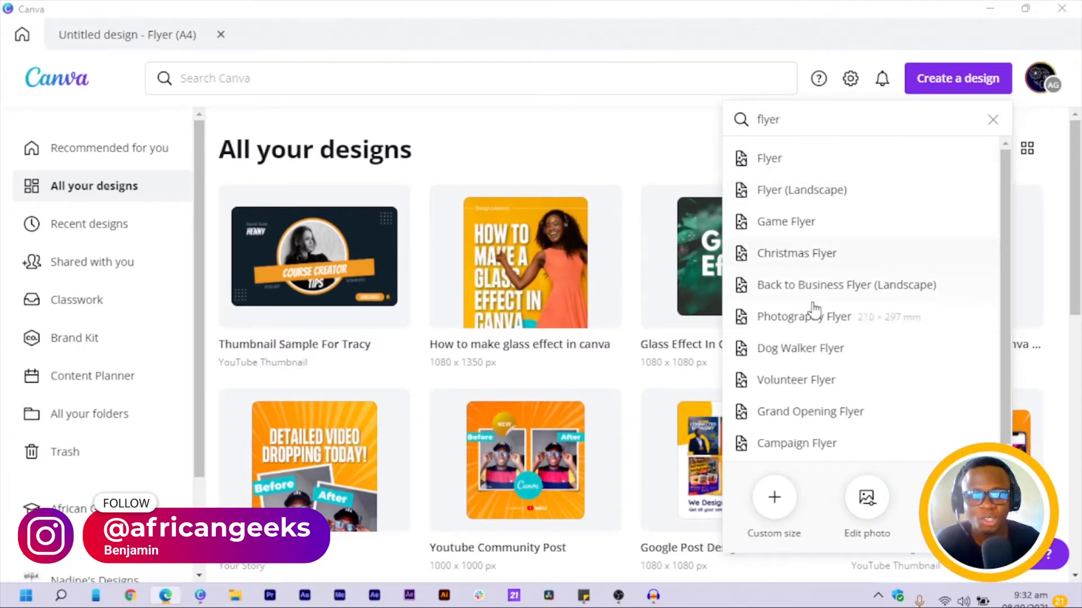
Create a blank A4 flyer design.
left_click(761, 167)
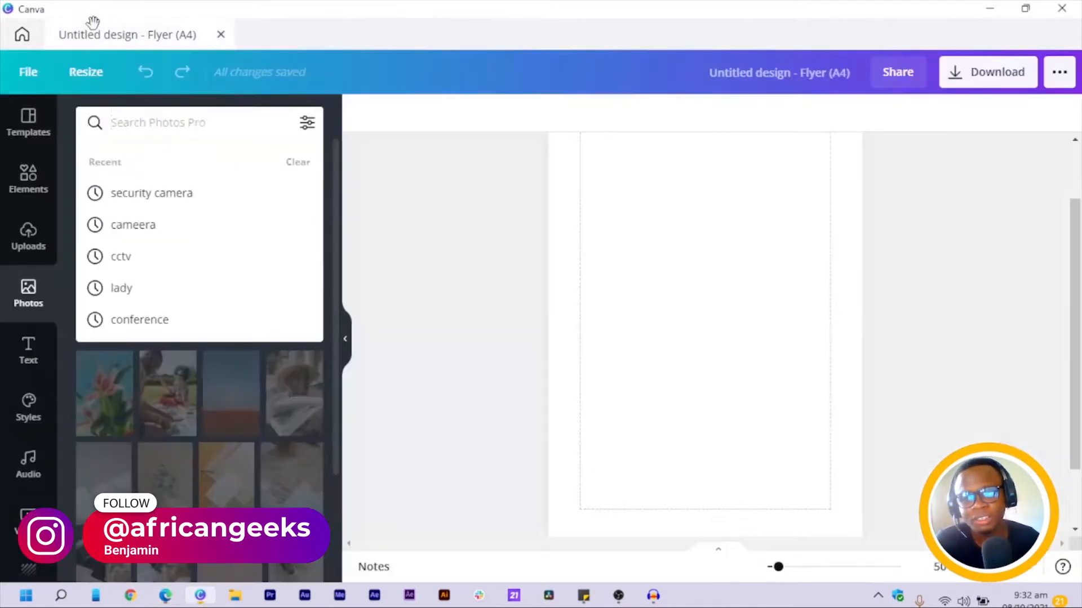
left_click(712, 374)
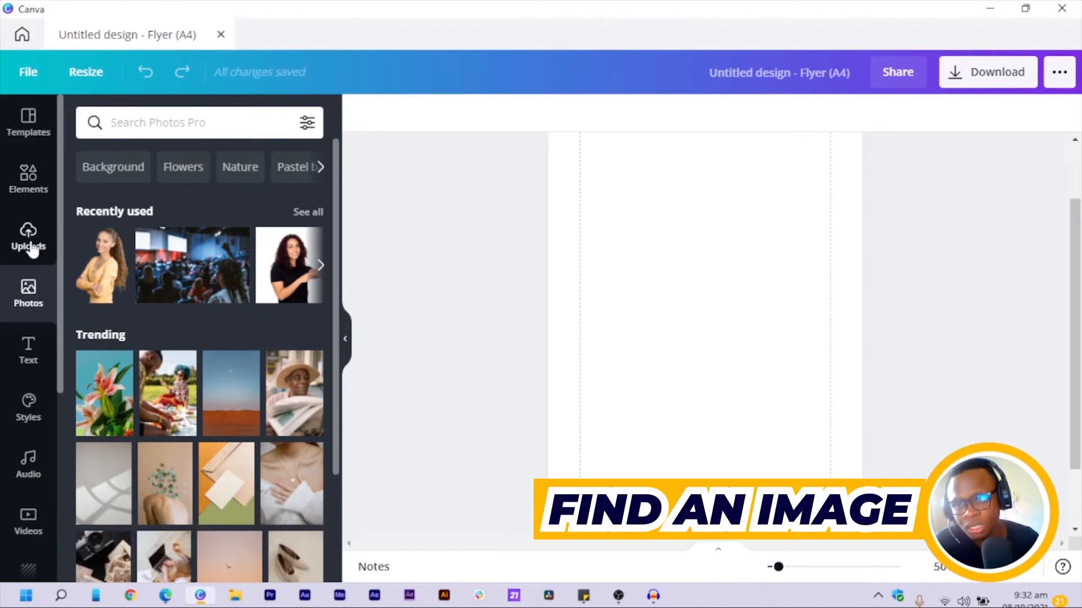
Search the photo library for "security".
left_click(191, 129)
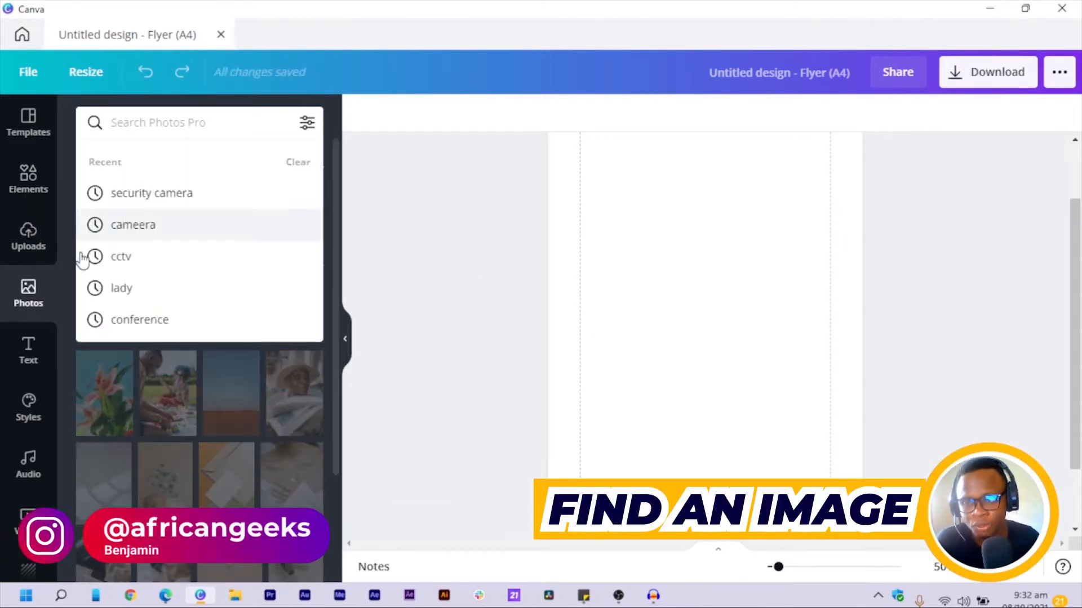
type("s")
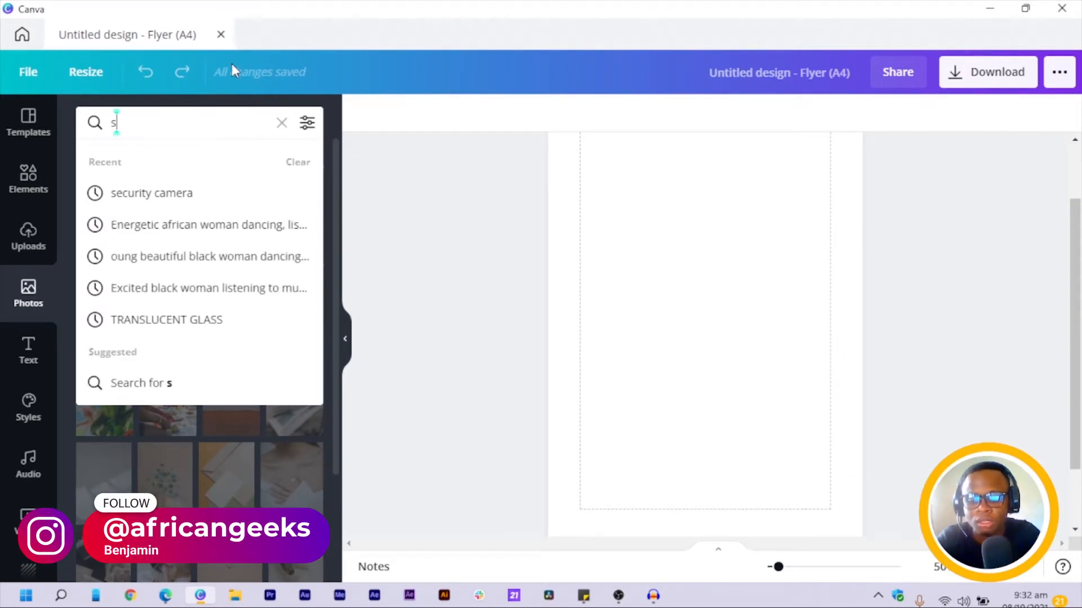
type("ecurity")
key("Return")
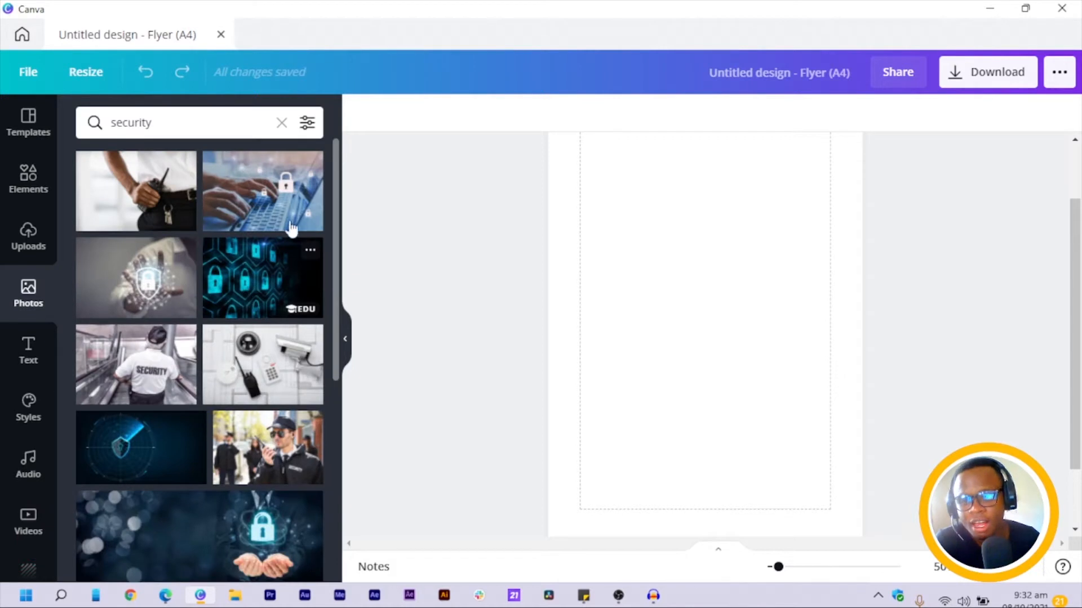
Add the wide dark-blue photo of hands holding a padlock and set it as the page background.
scroll(169, 478, "down", 5)
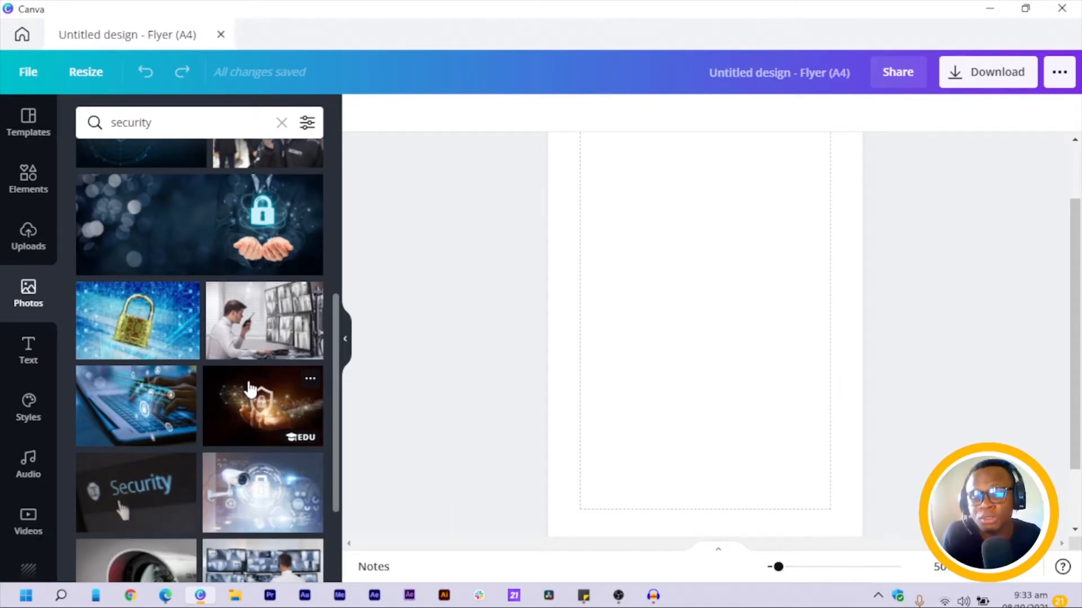
scroll(272, 425, "down", 5)
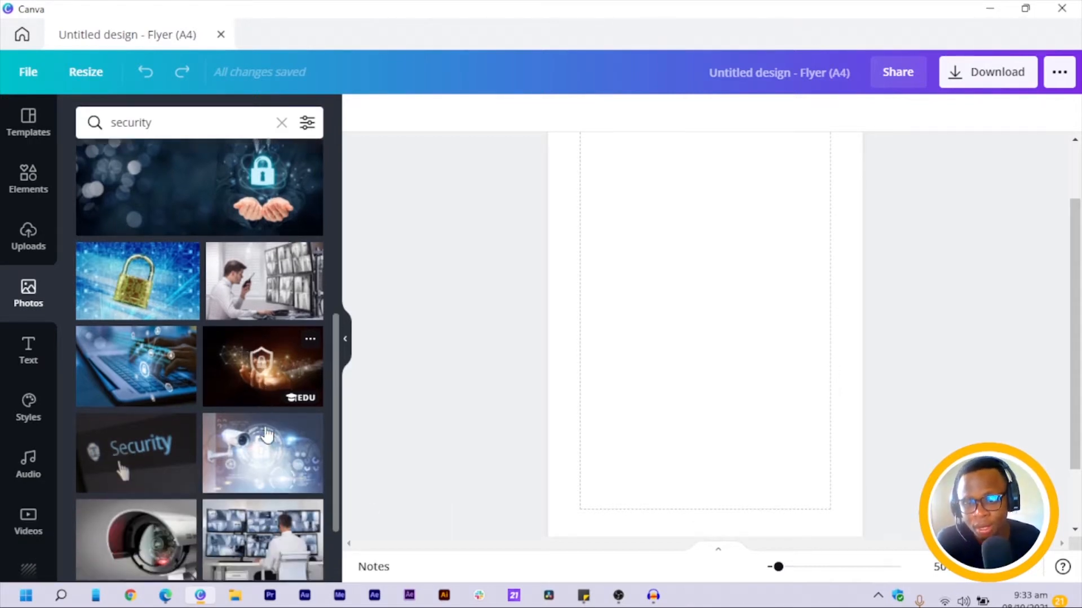
scroll(174, 279, "up", 6)
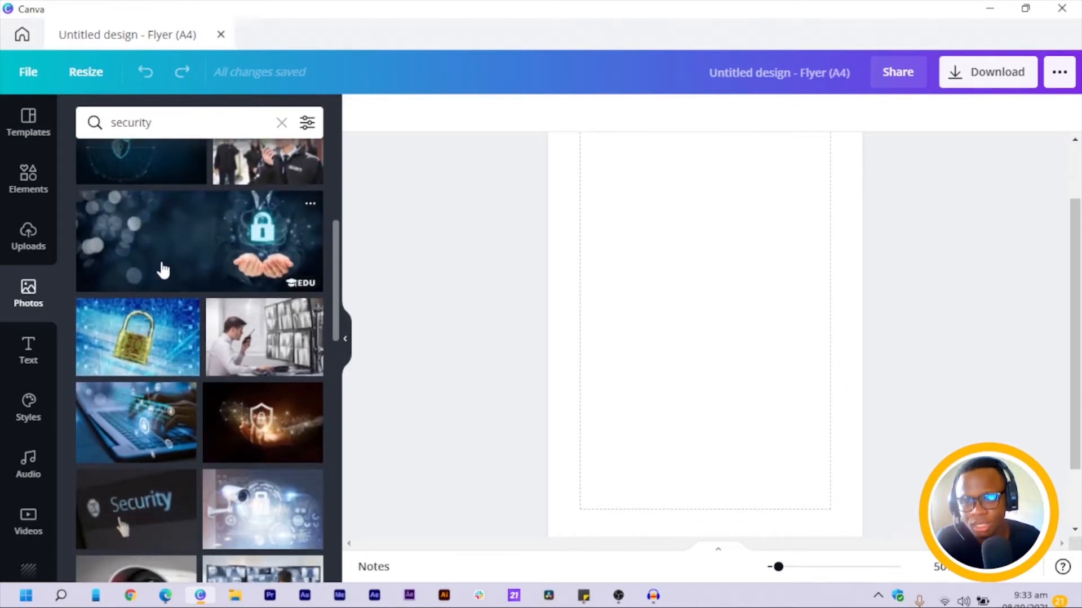
left_click(162, 268)
right_click(726, 346)
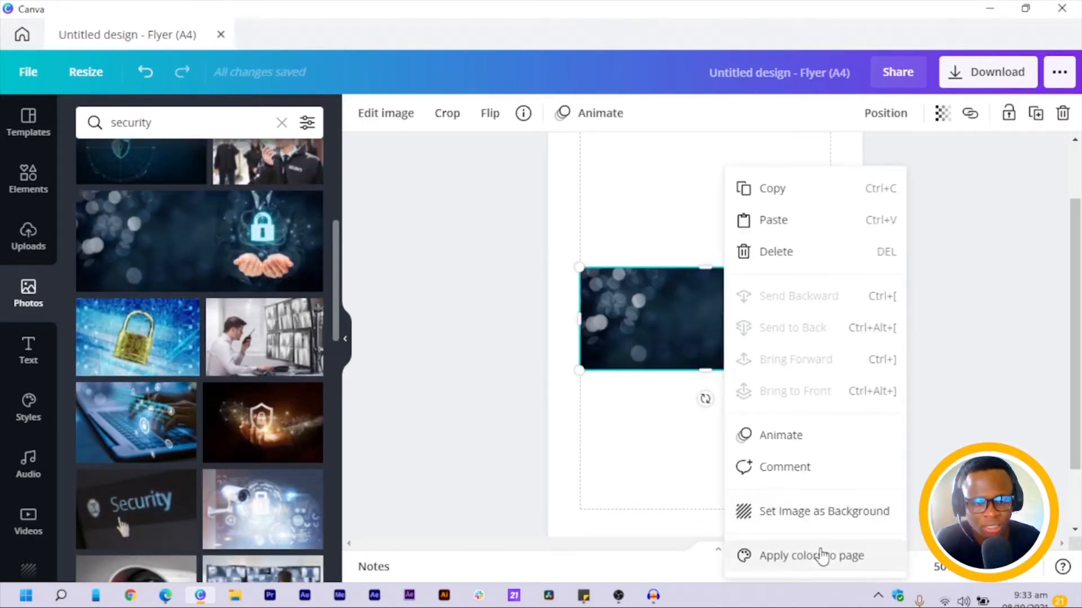
left_click(796, 513)
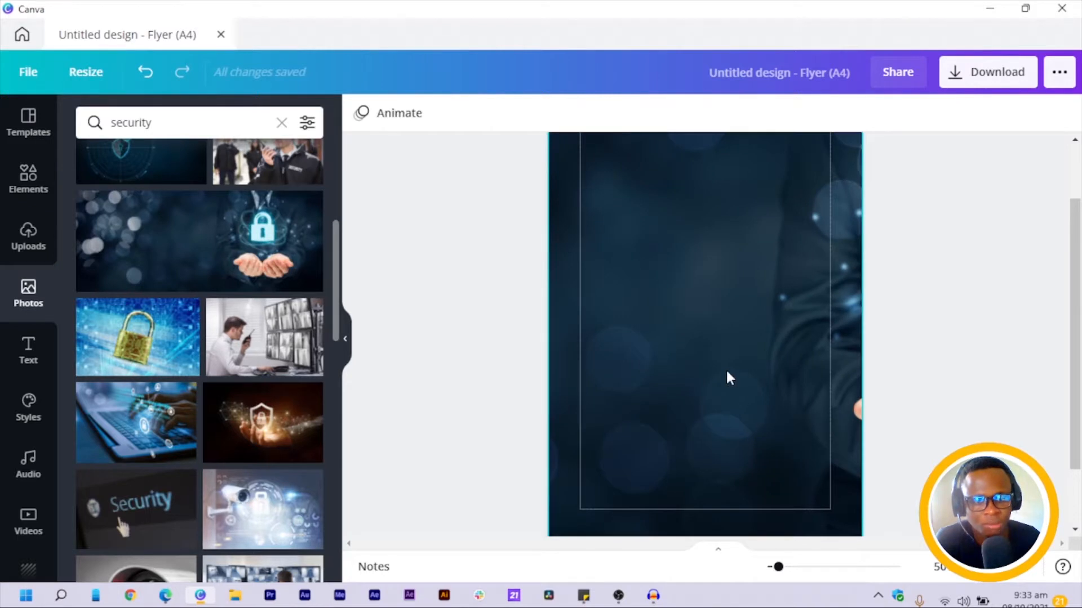
Reposition the background photo within the page so its blurred light circles fill the flyer instead of the hands.
left_click(632, 412)
double_click(627, 406)
left_click_drag(628, 406, 980, 417)
left_click(478, 287)
left_click(478, 287)
scroll(723, 336, "down", 1)
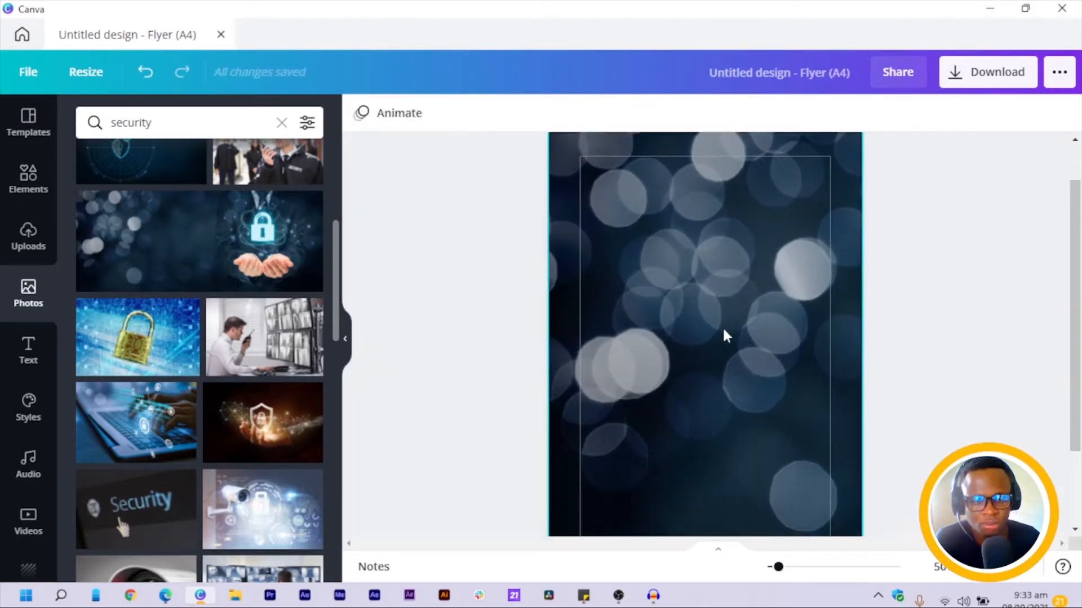
scroll(724, 336, "down", 2)
scroll(822, 300, "down", 3, "ctrl")
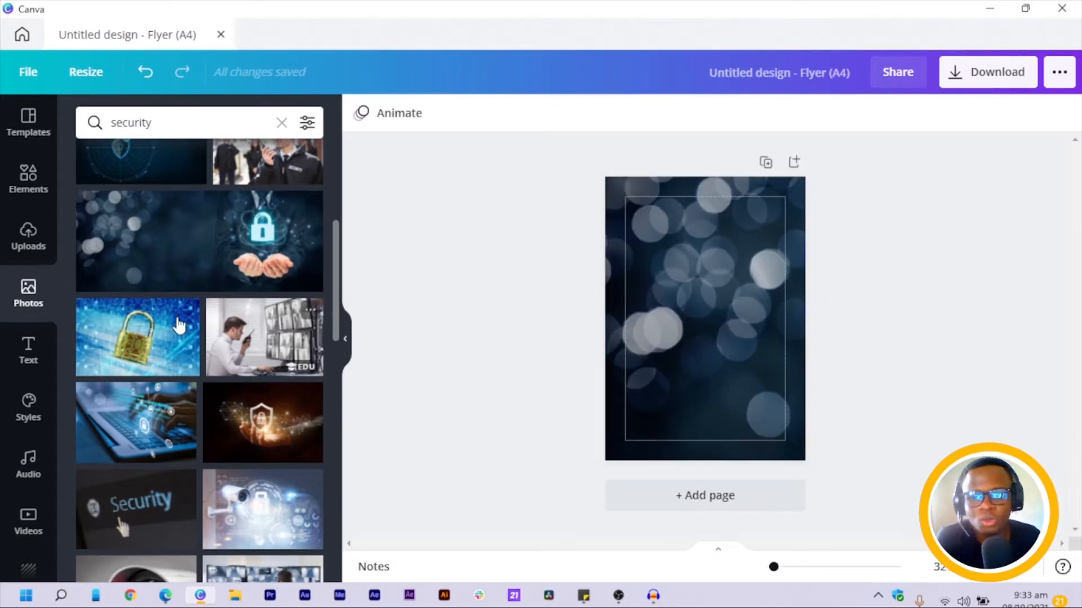
Find "security camera" photos and place the white camera cutout with the orange lens in the flyer's lower right area.
left_click(160, 116)
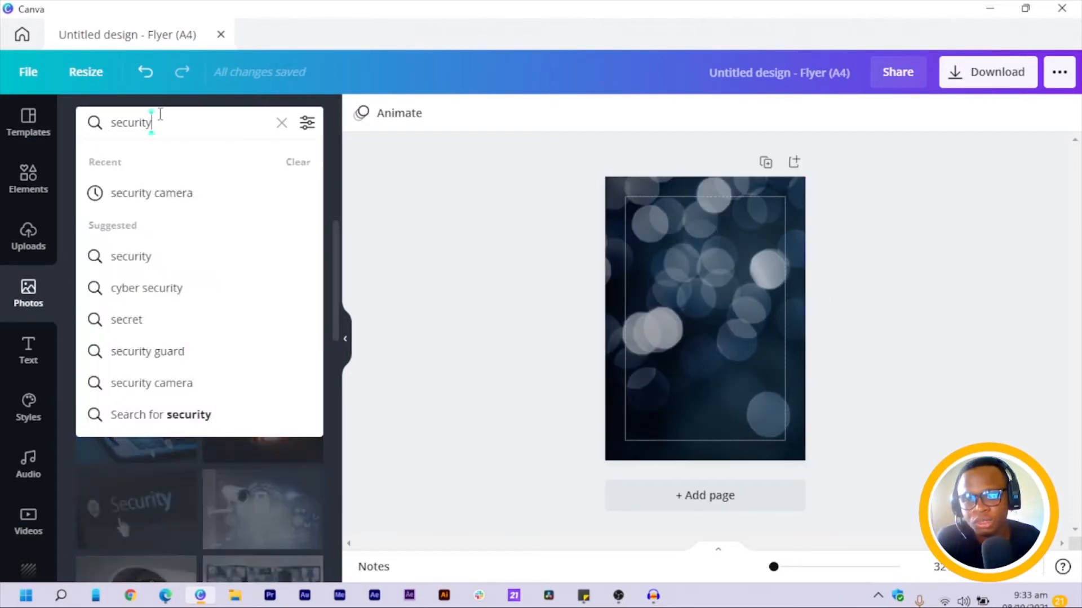
left_click(171, 193)
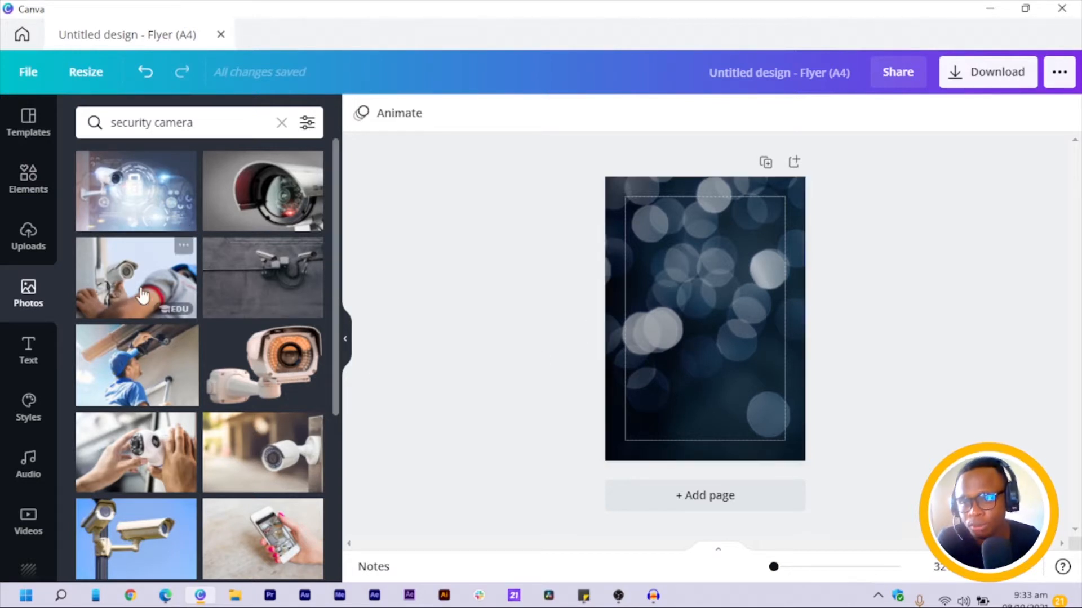
left_click(27, 178)
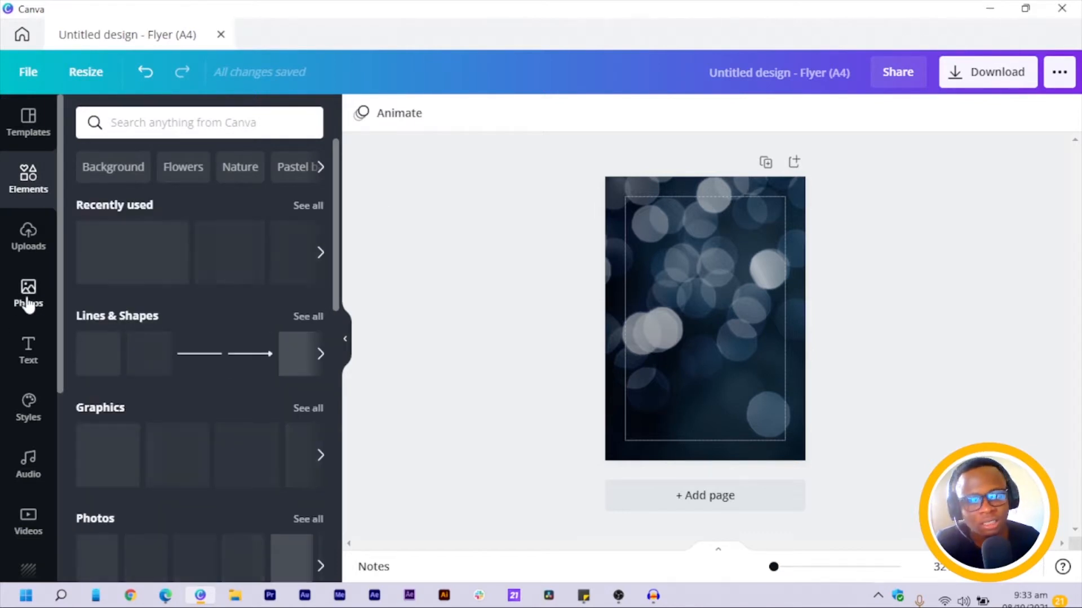
left_click(28, 301)
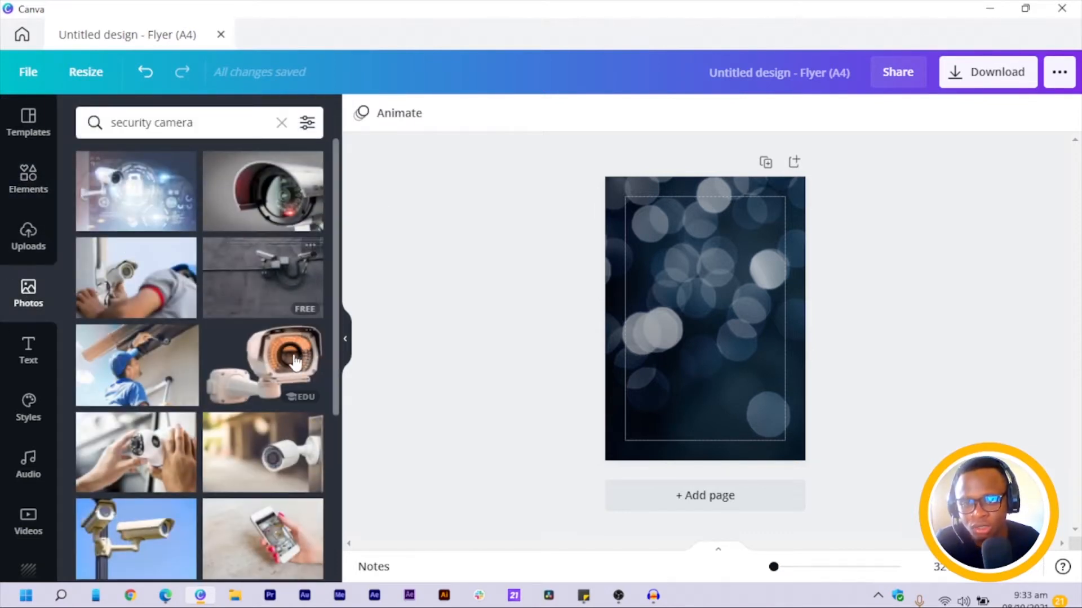
left_click(267, 386)
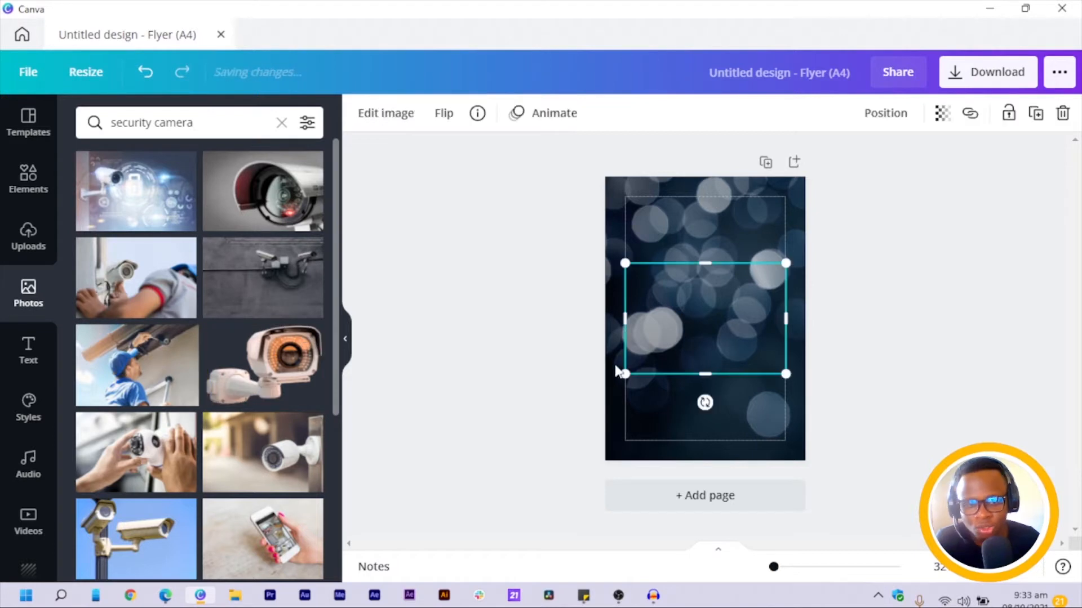
left_click_drag(725, 373, 761, 421)
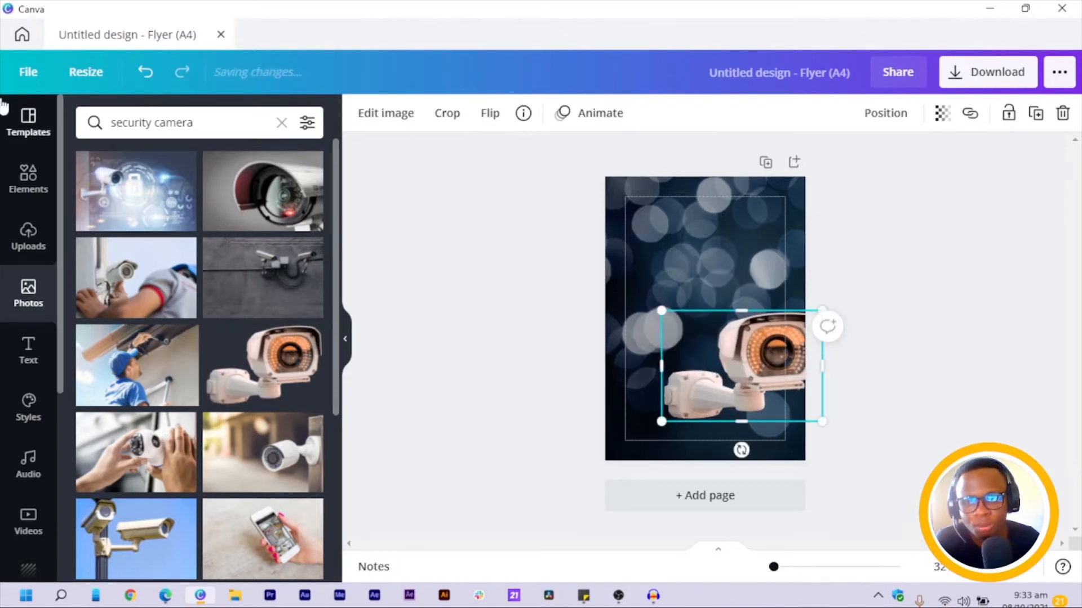
Add a shape with a slanted top edge from the Lines & Shapes collection to the flyer.
left_click(29, 179)
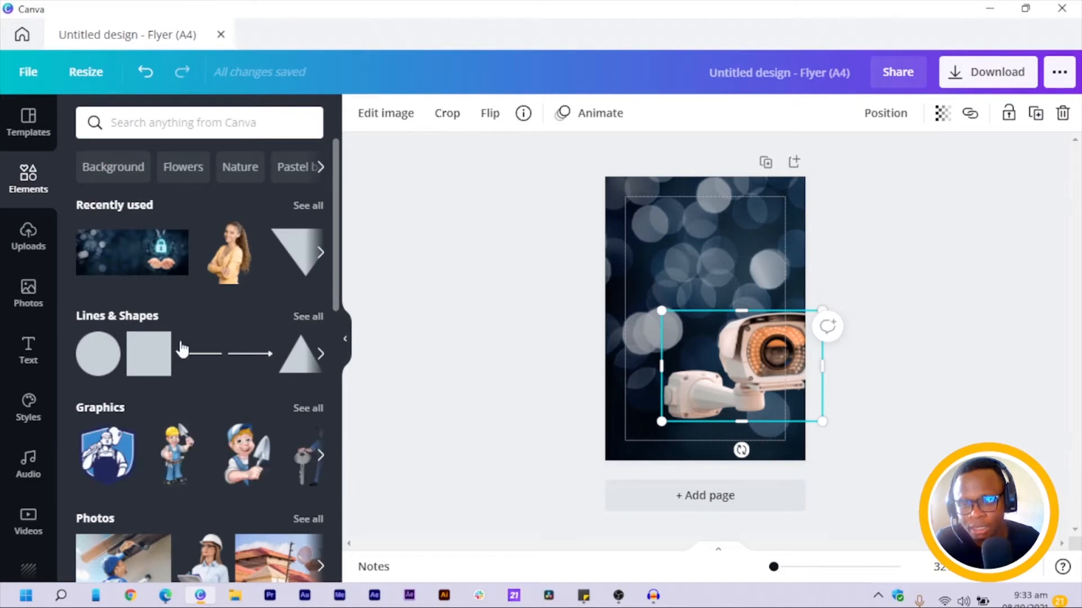
left_click(306, 320)
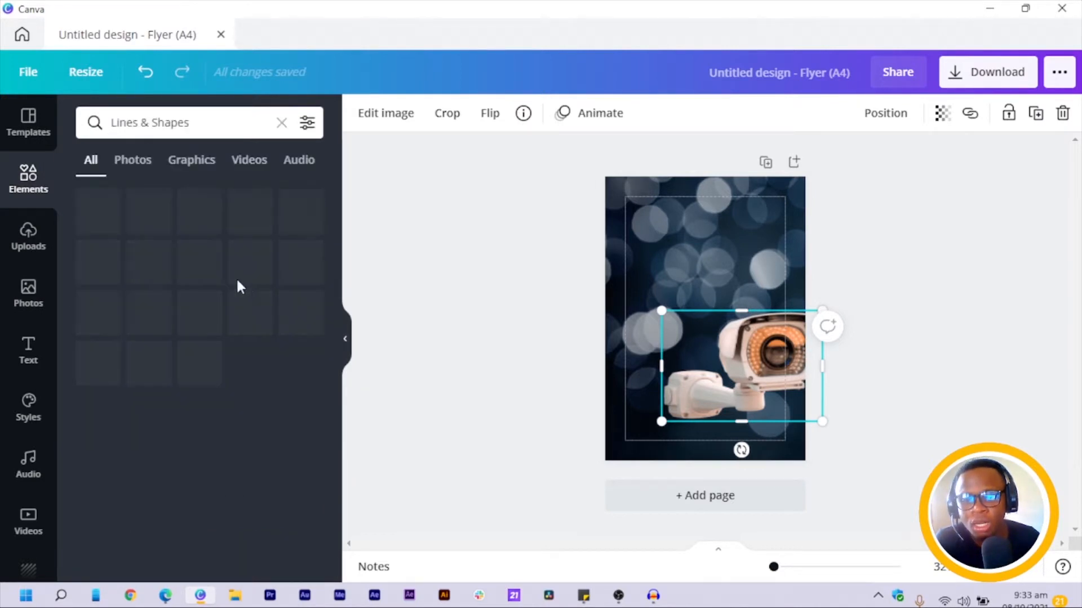
scroll(319, 371, "down", 3)
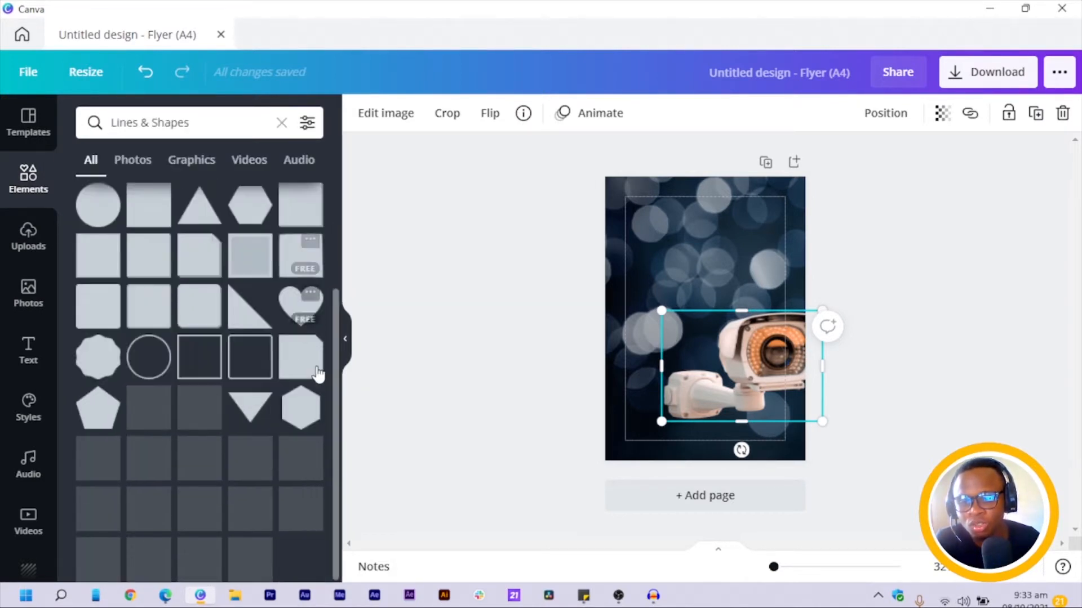
scroll(319, 371, "down", 5)
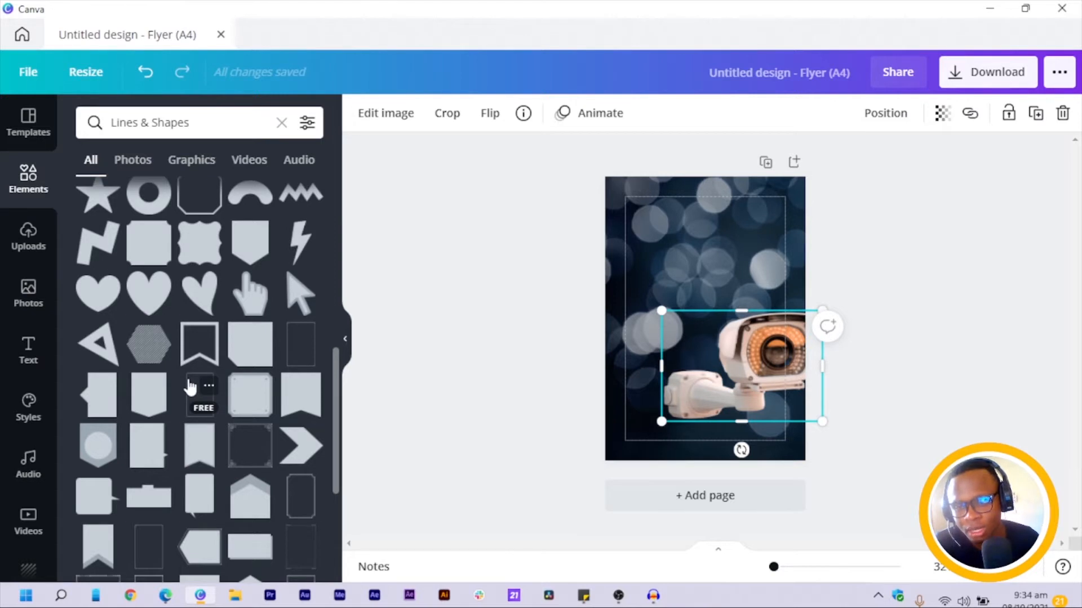
scroll(190, 387, "down", 3)
key("ctrl+z")
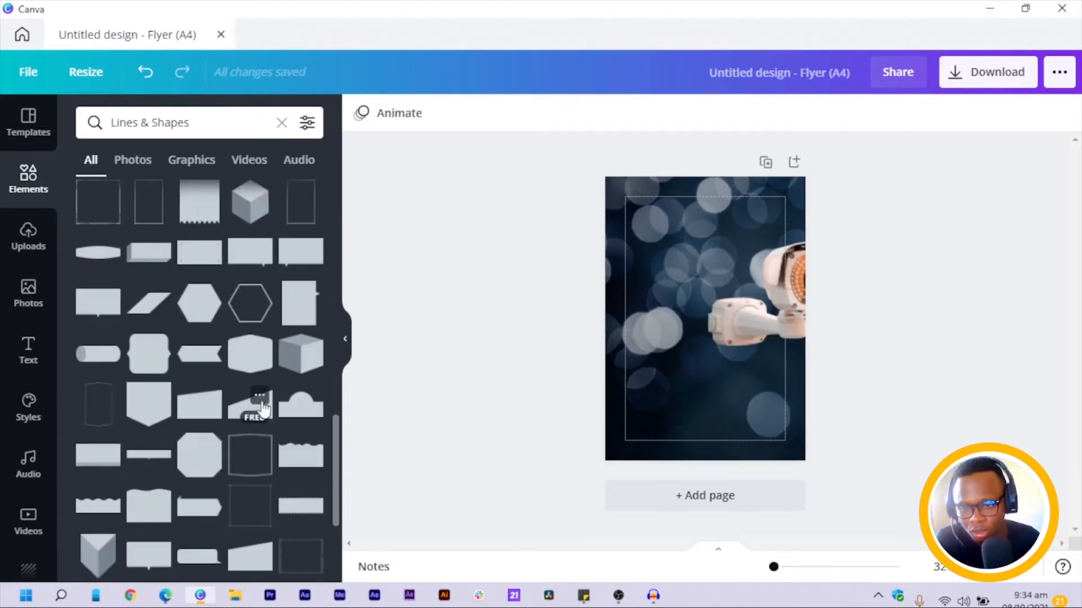
left_click(239, 408)
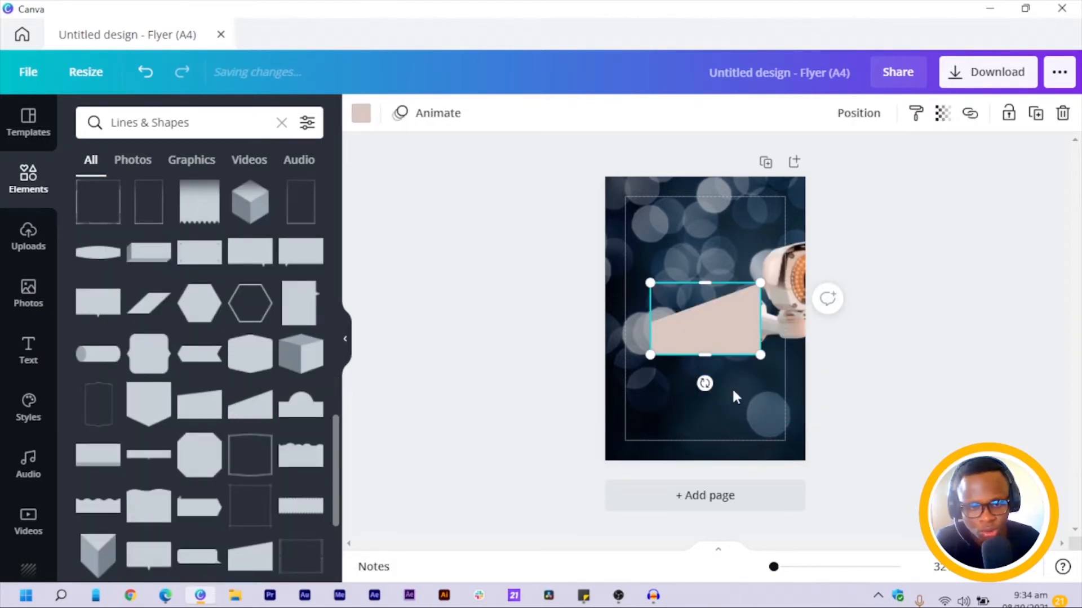
Rotate the slanted shape a quarter turn, enlarge it, and fit it over the flyer's upper left with the slant facing right.
left_click_drag(704, 384, 528, 338)
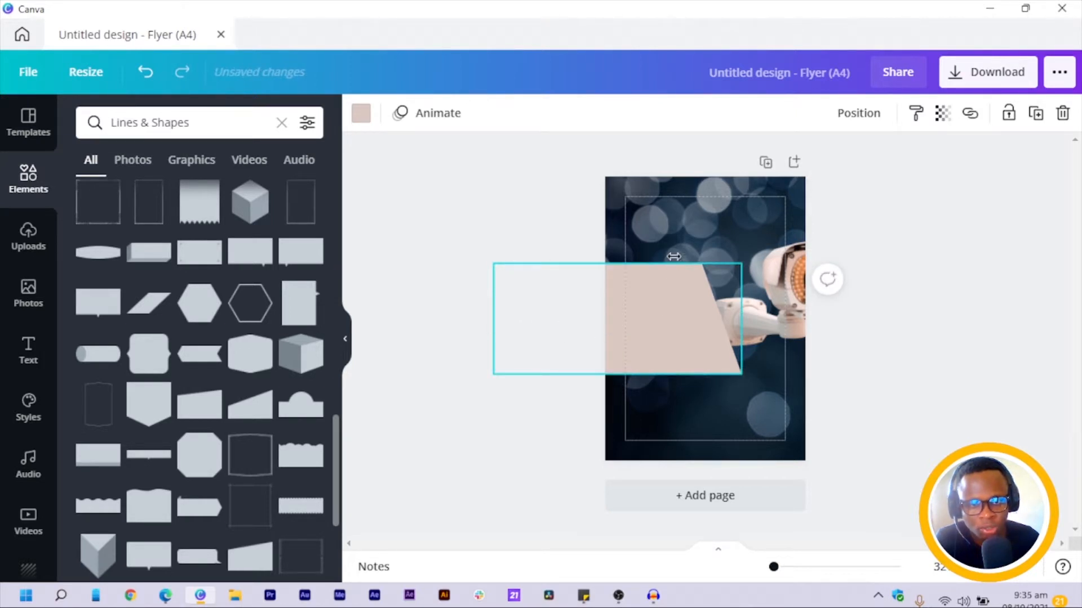
mouse_move(674, 257)
left_mouse_down()
mouse_move(674, 229)
mouse_move(659, 234)
mouse_move(667, 248)
left_mouse_up()
left_click_drag(752, 276, 738, 310)
mouse_move(661, 221)
left_mouse_down()
mouse_move(660, 234)
mouse_move(662, 224)
left_mouse_up()
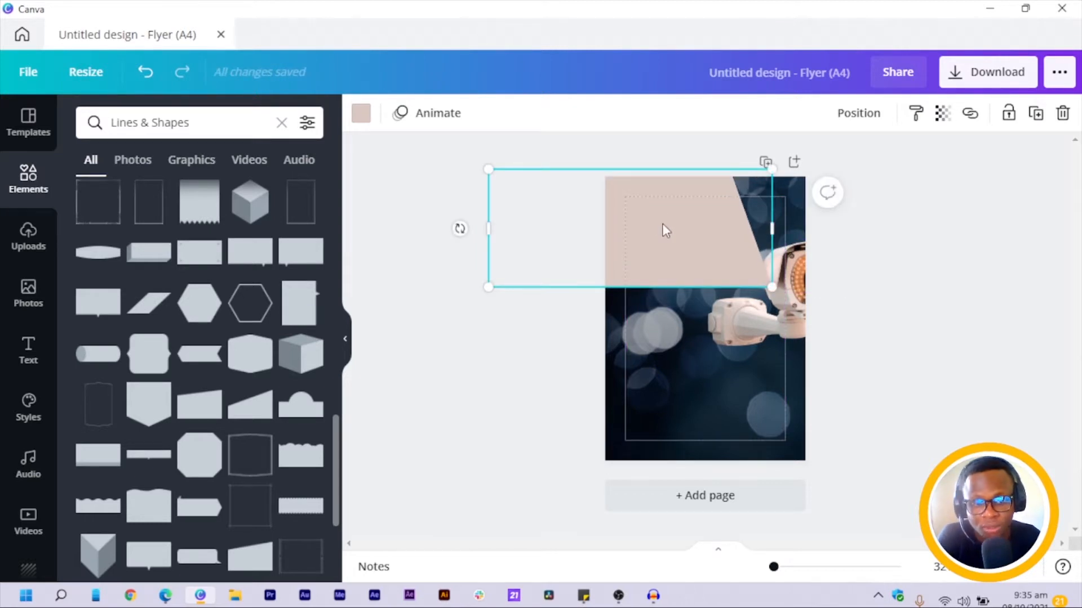
Move the camera photo up over the slanted shape's edge and bring it to the front.
left_click_drag(775, 330, 766, 262)
right_click(786, 264)
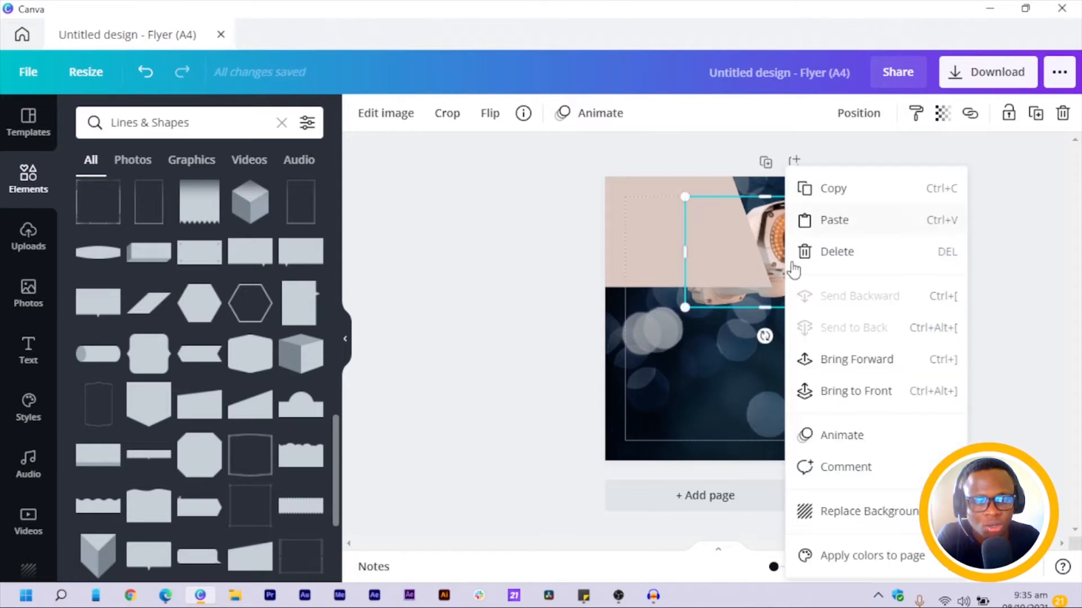
left_click(839, 390)
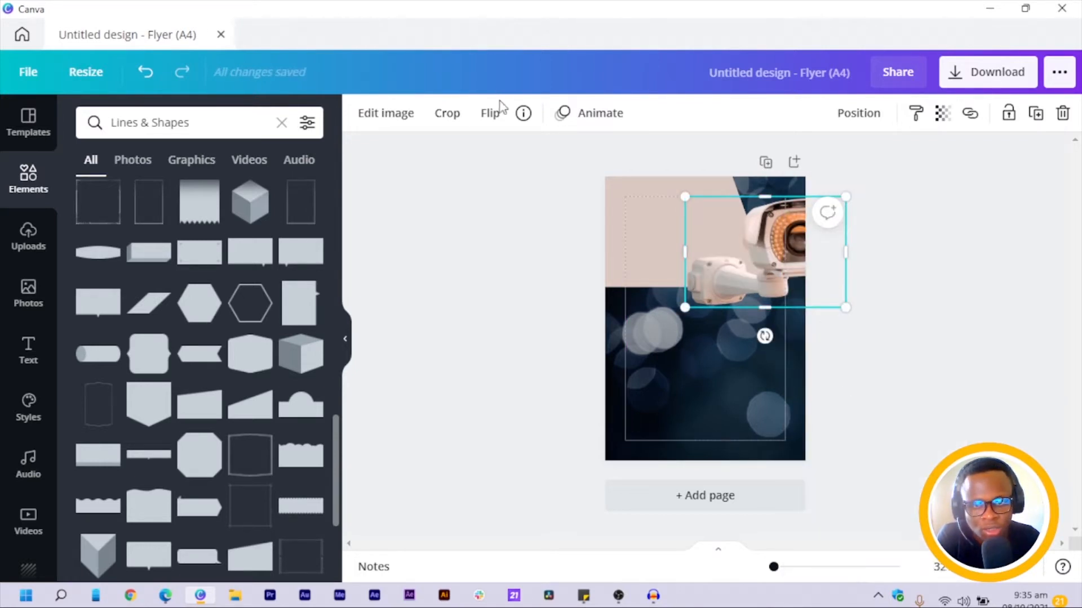
Flip the camera photo horizontally and shift it slightly left and down.
left_click(489, 115)
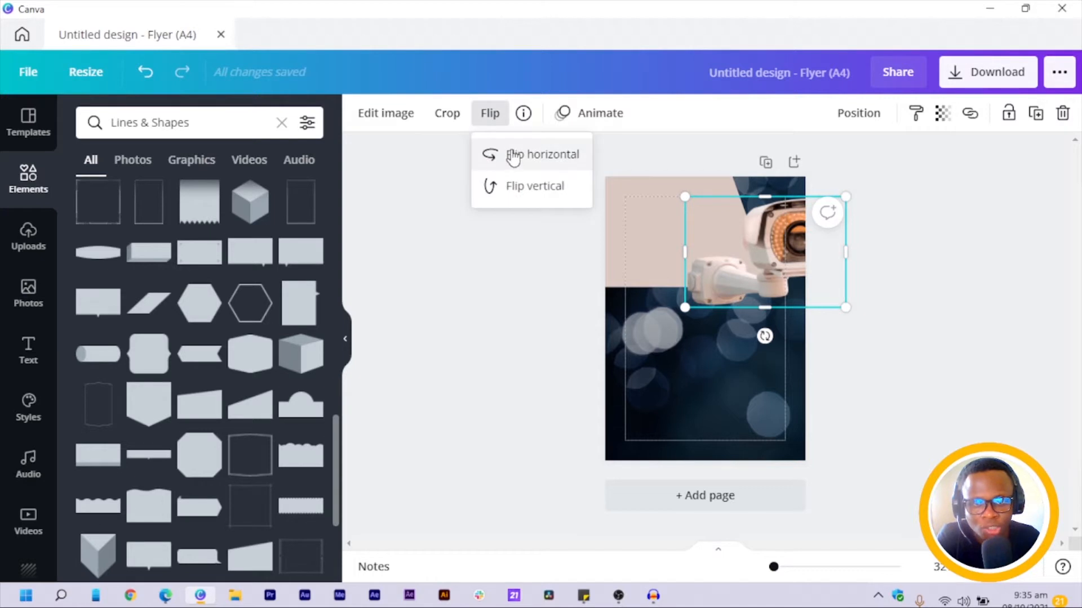
left_click(514, 158)
left_click_drag(735, 269, 728, 282)
Nudge the camera photo slightly upward and scale it down a little from its lower-left corner.
key("ctrl+plus")
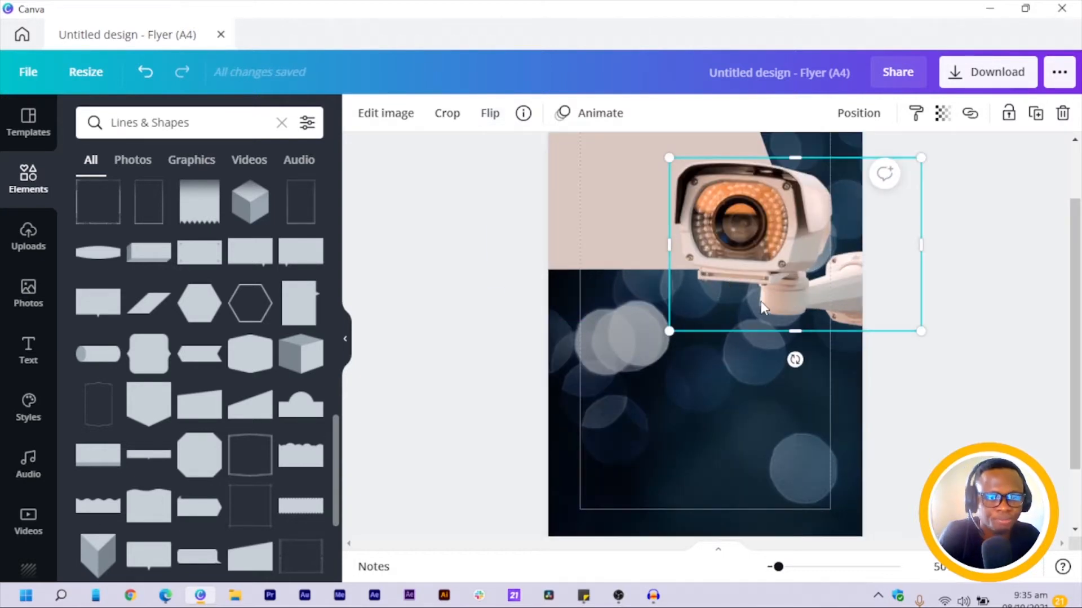
scroll(762, 304, "up", 2)
mouse_move(786, 352)
left_mouse_down()
mouse_move(801, 340)
mouse_move(784, 339)
left_mouse_up()
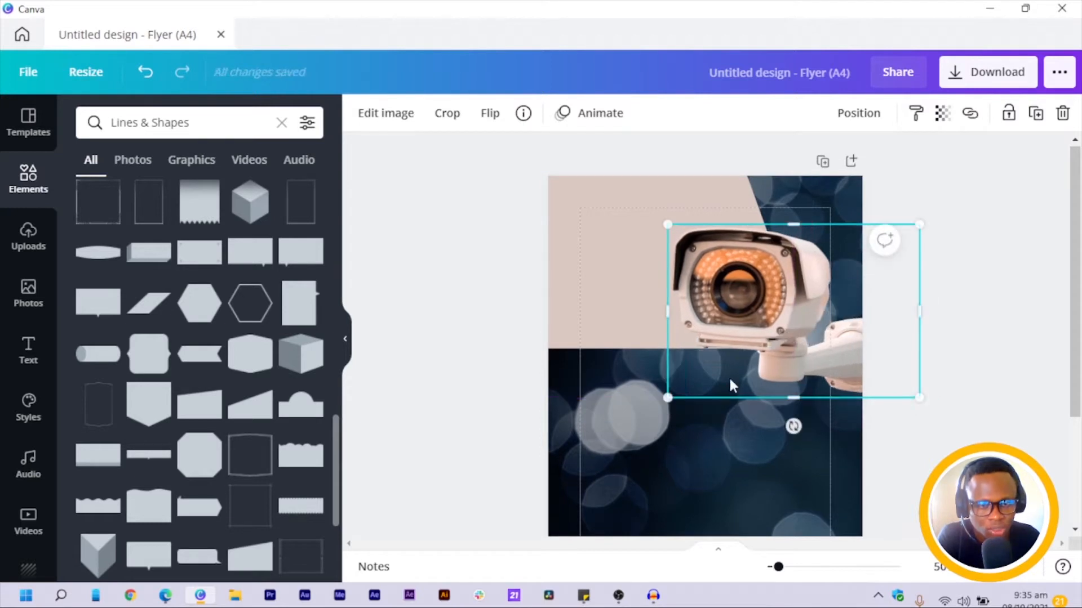
left_click_drag(669, 398, 660, 363)
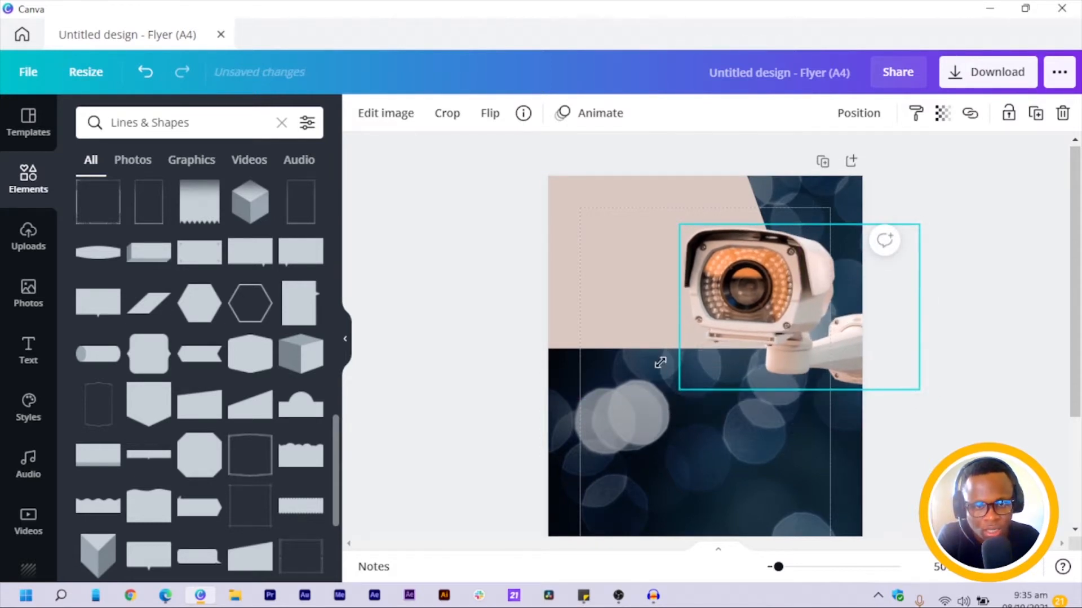
Change the slanted shape's fill colour to white.
left_click(583, 214)
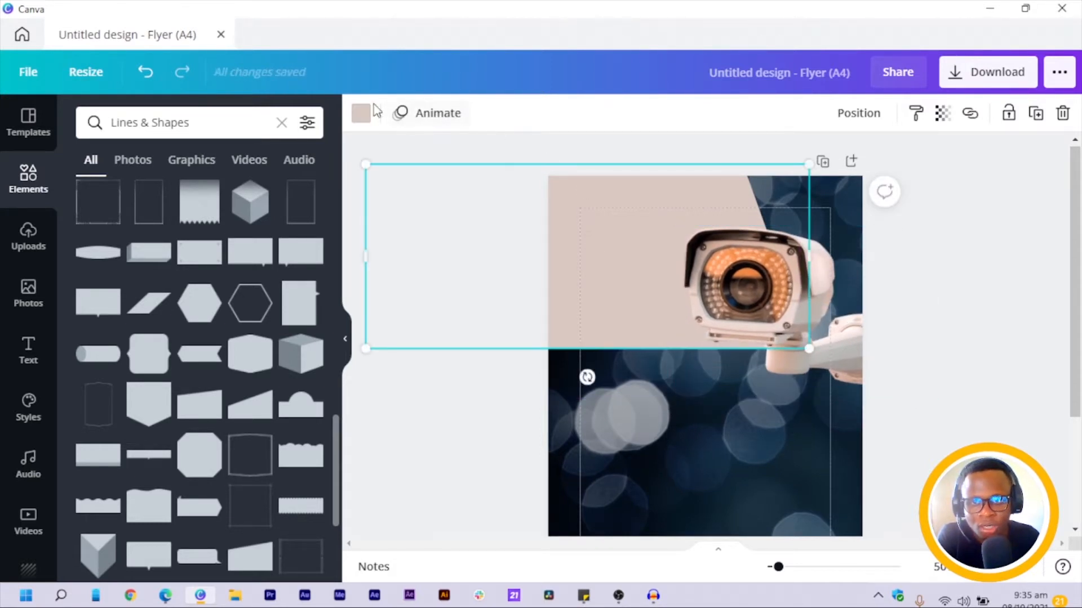
left_click(359, 115)
left_click(175, 197)
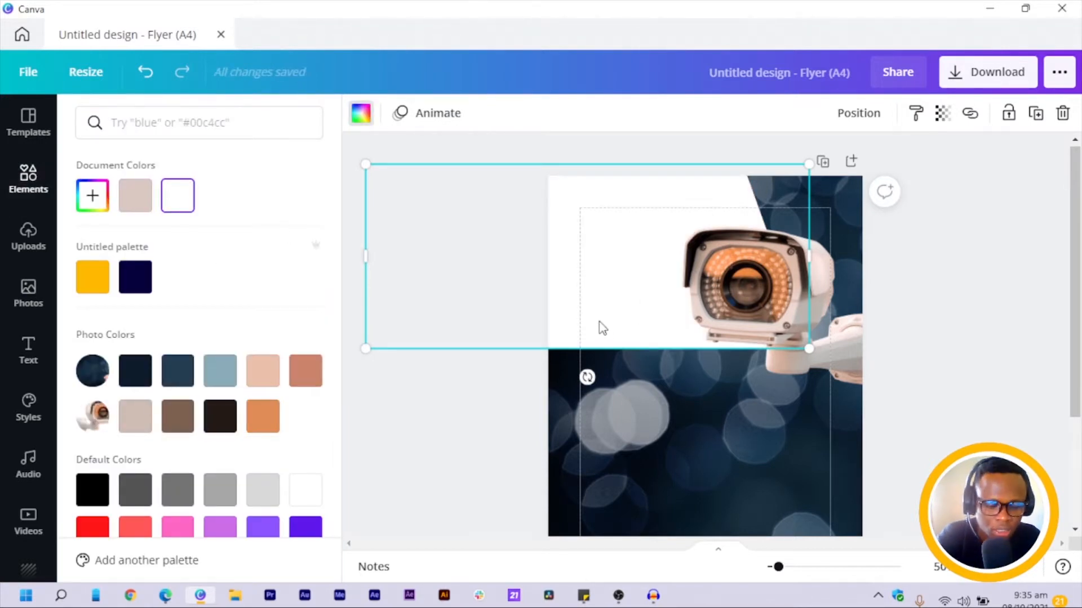
key("shift+Down")
key("shift+Down")
key("shift+Up")
key("shift+Up")
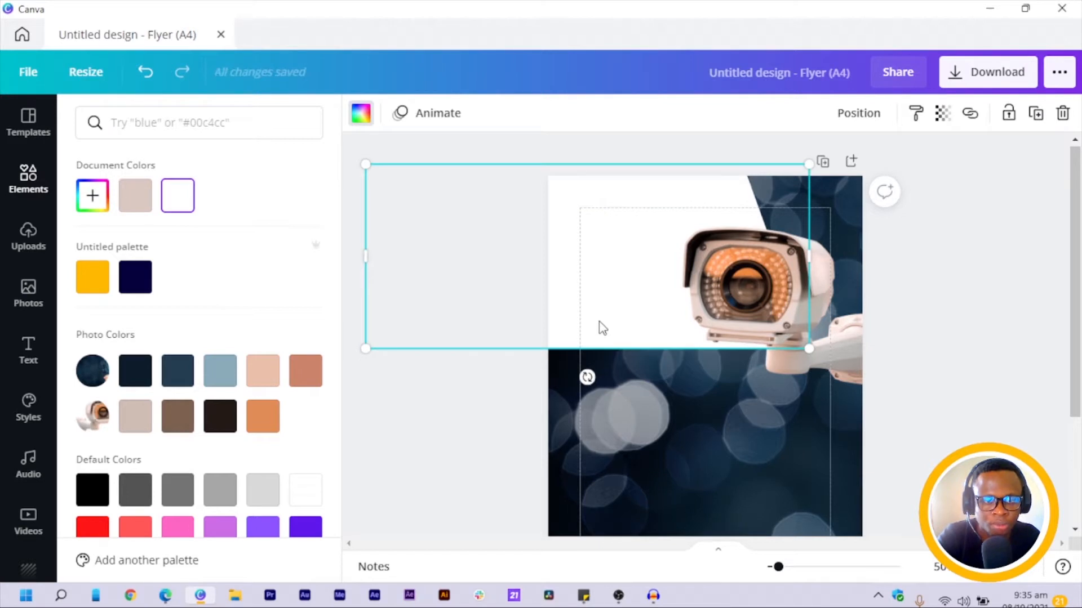
Shift the white slanted shape slightly right and down behind the camera photo.
left_click_drag(617, 297, 633, 303)
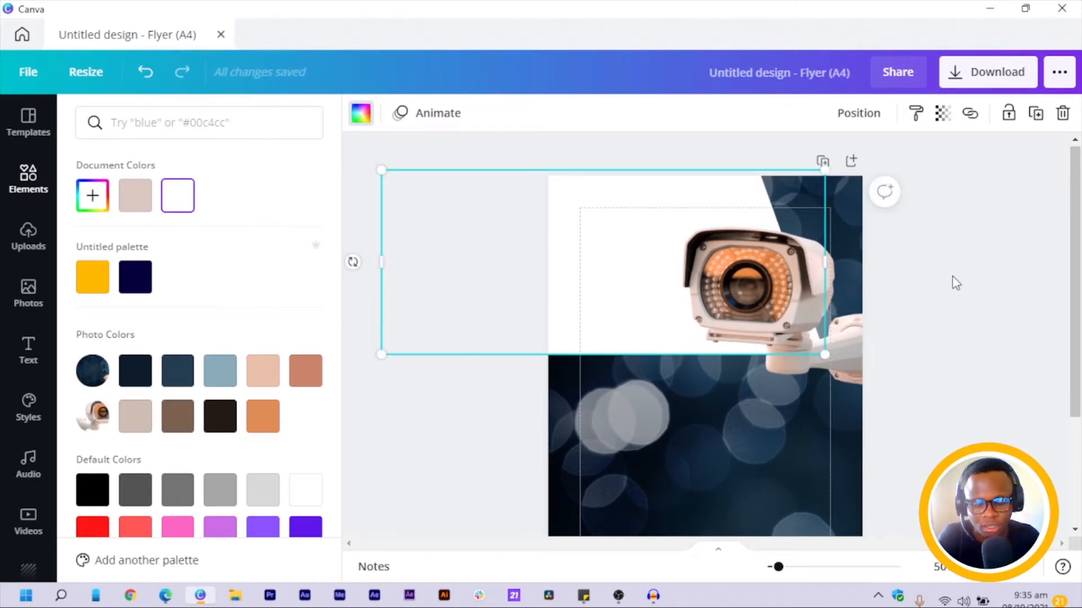
left_click(956, 283)
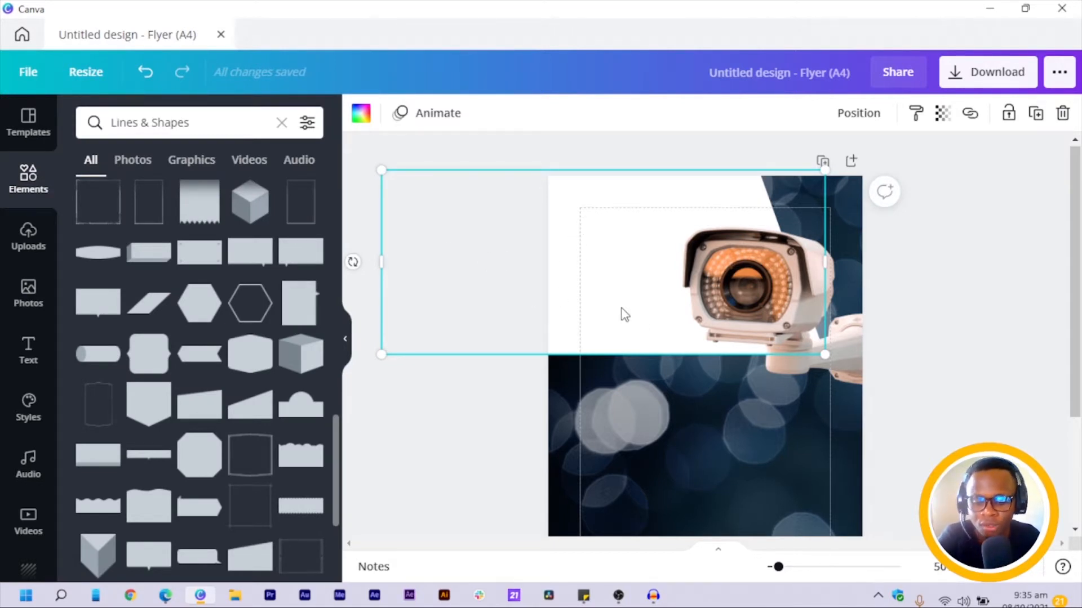
Add a text box reading "SECURITY CAMERA SERVICE", with each word on its own line.
key("t")
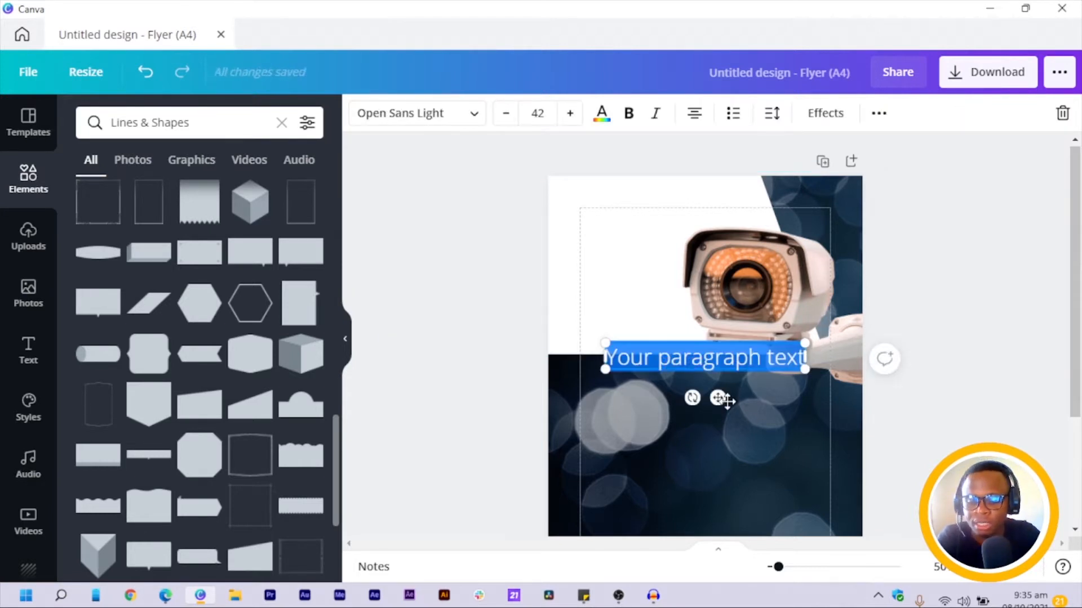
type("SECU")
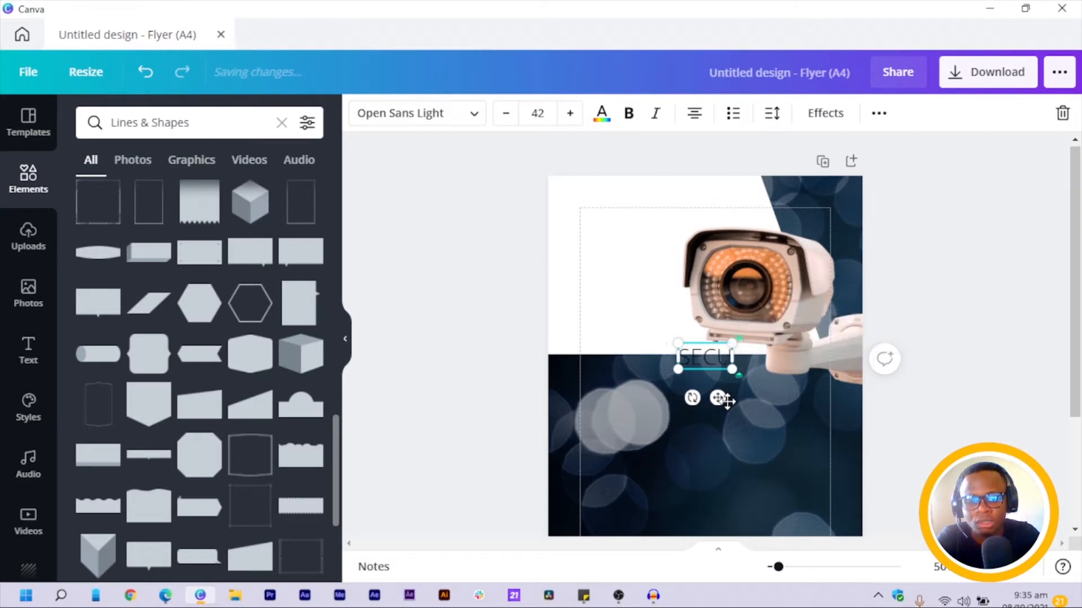
type("RITY")
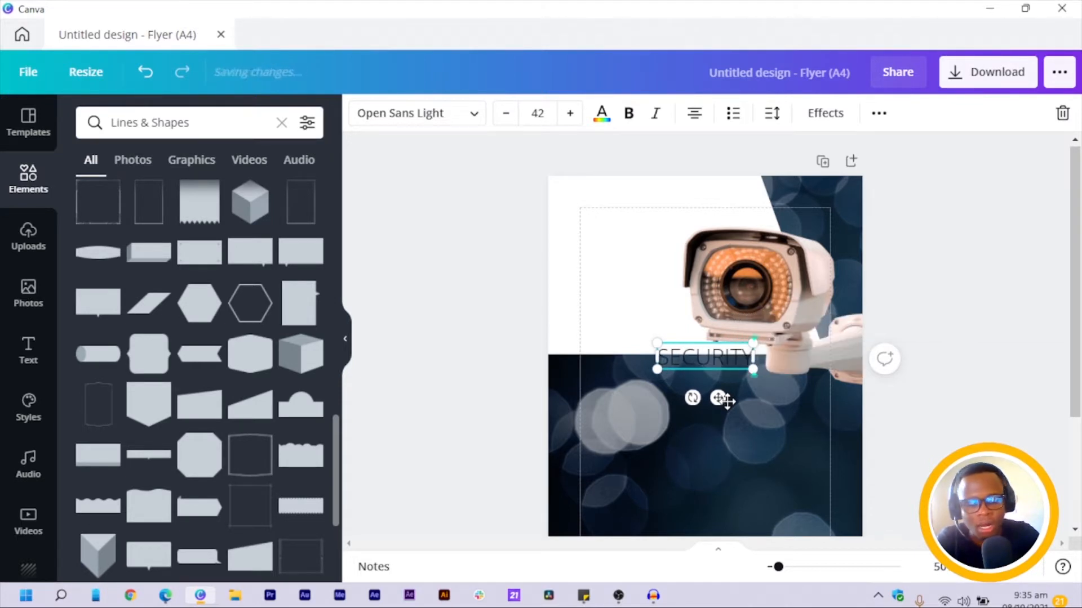
key("Return")
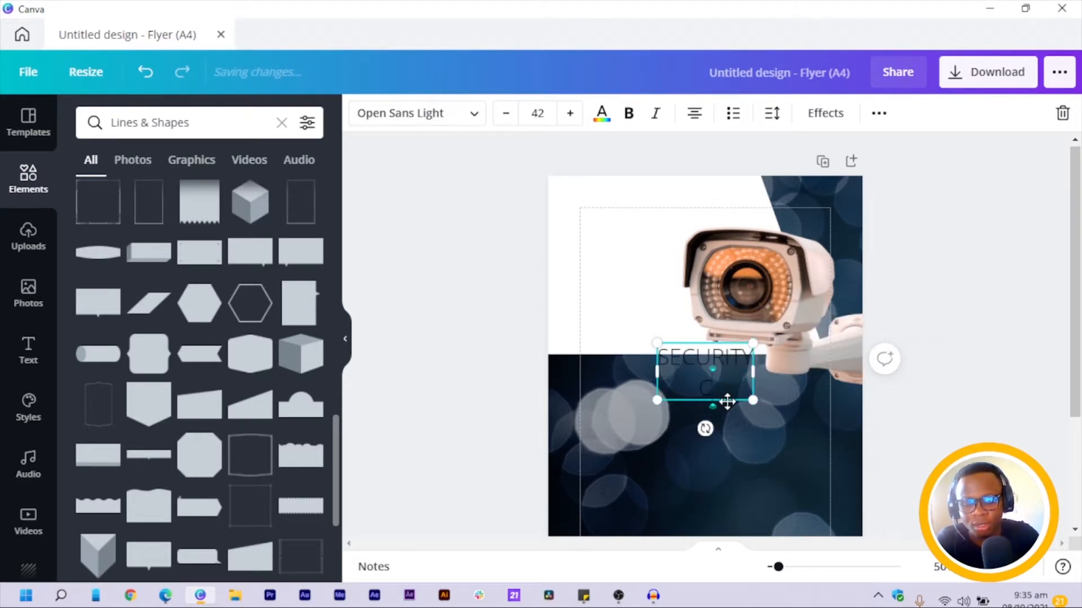
type("CAMERA")
key("BackSpace")
key("BackSpace")
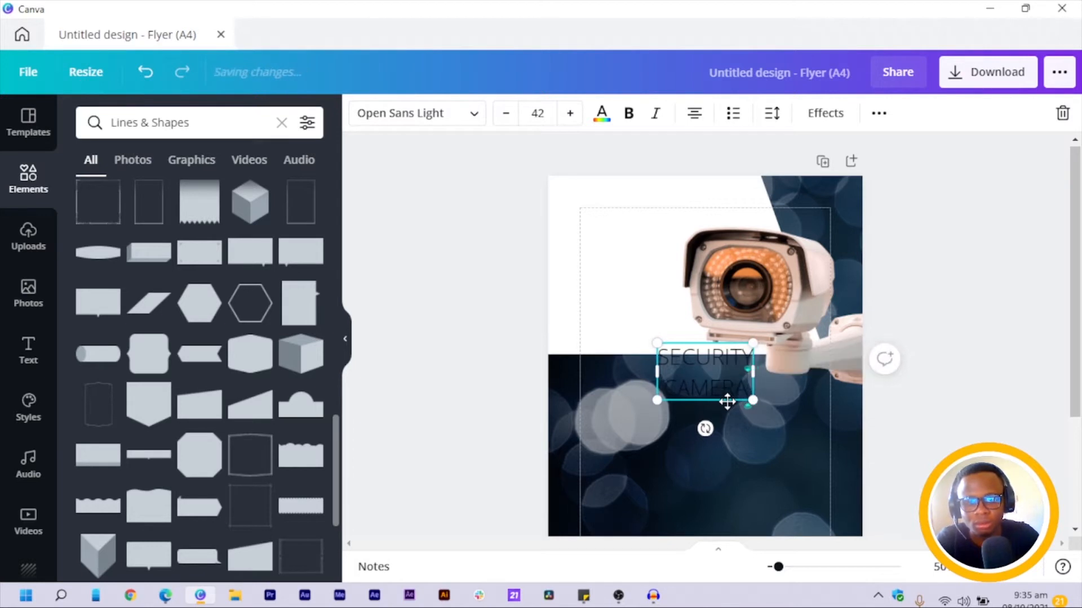
type("A")
key("Return")
type("SERVICE")
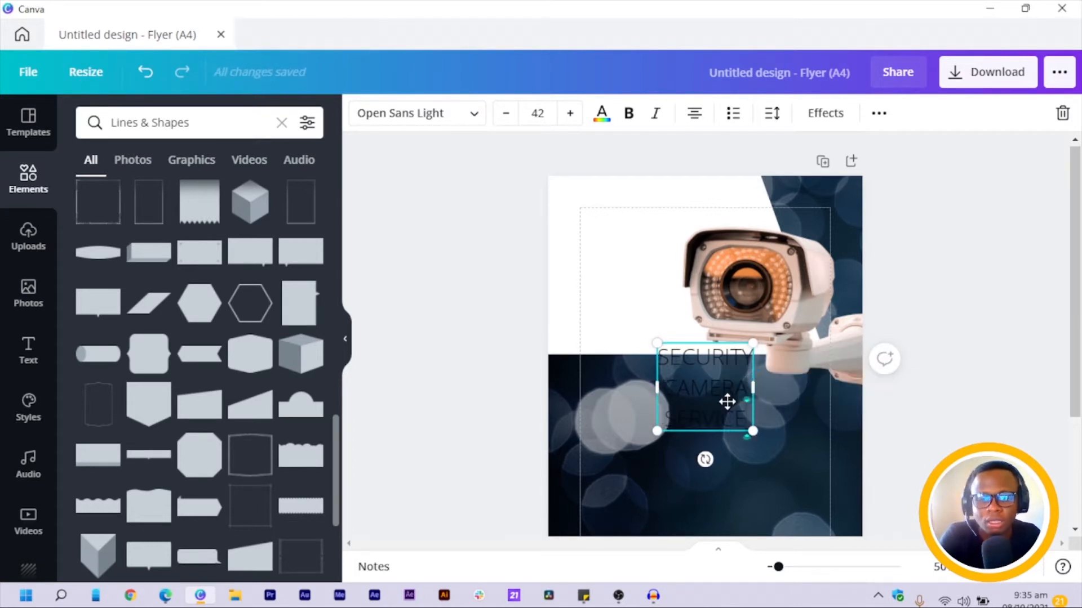
Left-align the three-line heading and move it onto the white shape, beside the camera photo.
key("ctrl+a")
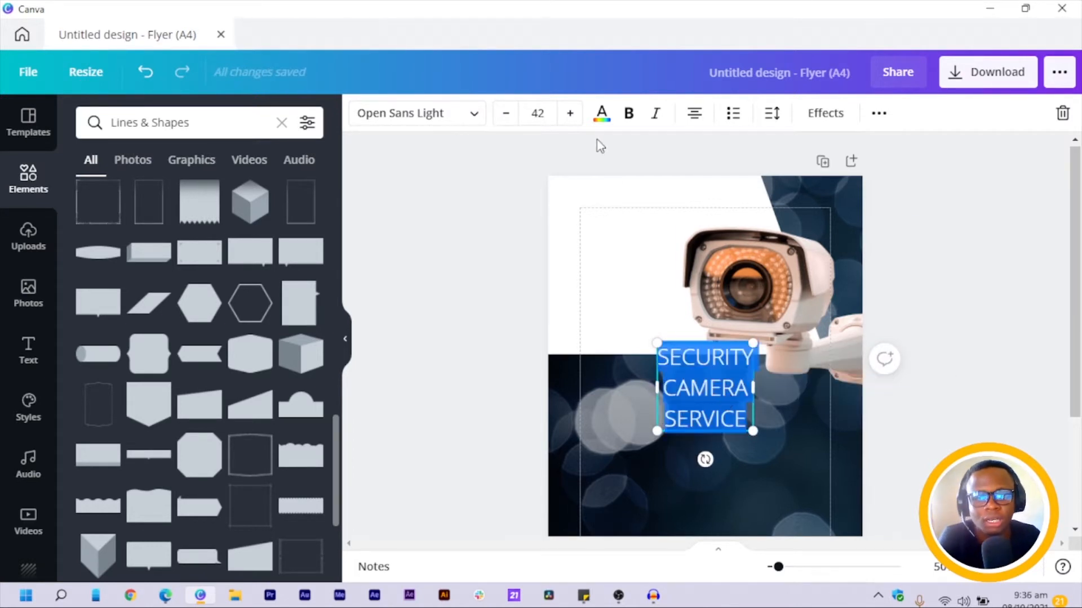
left_click(459, 392)
left_click_drag(705, 420, 633, 293)
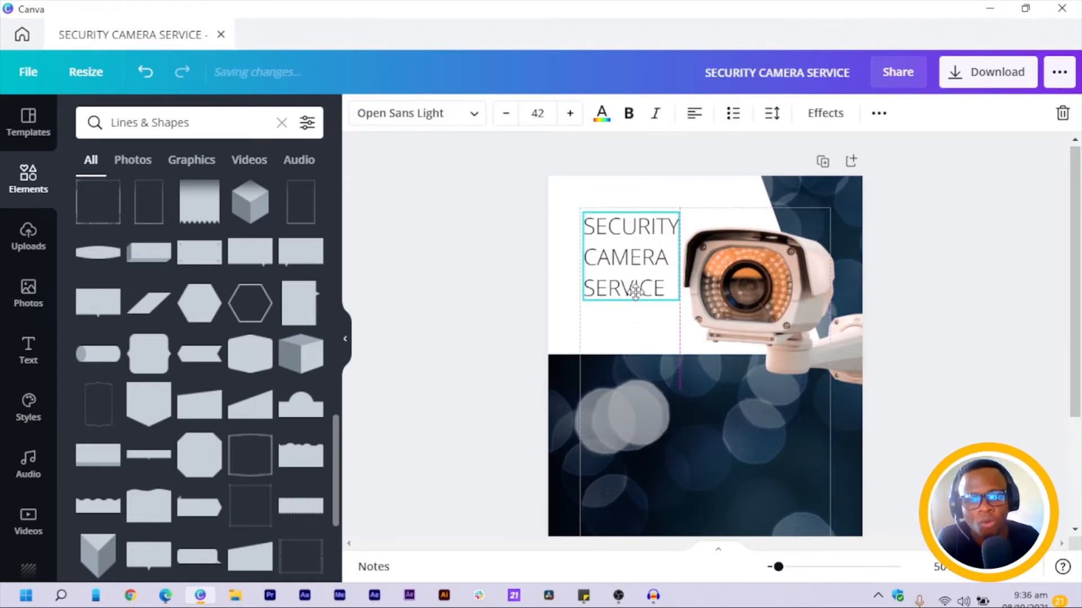
Tighten the heading's line spacing to 0.97 and scale the text up to size 60.1.
left_click(773, 116)
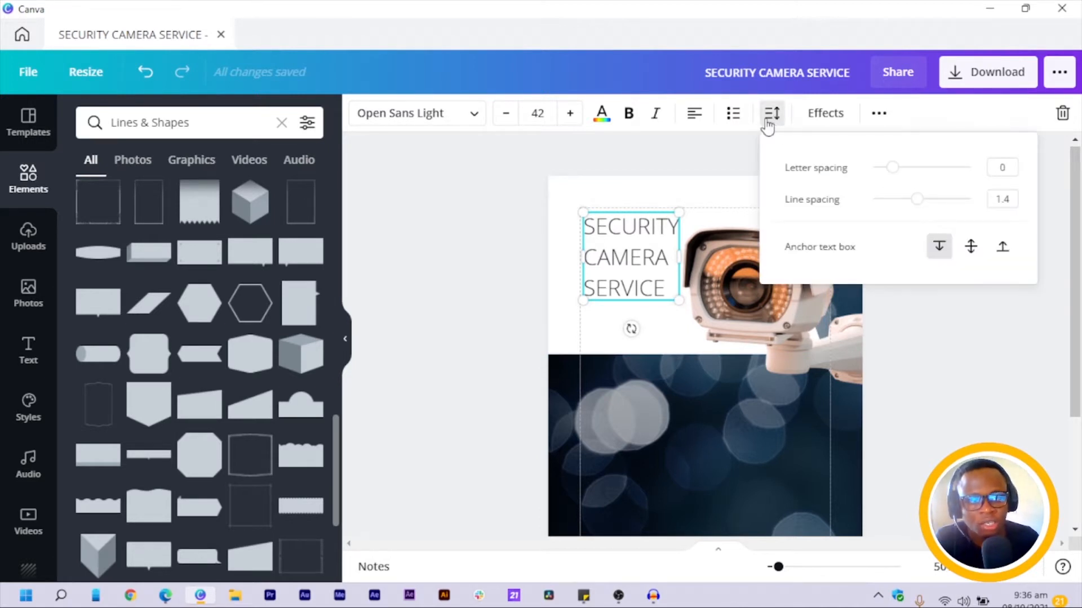
left_click_drag(917, 200, 895, 199)
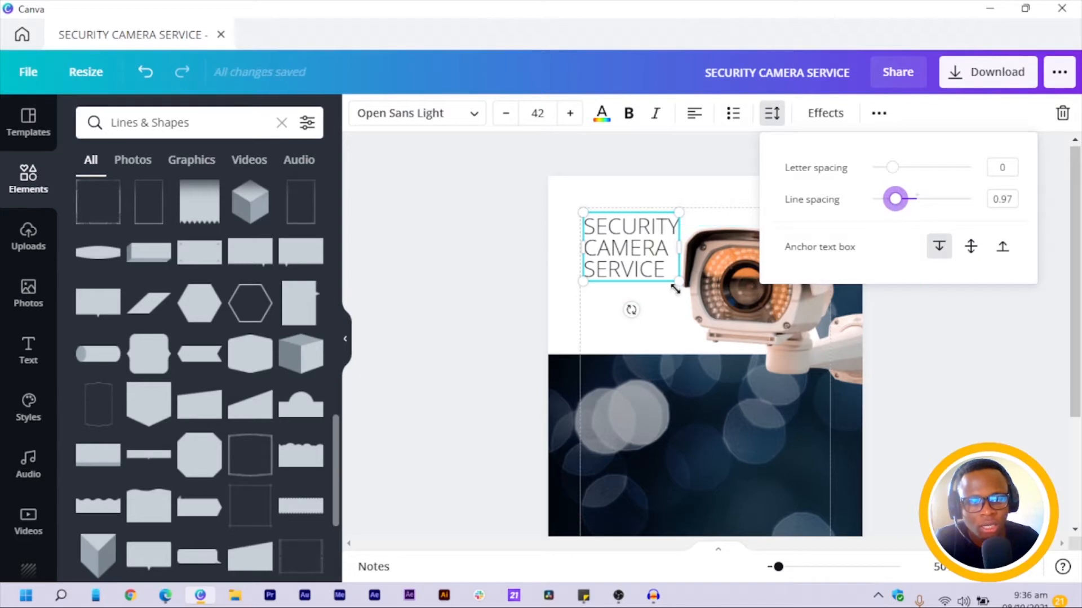
mouse_move(703, 312)
left_mouse_down()
mouse_move(730, 334)
mouse_move(720, 314)
left_mouse_up()
Move the camera photo down below the white shape and enlarge the heading to size 63.8.
left_click(767, 295)
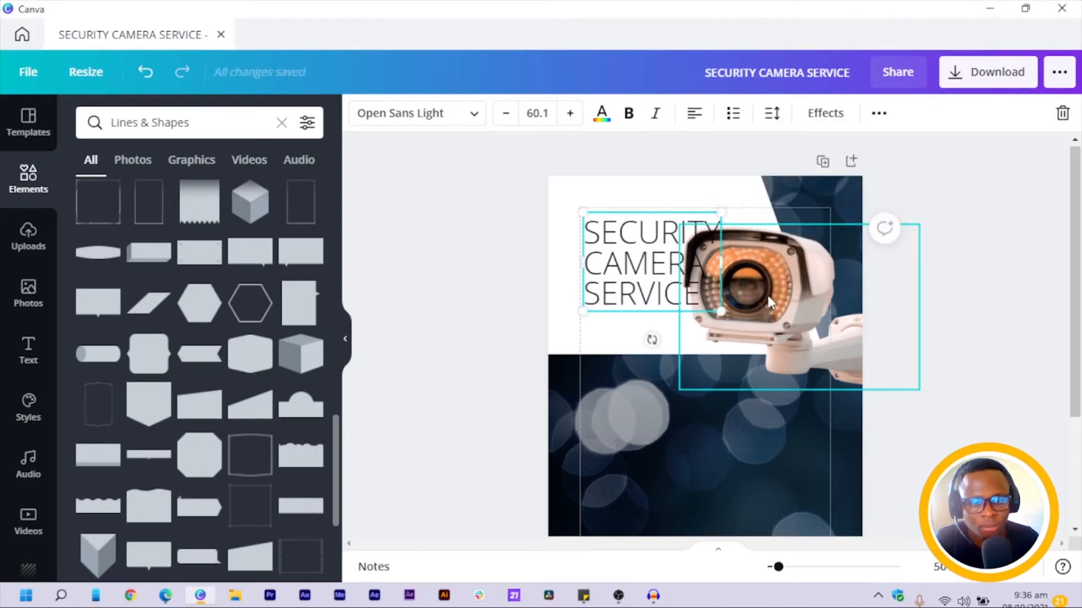
left_click_drag(795, 324, 815, 448)
left_click(700, 293)
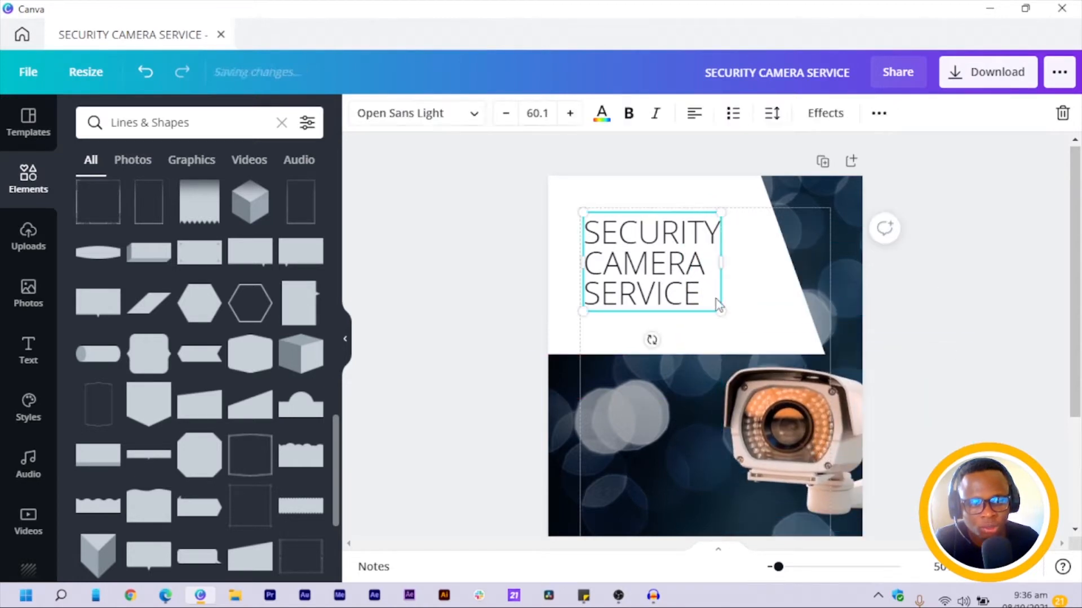
left_click_drag(740, 329, 729, 318)
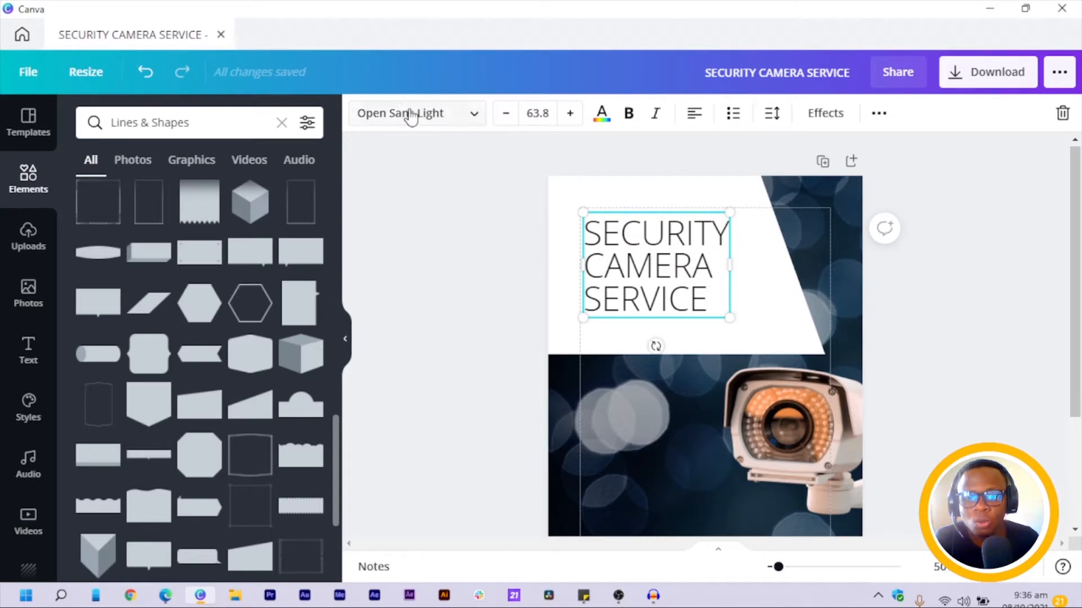
Search the fonts for "PLAY" and set the heading in Playfair Display.
left_click(341, 114)
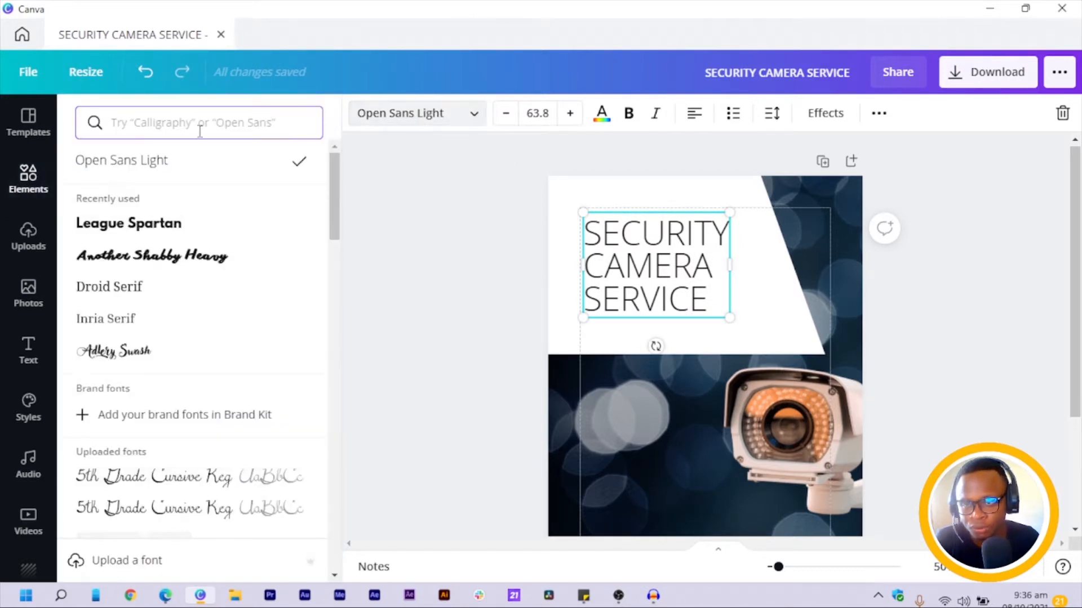
left_click(201, 123)
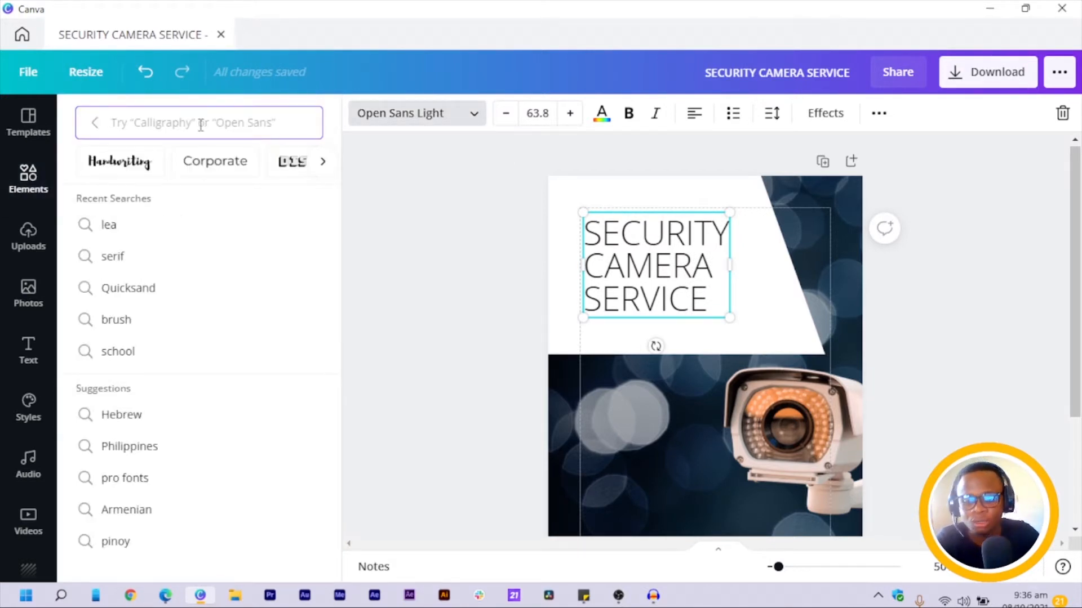
type("PLAY")
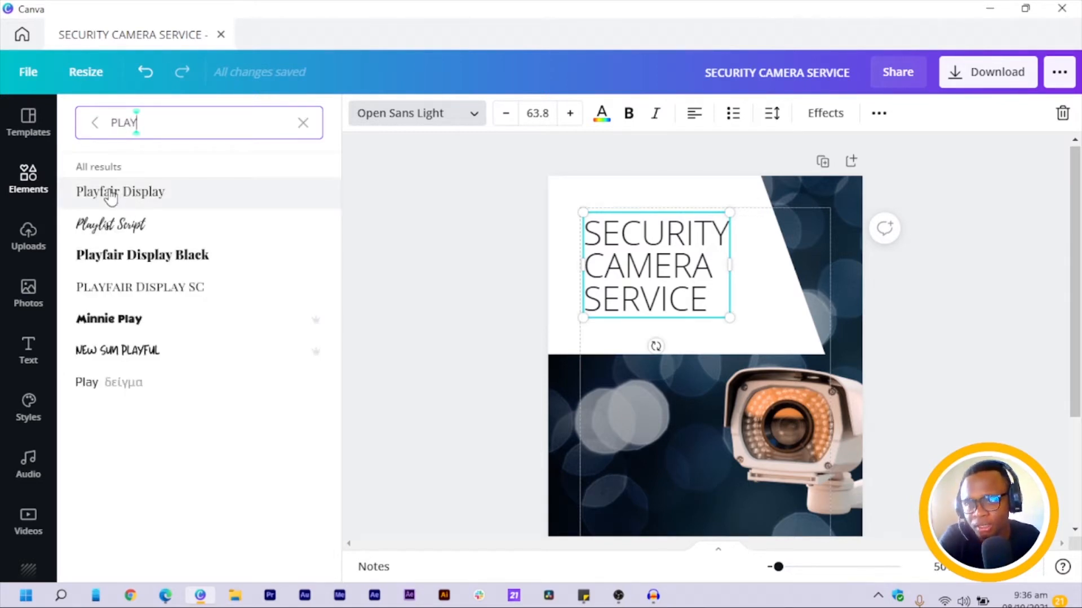
left_click(111, 195)
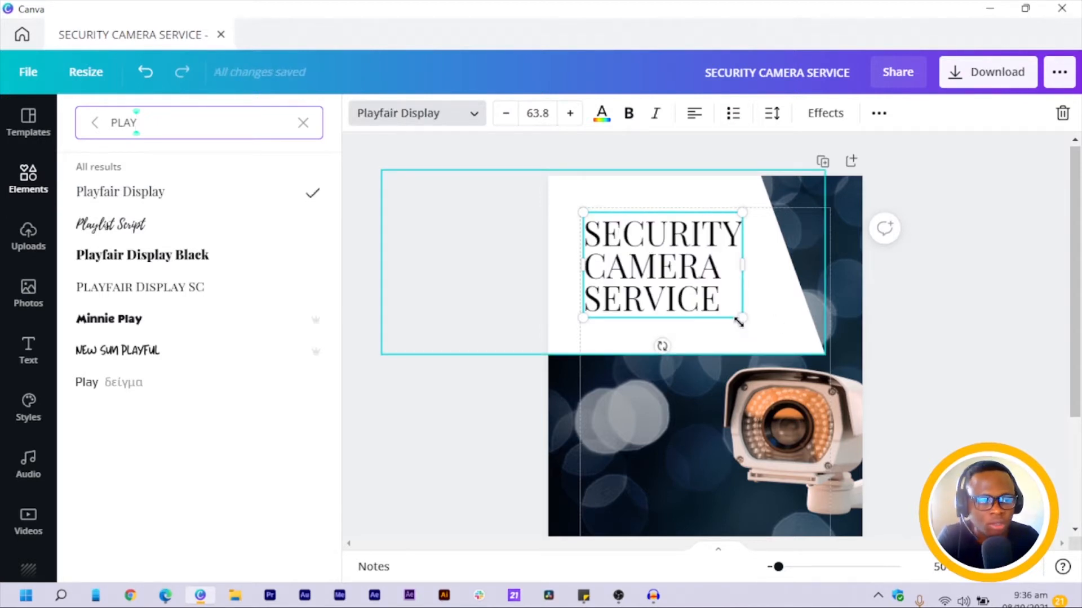
Make the heading bold and scale it to size 69.6 so it fills the white shape.
left_click_drag(742, 320, 737, 316)
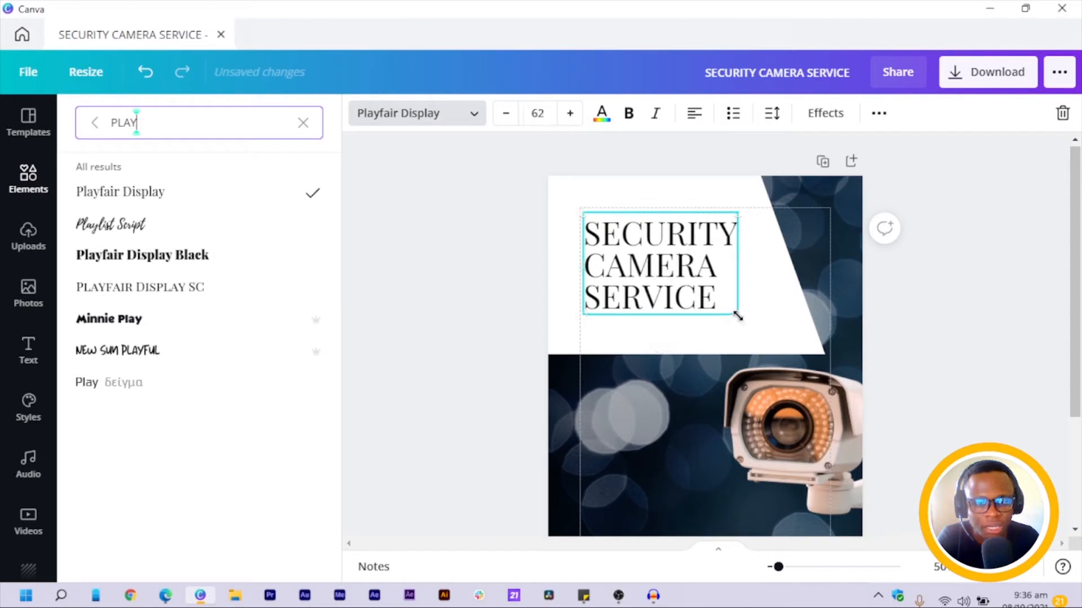
left_click(629, 114)
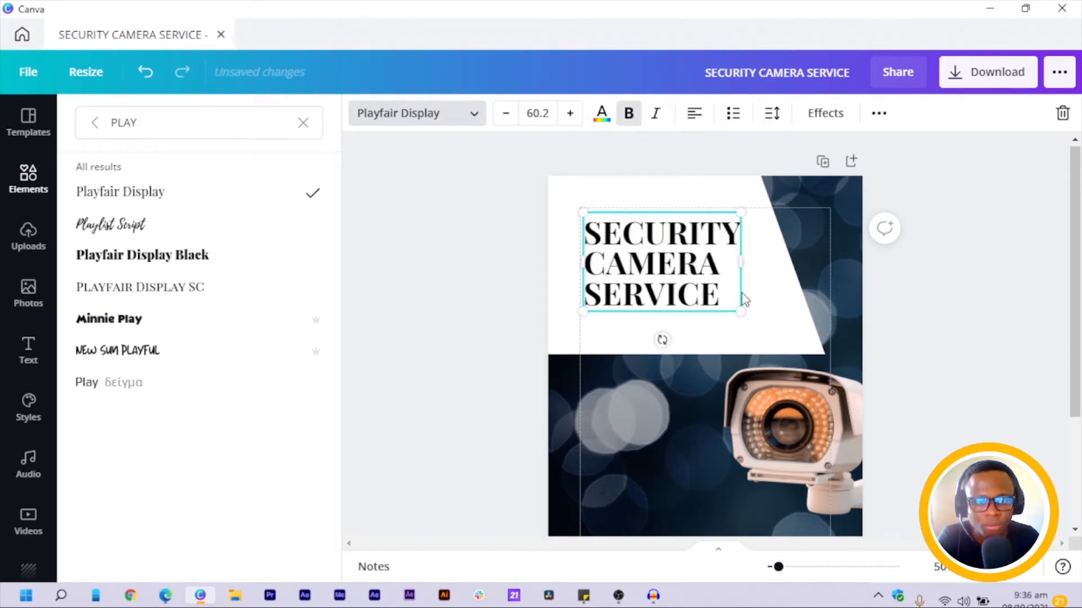
left_click_drag(743, 314, 765, 336)
left_click(425, 273)
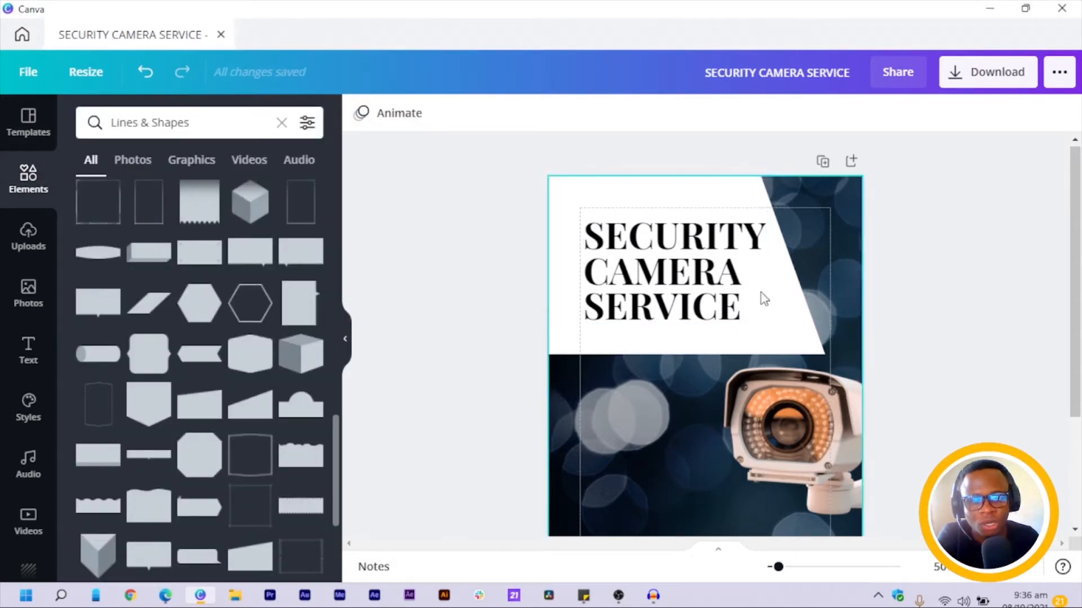
Recolour the heading with the darkest navy from the background photo's colours and move it slightly up and left.
left_click(676, 259)
left_click(600, 115)
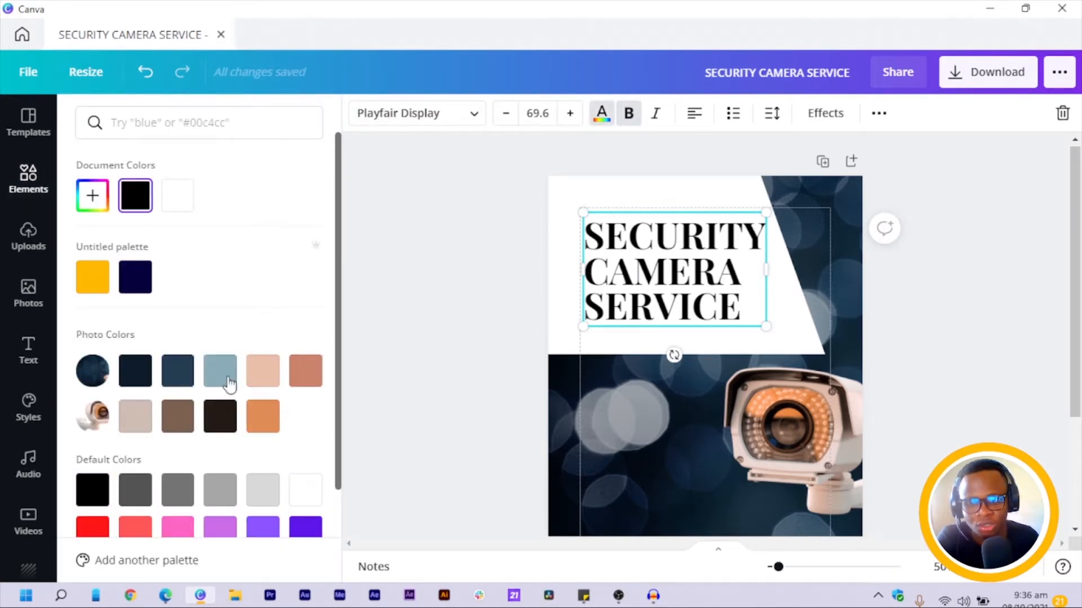
left_click(140, 383)
left_click(703, 283)
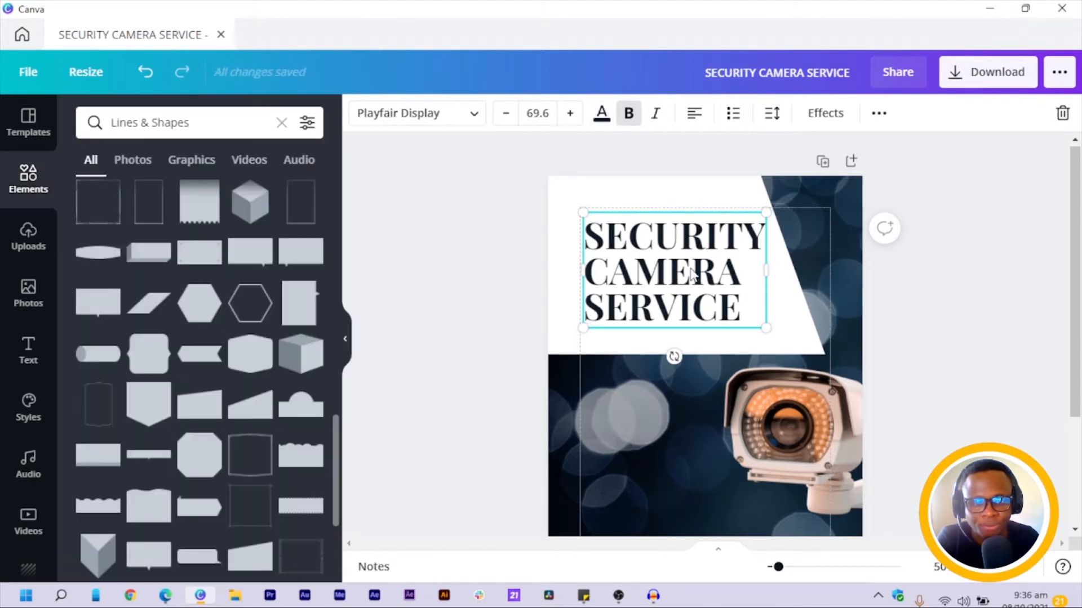
left_click_drag(697, 273, 683, 258)
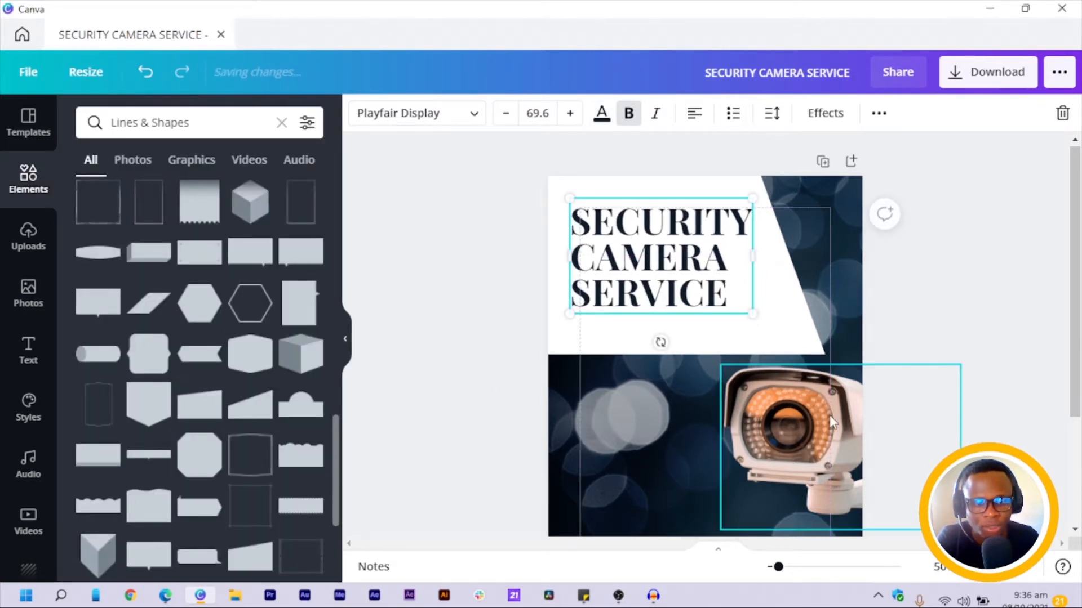
Move the camera photo back up over the white shape's slanted edge and scale it down beside the heading.
left_click_drag(807, 373, 792, 256)
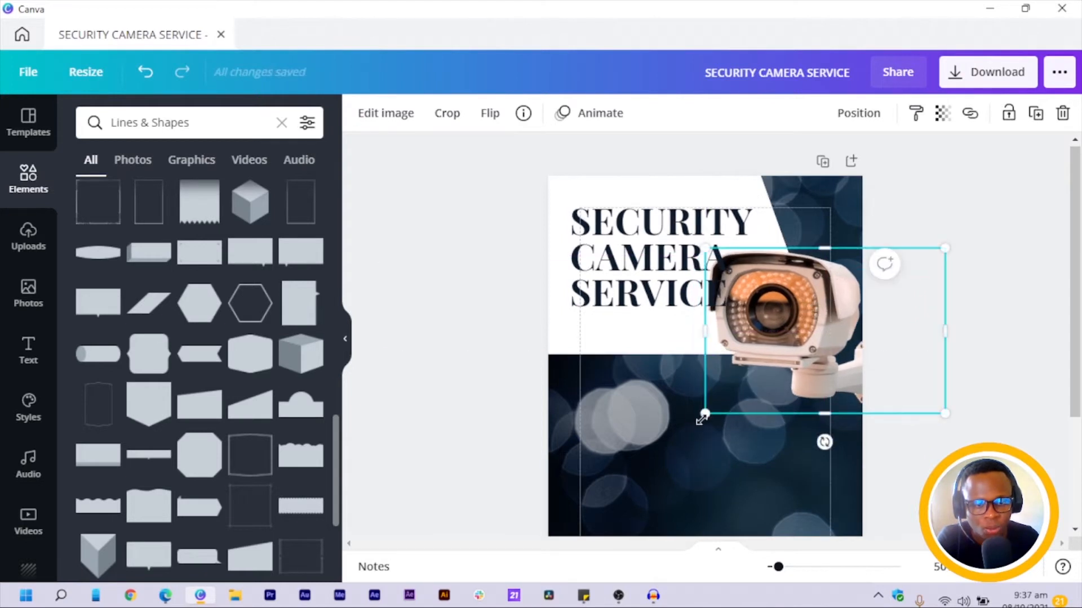
mouse_move(736, 399)
left_mouse_down()
mouse_move(761, 381)
mouse_move(736, 391)
mouse_move(745, 387)
left_mouse_up()
left_click_drag(793, 335, 768, 336)
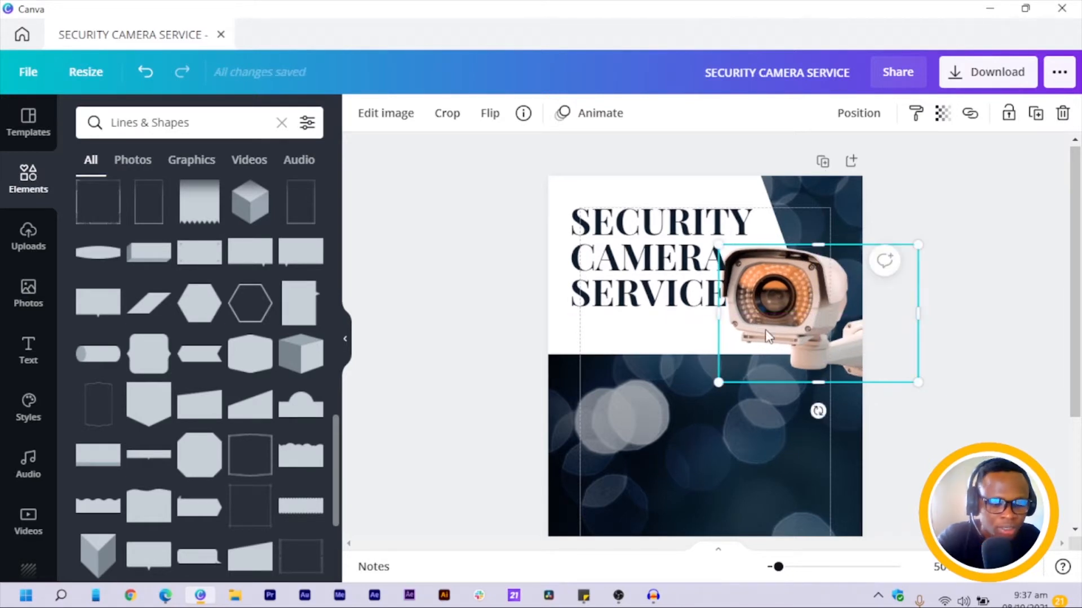
left_click(482, 333)
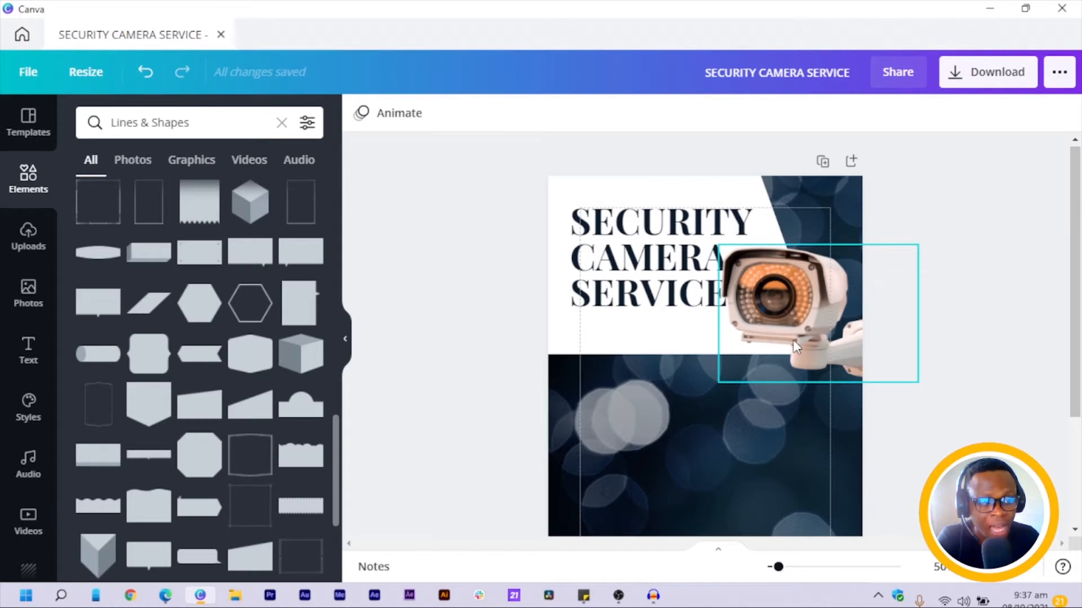
Duplicate the camera photo and place the copy directly below the original on the dark background.
left_click(795, 319)
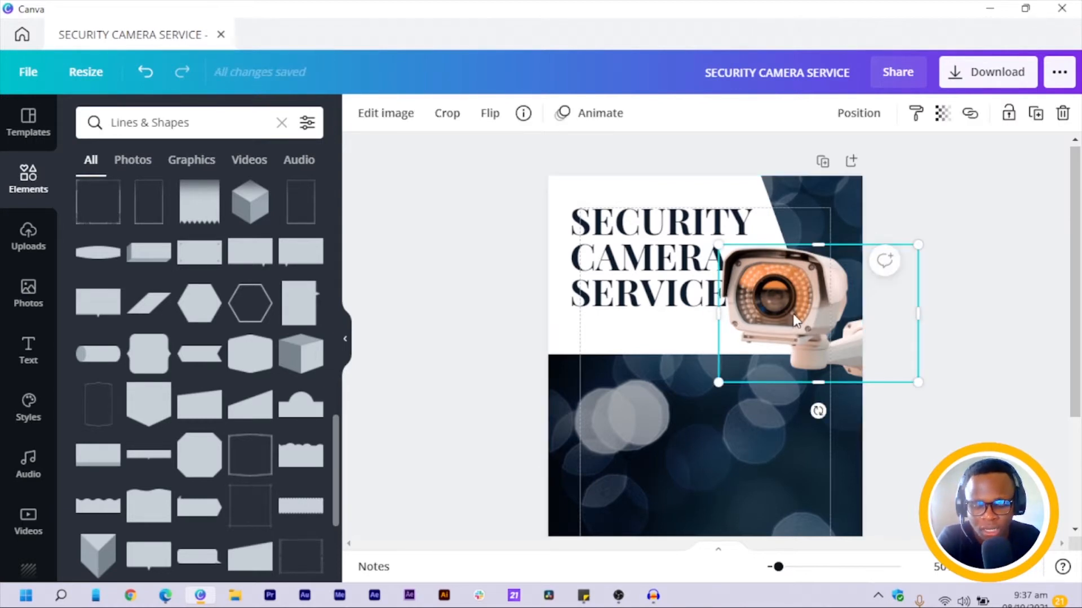
key("ctrl+d")
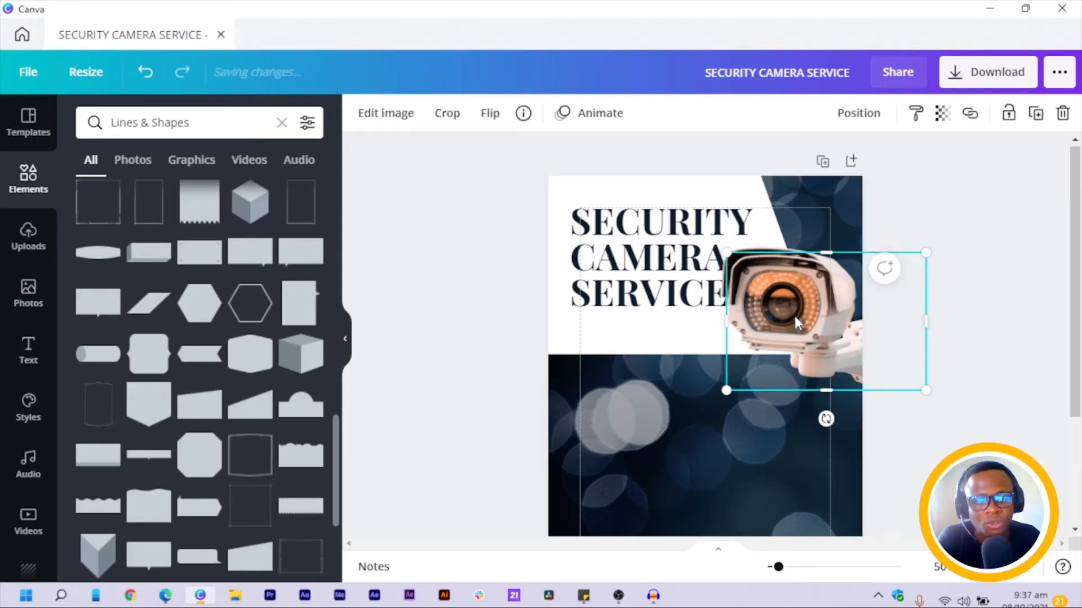
left_click_drag(795, 316, 773, 425)
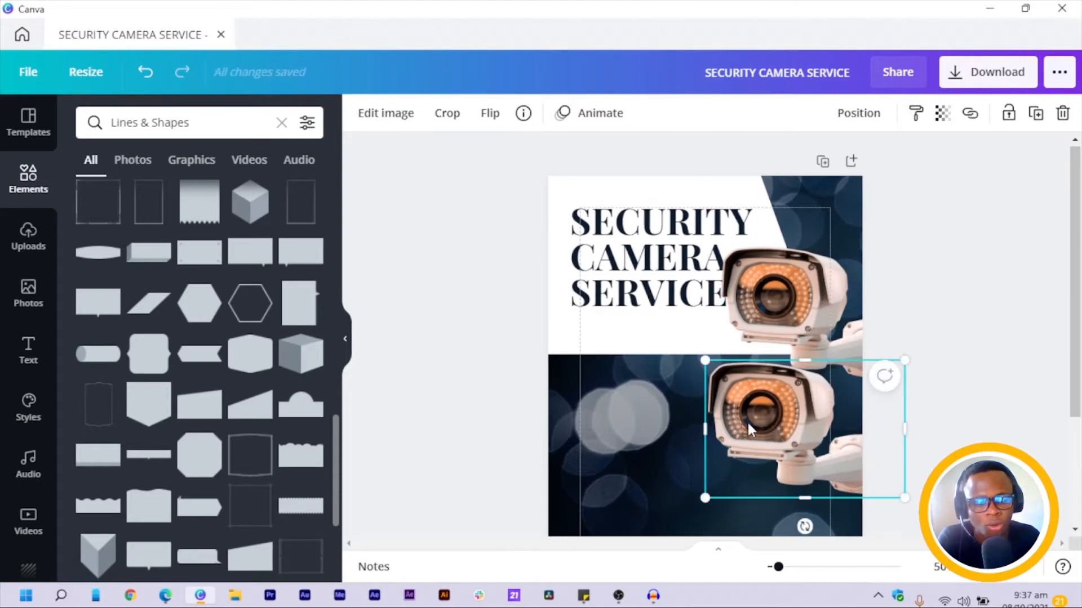
Filter the "security camera" photo results to show cut-outs only.
left_click(25, 289)
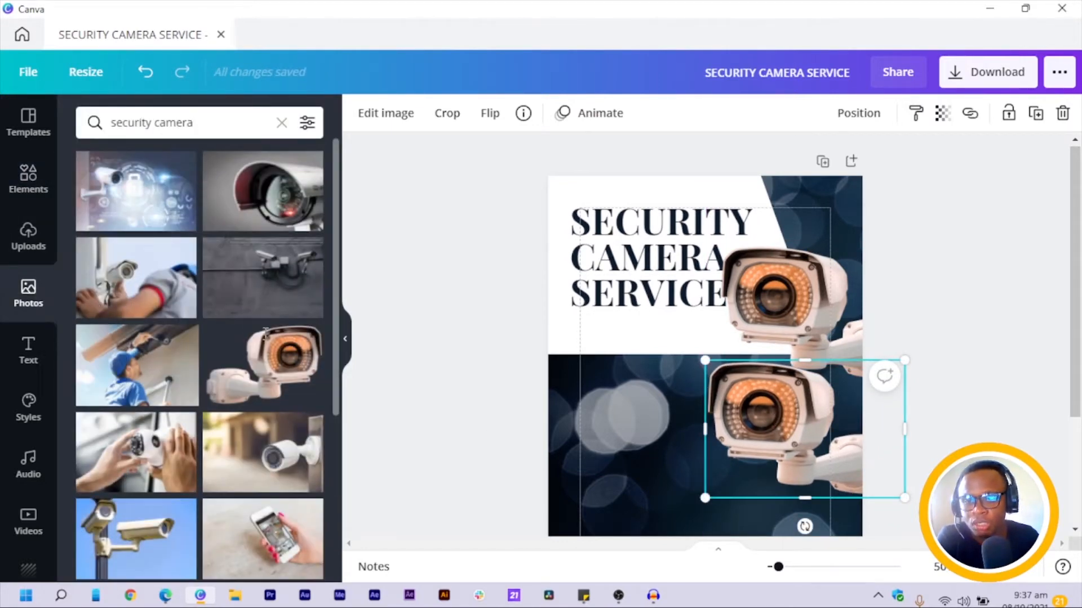
scroll(265, 333, "down", 3)
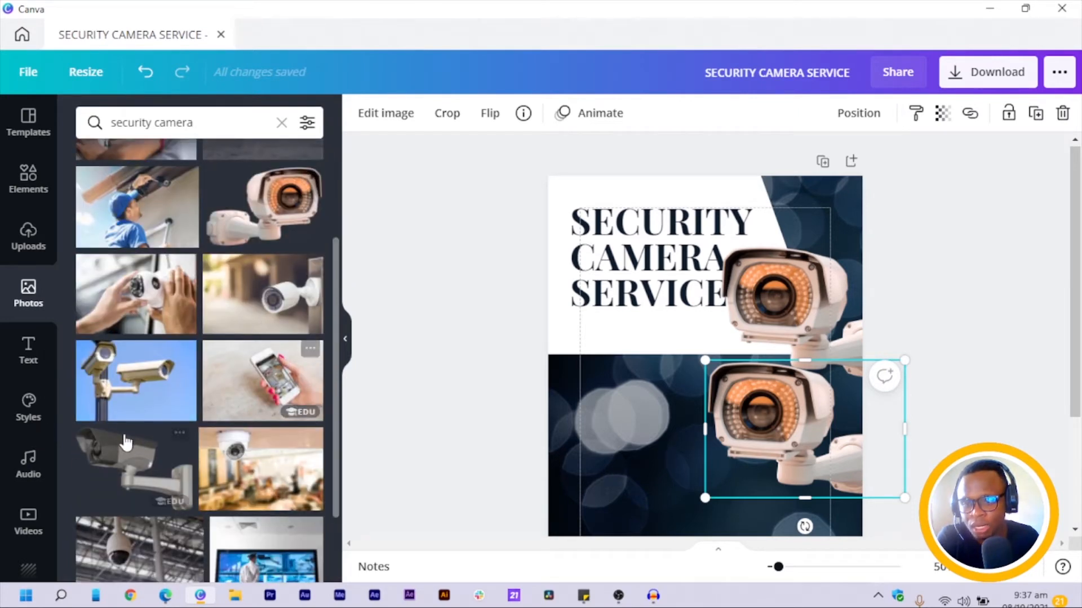
scroll(121, 422, "down", 2)
scroll(264, 239, "down", 2)
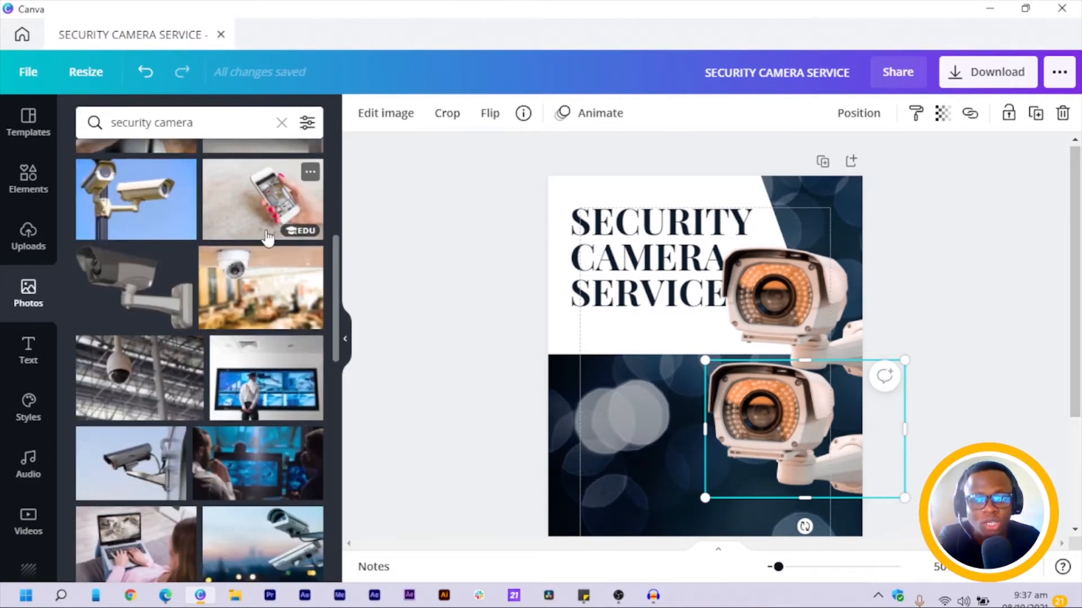
left_click(307, 122)
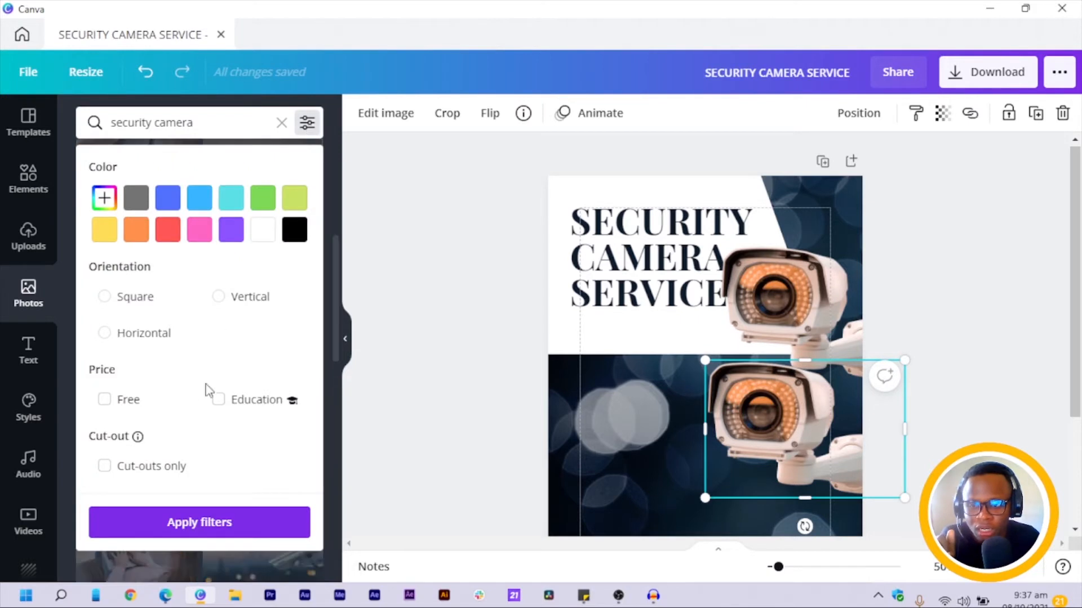
left_click(105, 466)
left_click(140, 522)
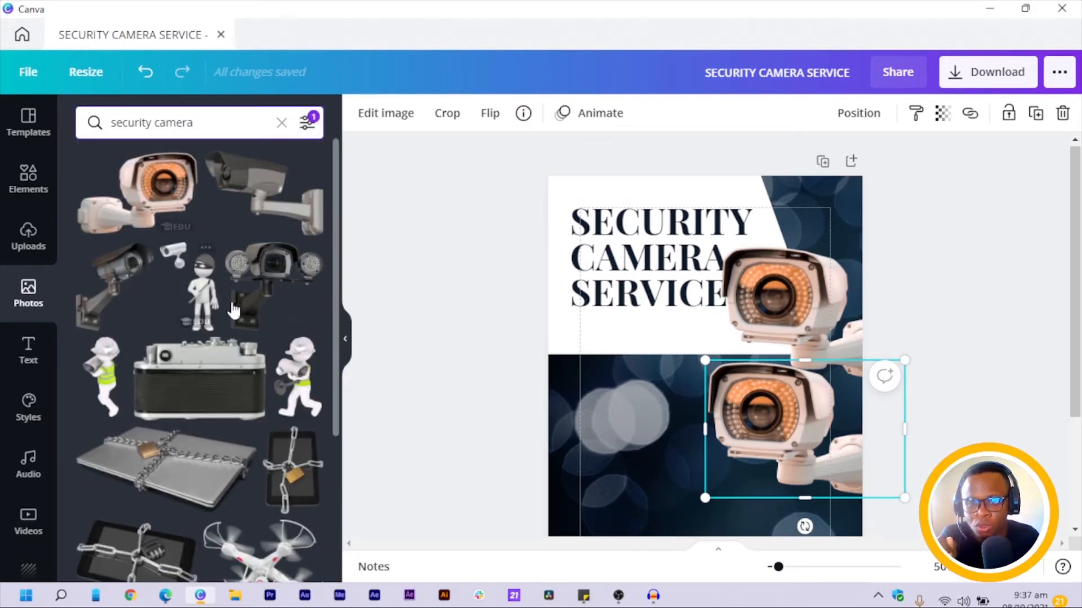
Browse the cut-out results and add the dark grey bullet camera on an angled wall bracket to the flyer.
scroll(236, 383, "down", 5)
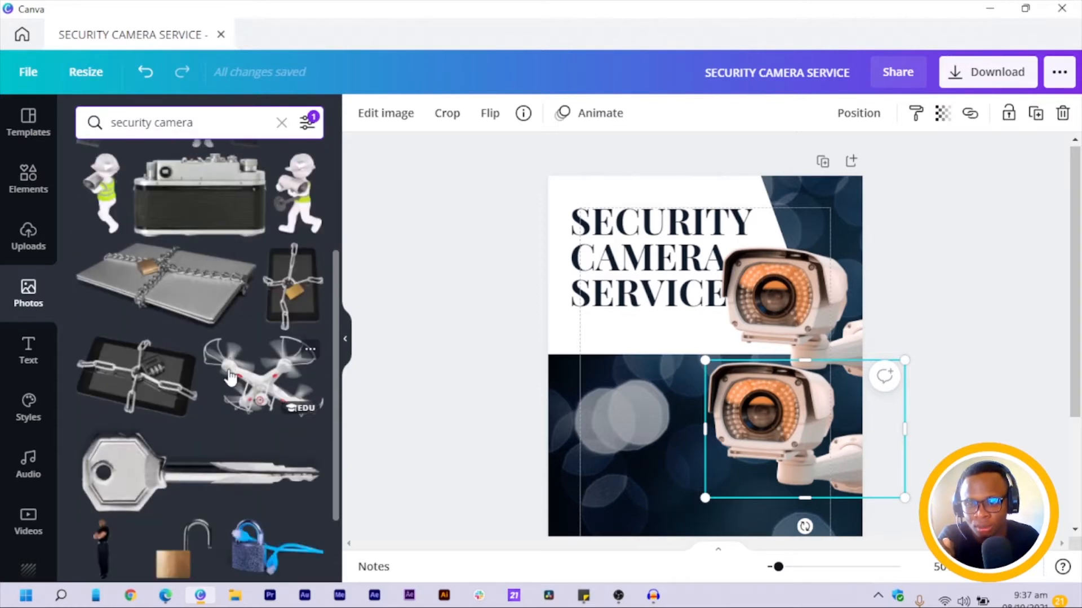
scroll(235, 370, "down", 4)
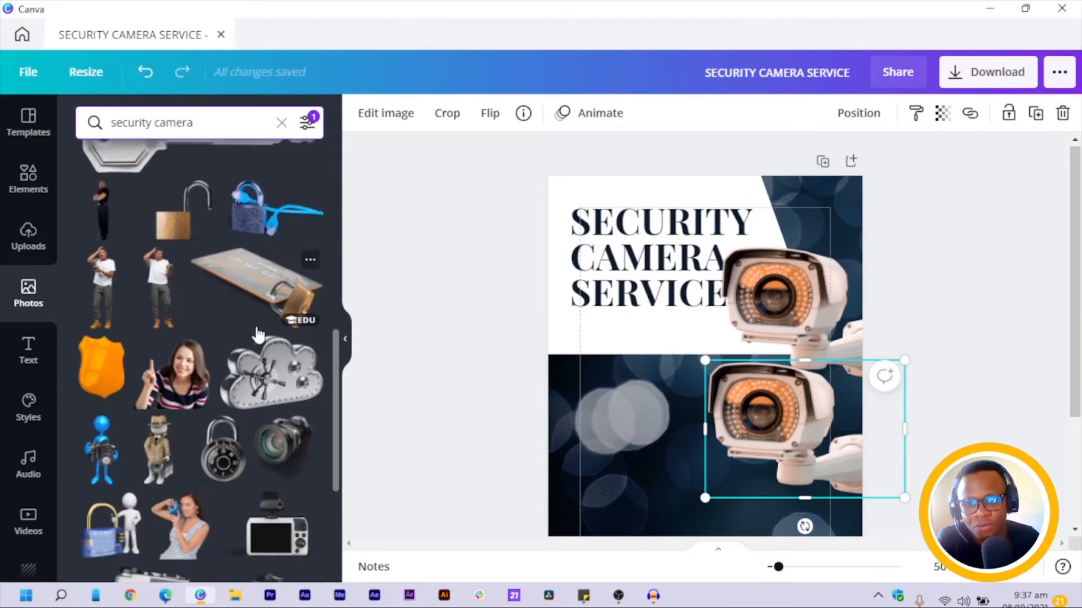
scroll(259, 338, "down", 5)
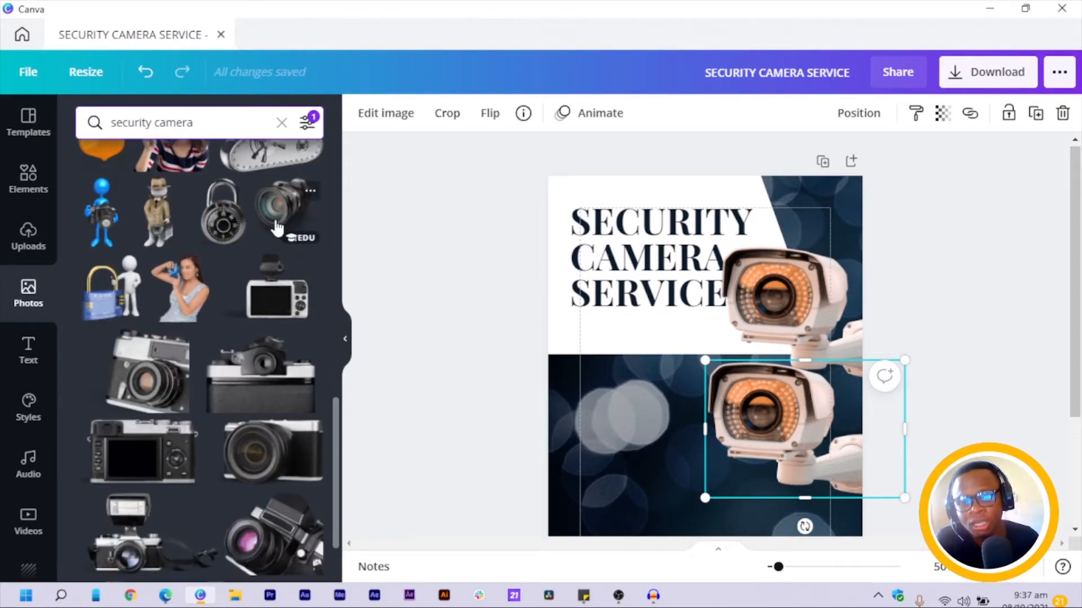
scroll(275, 225, "up", 8)
scroll(275, 222, "up", 5)
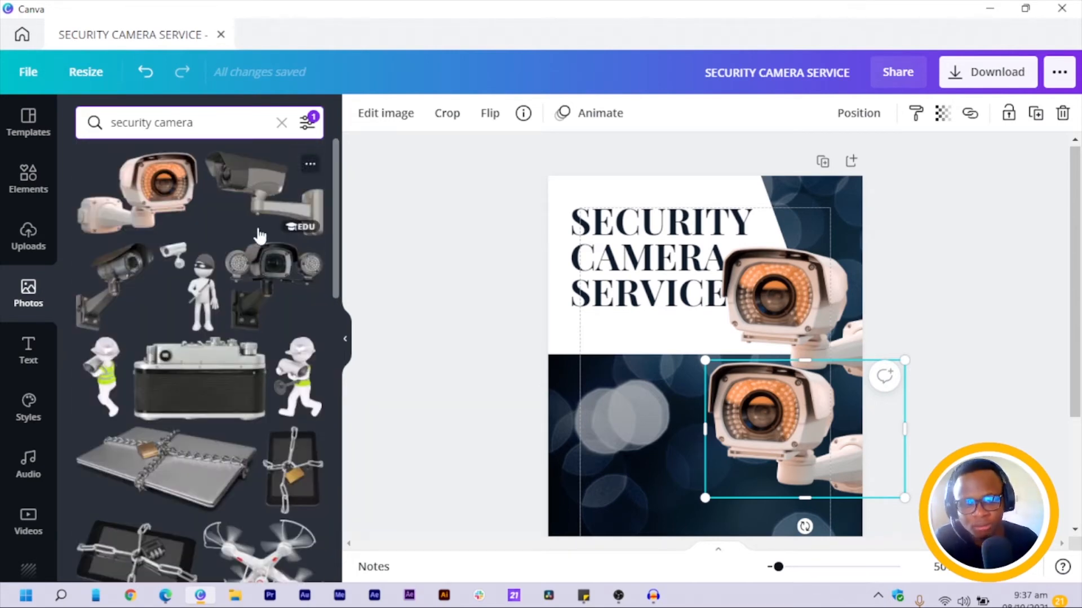
left_click(116, 299)
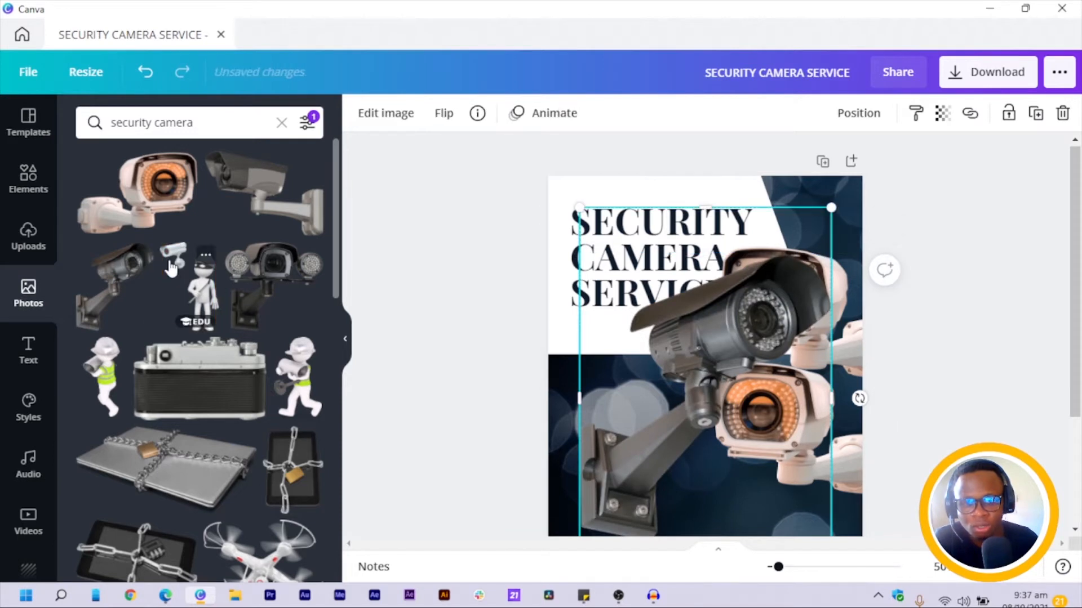
scroll(706, 430, "down", 1)
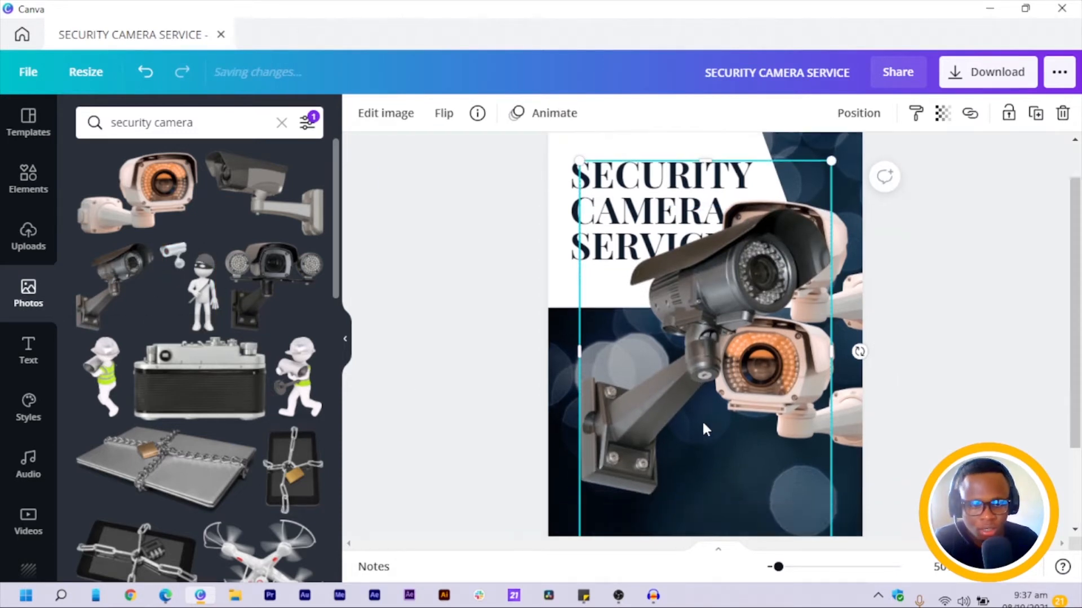
scroll(706, 429, "down", 2)
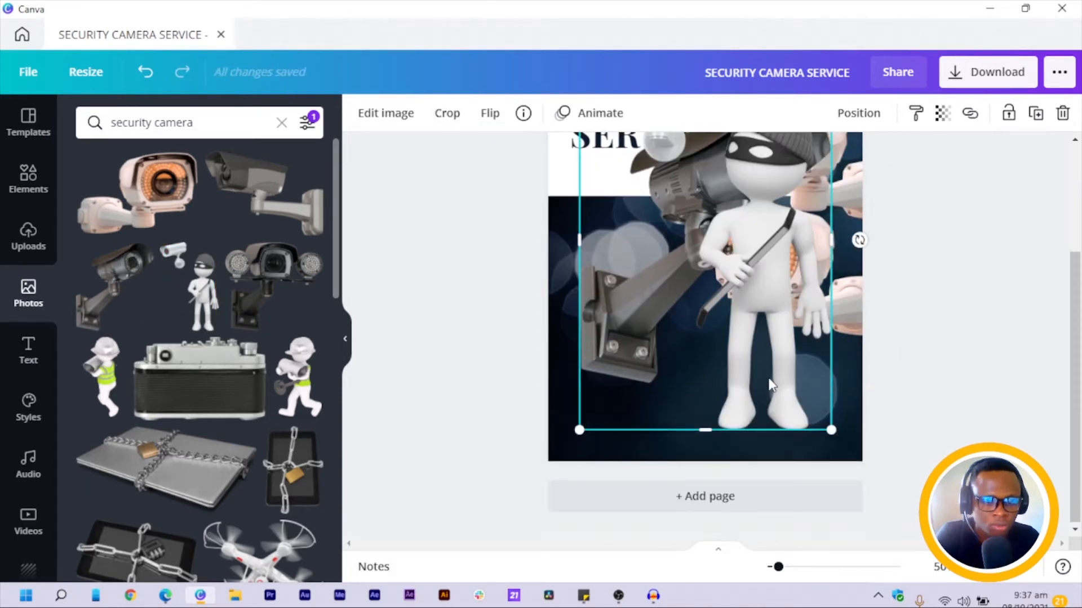
key("Delete")
Flip the dark grey camera horizontally so that it faces left.
left_click(708, 338)
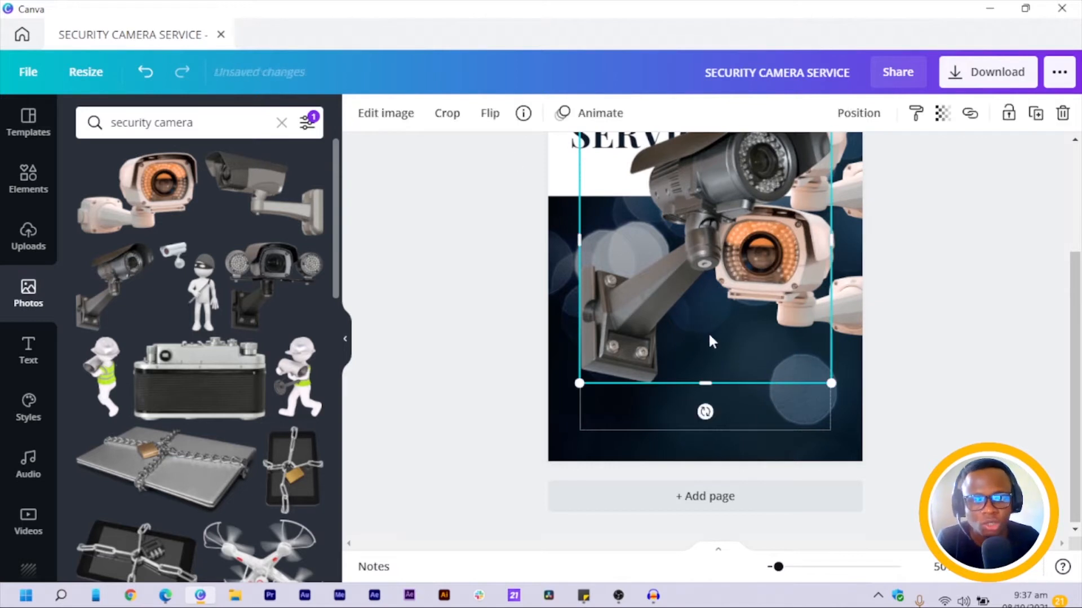
left_click(491, 116)
left_click(538, 156)
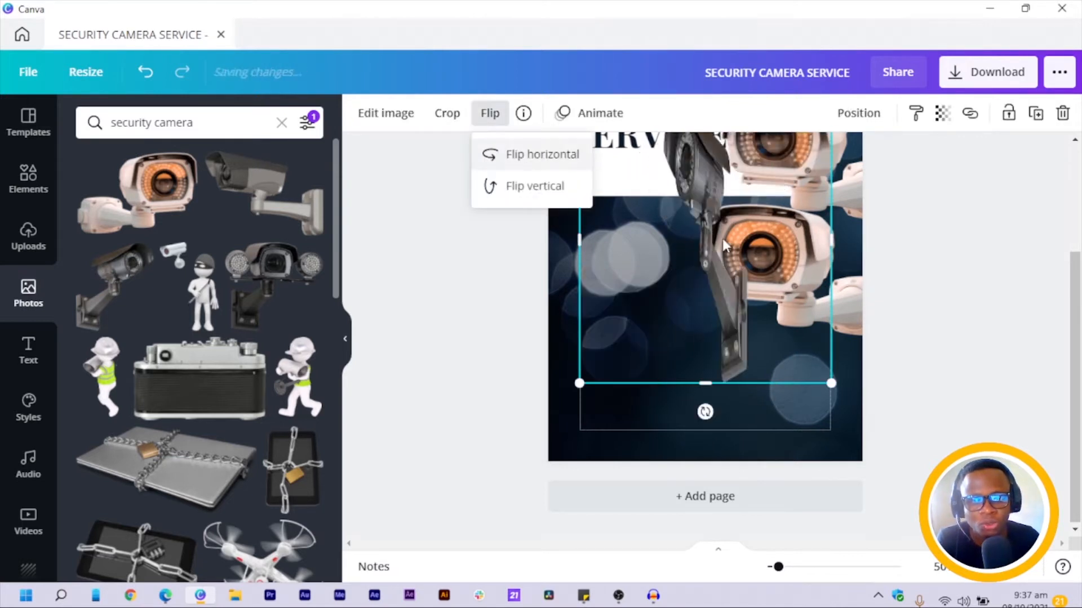
Replace the duplicated white camera with the dark grey one, scaled down directly below the original white camera at the page's right edge.
left_click_drag(711, 275, 610, 306)
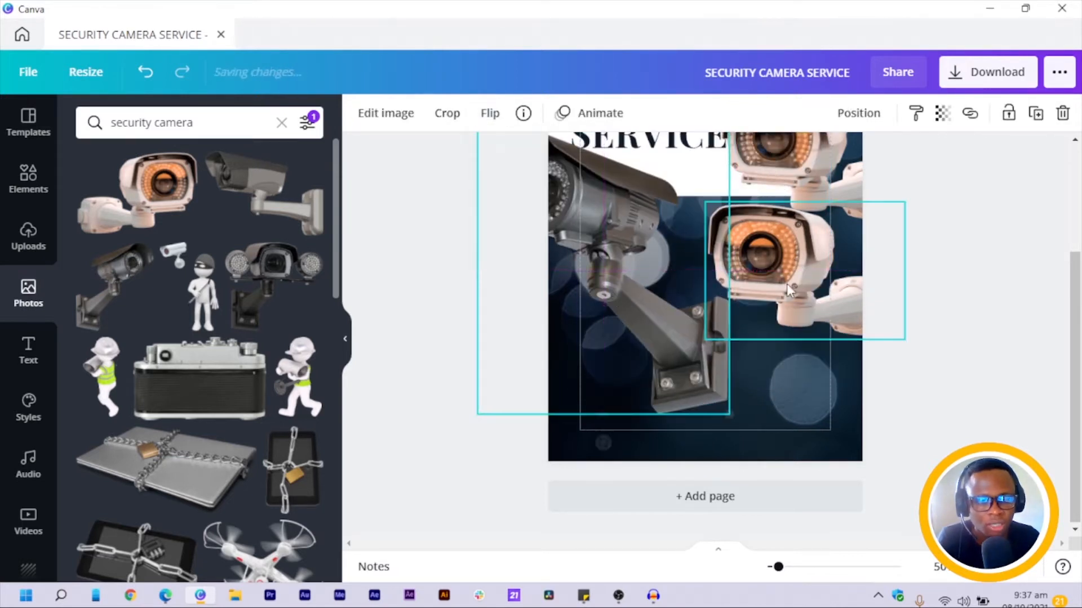
left_click_drag(688, 322, 846, 350)
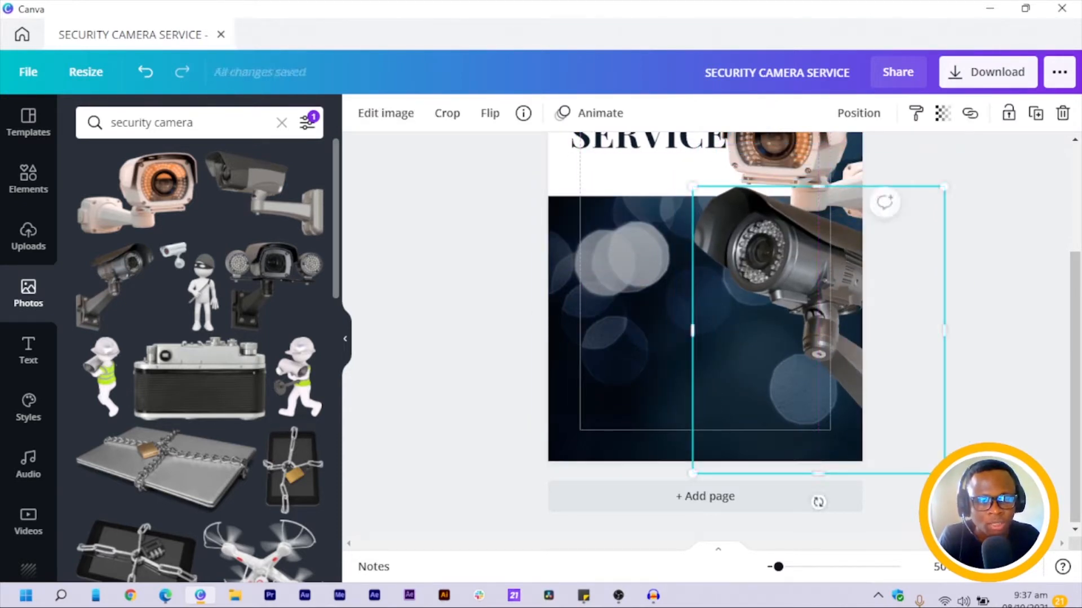
left_click_drag(872, 415, 860, 380)
left_click_drag(809, 323, 804, 292)
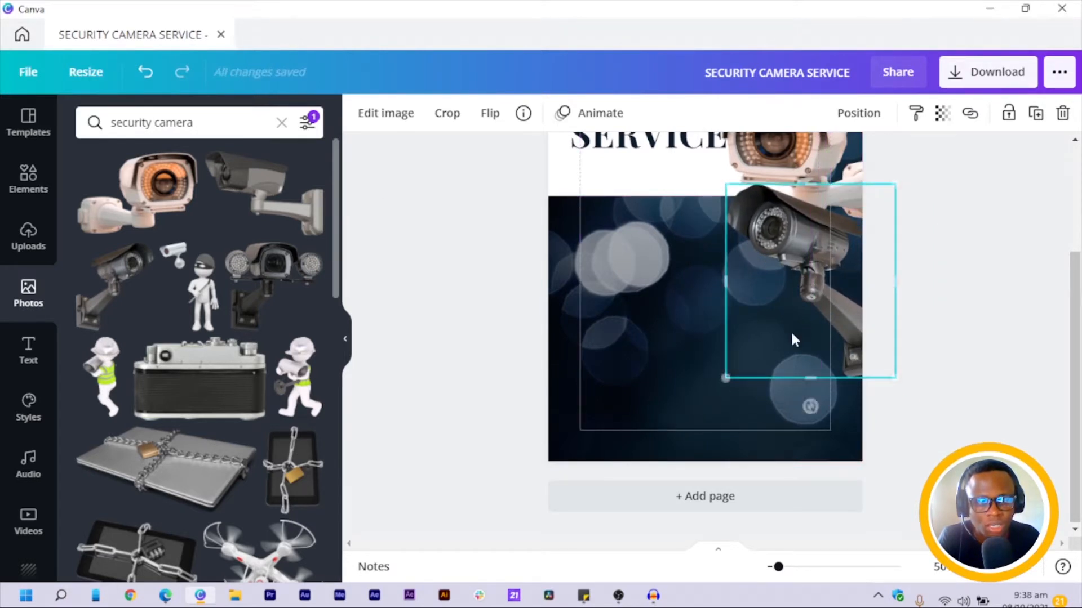
scroll(645, 394, "up", 3)
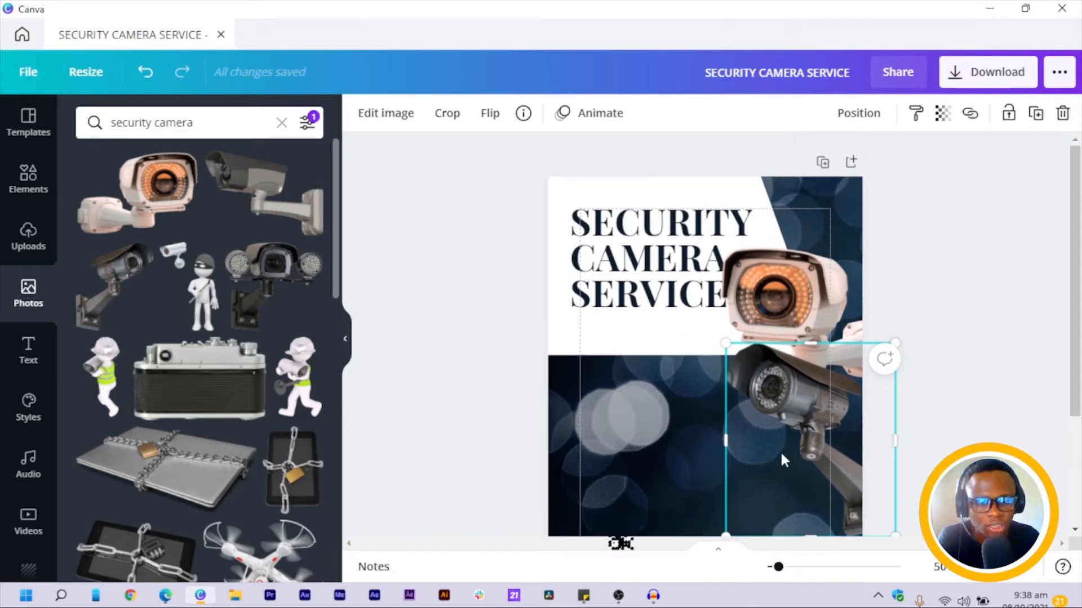
scroll(780, 451, "down", 3)
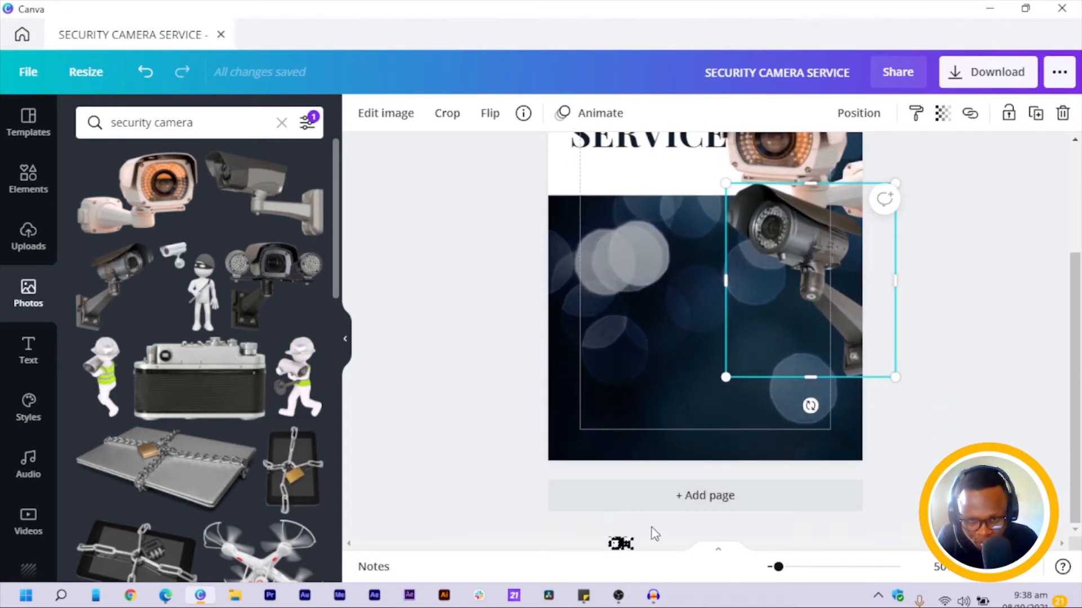
scroll(654, 533, "up", 3)
scroll(650, 509, "down", 3)
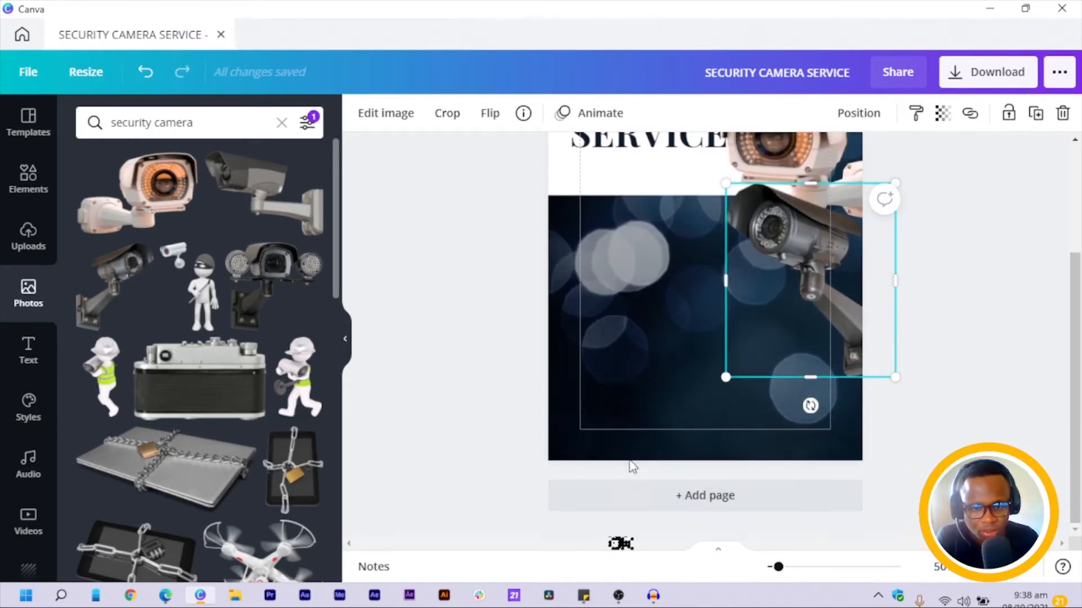
scroll(718, 402, "up", 2)
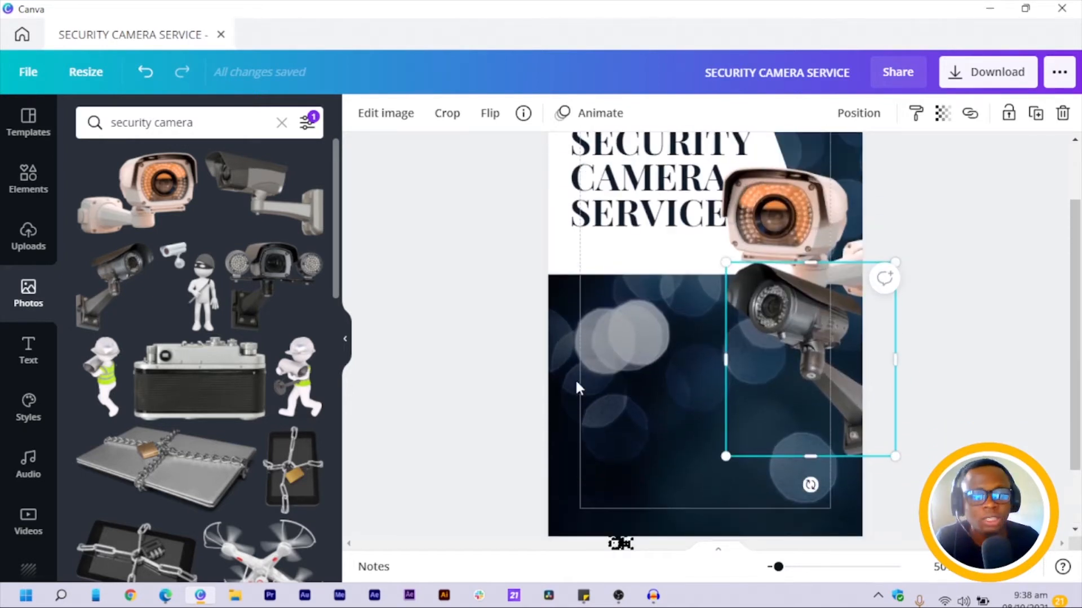
Duplicate the white slanted shape and scale the copy down into a smaller band just below the heading's white area.
left_click(600, 264)
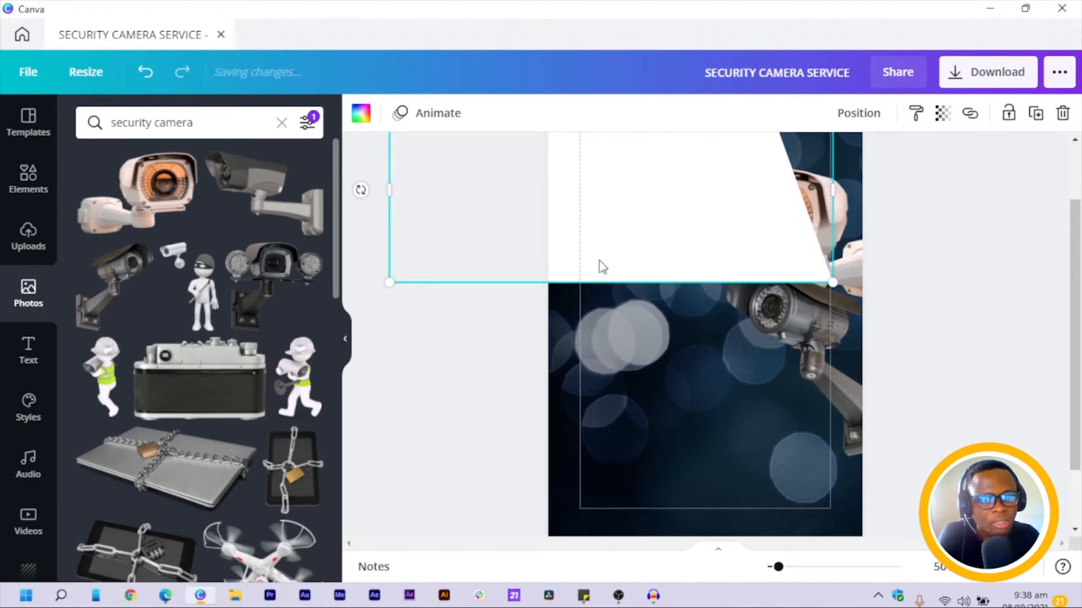
left_click_drag(600, 266, 614, 476)
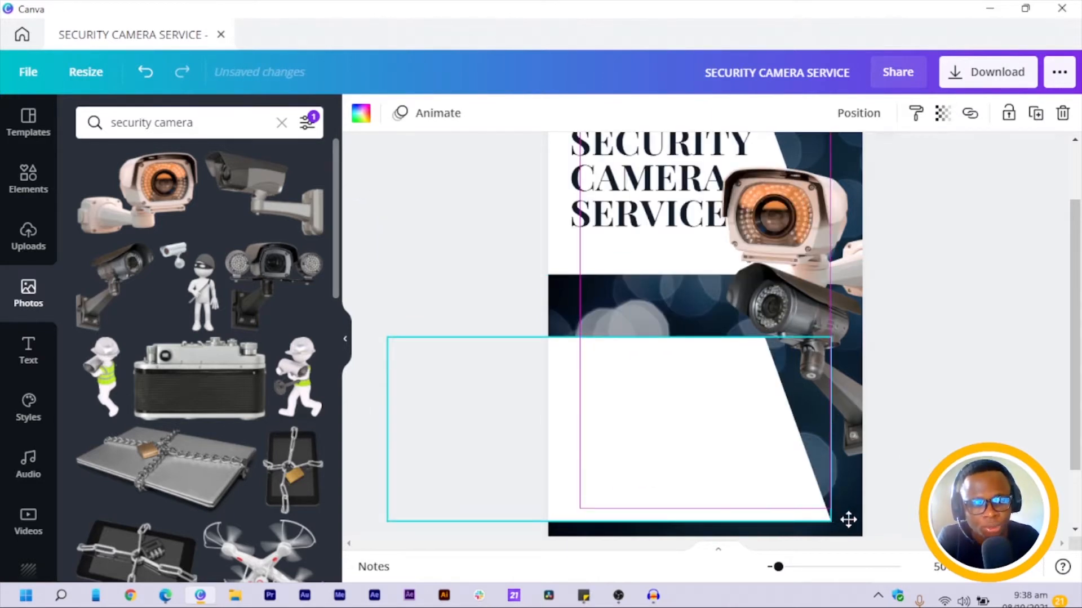
left_click_drag(847, 519, 837, 529)
left_click_drag(681, 484, 664, 476)
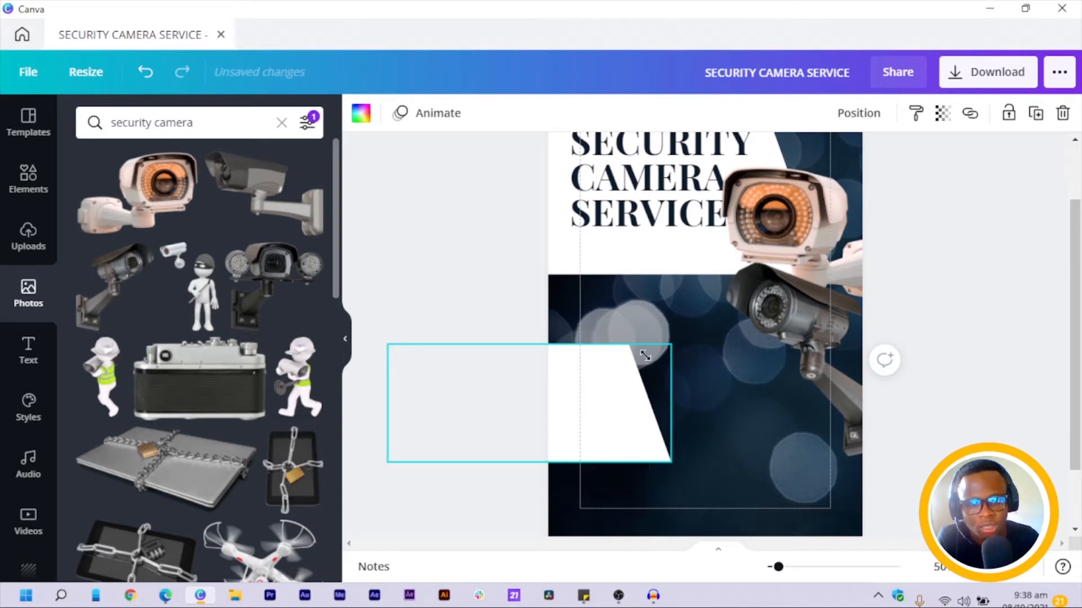
left_click_drag(716, 327, 696, 348)
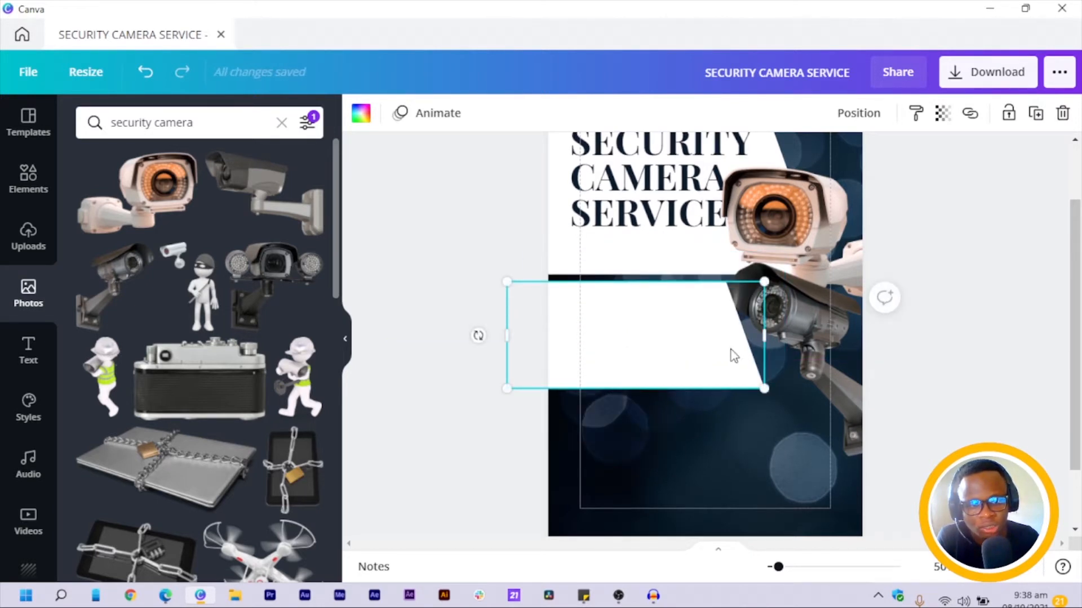
Send the small white band behind the dark grey camera and move that camera slightly down and to the right.
right_click(667, 331)
left_click(729, 417)
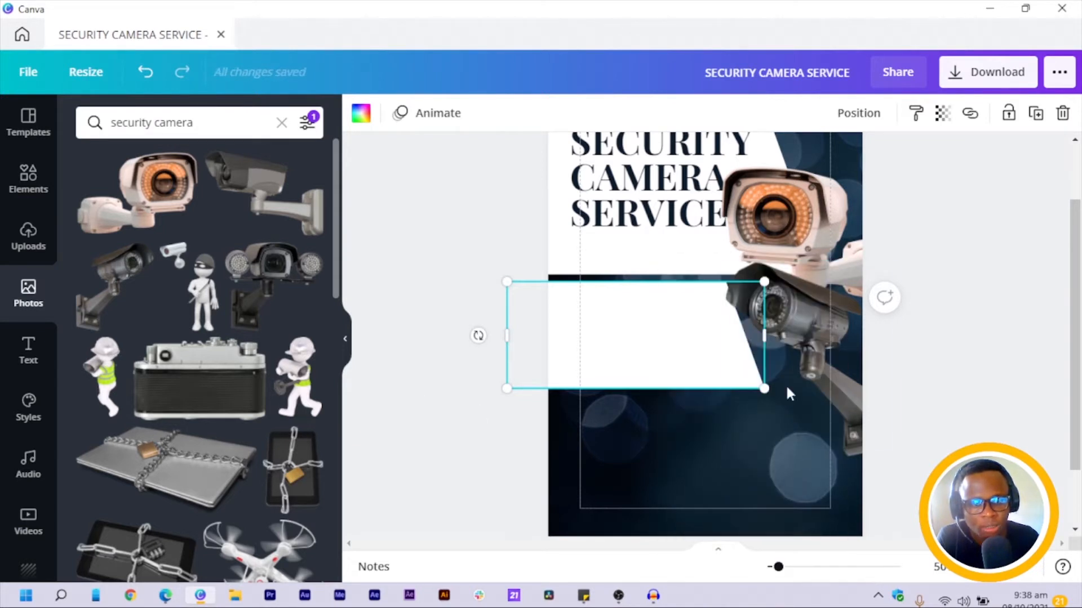
left_click_drag(830, 377, 852, 411)
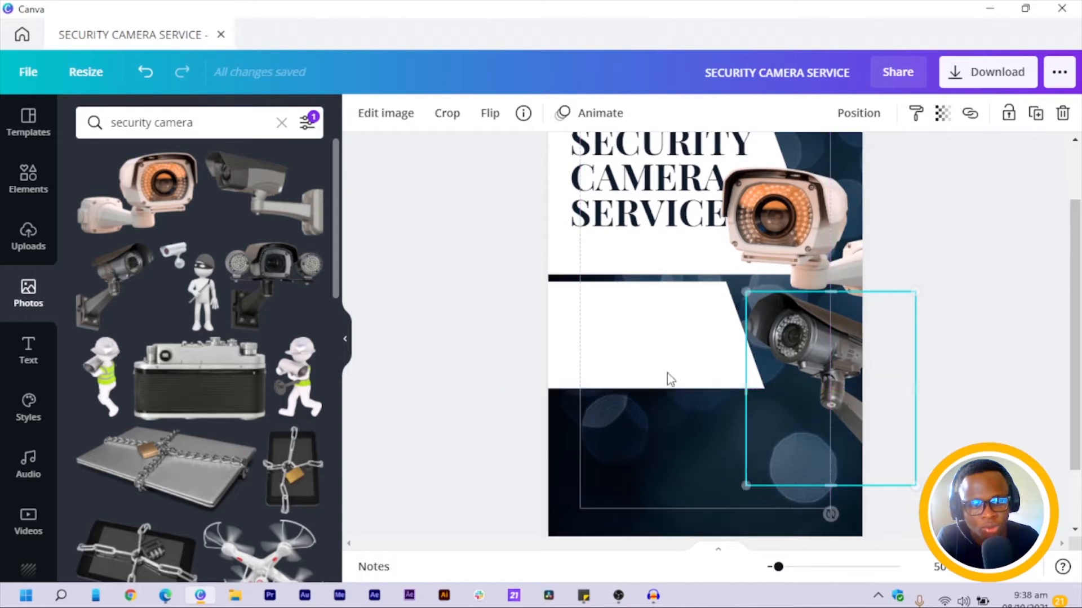
Shift the white band right behind the dark camera, then make it slimmer with its straight end extending past the page's left edge.
left_click_drag(664, 348, 674, 348)
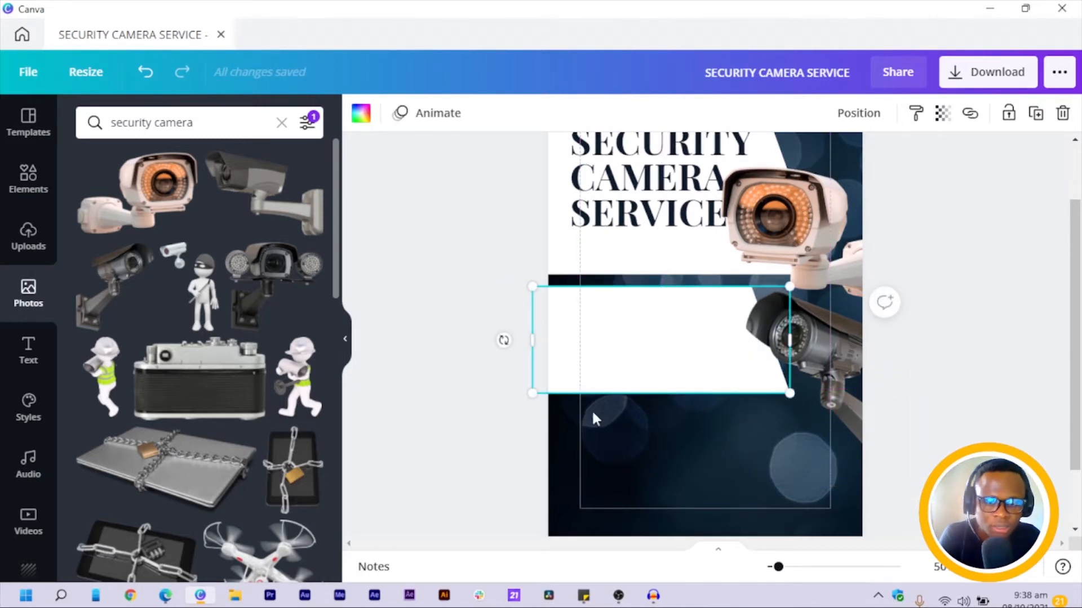
left_click_drag(547, 377, 585, 372)
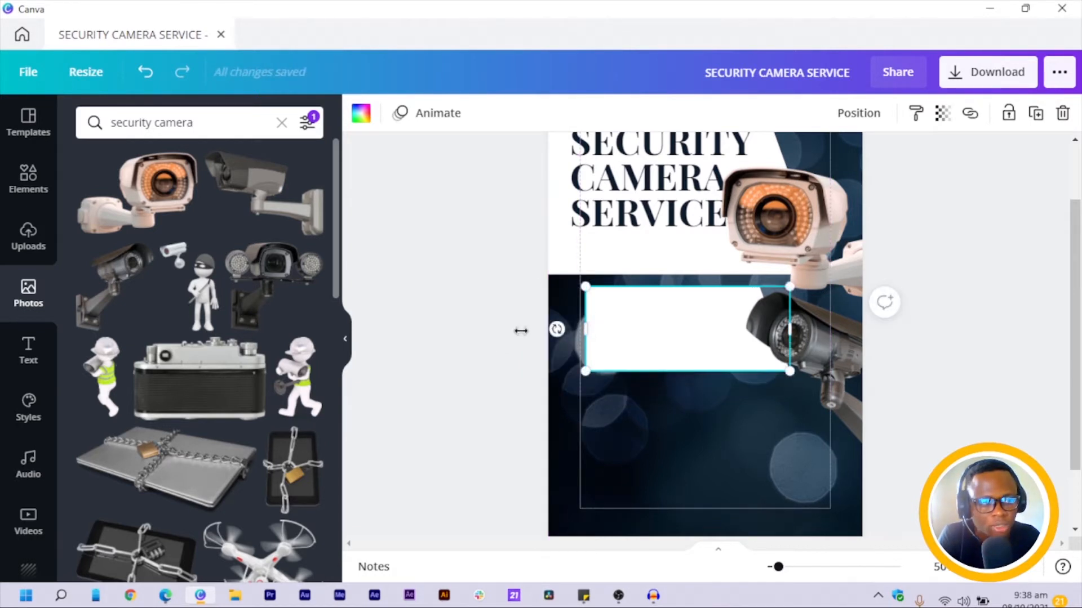
left_click_drag(521, 331, 475, 336)
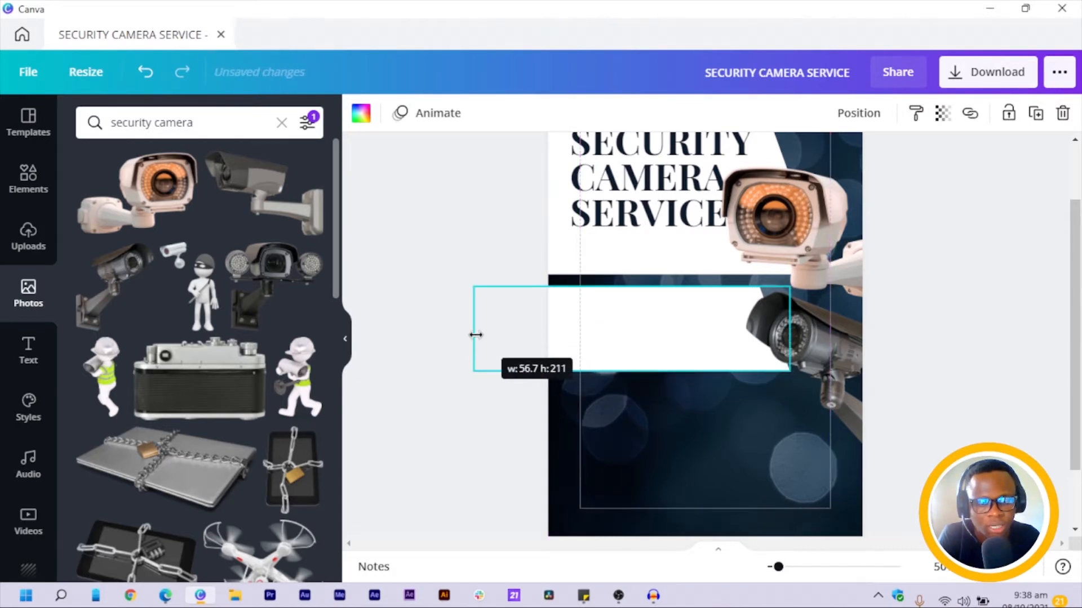
Add a new text box over the lower white band and left-align its text.
left_click(500, 441)
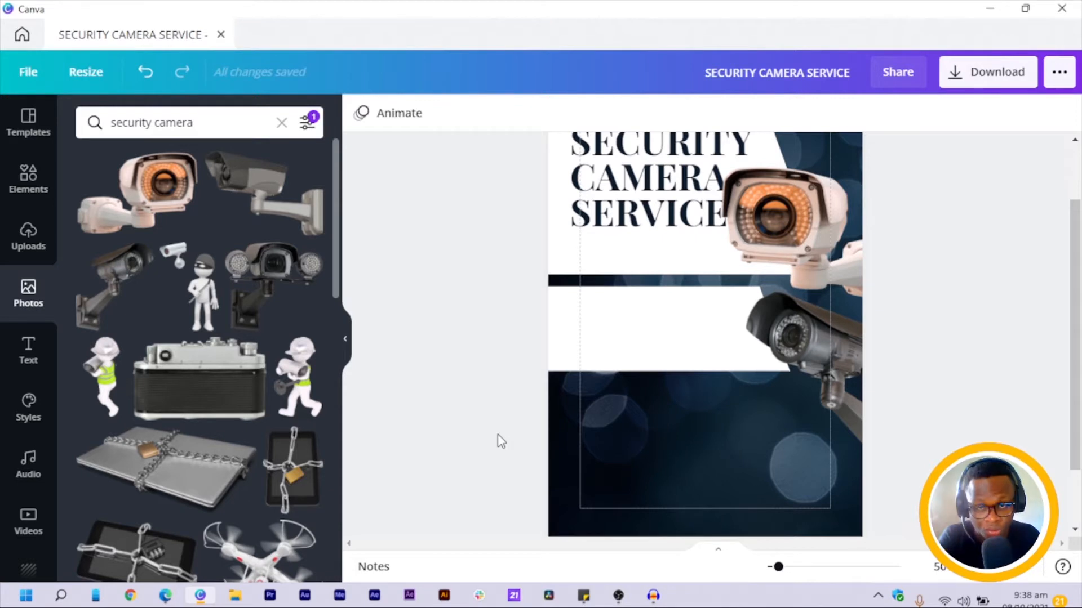
key("t")
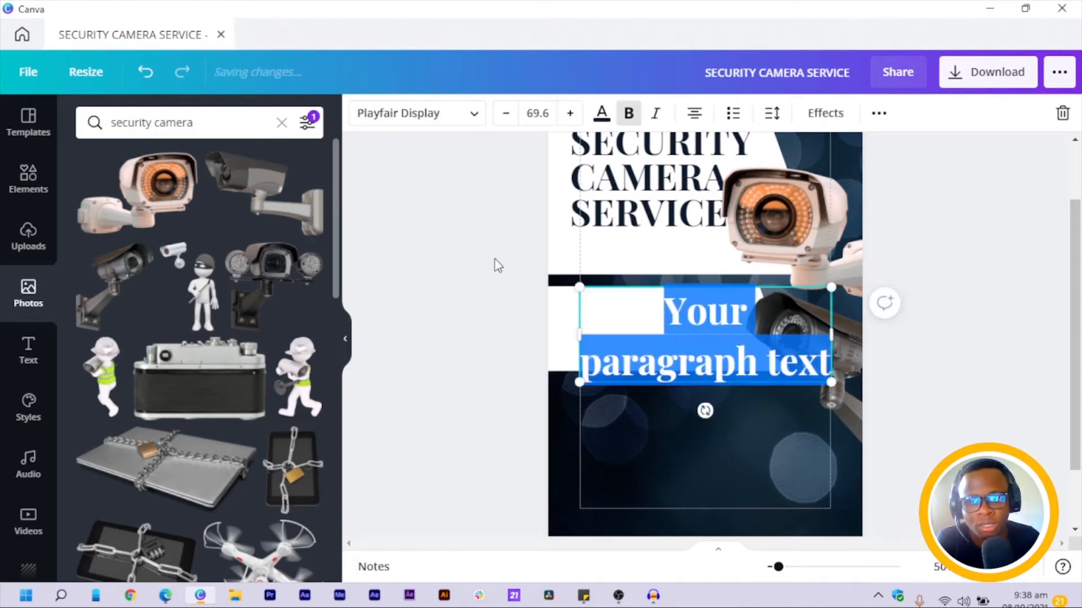
left_click(694, 112)
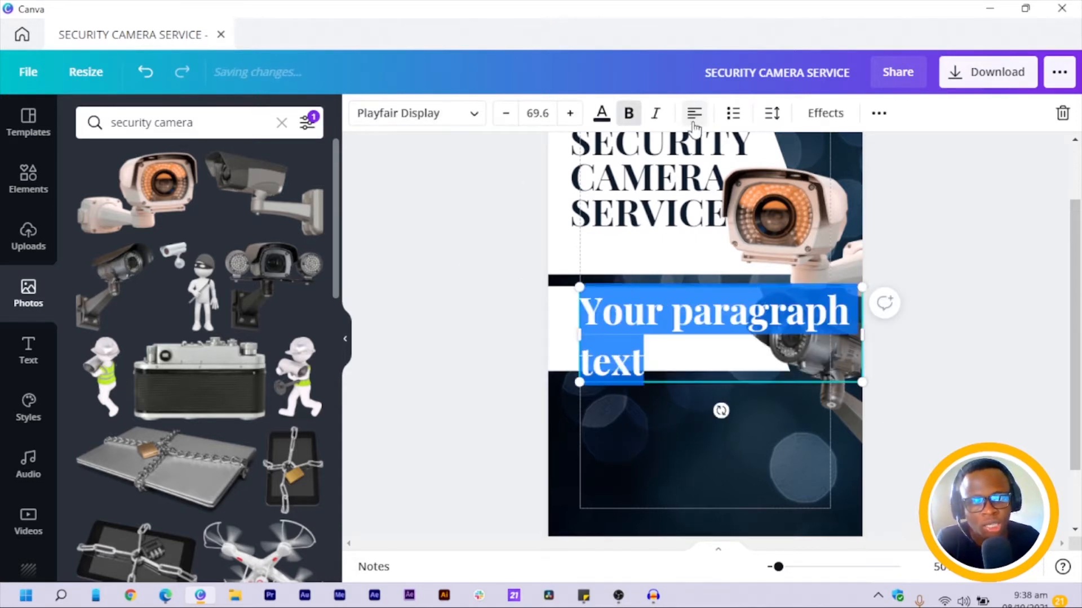
Change the font of the paragraph text over the lower white band to Open Sans.
left_click(442, 116)
type("PLAY")
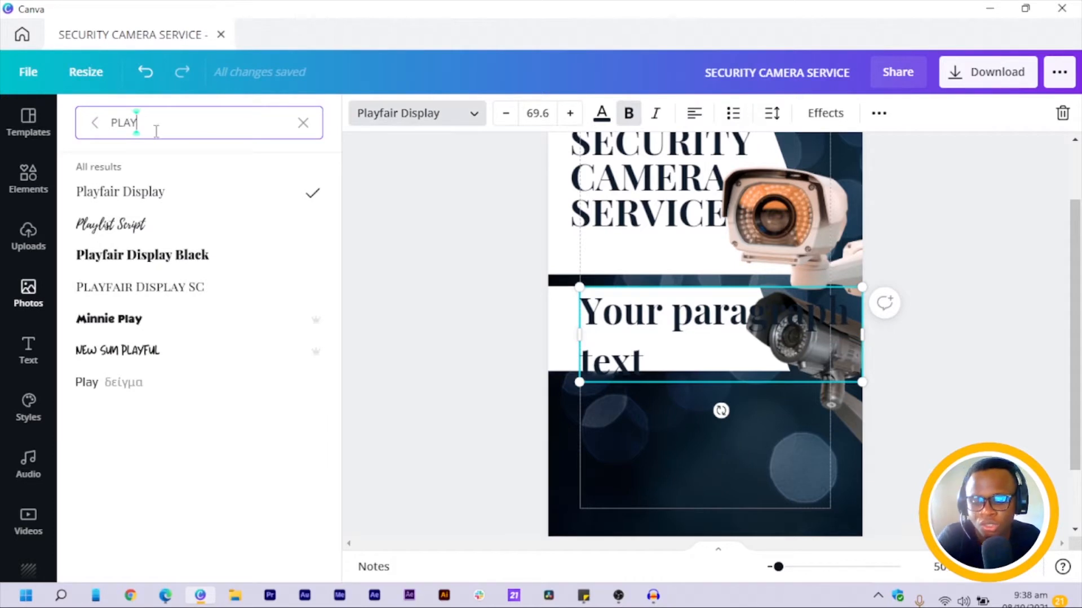
key("ctrl+a")
type("OPEN")
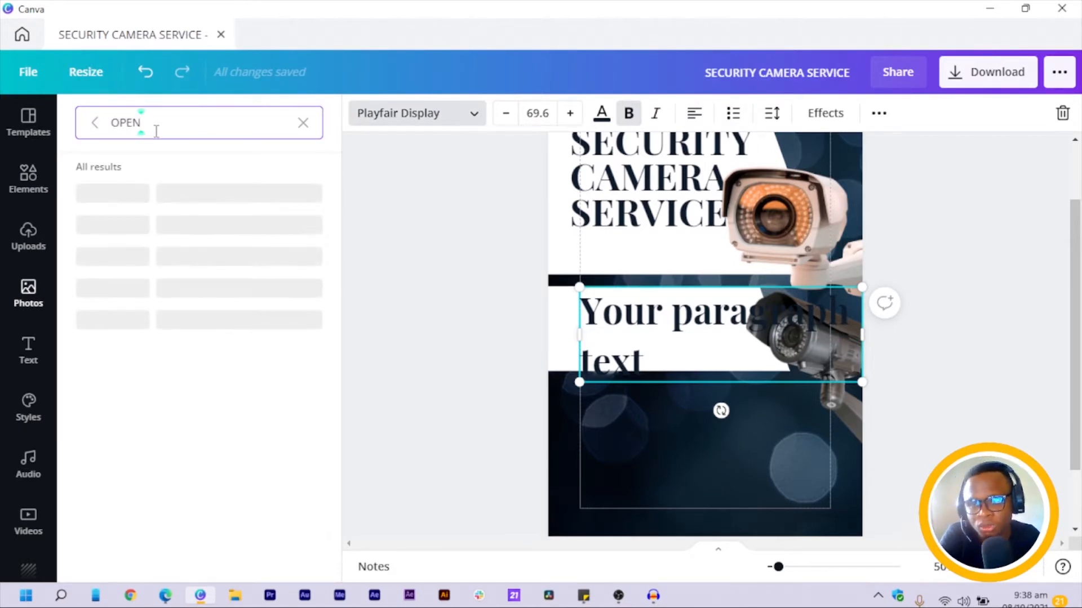
type(" SAN")
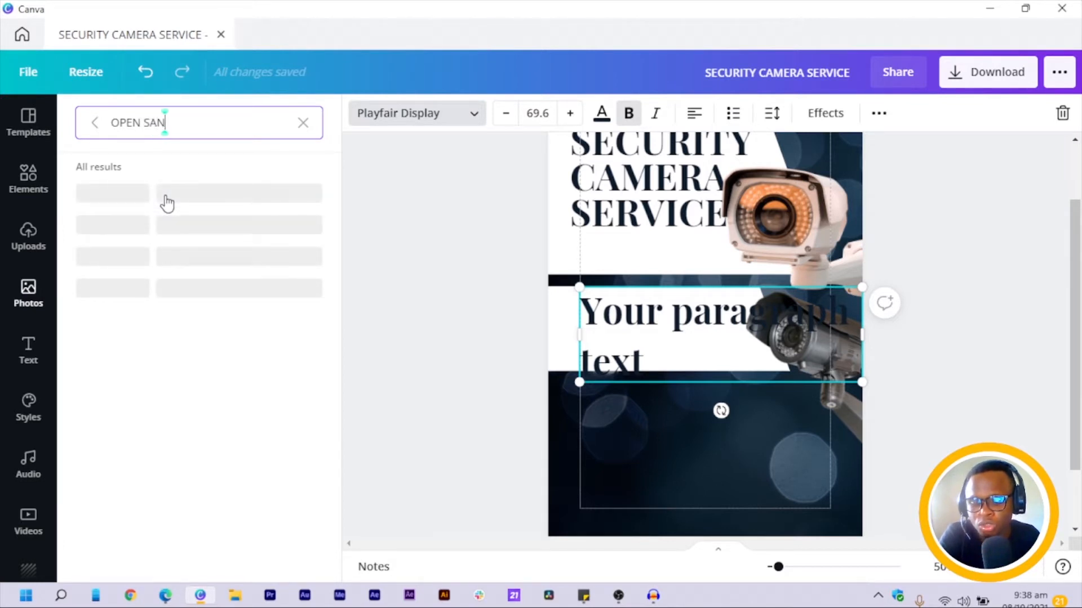
type("S")
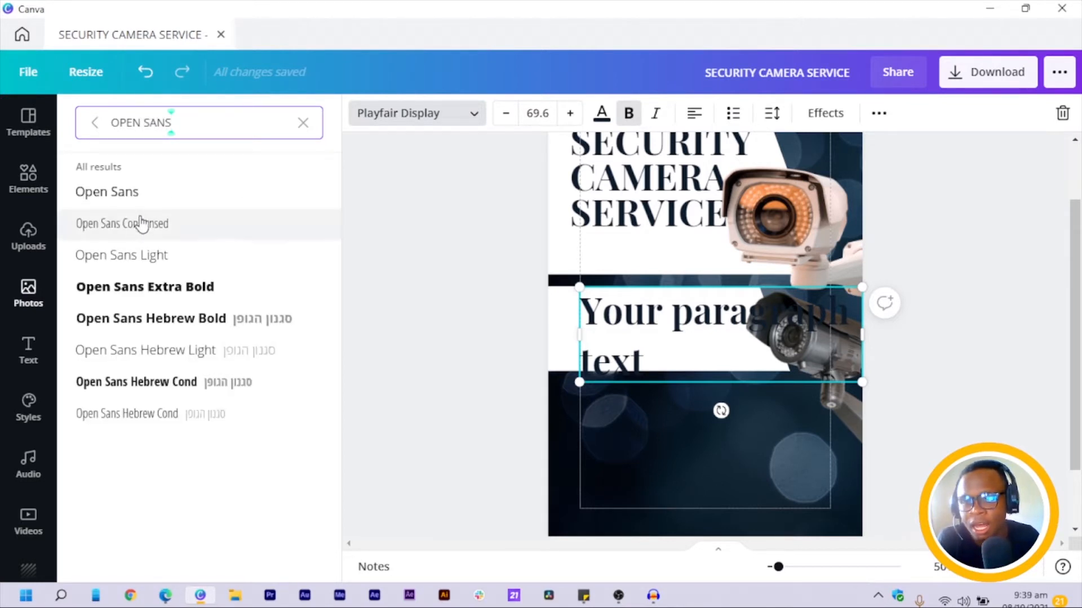
left_click(104, 198)
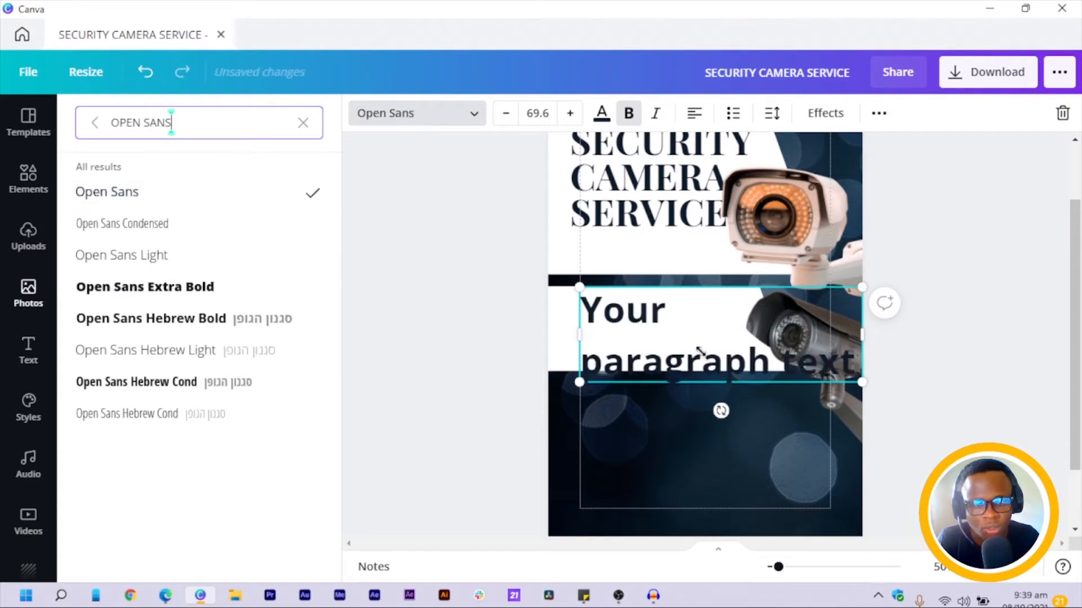
Scale the placeholder text down to size 28.9 in regular weight and move it slightly lower within the white band.
left_click_drag(862, 382, 688, 305)
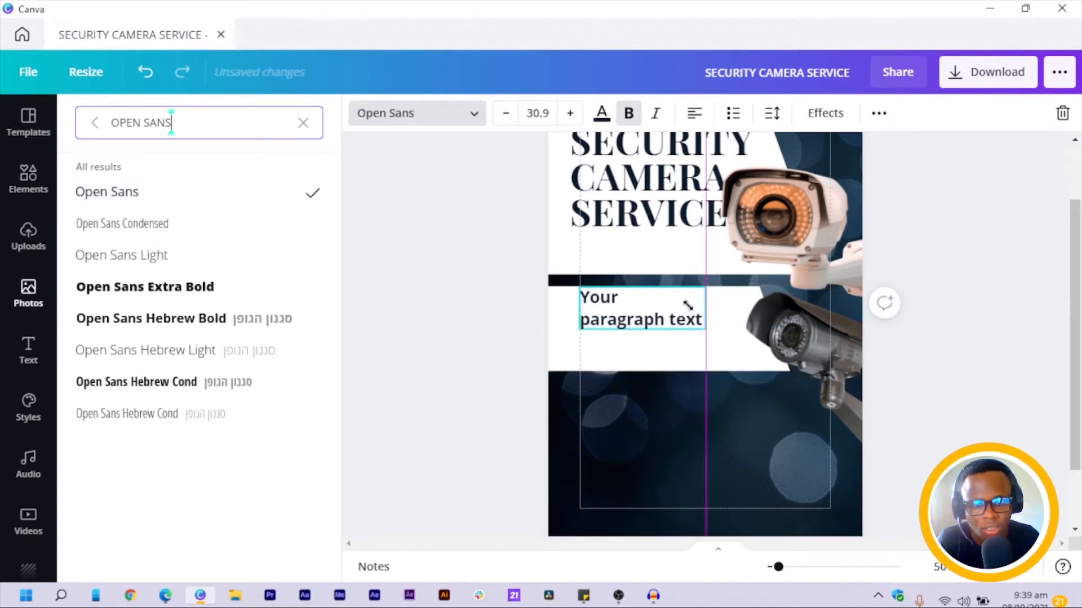
left_click(628, 113)
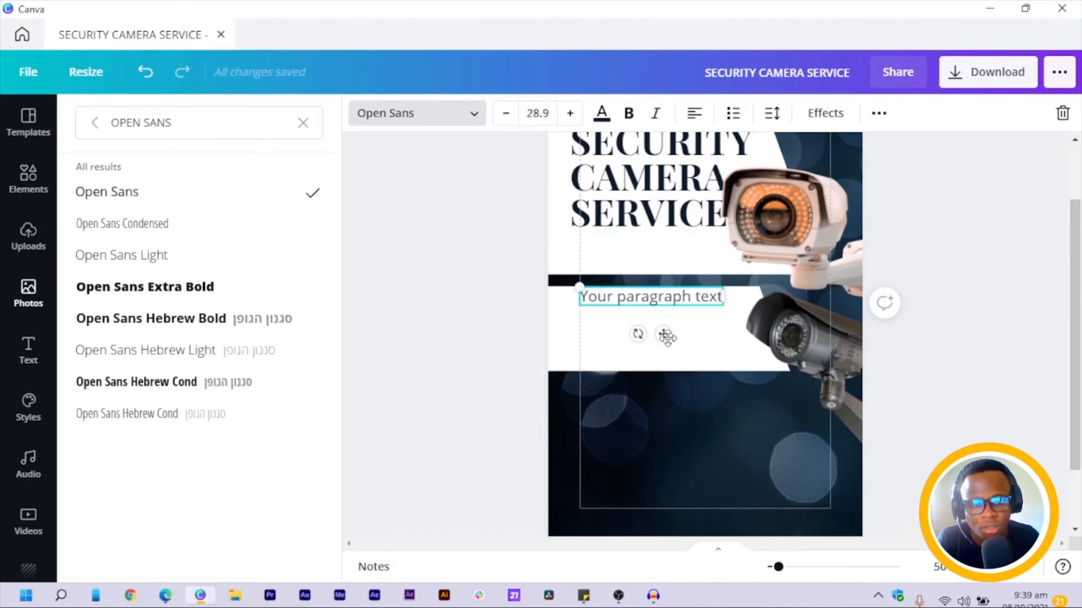
left_click_drag(668, 348, 667, 369)
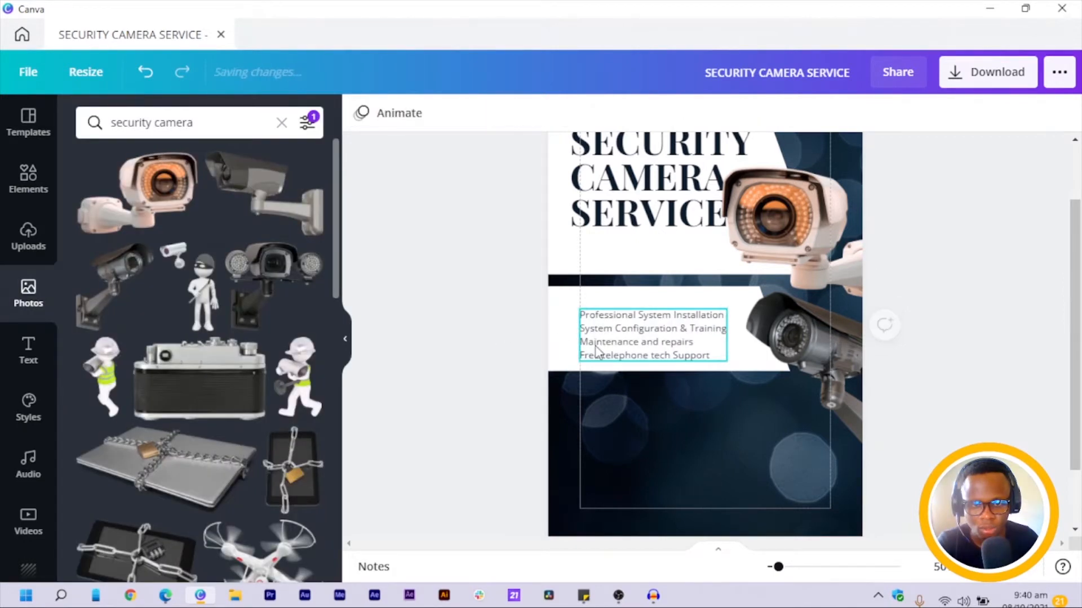
Enlarge the four-line service list to size 22.5 and position it within the white band, aligned with the heading's left edge.
left_click(600, 353)
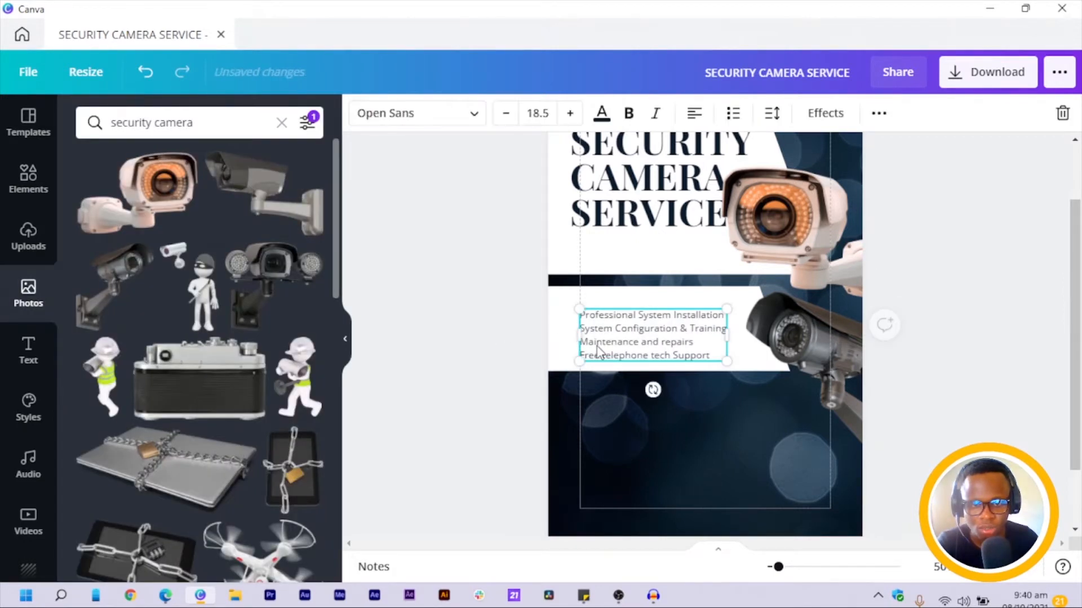
left_click(574, 114)
left_click(573, 113)
left_click(573, 113)
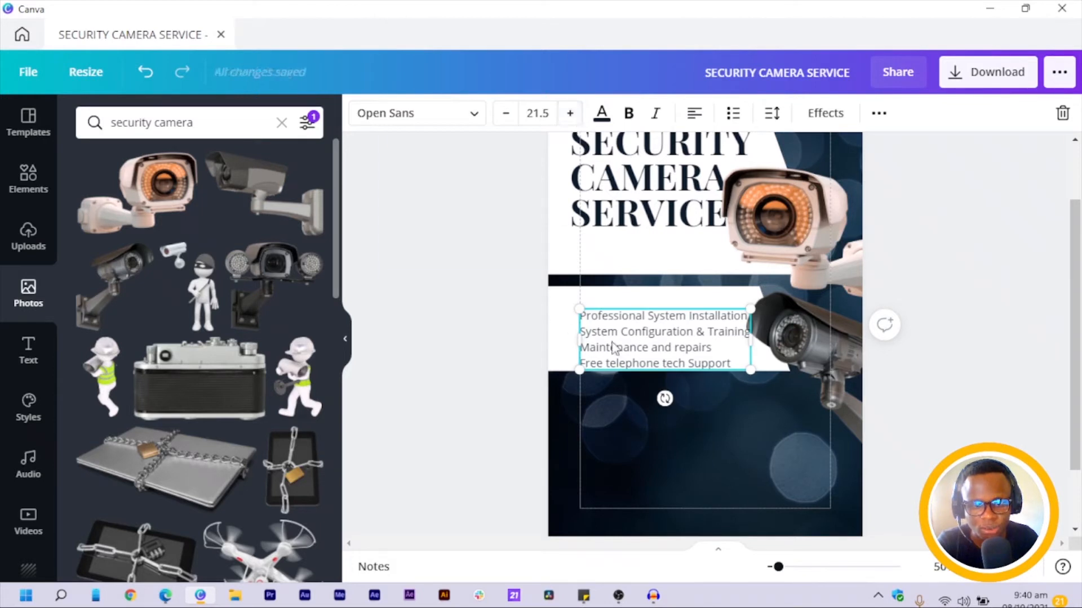
left_click_drag(614, 347, 614, 338)
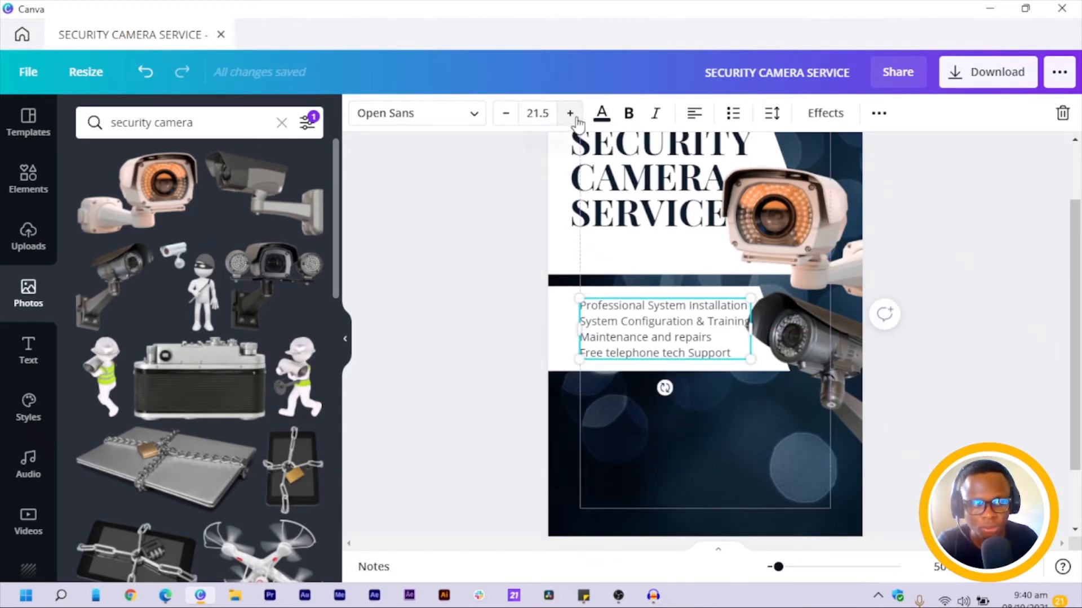
left_click(572, 114)
left_click(415, 261)
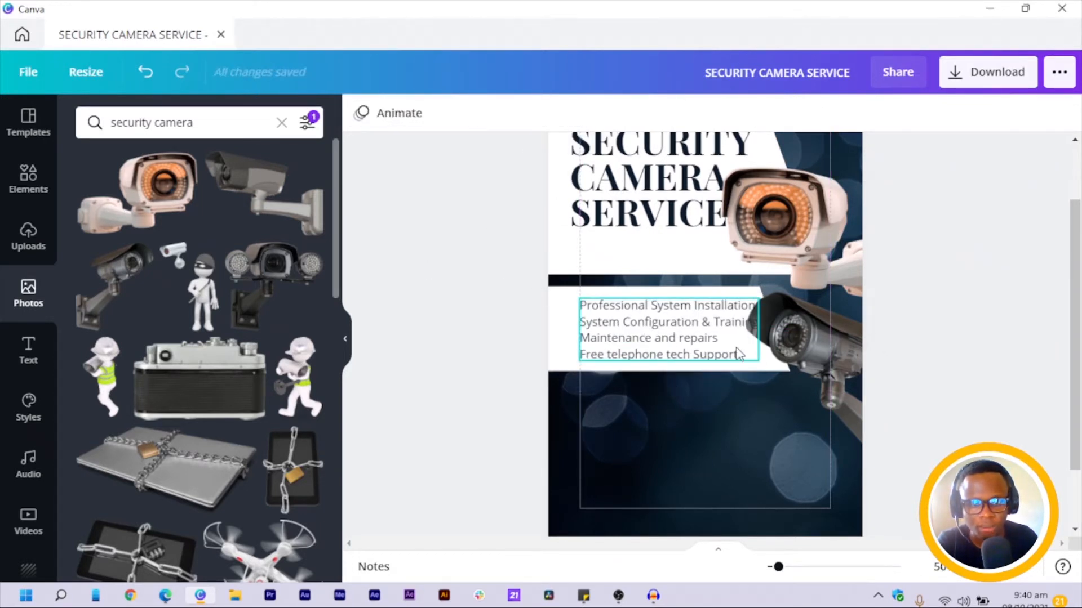
left_click_drag(633, 338, 621, 332)
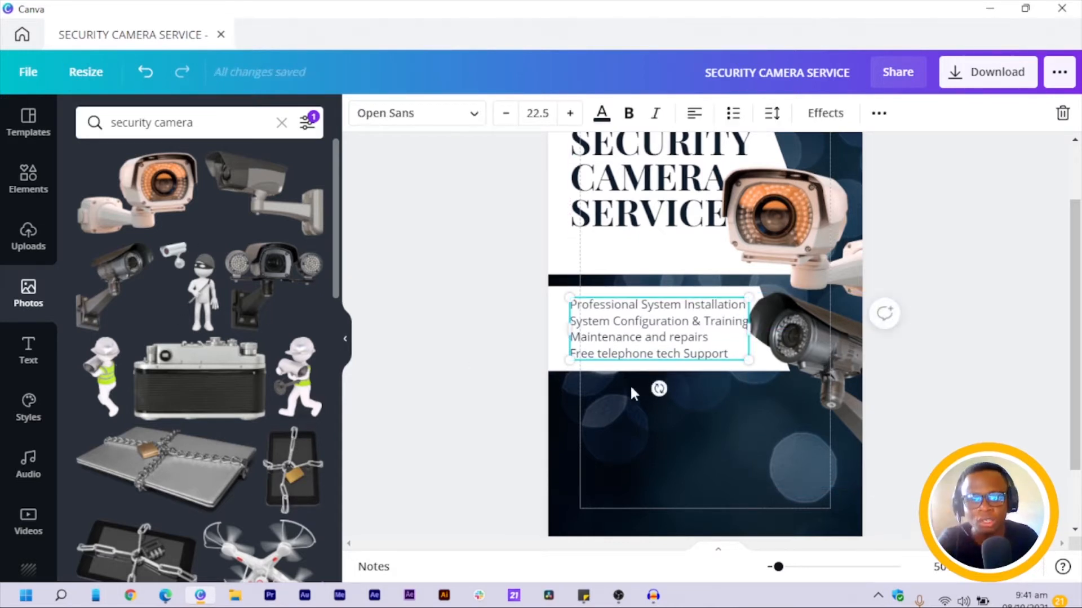
left_click(438, 369)
Nudge the dark grey camera to the right so it clears the service list text.
left_click(828, 341)
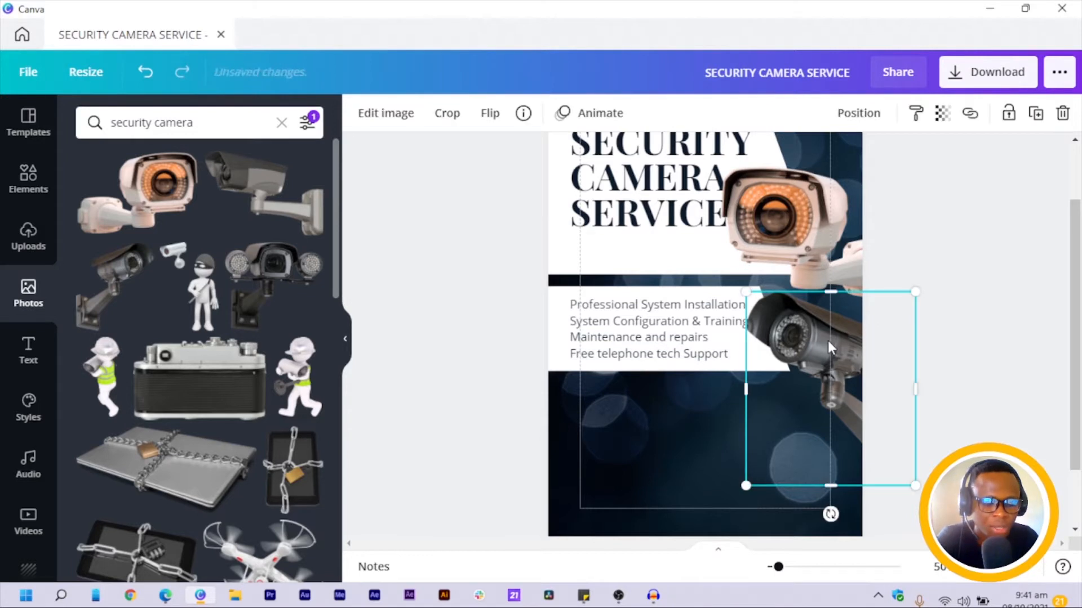
key("Right")
key("Right")
key("Right")
key("Right")
key("Right")
key("Right")
key("Right")
key("Right")
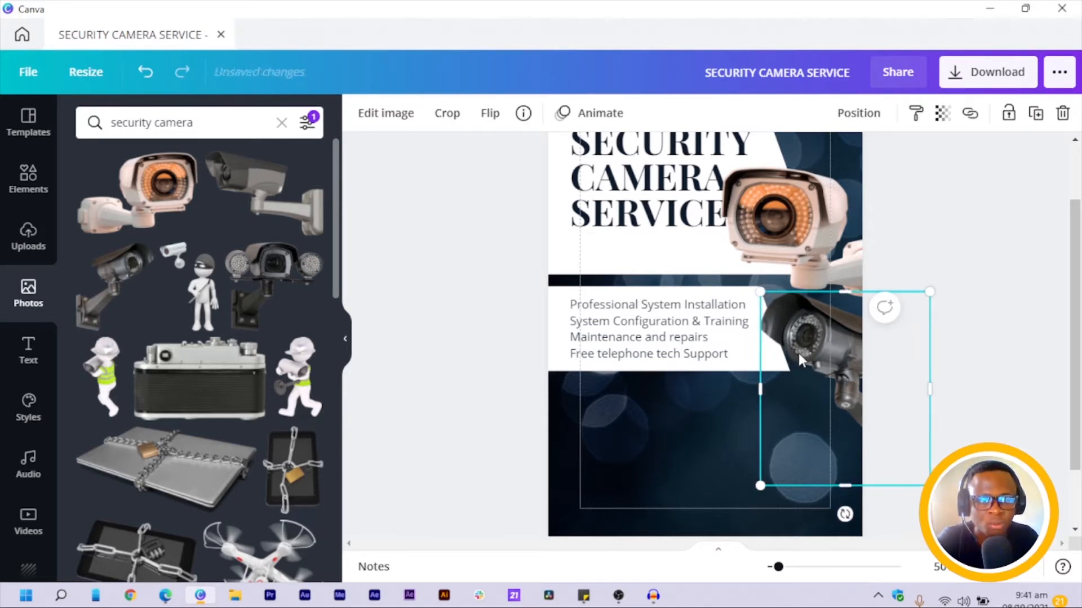
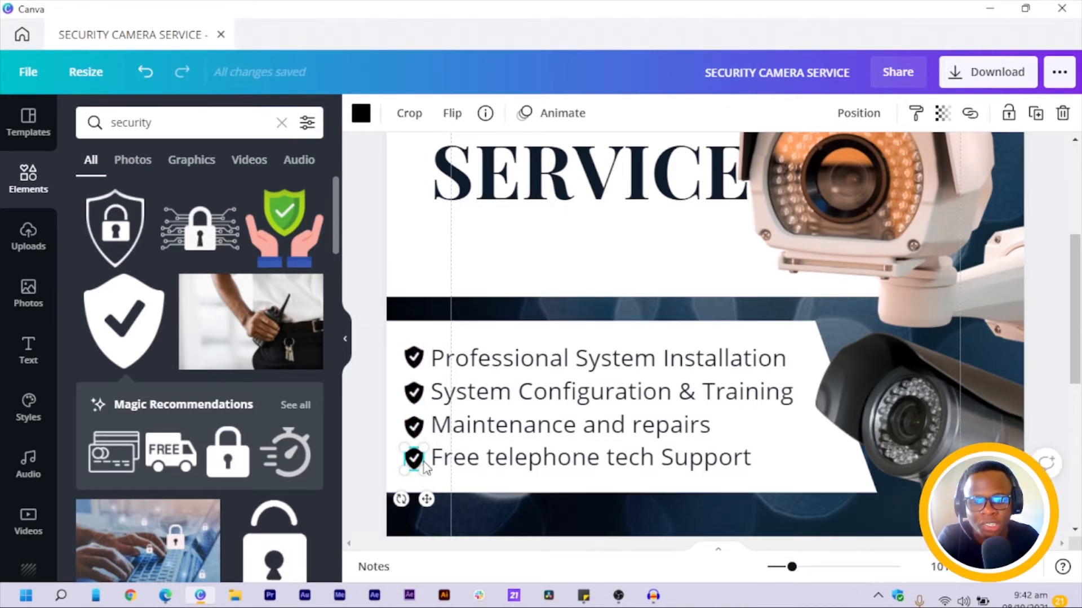
Select all four shield check icons beside the service list and space them evenly vertically.
left_click(414, 357, "shift")
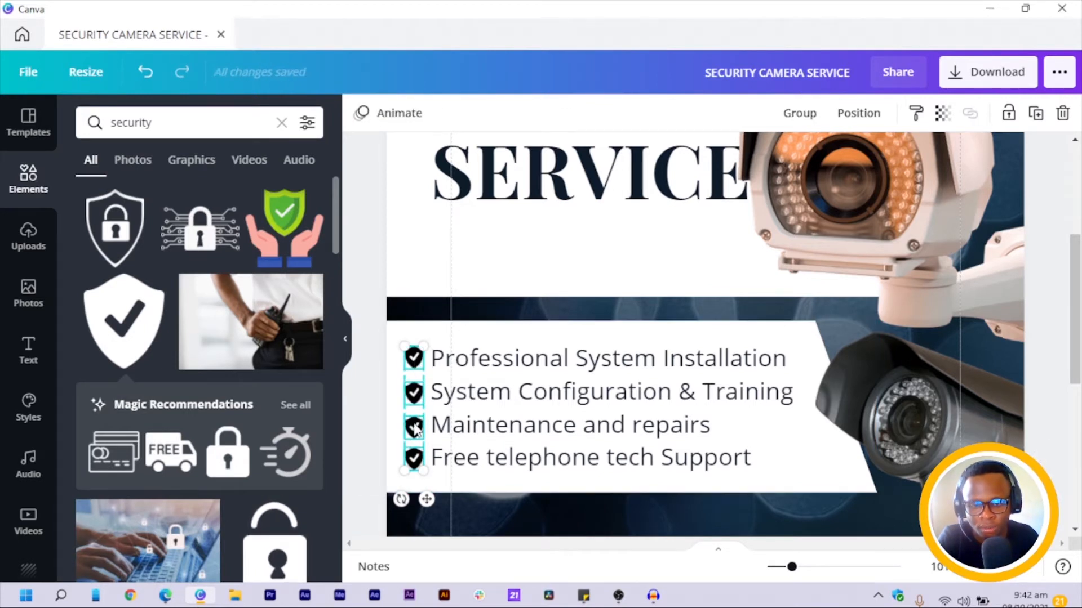
left_click(858, 113)
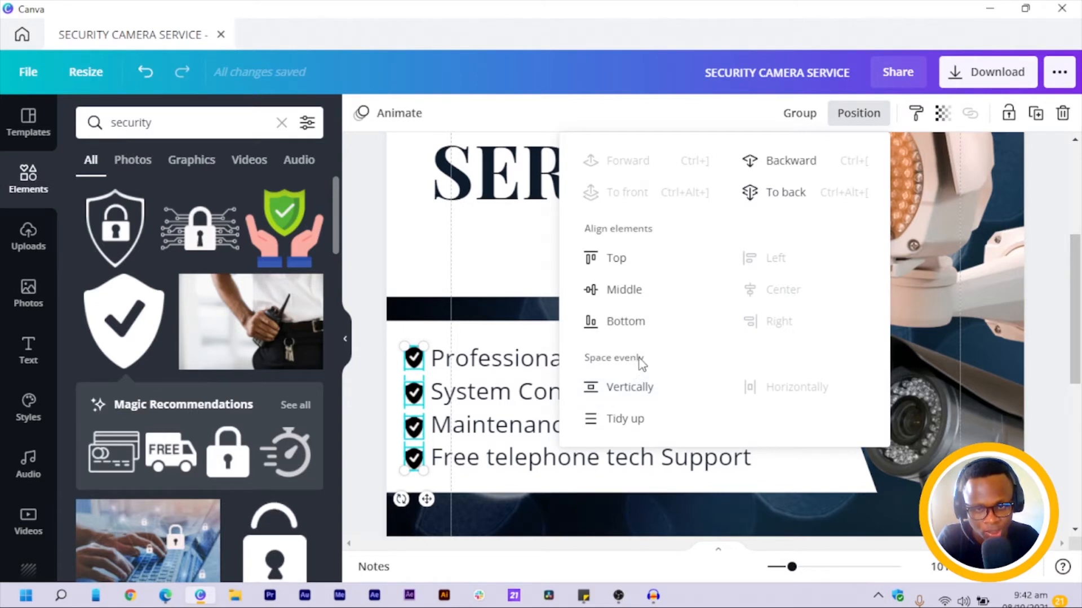
left_click(619, 387)
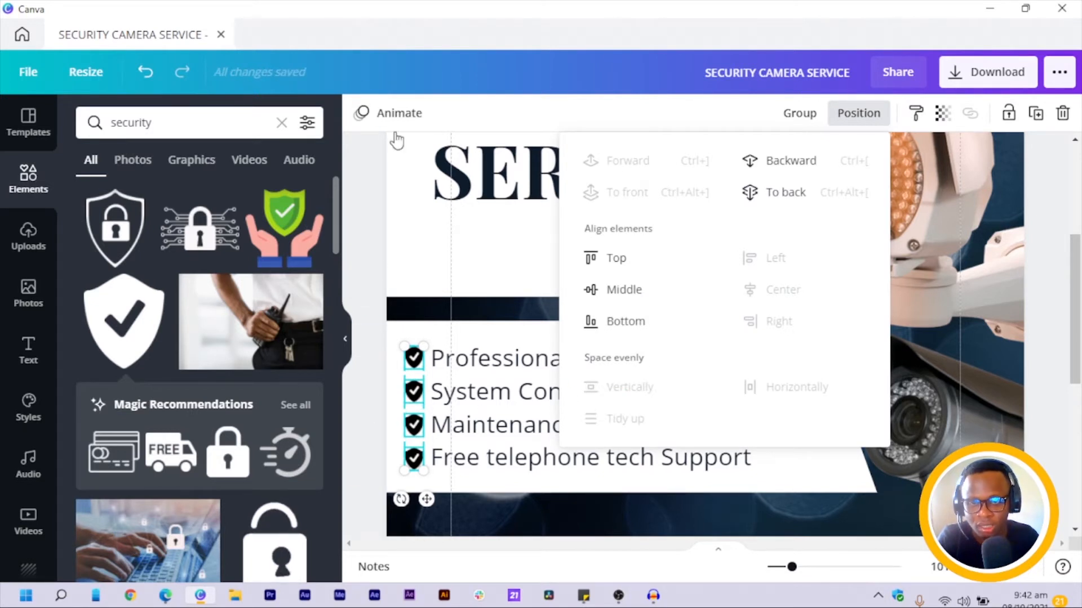
left_click(352, 433)
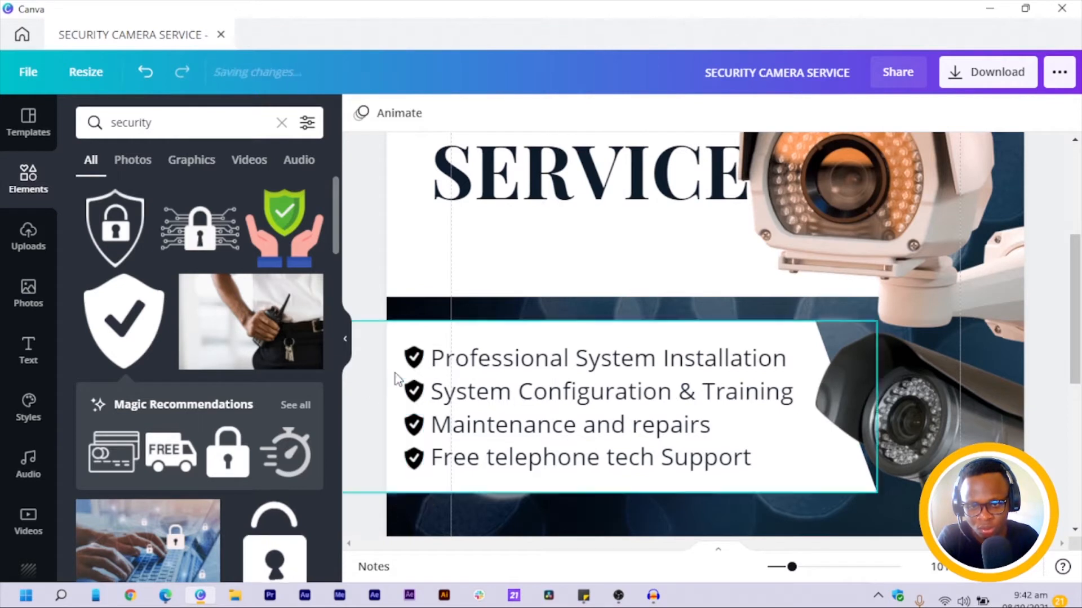
Recolour all four shield check icons with the dark navy taken from the background photo's colours.
left_click(414, 357)
left_click(371, 113)
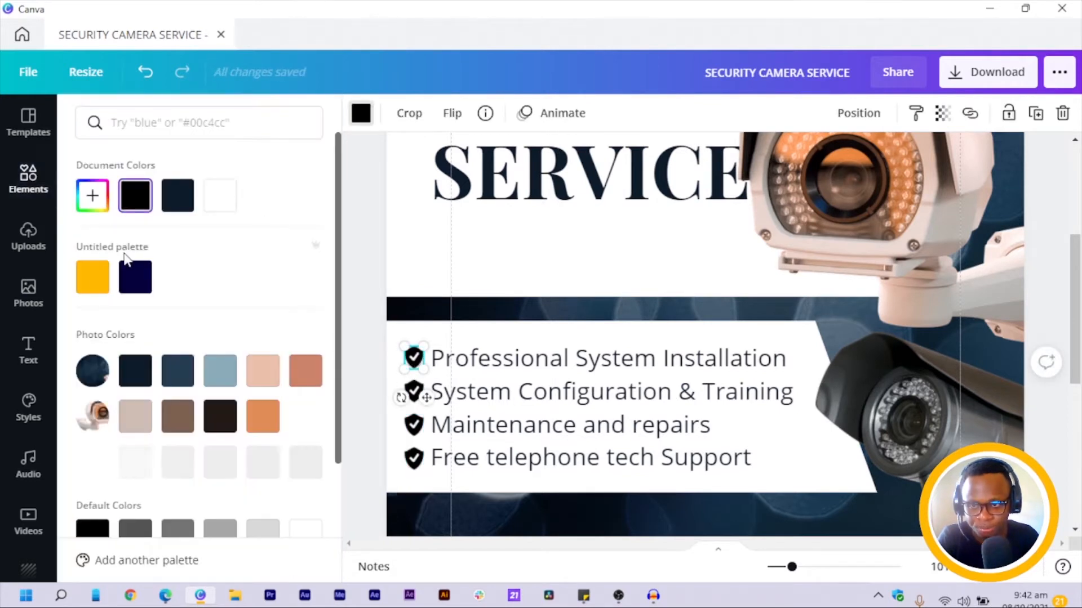
left_click(135, 371)
left_click(415, 459)
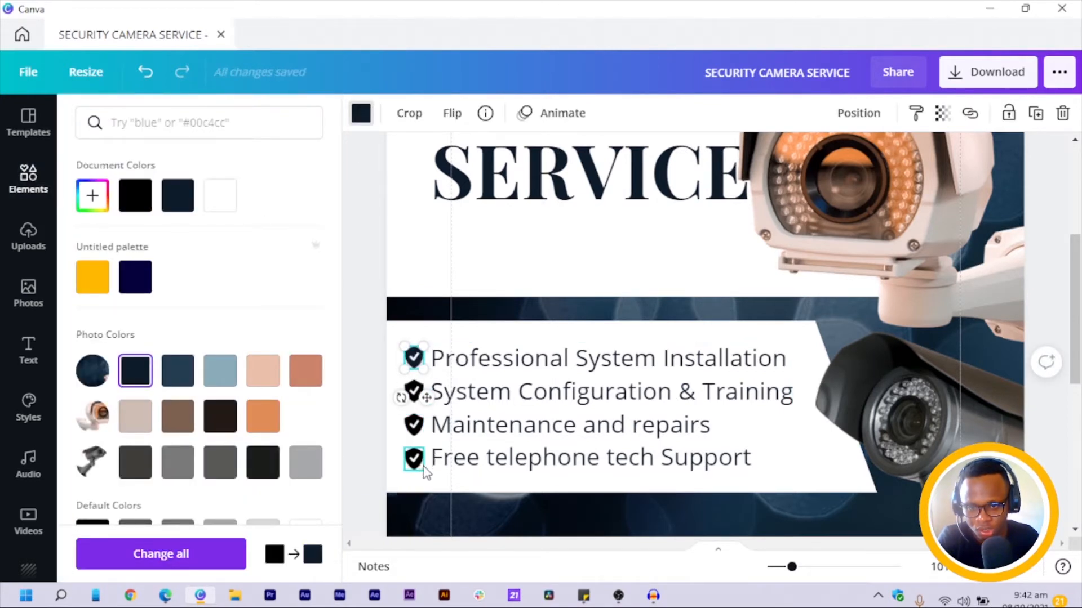
left_click(135, 371)
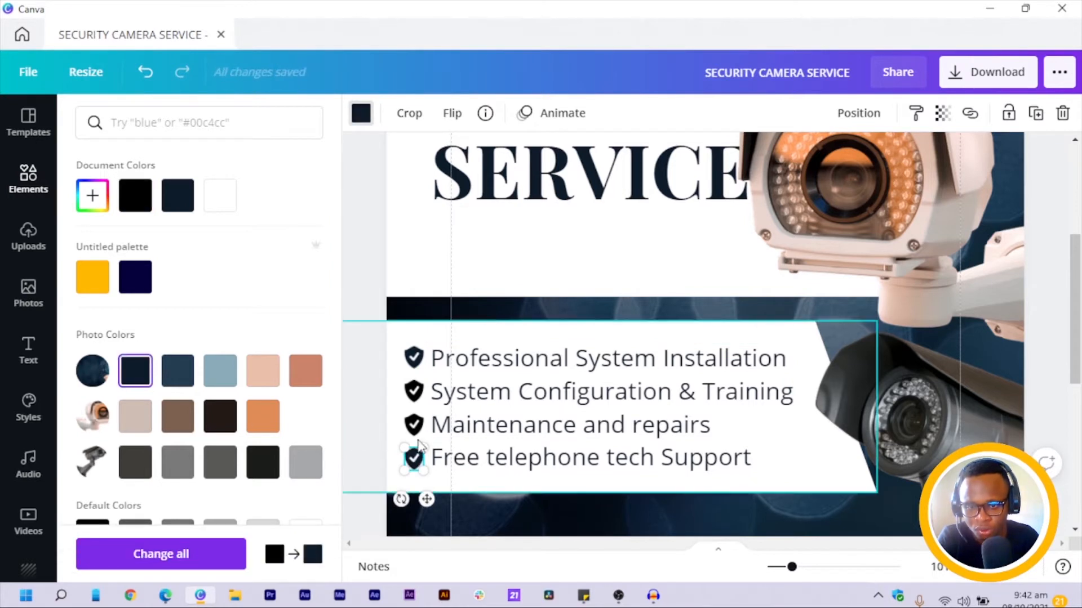
left_click(414, 425)
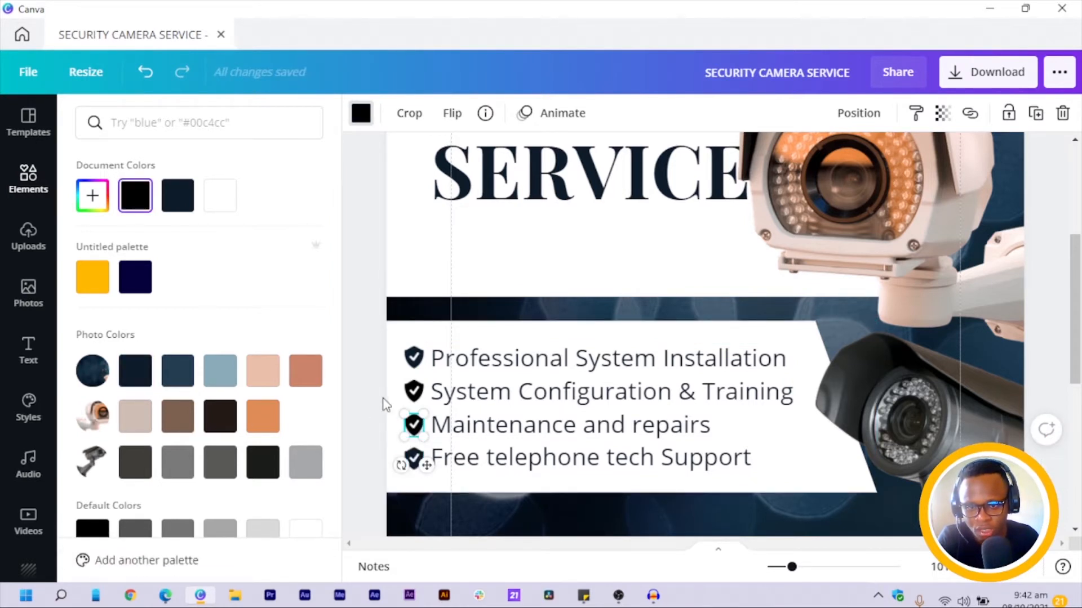
left_click(136, 370)
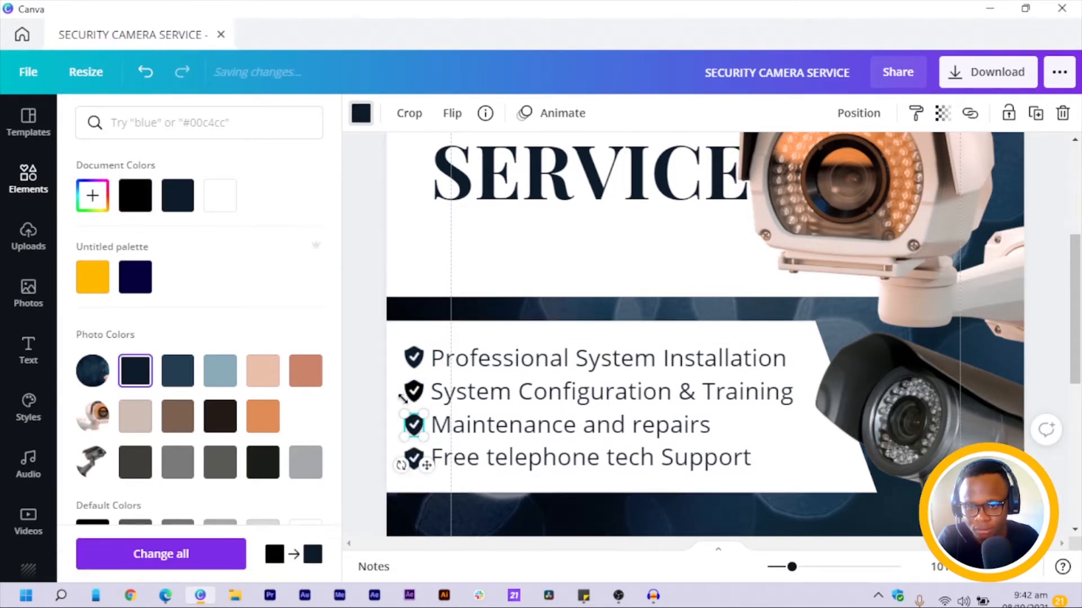
left_click(415, 415)
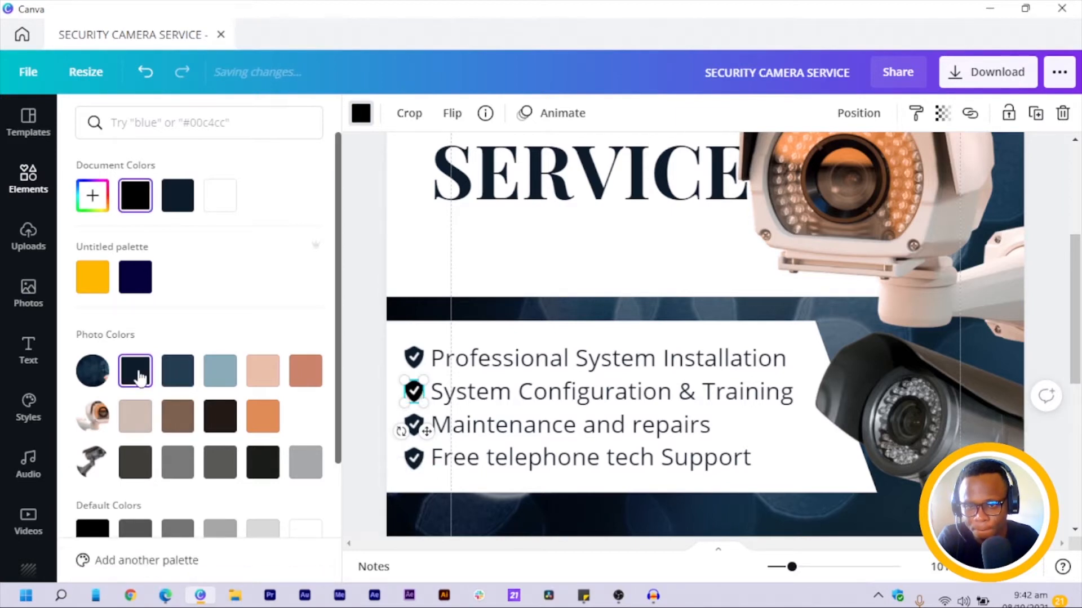
left_click(352, 327)
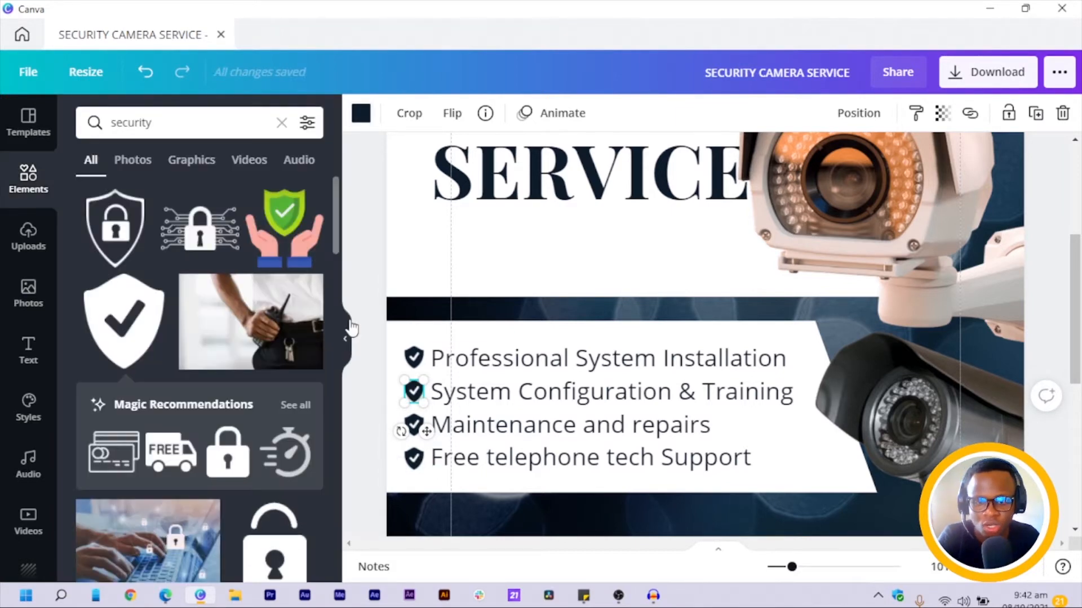
Move the white band with its shield icons and service list up together, leaving a thin dark gap below the heading's white area.
key("ctrl+minus")
scroll(447, 340, "up", 5)
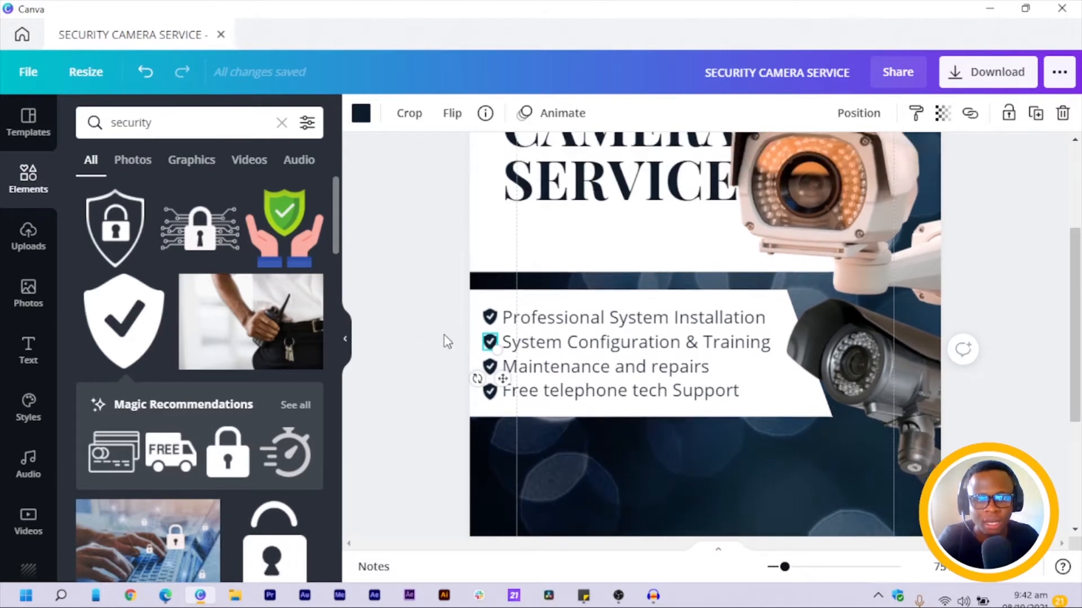
scroll(377, 410, "down", 2)
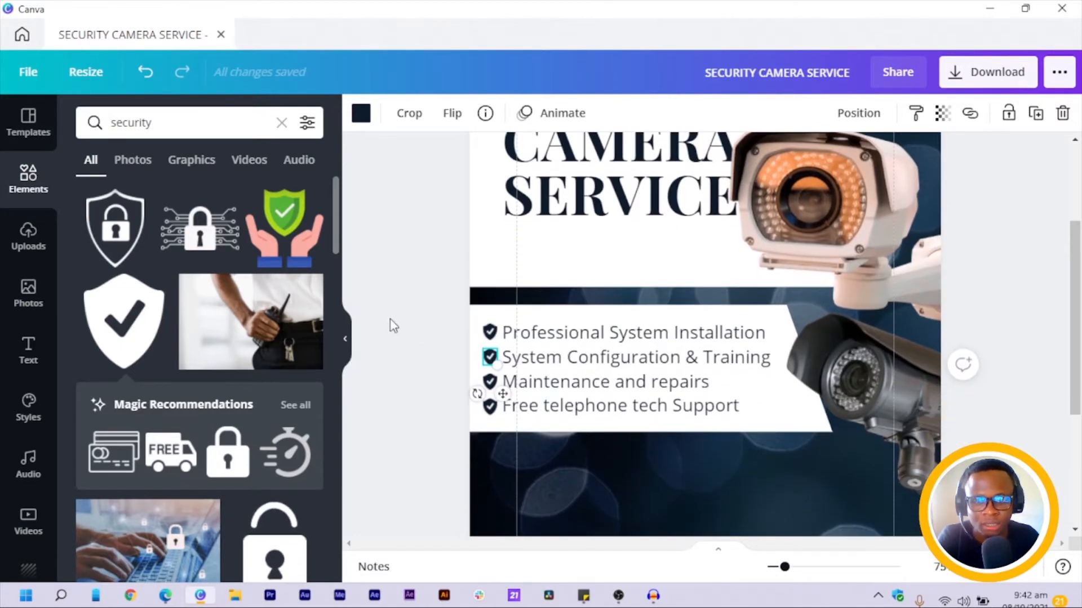
left_click_drag(404, 301, 772, 423)
key("shift+Up")
key("shift+Up")
key("shift+Up")
key("shift+Up")
key("shift+Up")
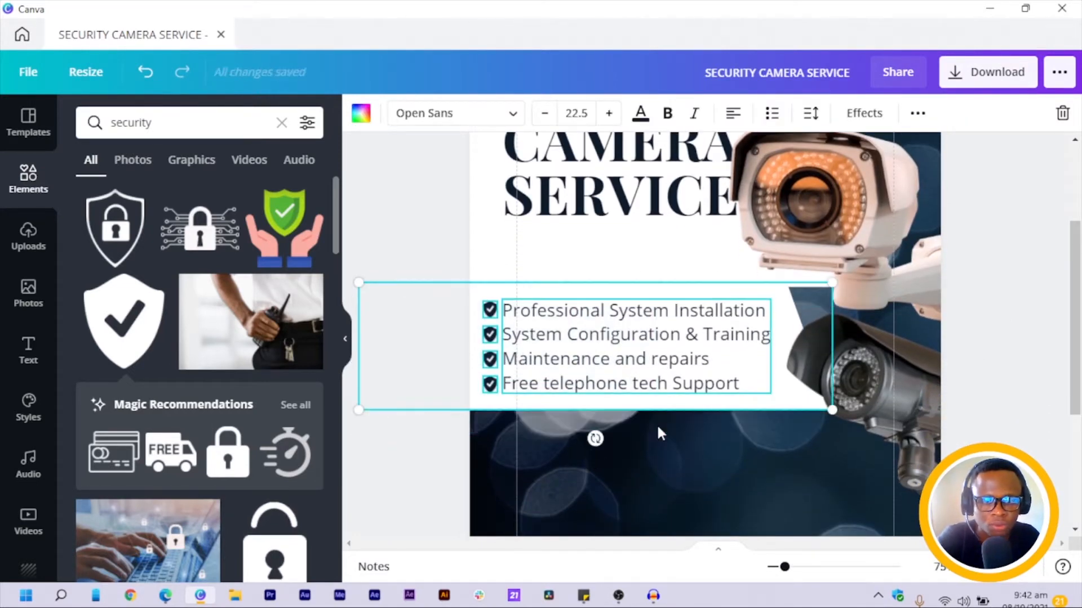
key("Down")
key("Down")
key("Down")
key("Down")
key("Down")
key("Down")
key("Down")
key("Down")
key("Down")
key("Down")
key("Down")
key("Down")
key("Down")
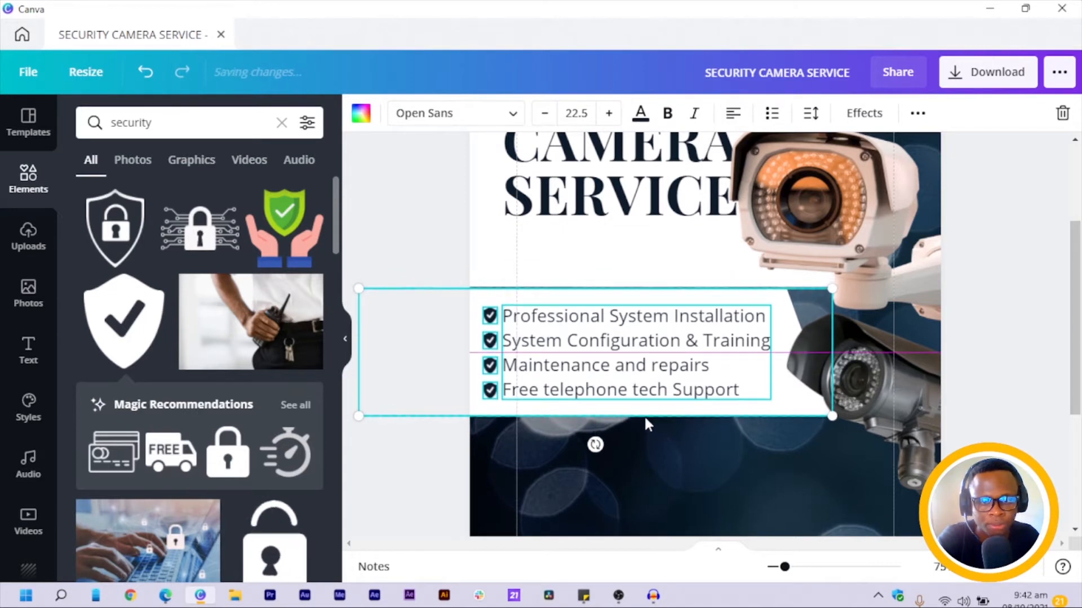
left_click(369, 264)
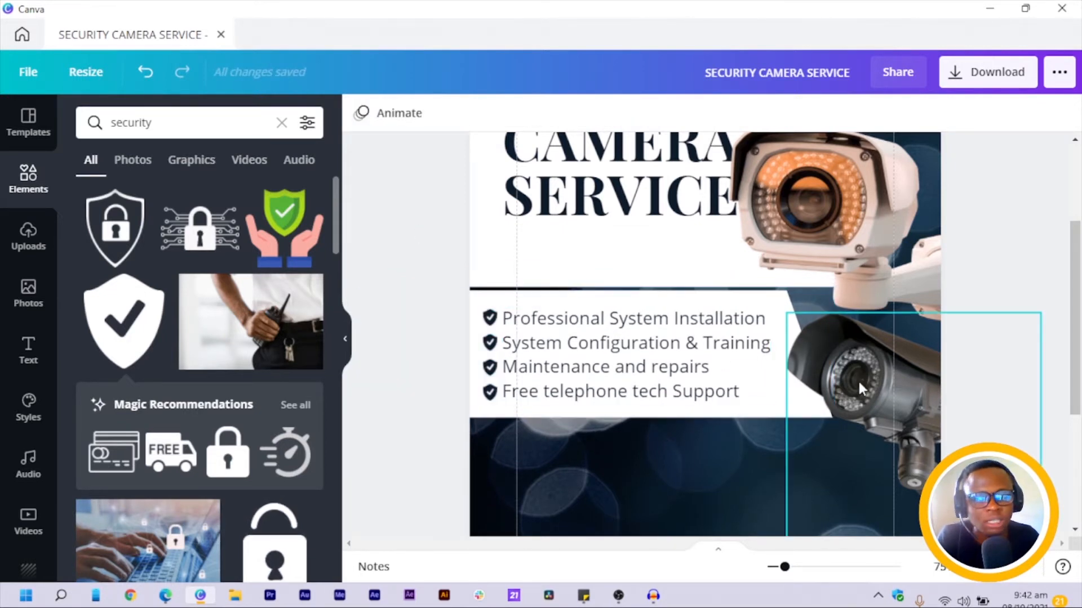
Fill the white band behind the service list with dark blue from the default colours.
left_click(690, 307)
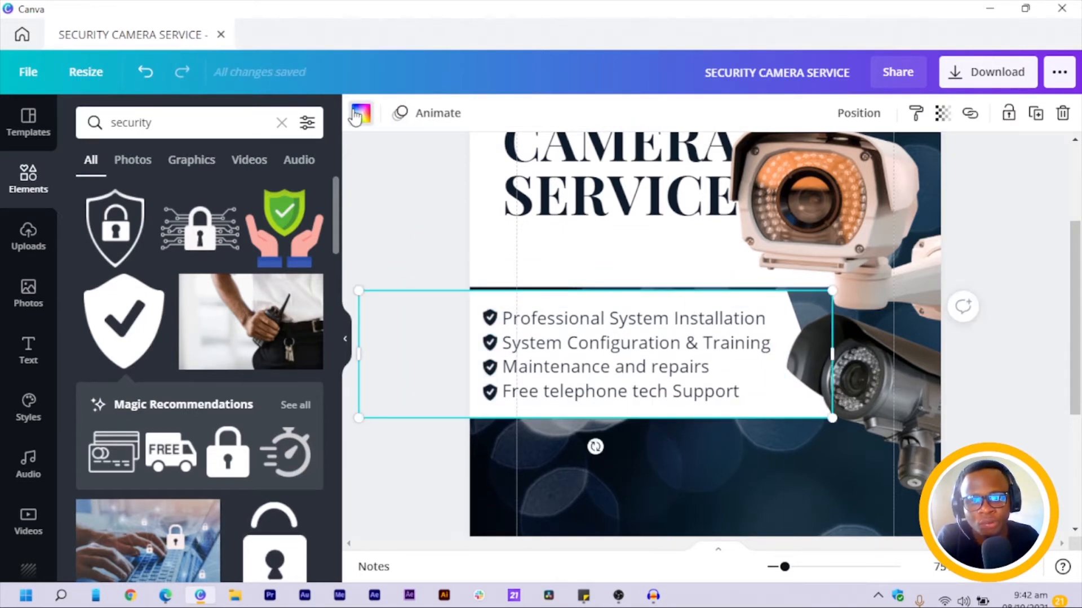
left_click(355, 116)
scroll(163, 338, "down", 3)
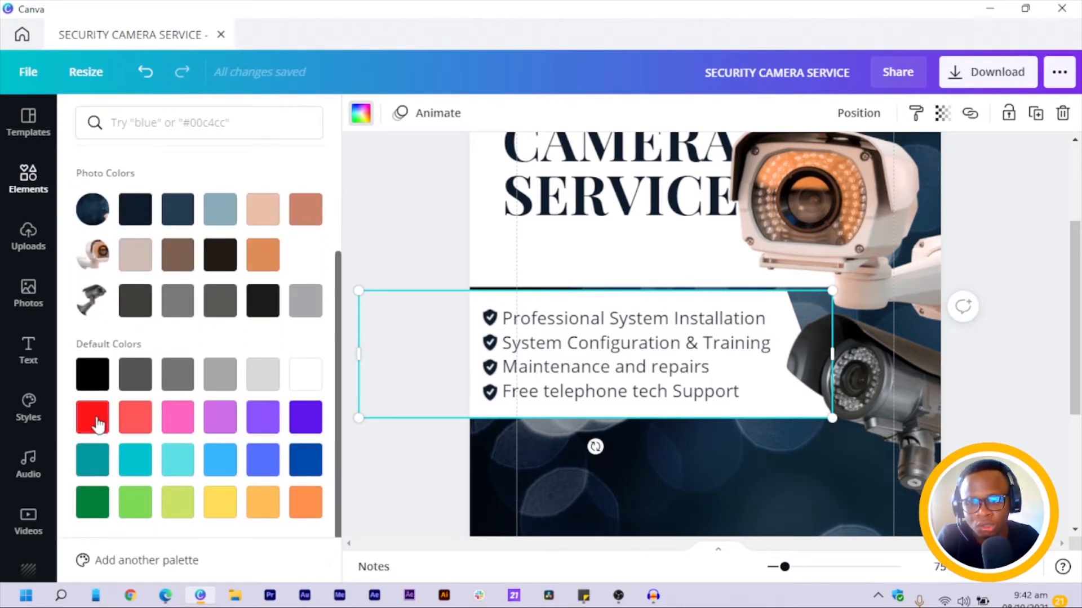
left_click(306, 460)
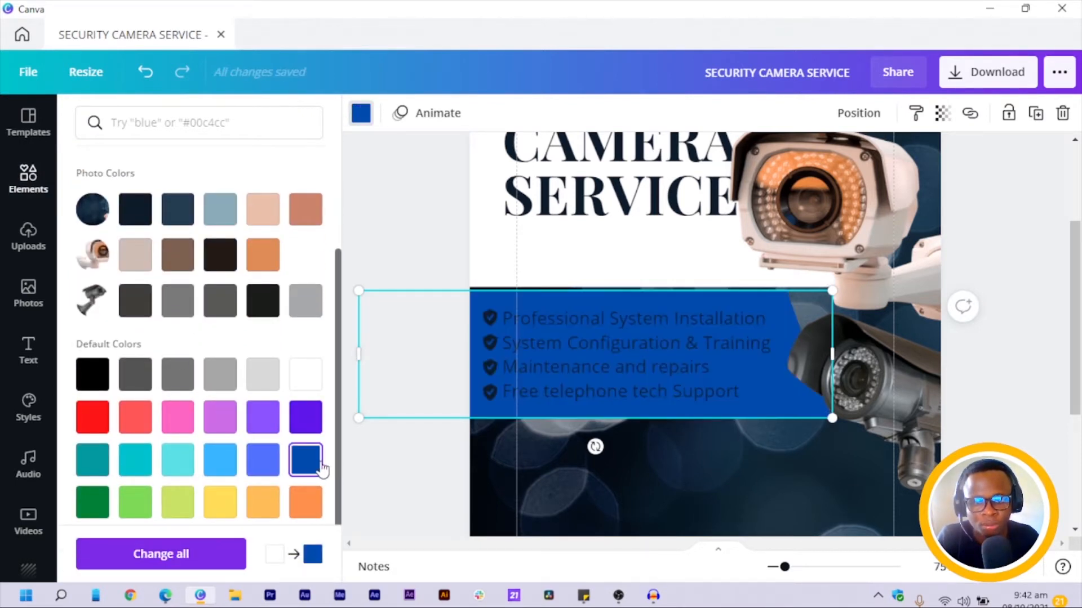
Recolour the service list text on the blue band white.
left_click(557, 400)
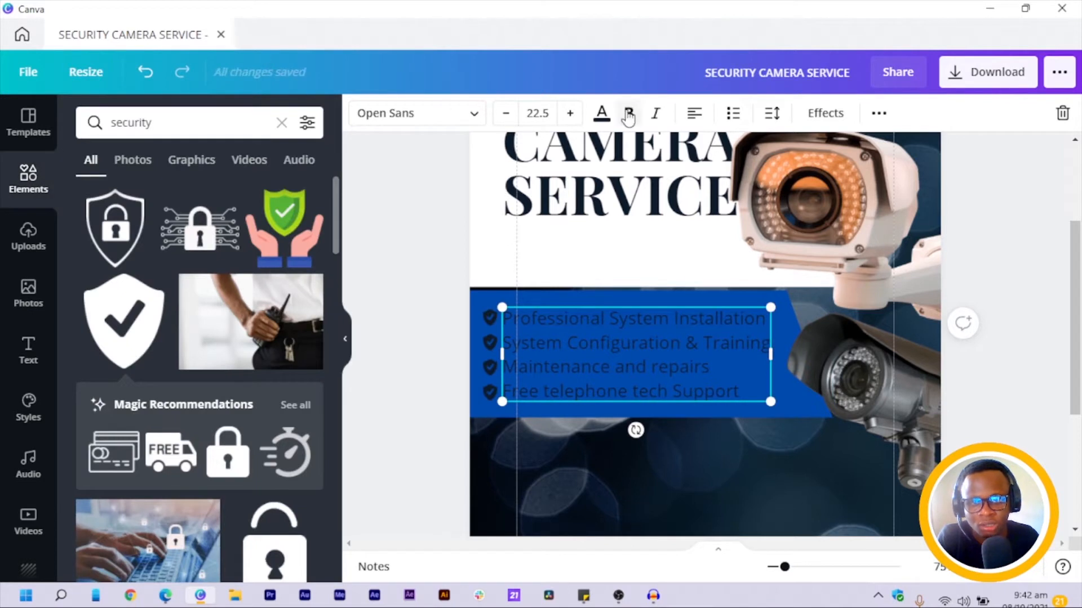
left_click(601, 114)
left_click(216, 195)
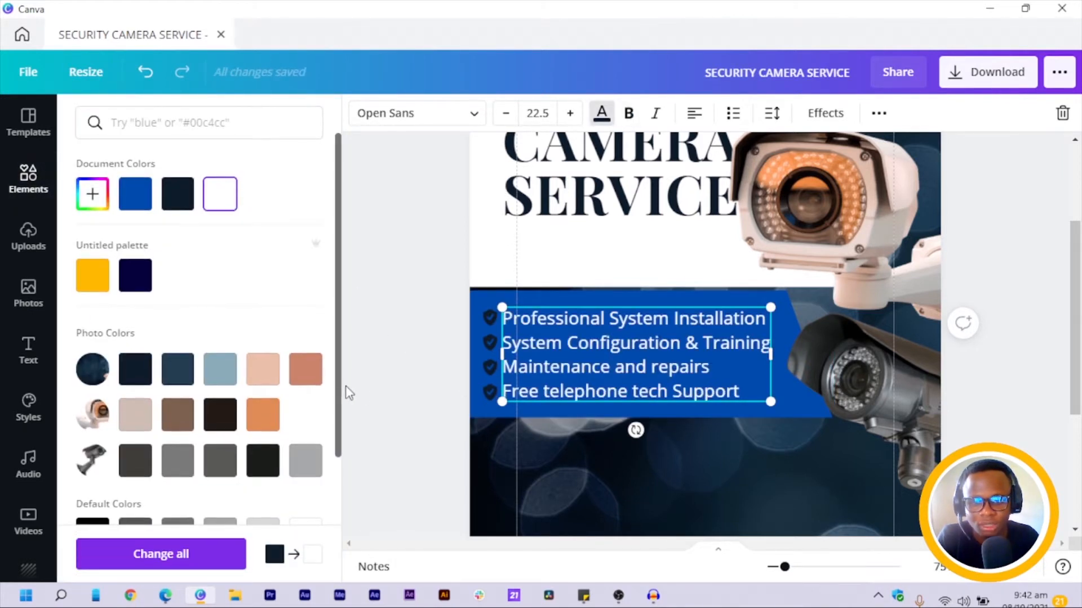
left_click(385, 389)
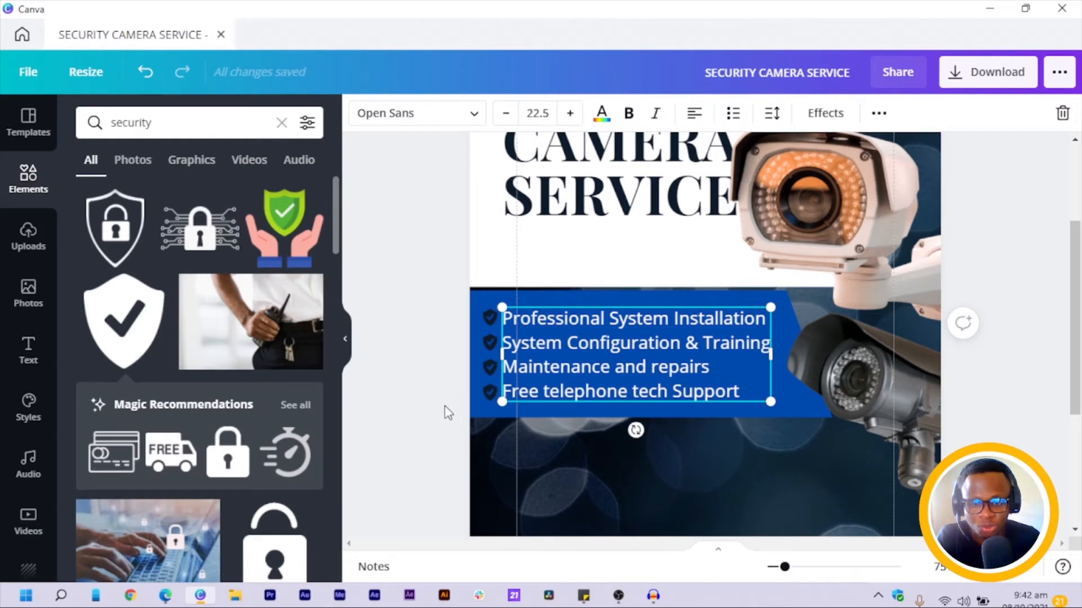
left_click(487, 391)
left_click(489, 366, "shift")
left_click(489, 319, "shift")
left_click(491, 342, "shift")
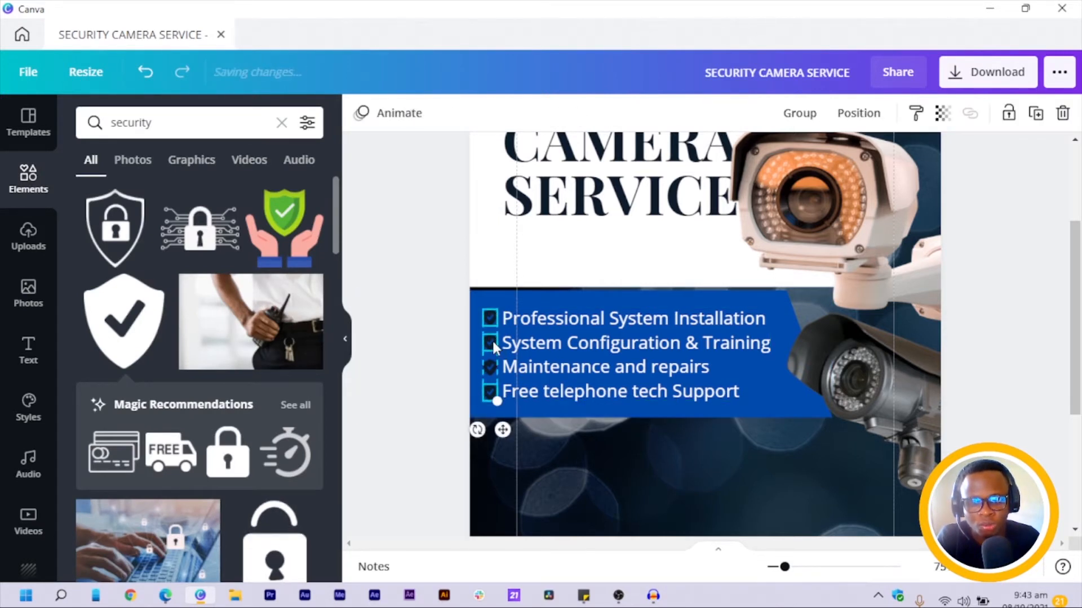
left_click(393, 343)
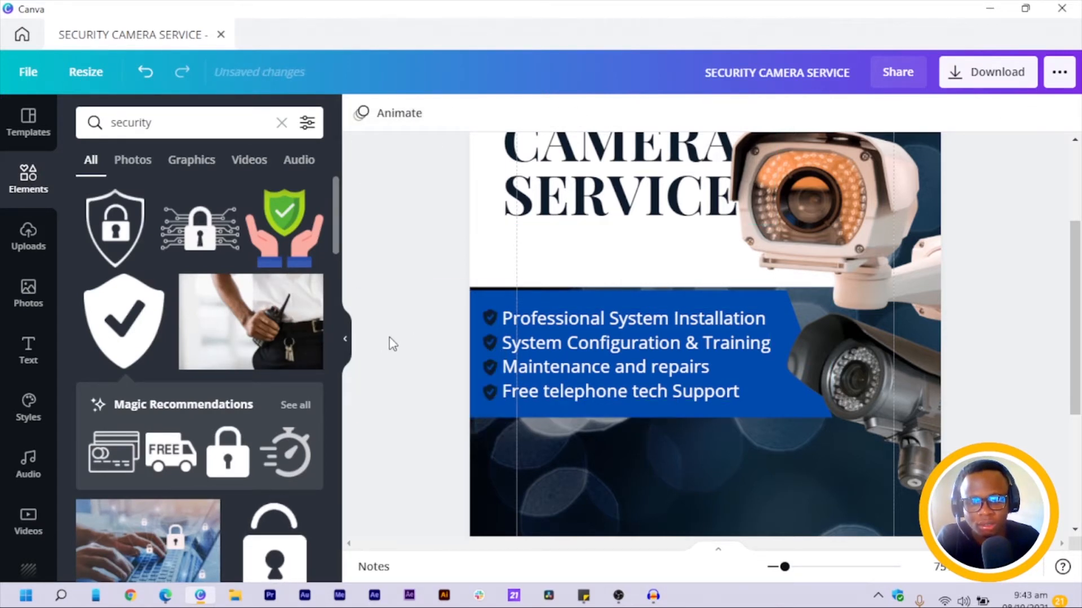
Recolour each of the four shield check icons beside the service list white.
left_click(488, 316)
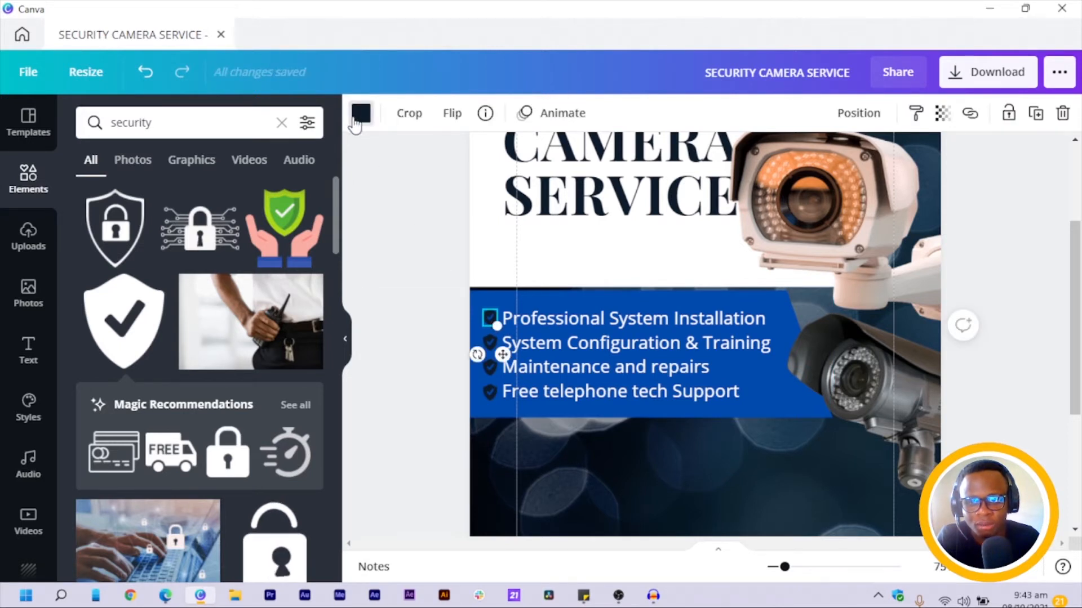
left_click(361, 112)
left_click(223, 203)
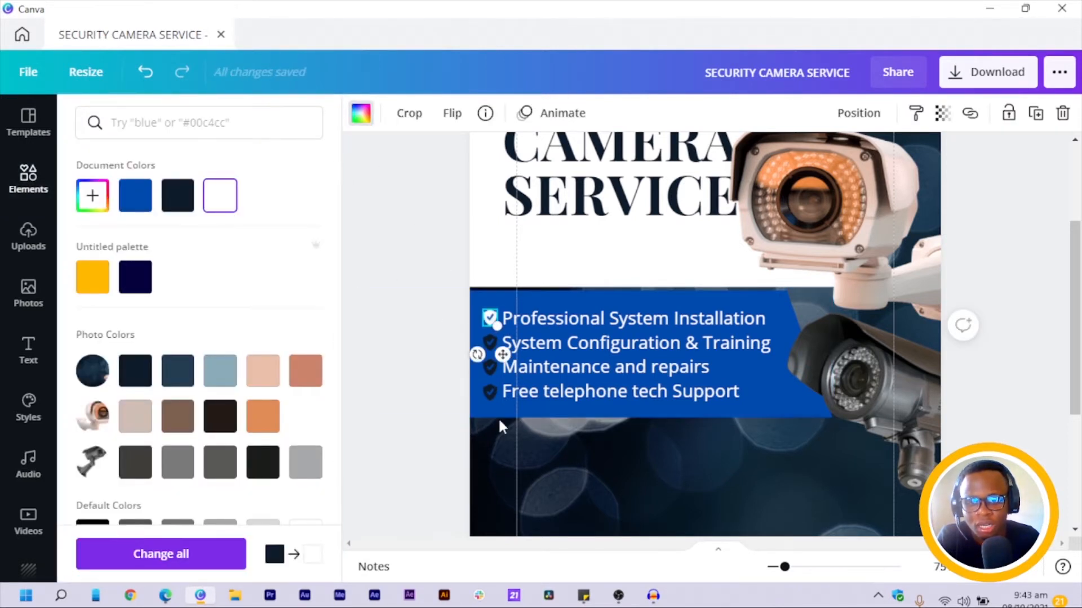
left_click(490, 389)
left_click(222, 203)
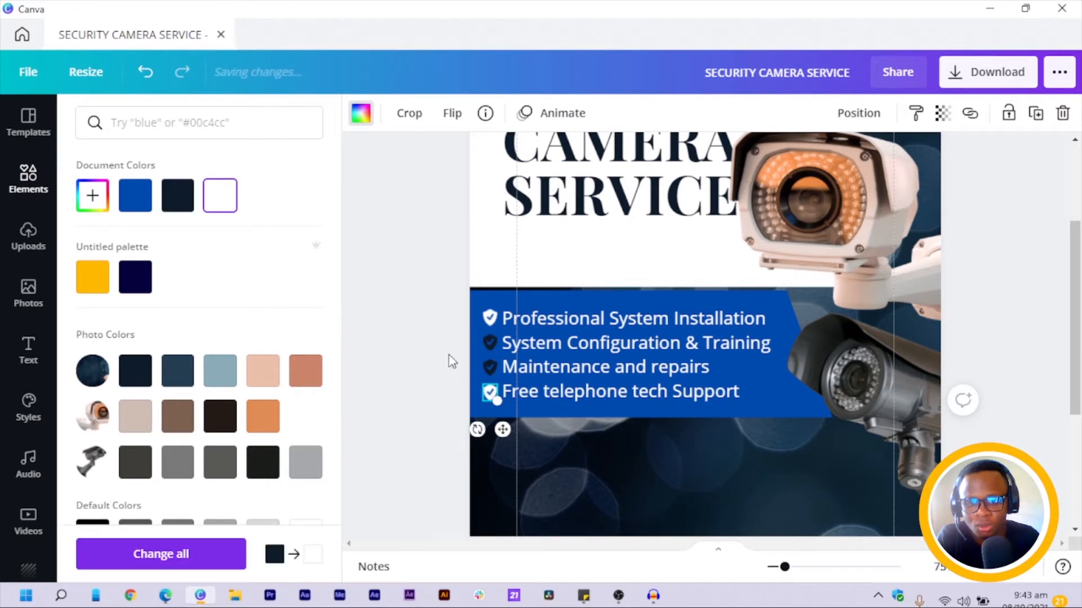
left_click(490, 374)
left_click(225, 202)
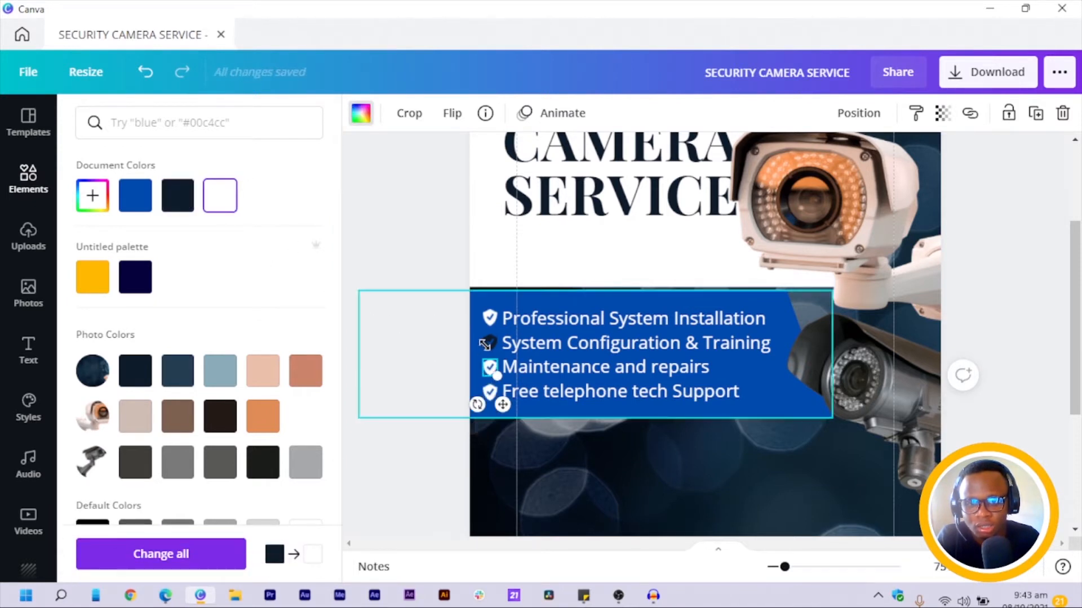
left_click(490, 345)
left_click(226, 204)
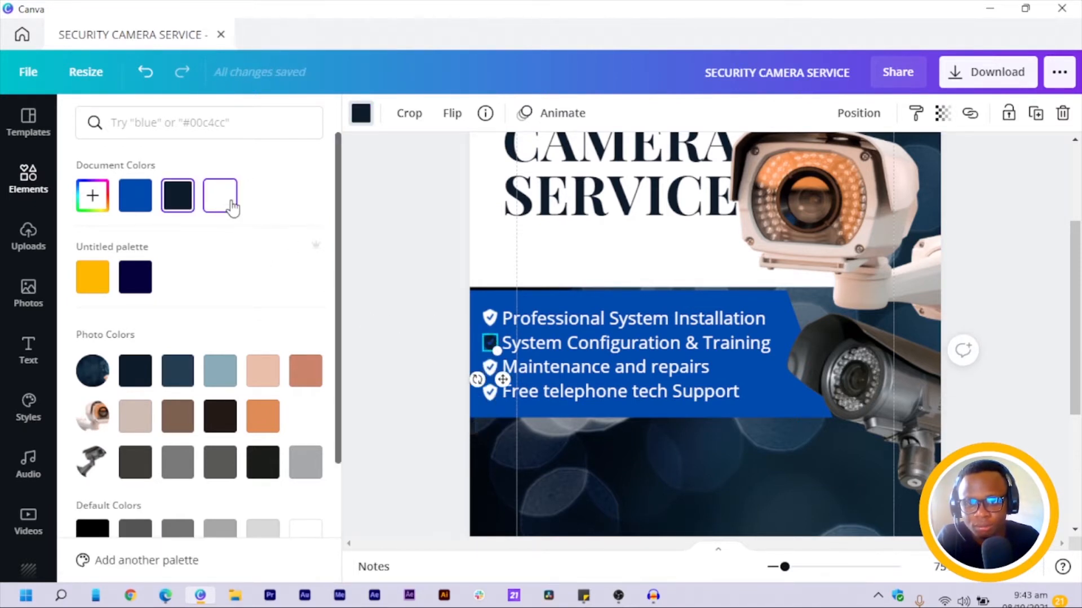
left_click(410, 278)
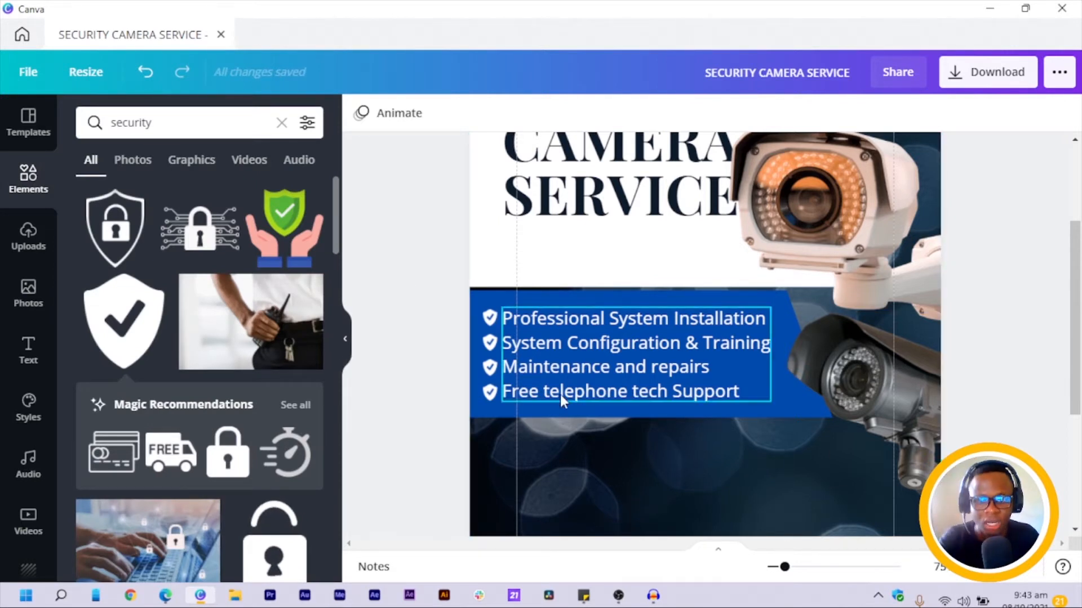
Select the blue band with its icons and service list and nudge them down together slightly.
scroll(560, 394, "down", 2)
left_click_drag(396, 213, 706, 336)
key("Down")
key("Down")
key("Down")
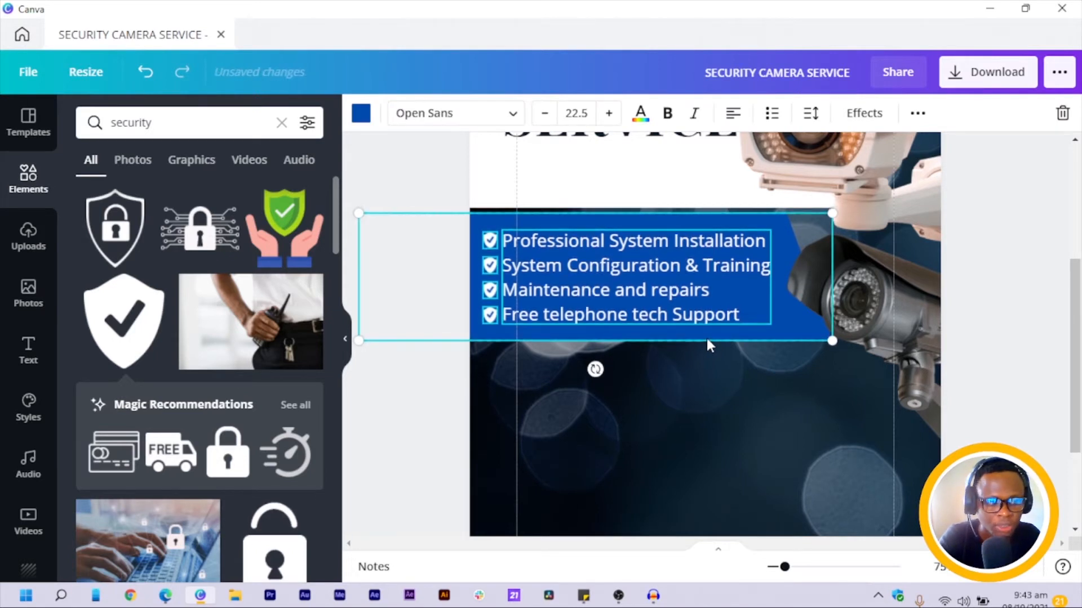
left_click(465, 430)
Duplicate the blue band, place the copy just below the service list band and widen it to the page's right edge.
left_click(518, 337)
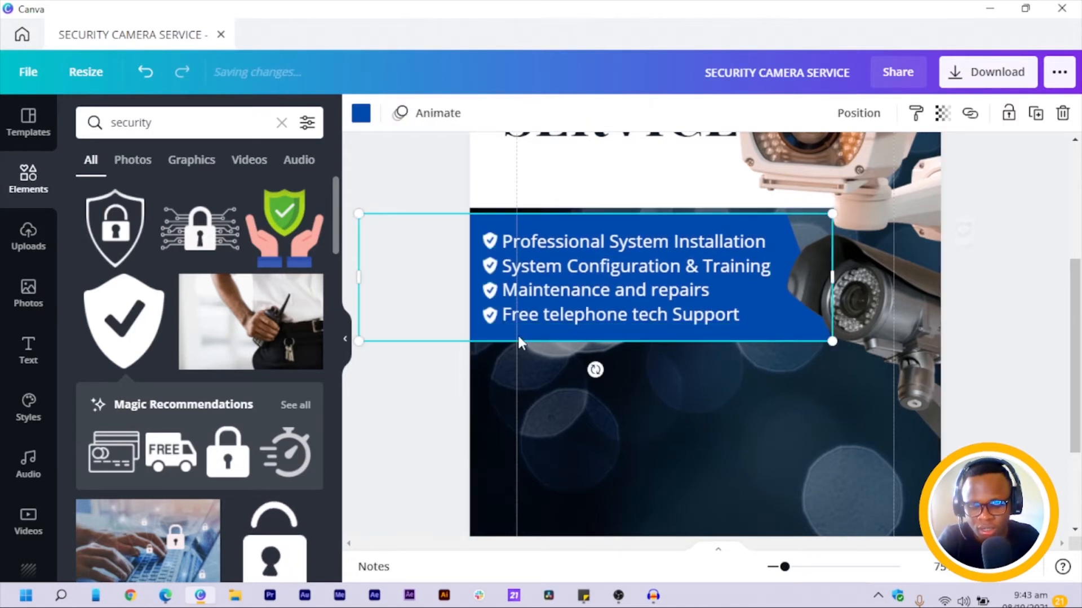
key("ctrl+d")
left_click_drag(632, 301, 701, 427)
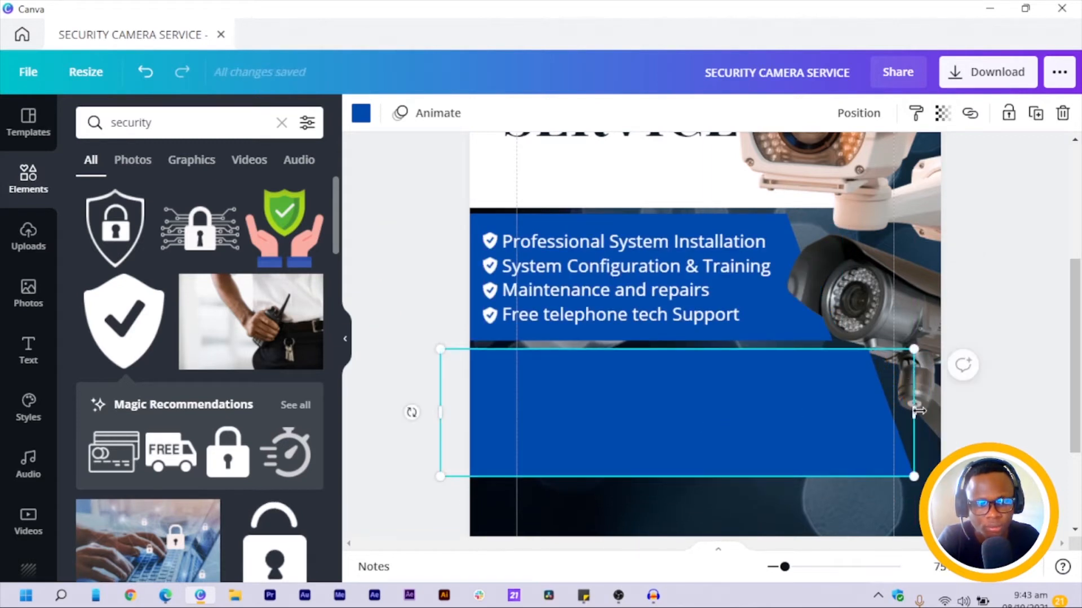
left_click_drag(918, 411, 949, 414)
Send the lower blue band behind the lower camera cutout.
right_click(803, 418)
left_click(897, 420)
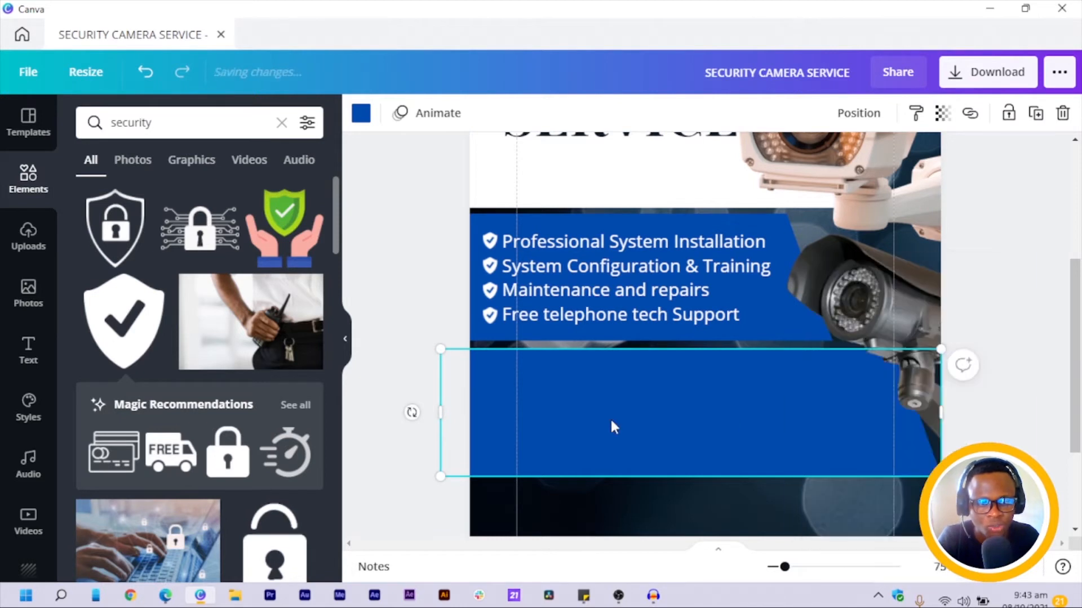
left_click(388, 322)
Duplicate the service list text into the white area below the heading and recolour the copy dark navy.
scroll(580, 375, "up", 3)
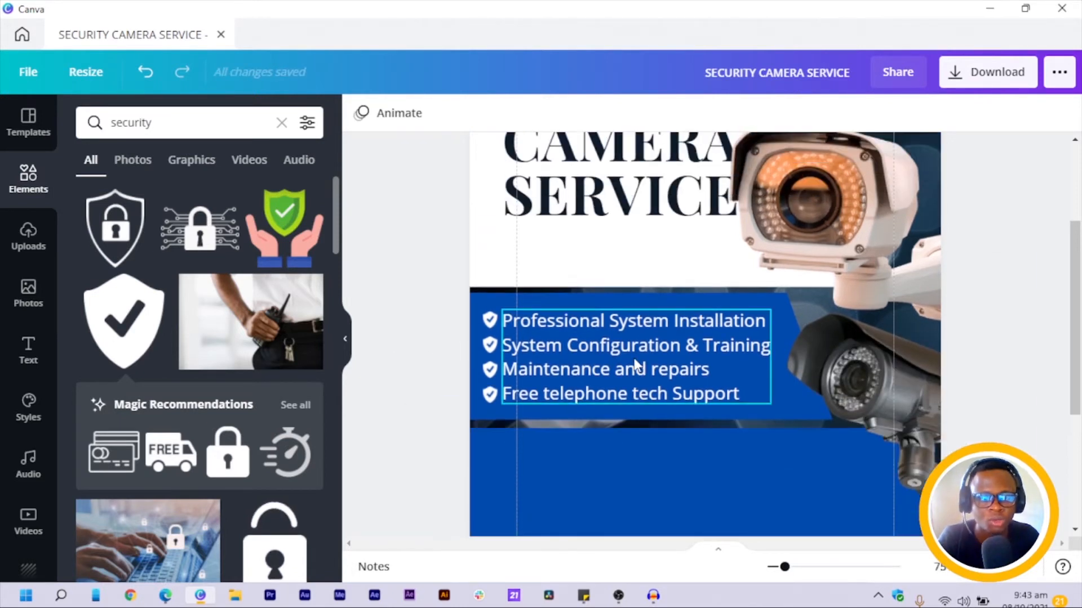
scroll(636, 365, "down", 2)
scroll(635, 362, "up", 3)
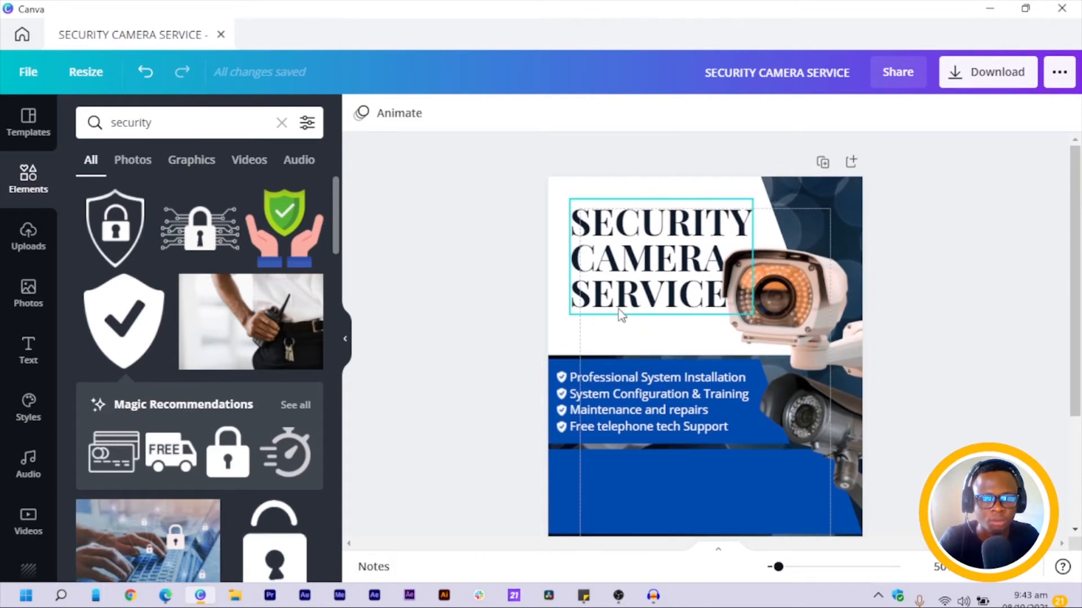
left_click(623, 380)
left_click_drag(623, 380, 633, 319)
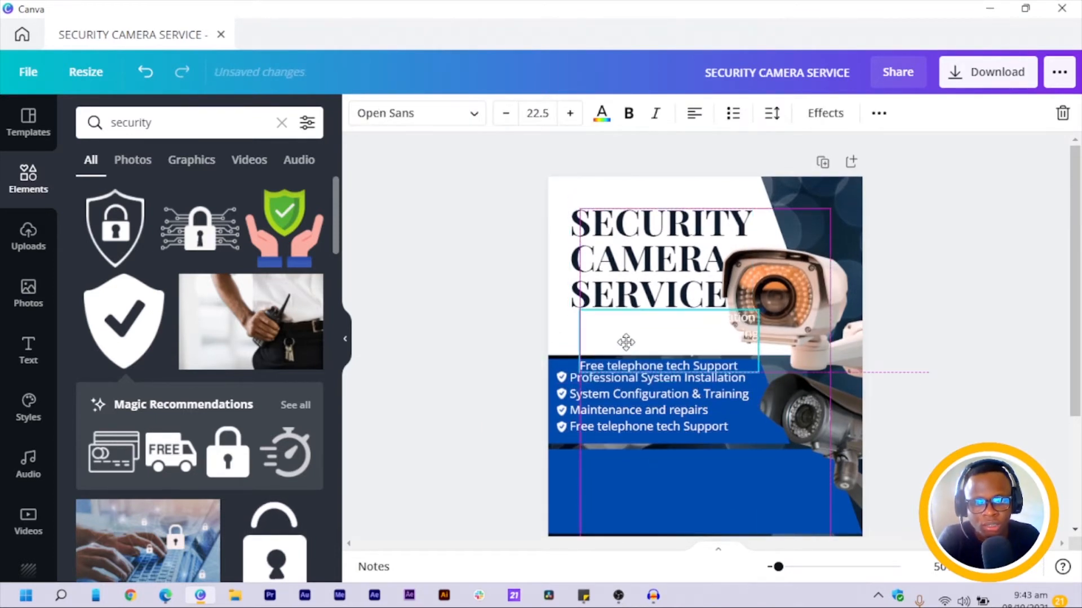
left_click(601, 115)
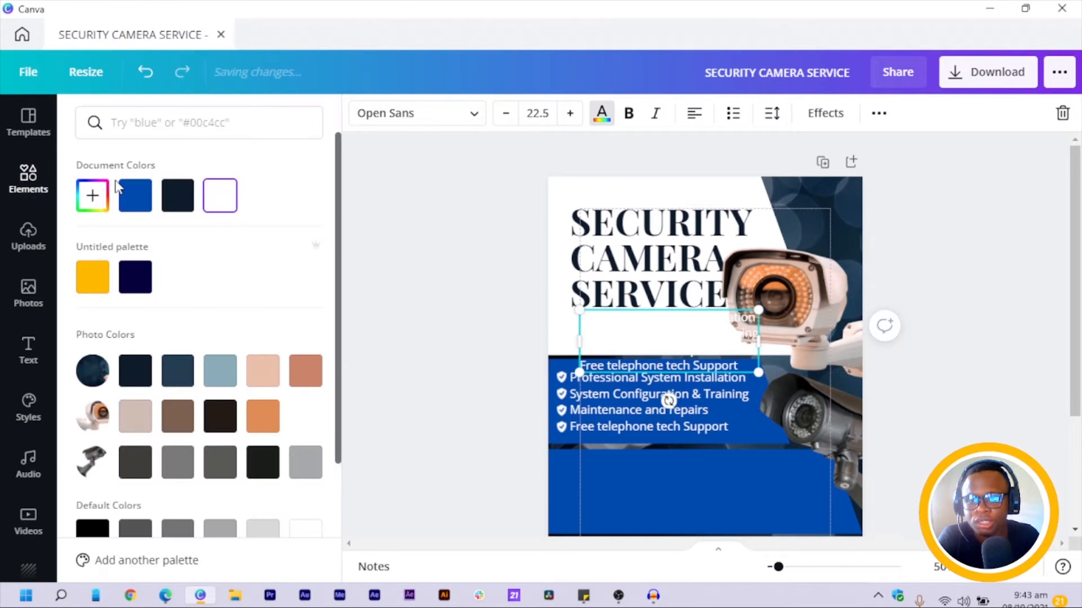
left_click(182, 195)
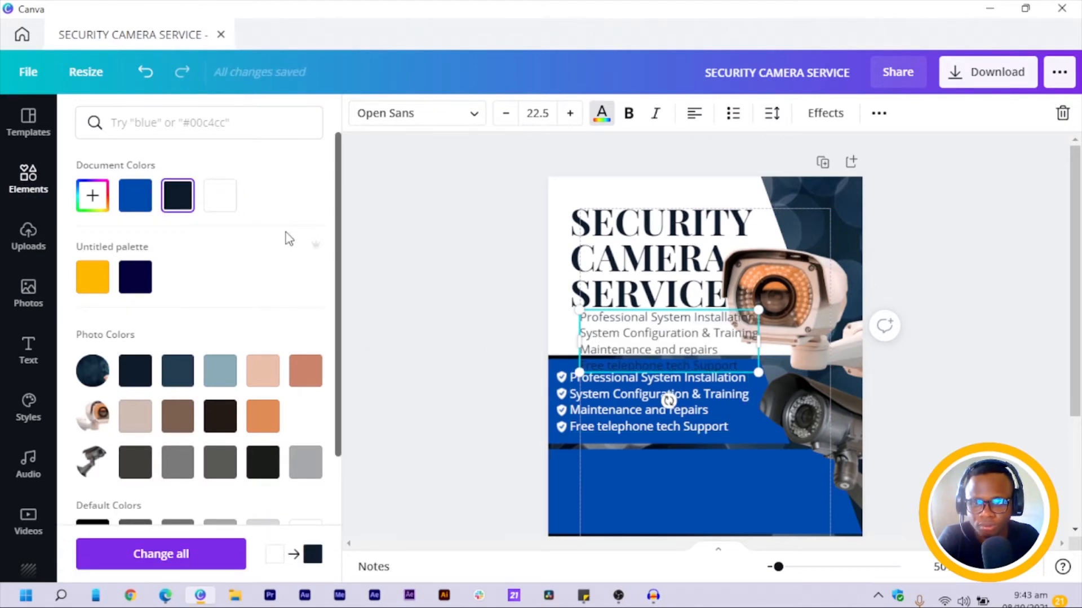
Replace the copied list text with Latin placeholder text starting "Eget magna justo ullamcorper" and cut everything after "semper cum ac.".
double_click(621, 353)
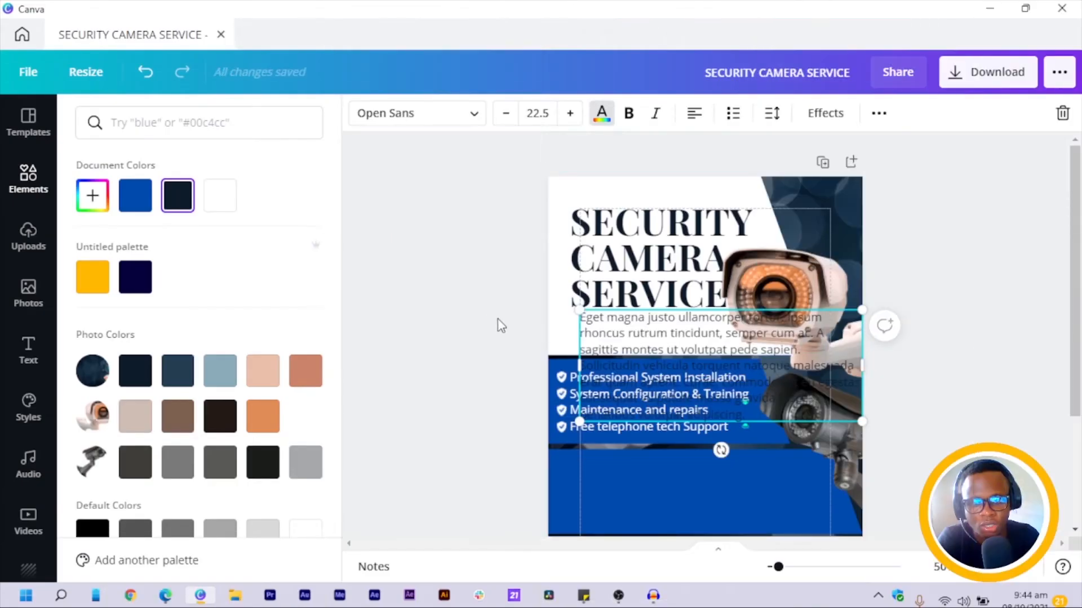
left_click(483, 314)
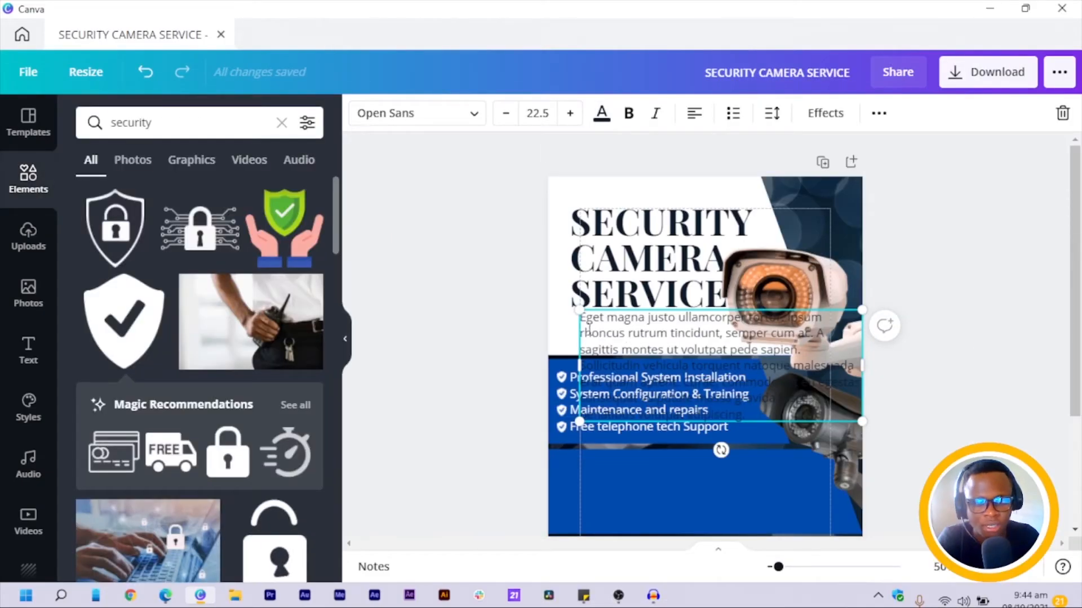
left_click_drag(749, 415, 834, 340)
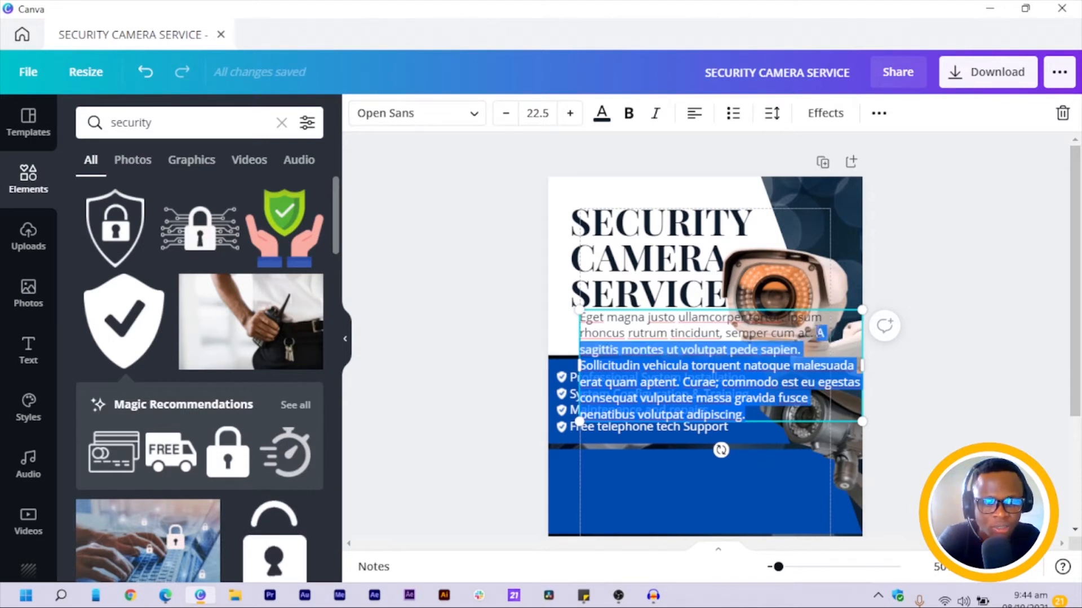
key("BackSpace")
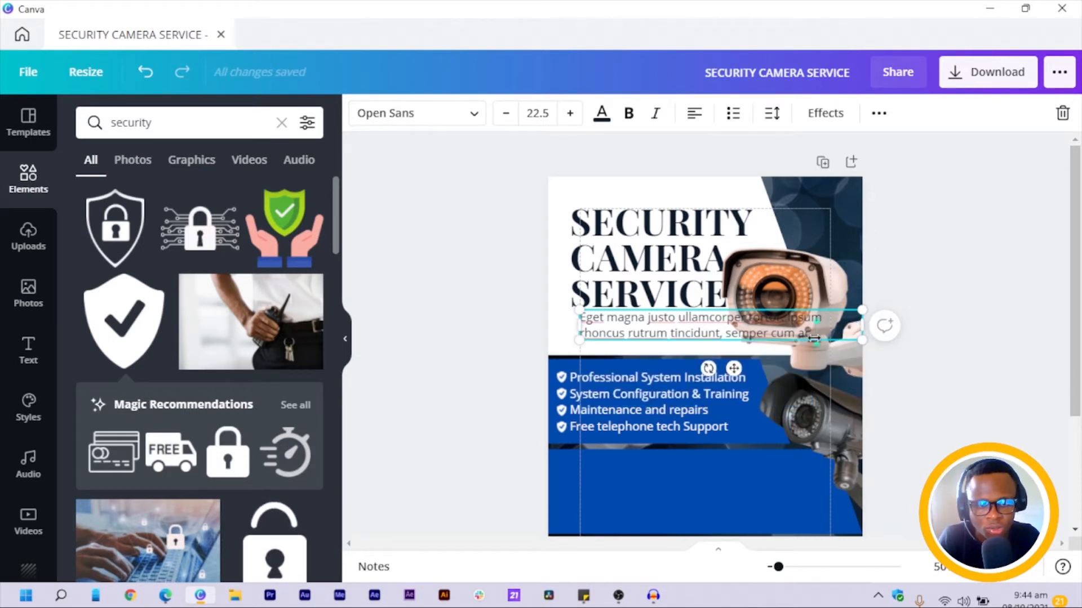
Narrow the placeholder paragraph's text box to roughly the heading's width and shift it slightly toward the heading's left edge.
left_click_drag(814, 338, 753, 327)
left_click(508, 353)
left_click_drag(597, 331, 601, 326)
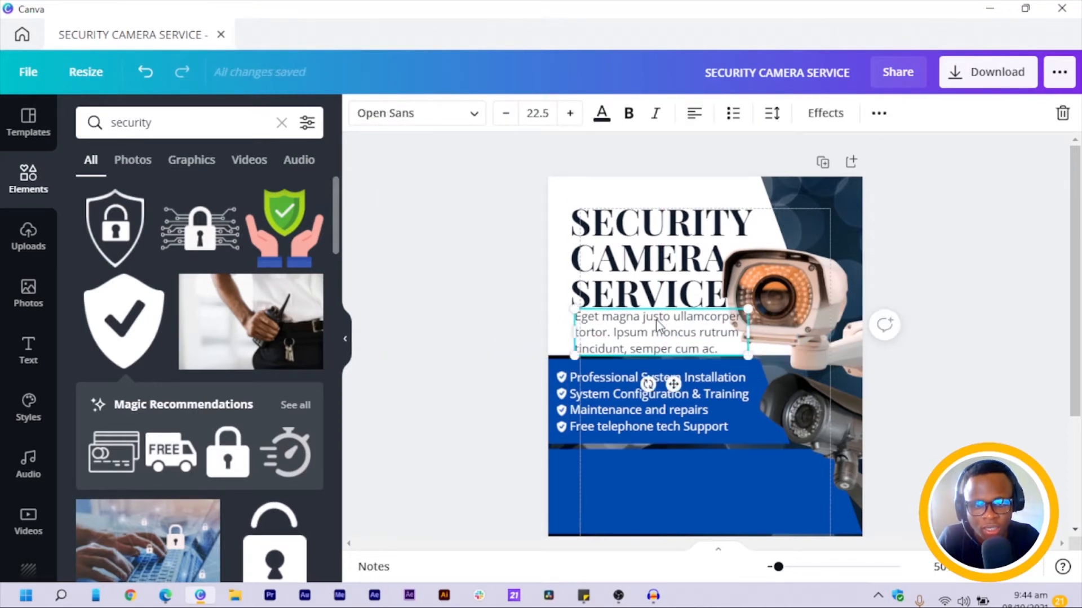
Scale the SECURITY CAMERA SERVICE heading down to size 66.4 and nudge the placeholder paragraph up slightly.
left_click(623, 290)
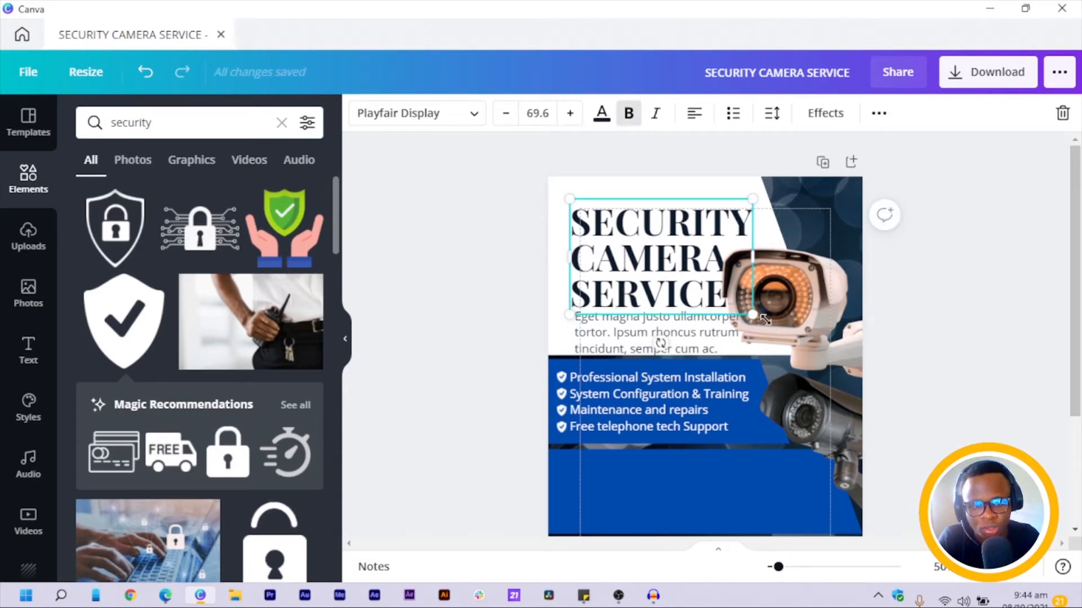
left_click_drag(753, 313, 748, 309)
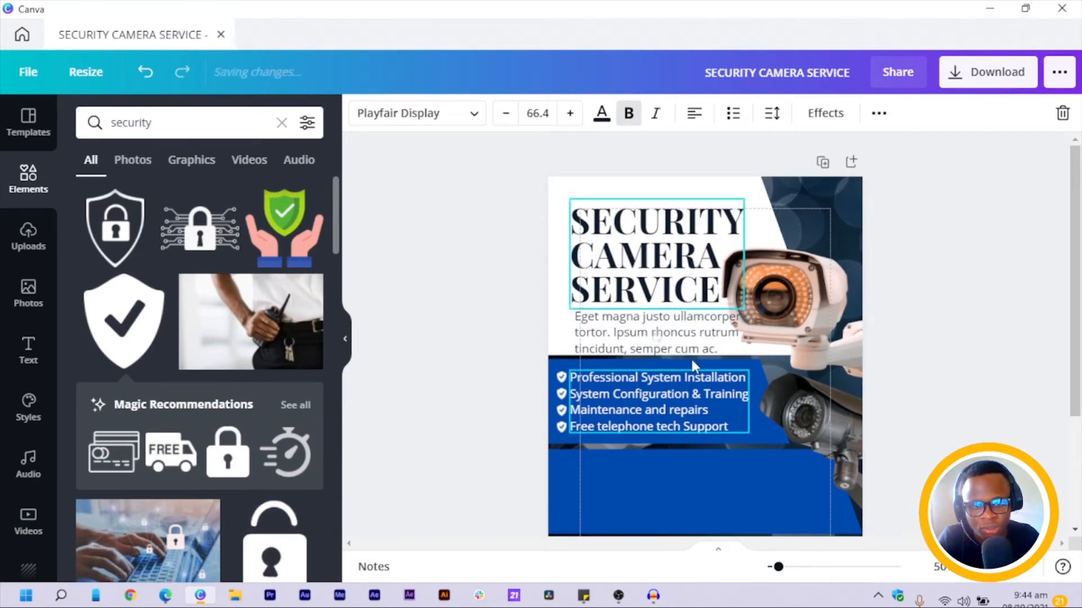
left_click(648, 332)
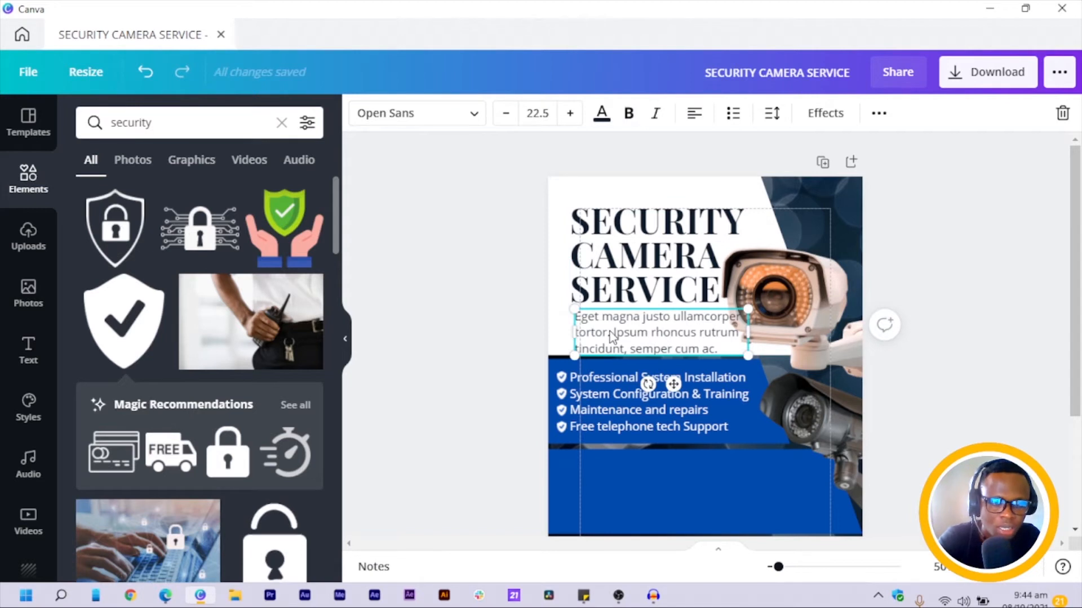
key("Up")
key("Up")
Shorten the placeholder paragraph to end at "rhoncus." and remove the full stop after "tortor".
left_click_drag(727, 349, 678, 331)
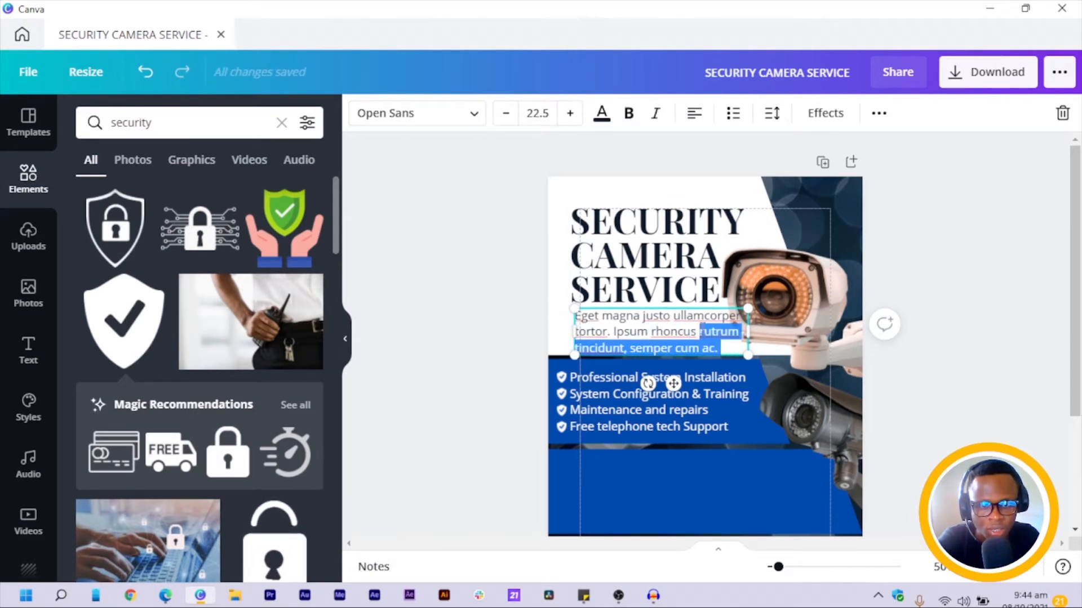
key("BackSpace")
type(".")
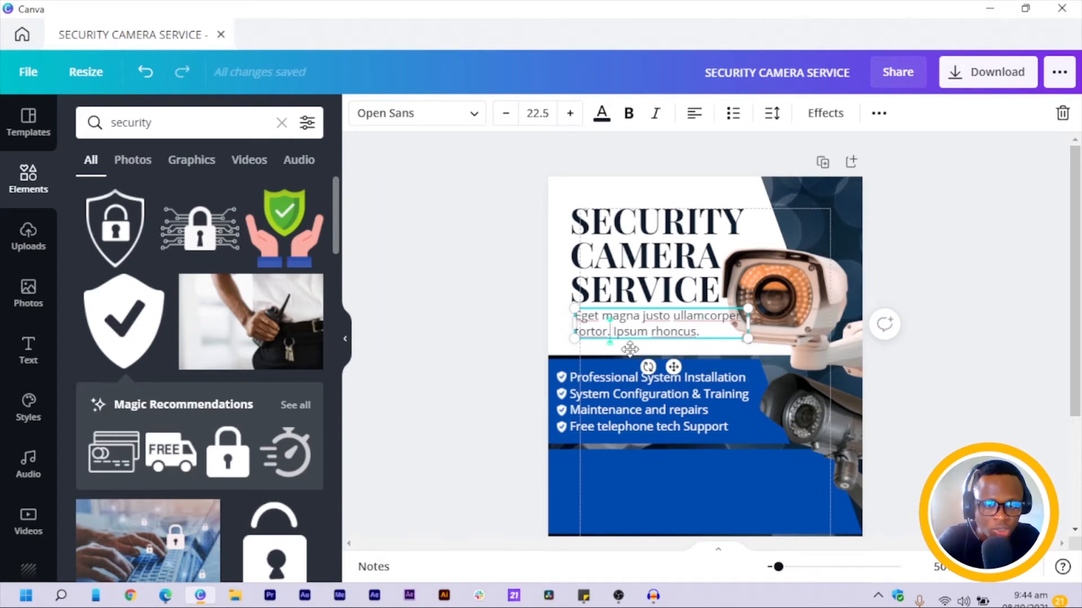
key("BackSpace")
left_click(447, 341)
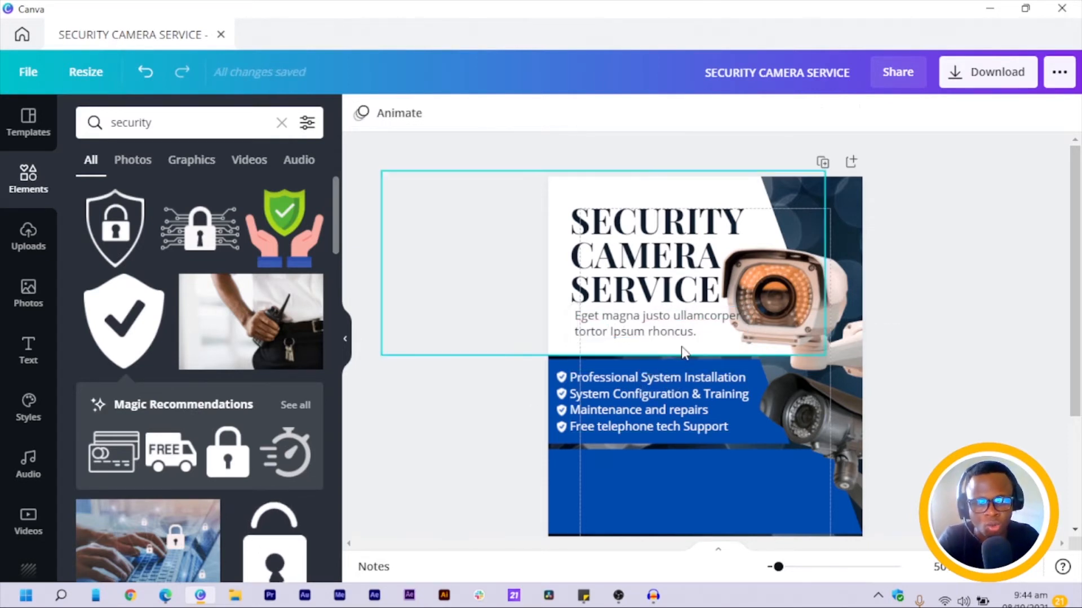
Narrow the placeholder paragraph's box slightly and shorten the word "ullamcorper" to "ucorper" so it clears the camera.
left_click(745, 325)
left_click_drag(745, 323, 709, 328)
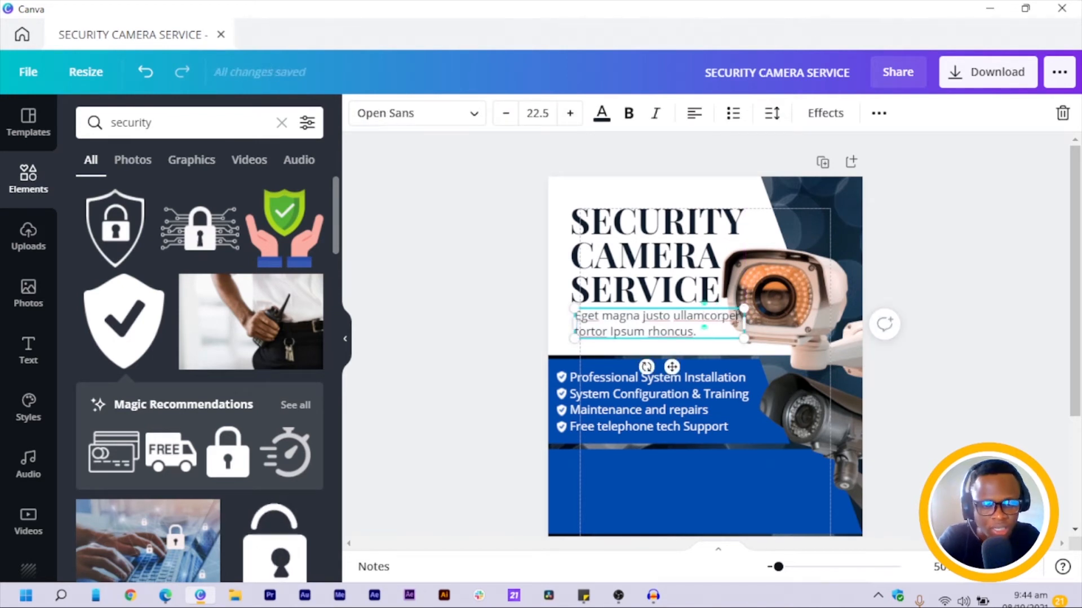
key("BackSpace")
key("BackSpace")
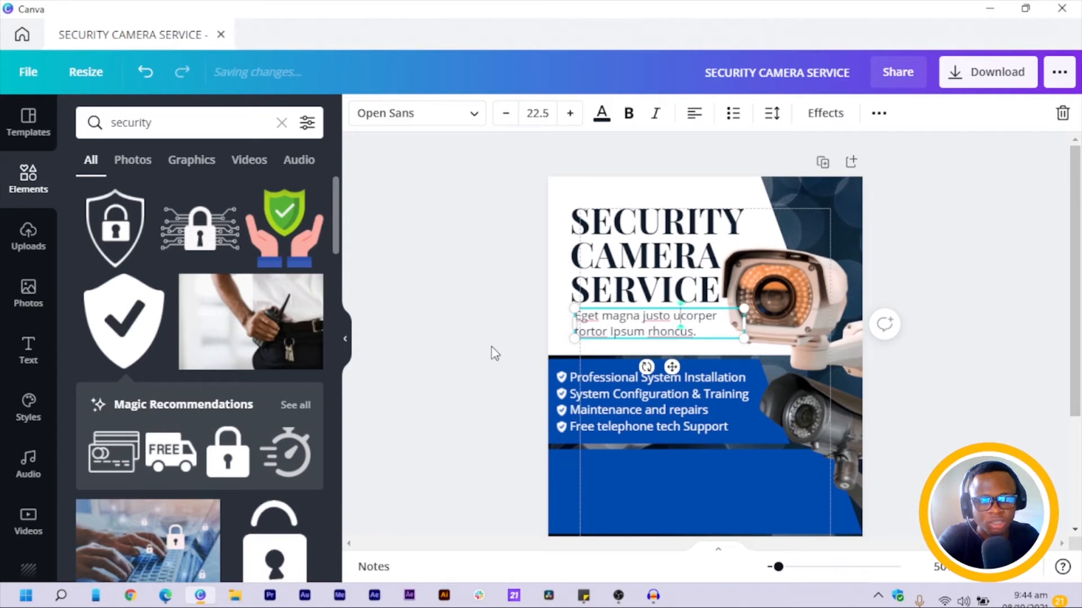
left_click(495, 315)
Reposition the placeholder paragraph under the heading, nudging it left toward the heading's left edge.
left_click_drag(609, 333, 615, 332)
key("Left")
key("Left")
key("Left")
key("Left")
key("Left")
key("Left")
key("Left")
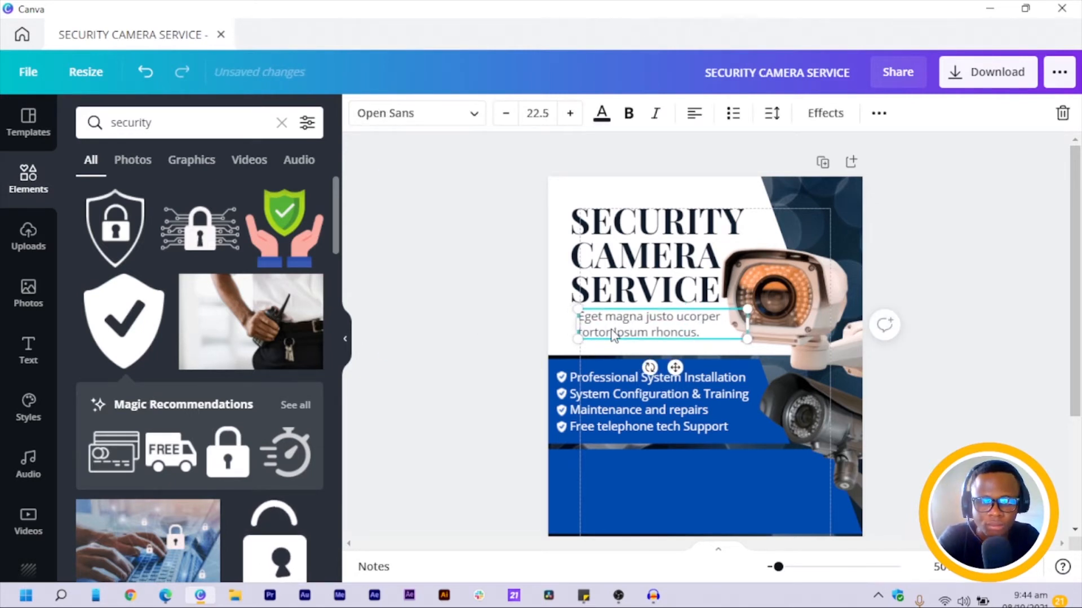
key("Left")
key("Left")
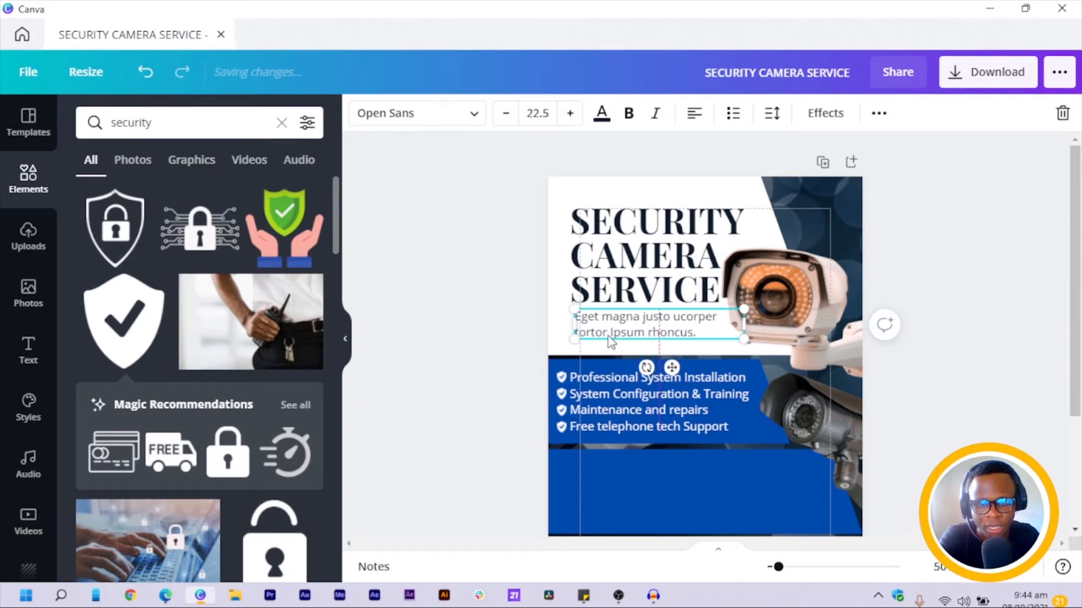
Nudge the placeholder paragraph slightly left so it lines up with the heading's left edge.
key("Left")
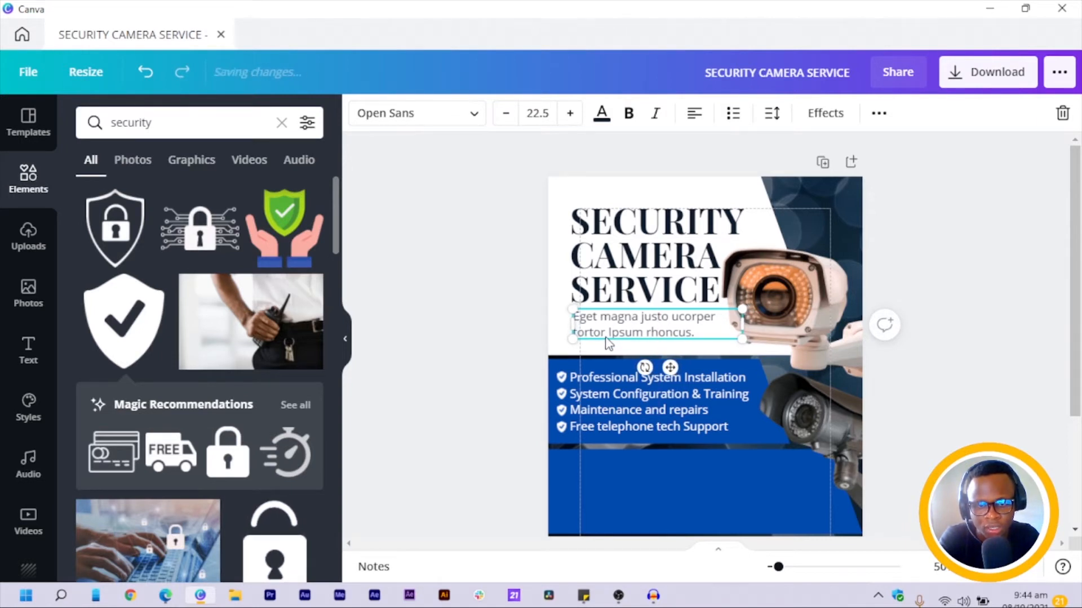
key("Left")
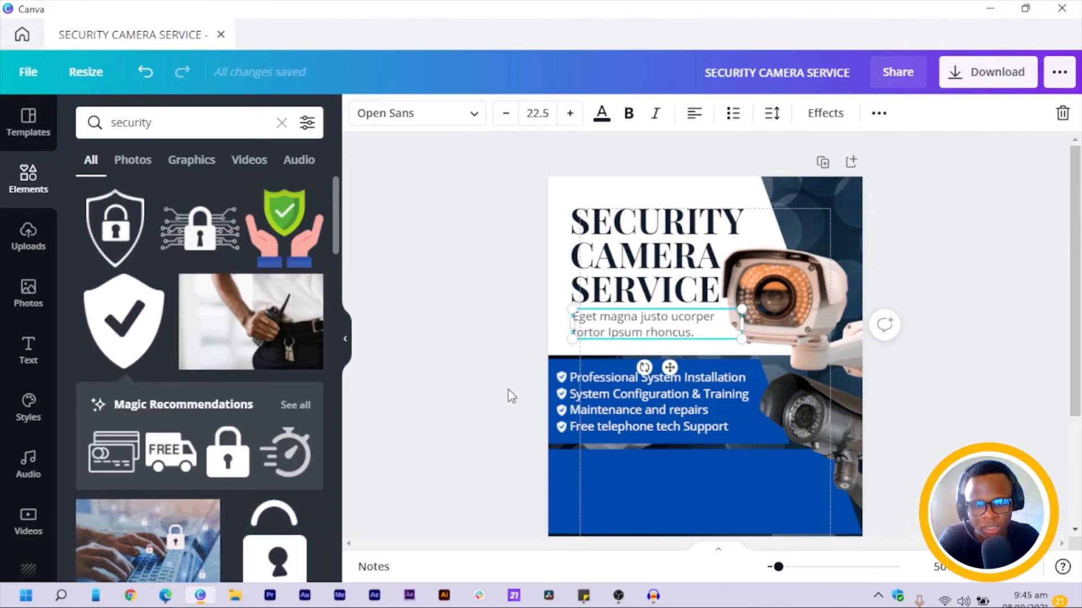
Shift the service list, its shield icons and the blue band behind them right so the icons align with the heading's left edge.
left_click_drag(518, 374, 648, 430)
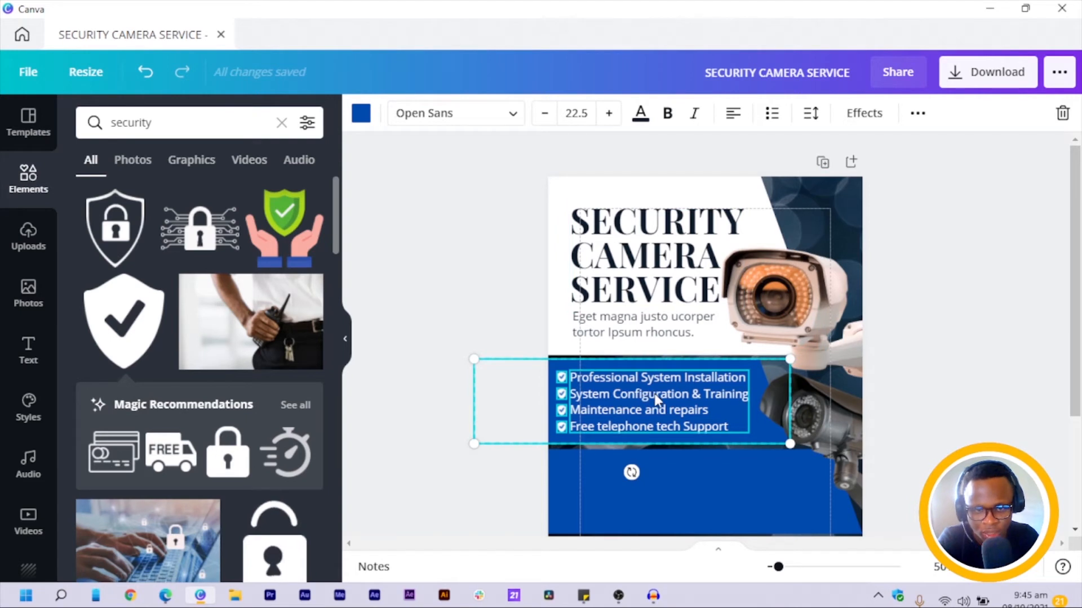
key("Right")
key("Right")
key("Right")
key("Right")
key("Right")
key("Right")
key("Right")
key("Right")
key("Right")
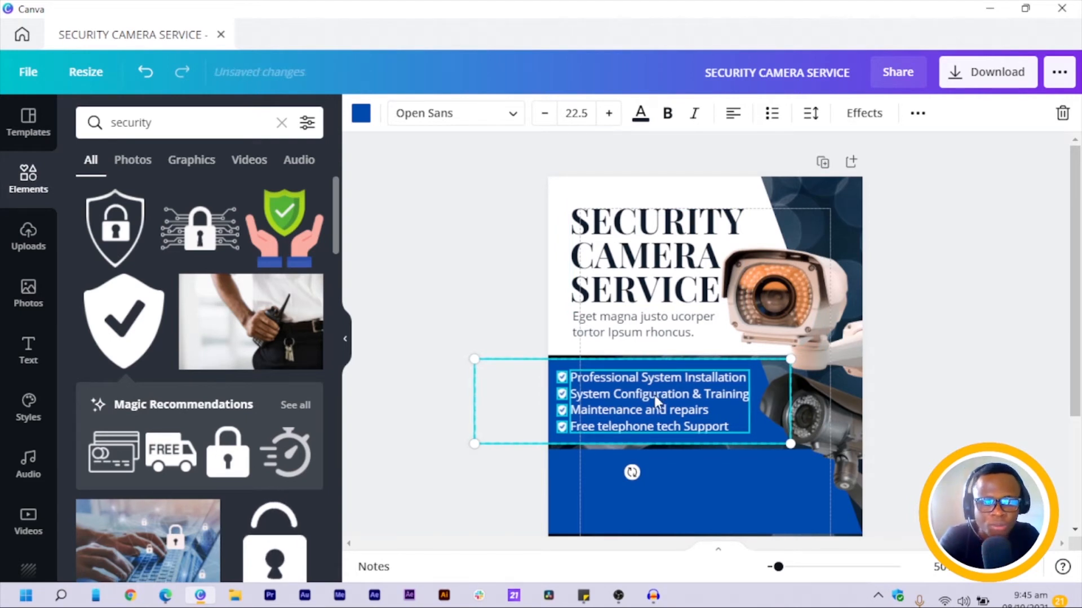
key("Right")
key("Right")
key("Right")
key("Right")
key("Right")
key("Right")
key("Right")
key("Right")
key("Right")
key("Right")
key("Right")
key("Right")
key("Right")
key("Right")
key("Right")
key("Right")
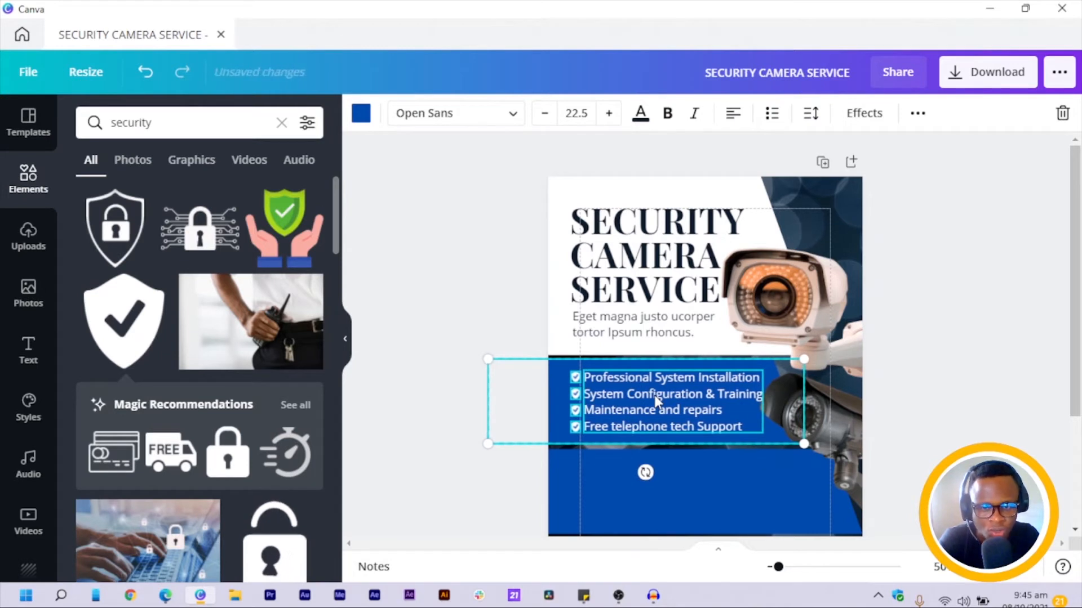
Nudge the lower dark camera cutout slightly down, away from the service list text.
left_click(821, 417)
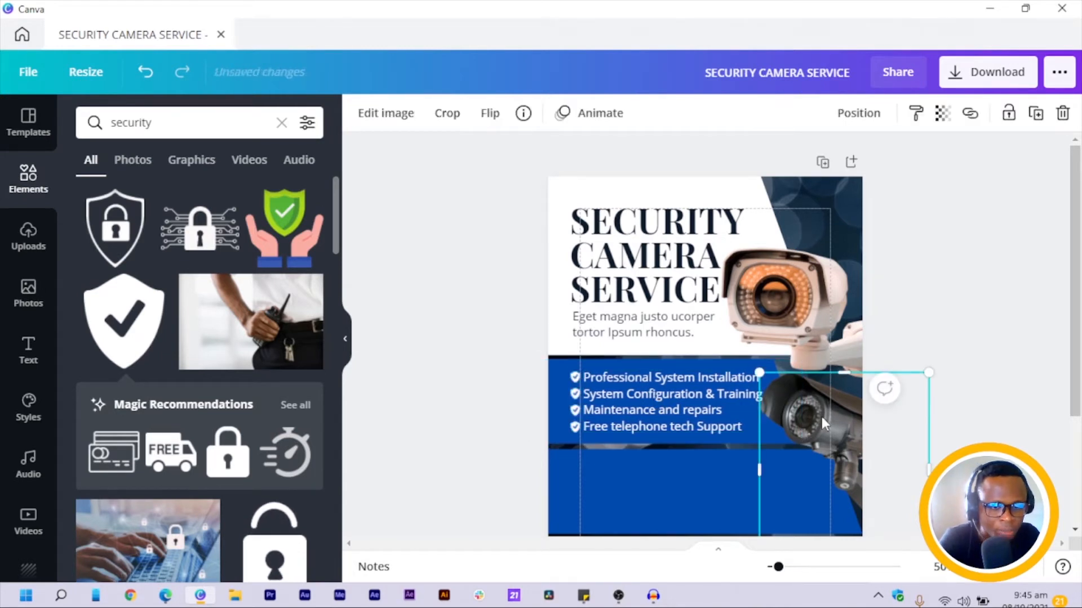
key("Down")
key("Down")
key("Down")
key("Down")
key("Down")
key("Down")
key("Down")
key("Down")
key("Down")
key("Down")
key("Down")
key("Down")
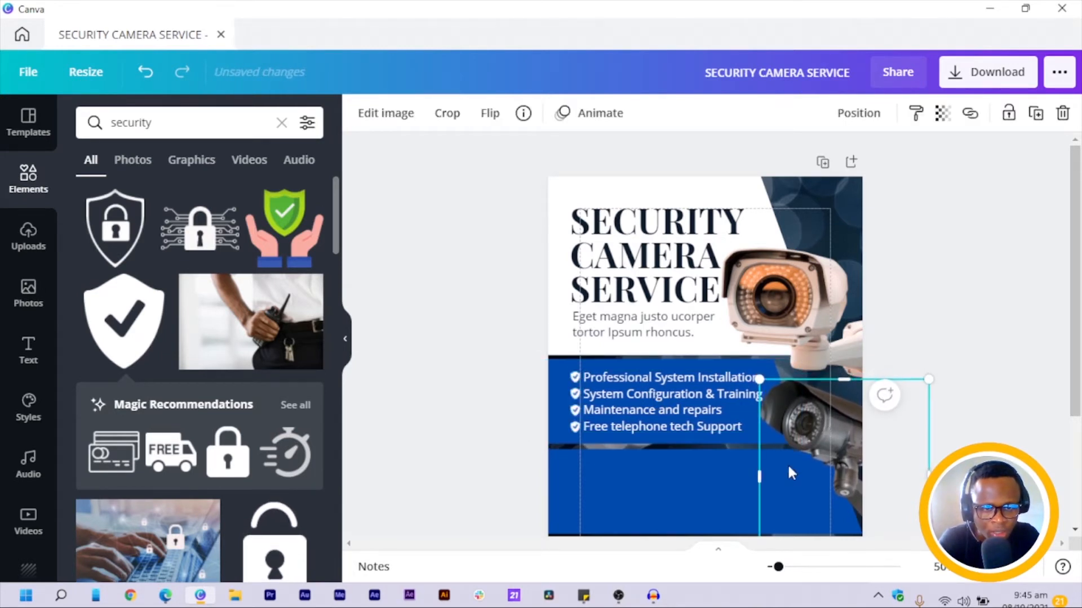
left_click(389, 307)
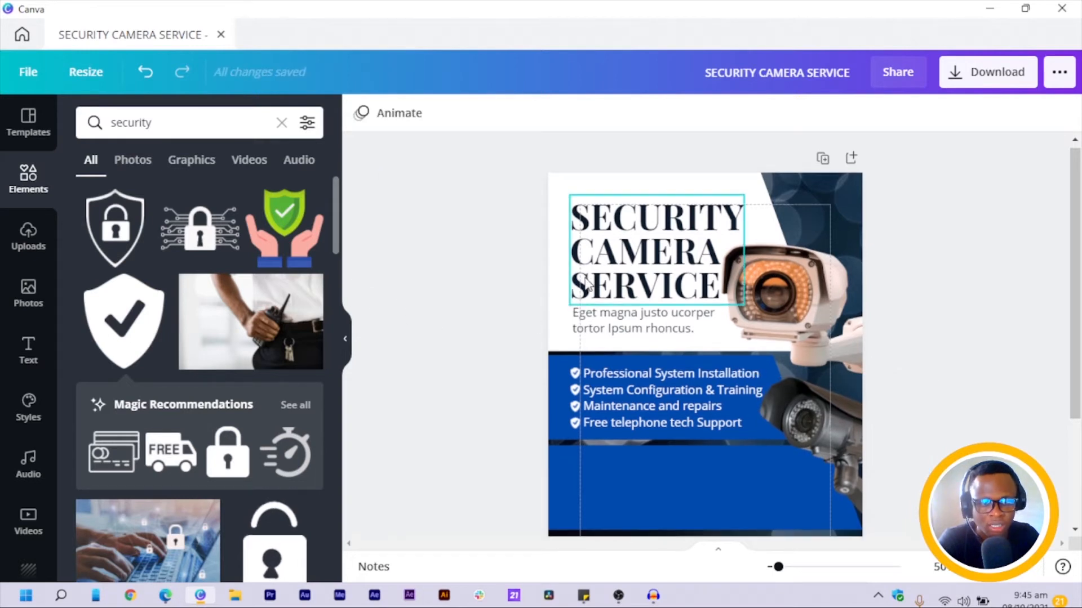
Recolour the empty lower blue band with the default red.
scroll(612, 293, "down", 3)
left_click(658, 337)
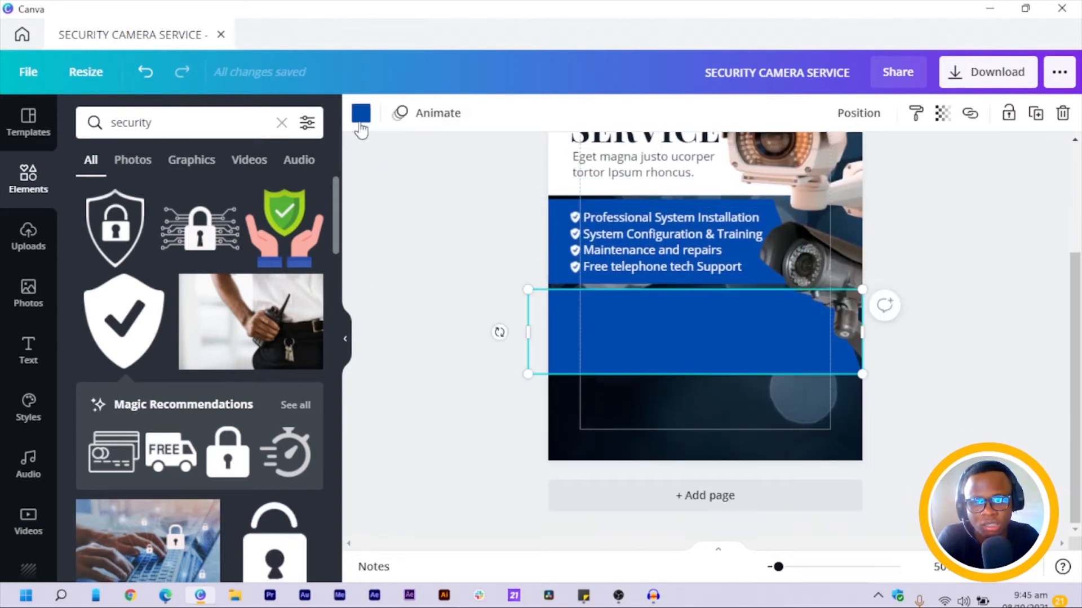
left_click(360, 115)
key("alt+Tab")
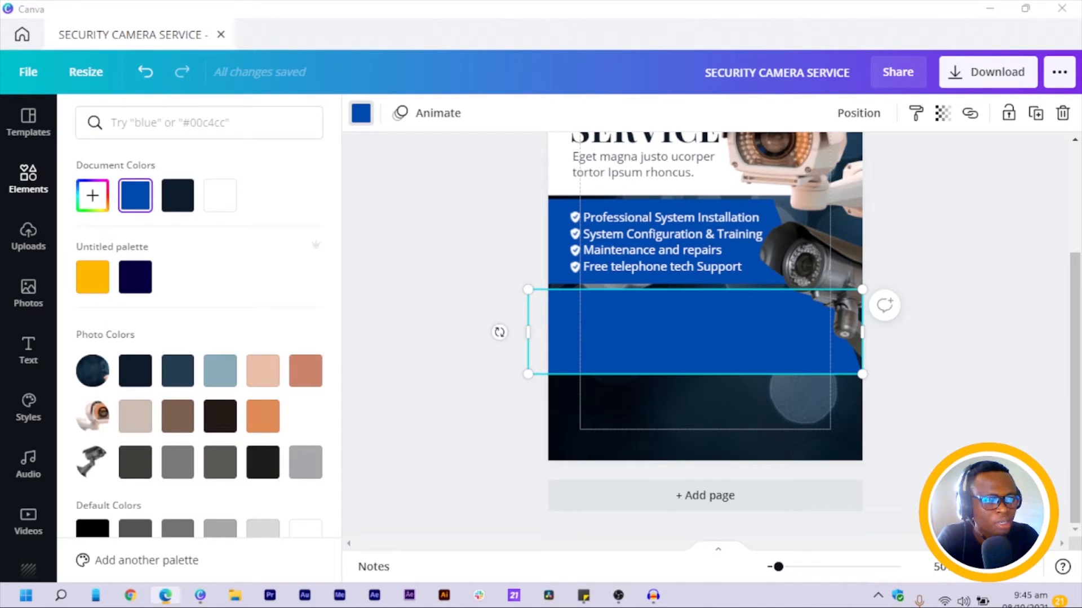
scroll(960, 320, "up", 3)
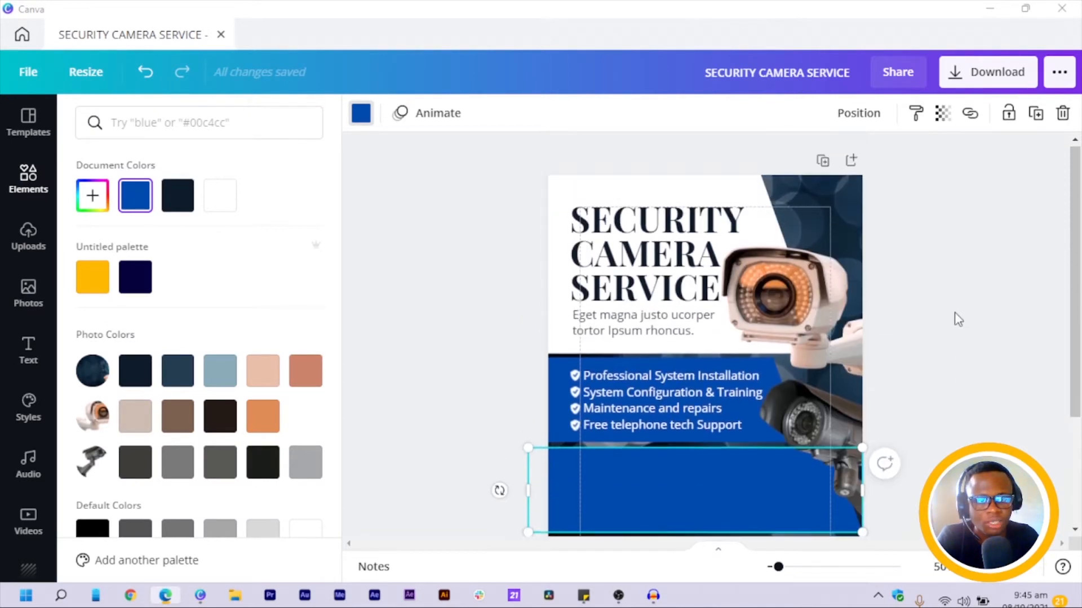
scroll(930, 338, "down", 2)
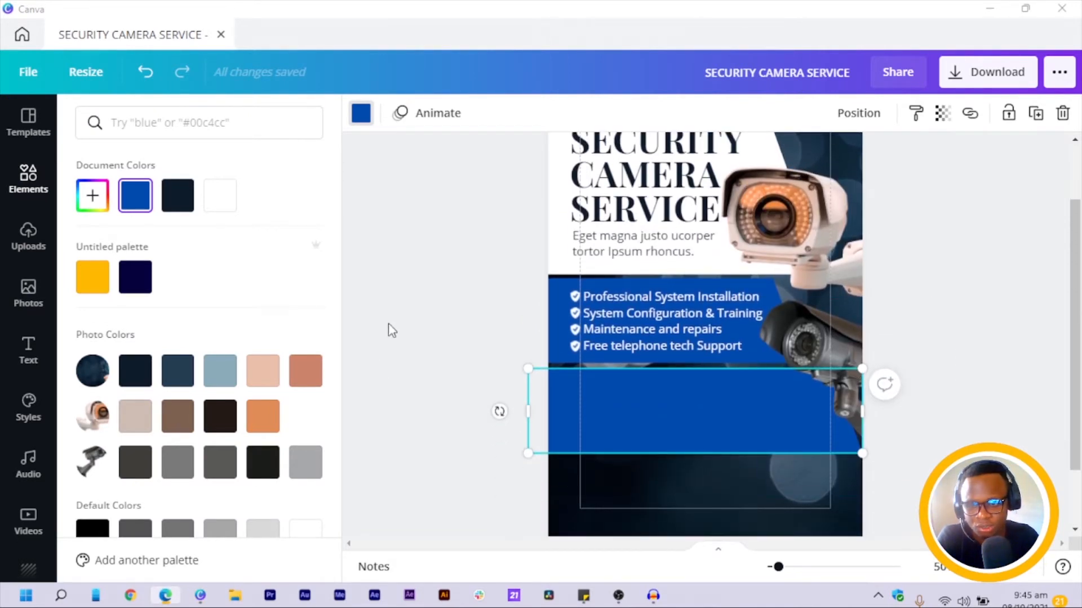
scroll(346, 387, "down", 2)
scroll(158, 433, "down", 3)
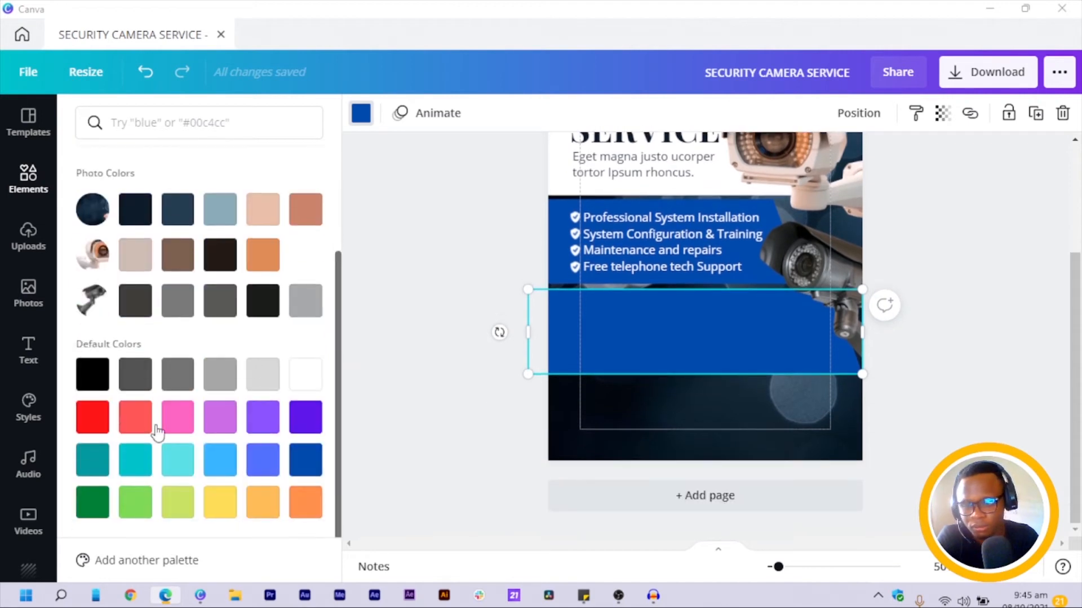
left_click(92, 417)
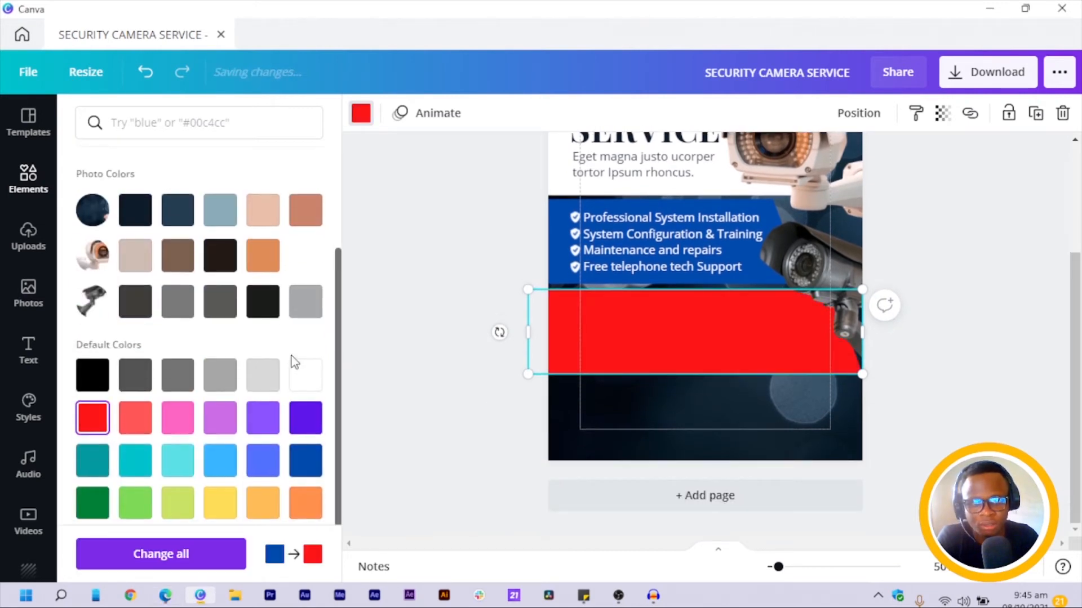
Fine-tune the lower band's red to the custom colour #F81919.
scroll(525, 367, "up", 2)
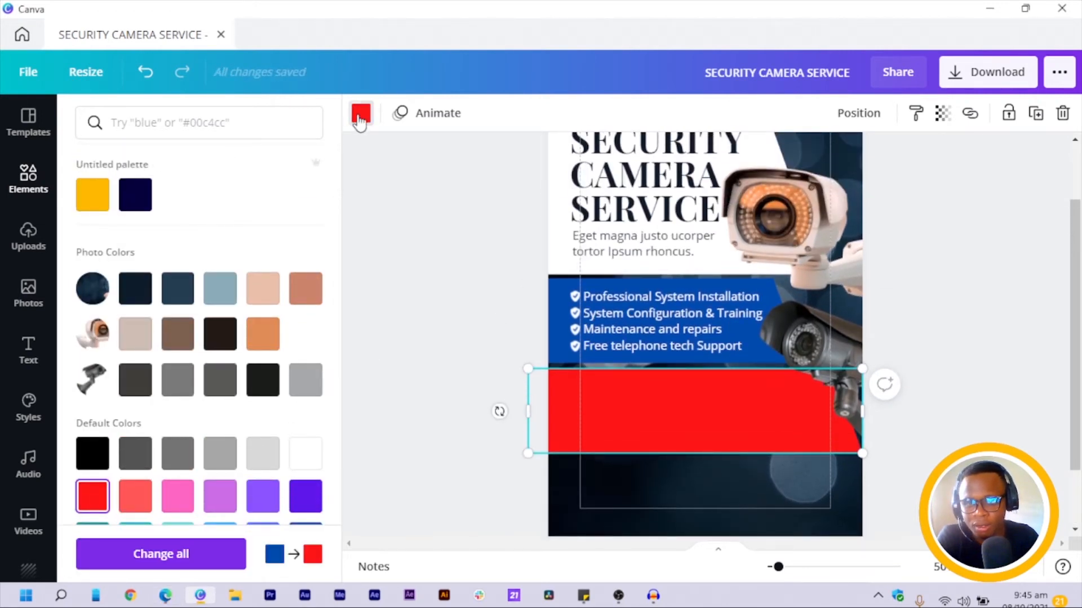
scroll(308, 149, "up", 2)
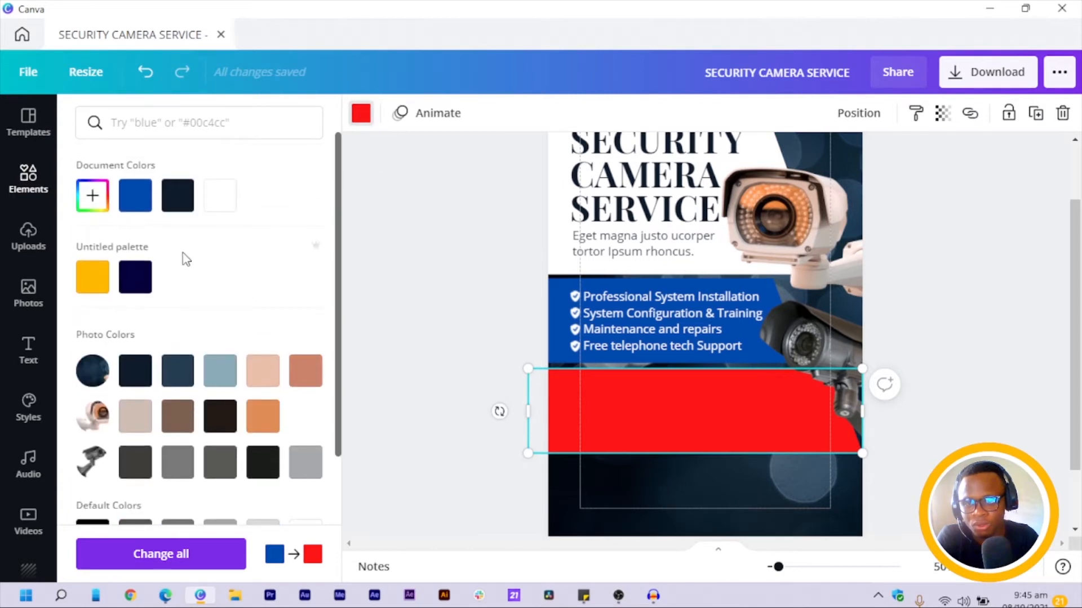
left_click(92, 195)
mouse_move(281, 243)
left_mouse_down()
mouse_move(240, 236)
mouse_move(241, 259)
mouse_move(230, 248)
mouse_move(233, 238)
mouse_move(276, 236)
left_mouse_up()
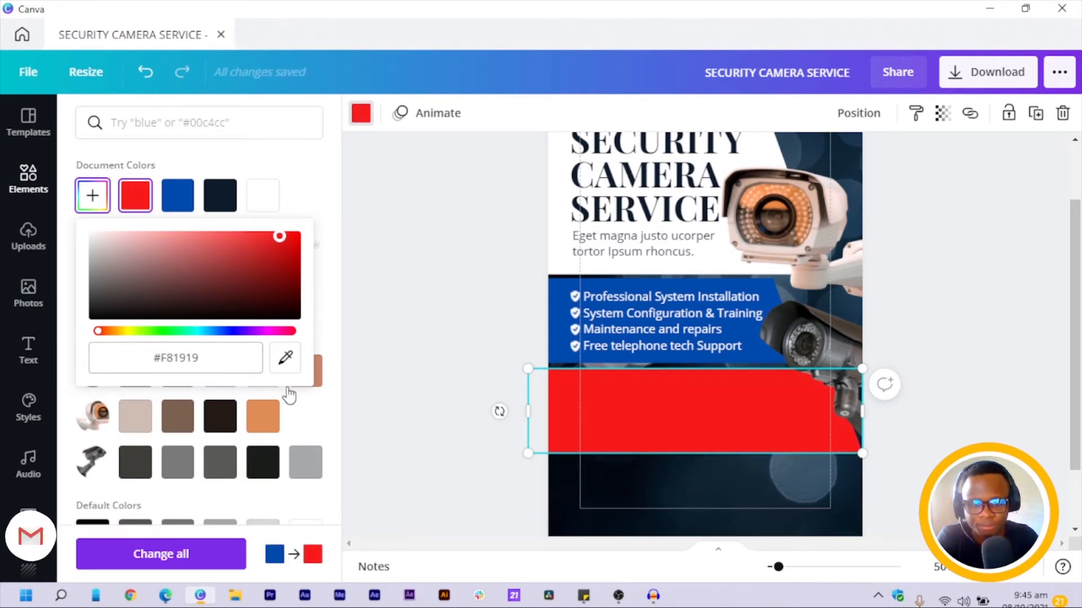
left_click(422, 404)
left_click(631, 411)
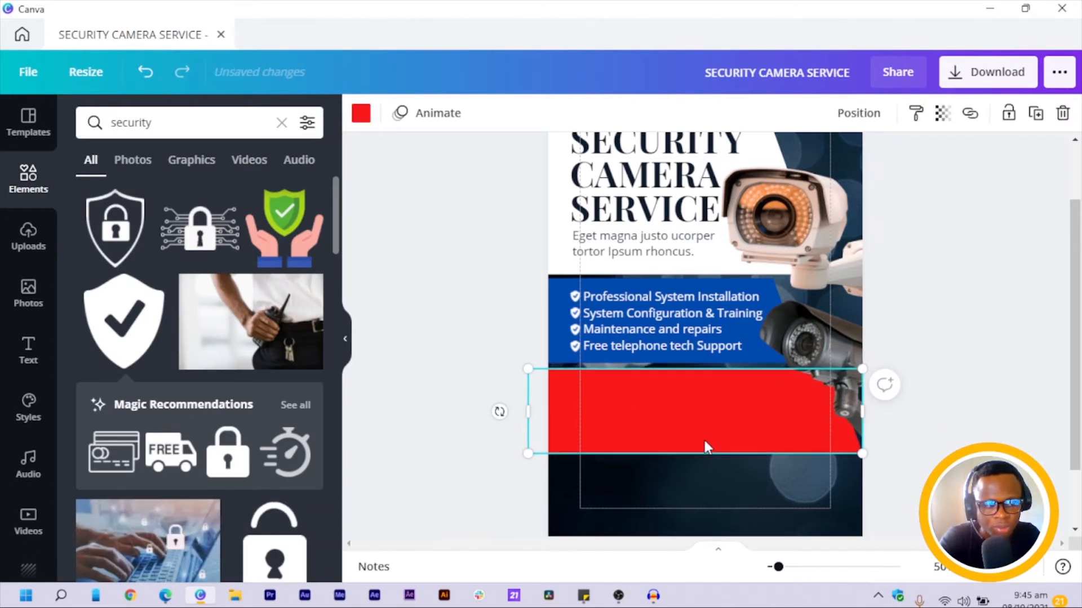
left_click(382, 367)
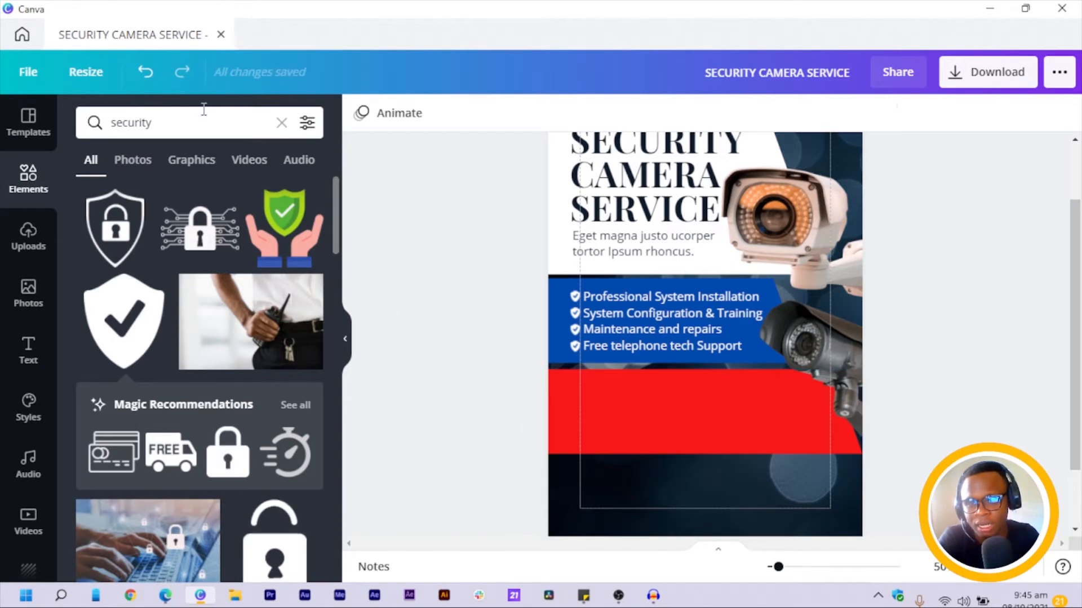
Add the padlock graphic with circuit lines to the page.
left_click(200, 231)
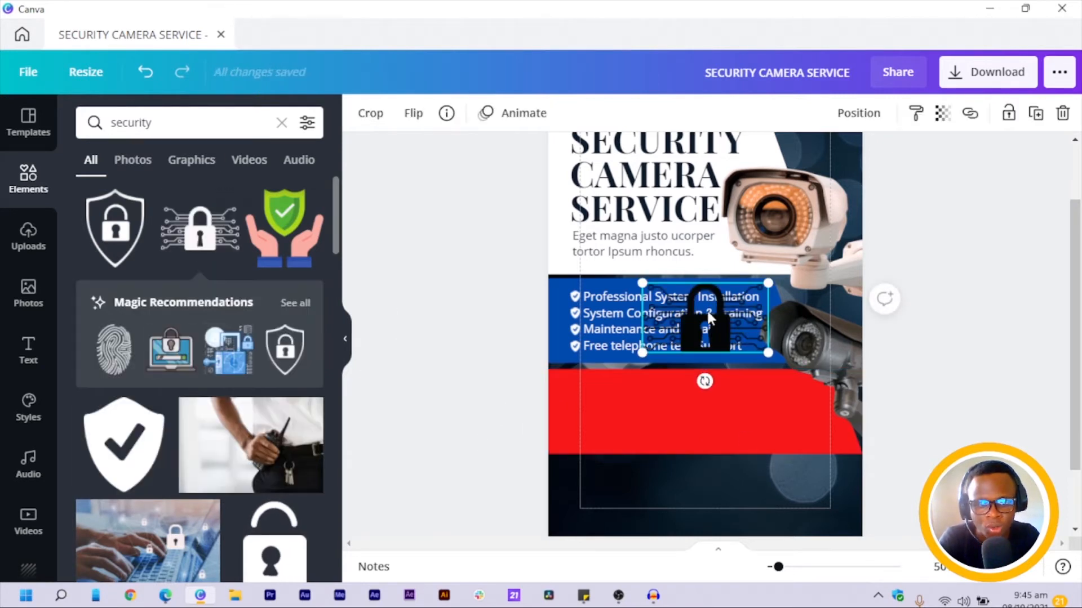
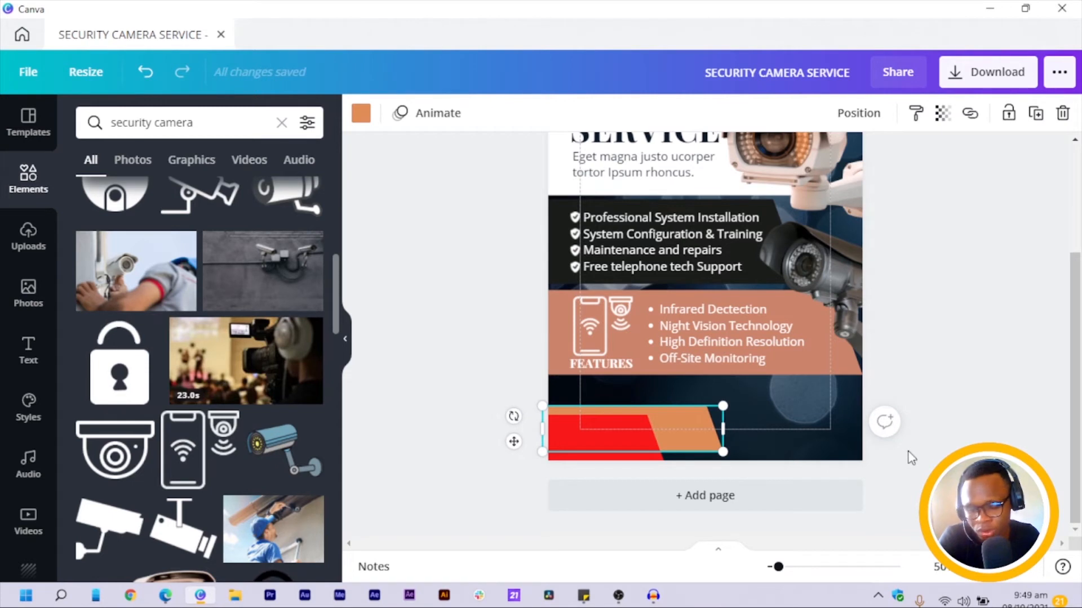
Widen the orange strip almost to the page's right edge, and place a duplicate of the red strip beside the original at the page bottom.
left_click_drag(723, 426, 845, 420)
left_click(599, 445)
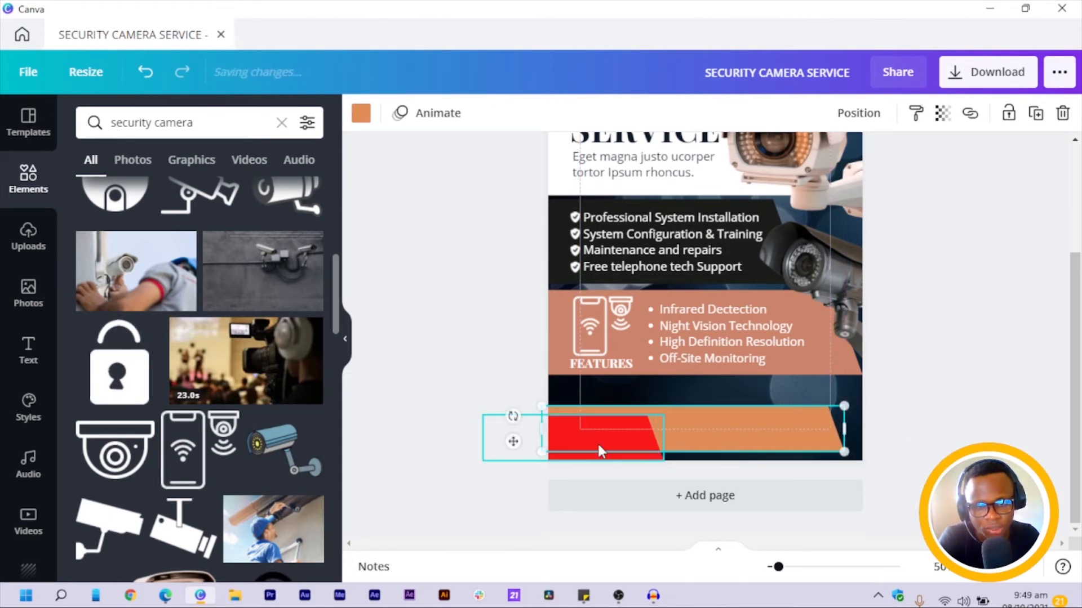
key("ctrl+d")
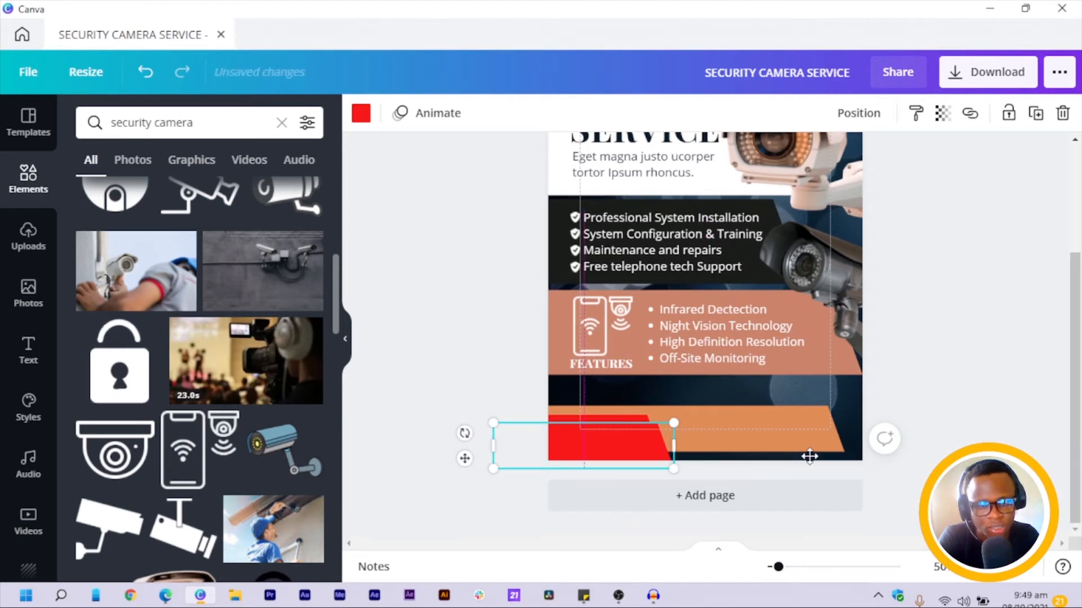
left_click_drag(602, 443, 742, 451)
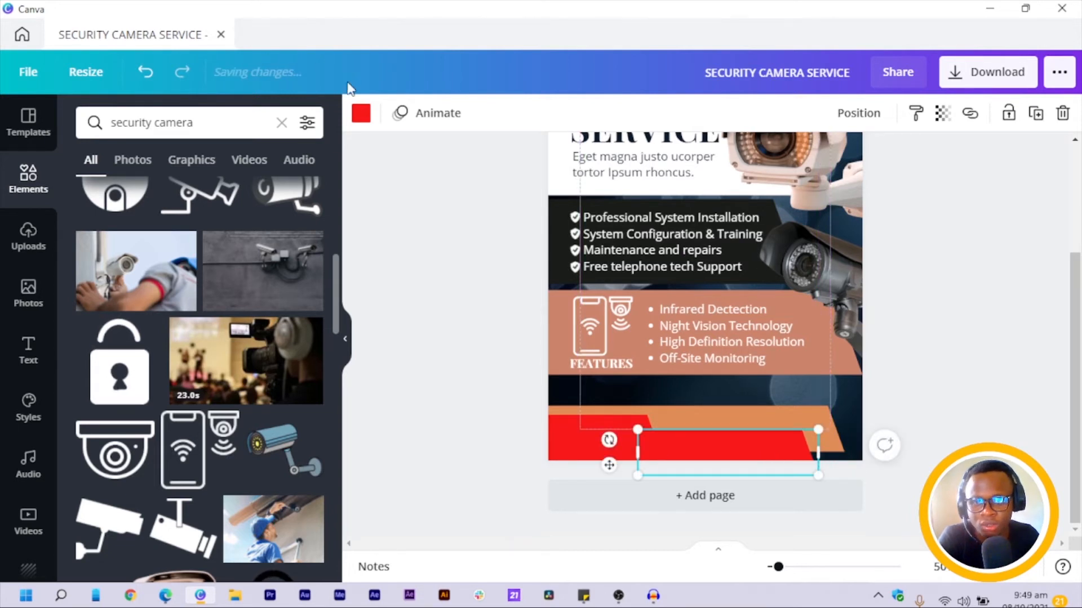
Recolour the duplicated red strip with the salmon document colour.
left_click(367, 116)
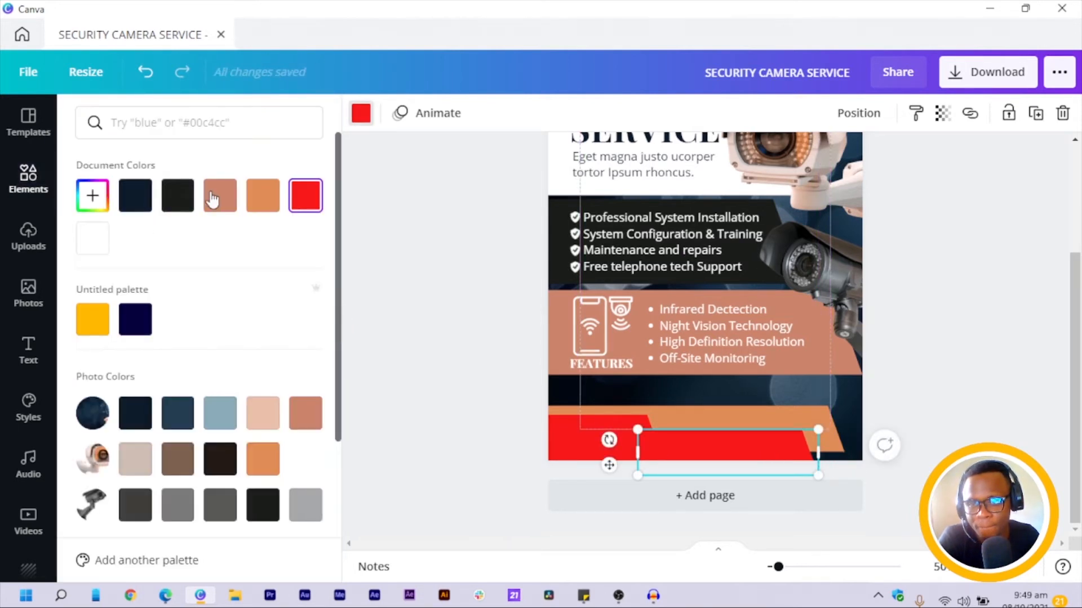
left_click(217, 200)
Bring the original red strip to the front so its slanted end overlaps the duplicate.
left_click(569, 442)
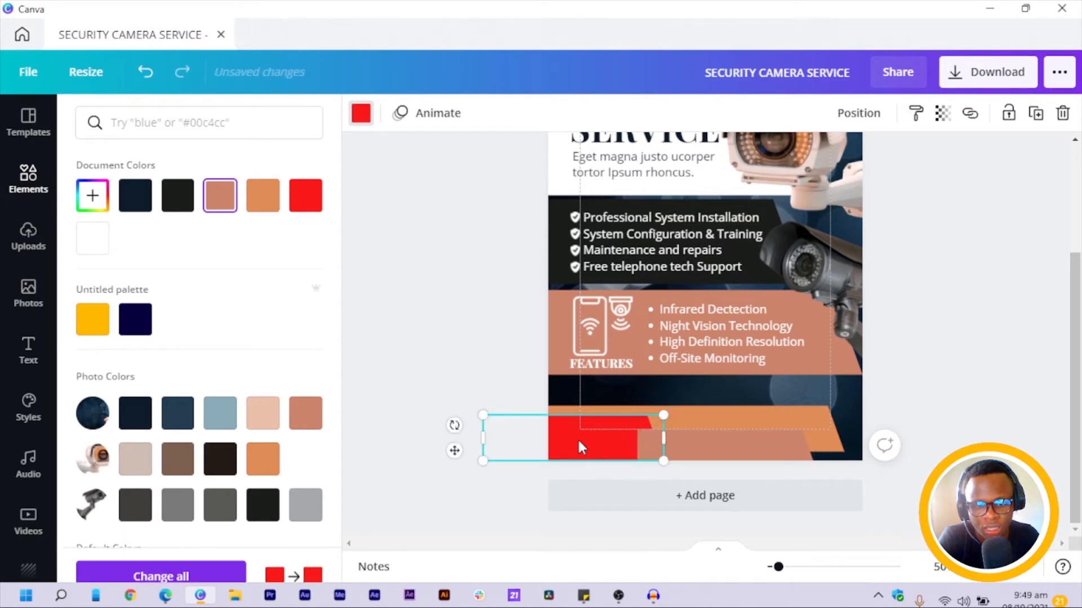
right_click(576, 437)
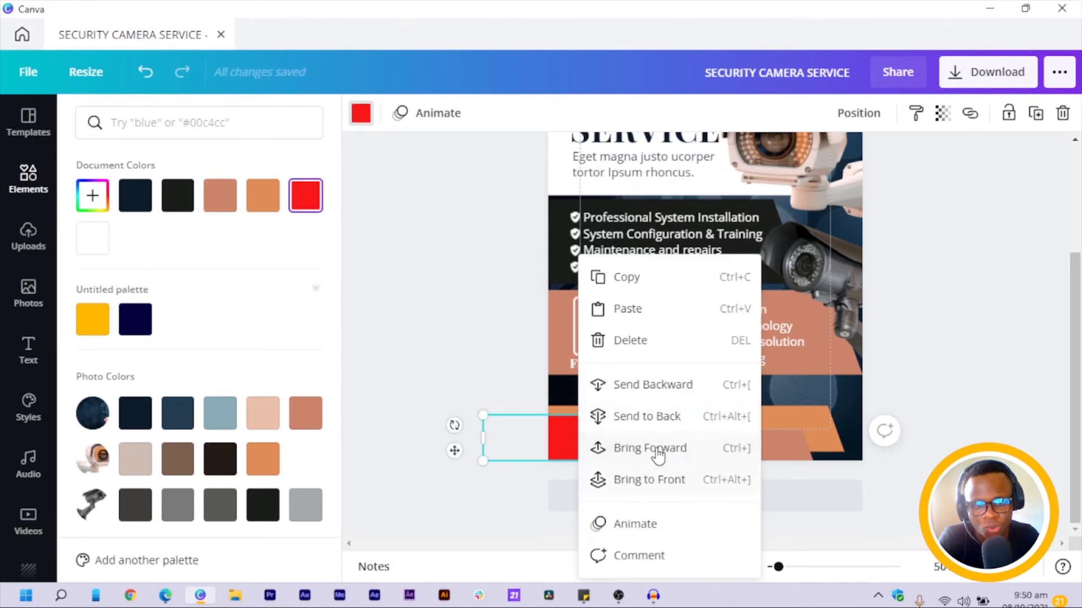
left_click(649, 481)
left_click(370, 311)
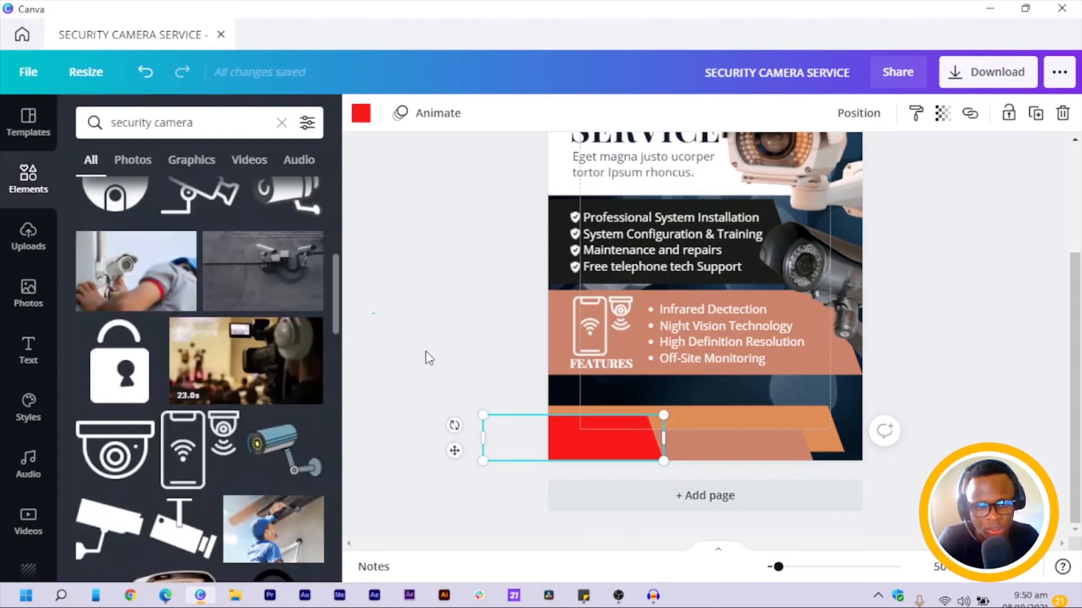
Recolour the duplicated strip with the near-black document colour and widen it past the page's right edge.
left_click(720, 447)
left_click(360, 112)
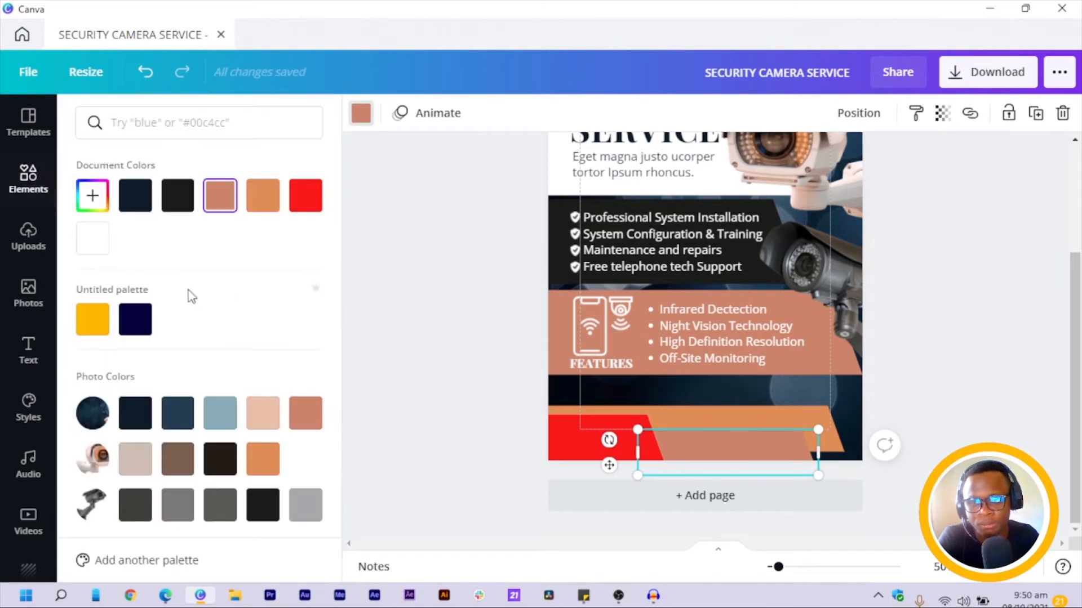
left_click(179, 198)
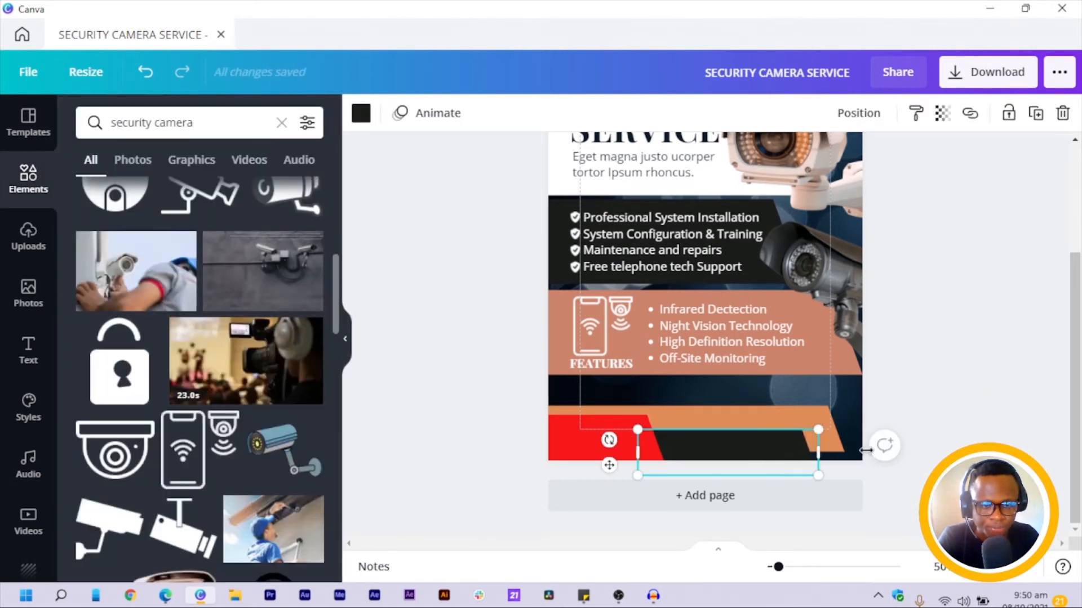
left_click_drag(865, 450, 908, 454)
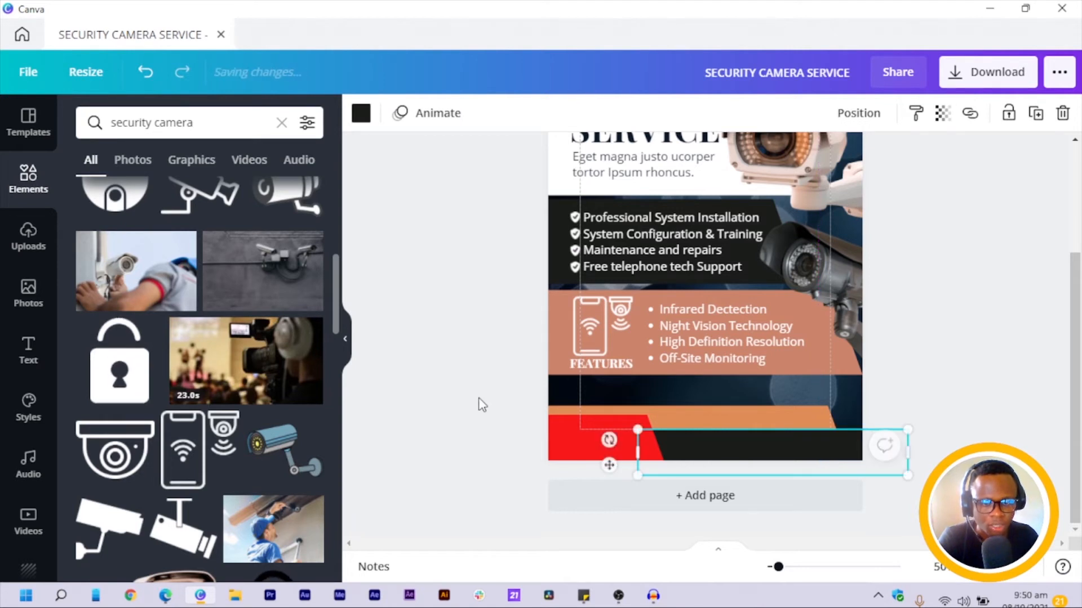
Move the orange strip up so more of it shows above the red and black strips.
left_click(754, 417)
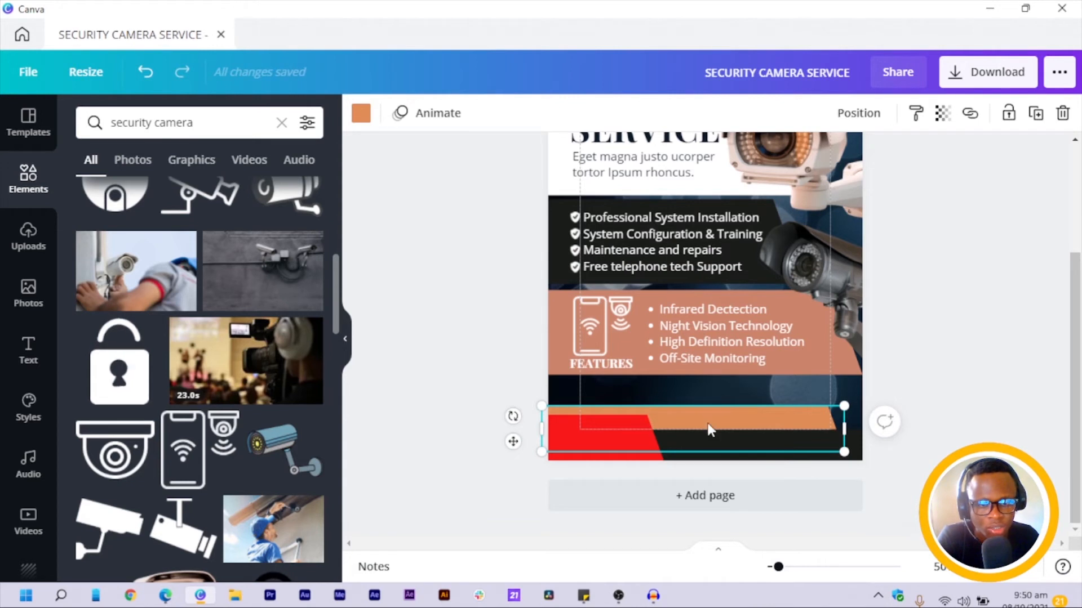
key("shift+Up")
key("shift+Up")
key("shift+Up")
key("shift+Up")
key("shift+Up")
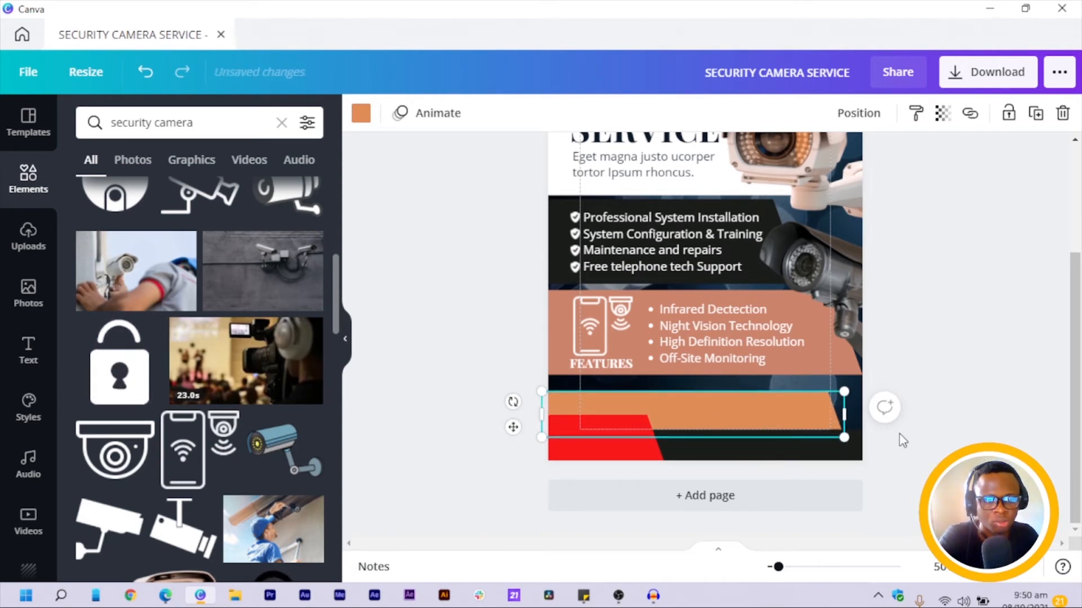
scroll(946, 402, "up", 3)
scroll(946, 401, "down", 2)
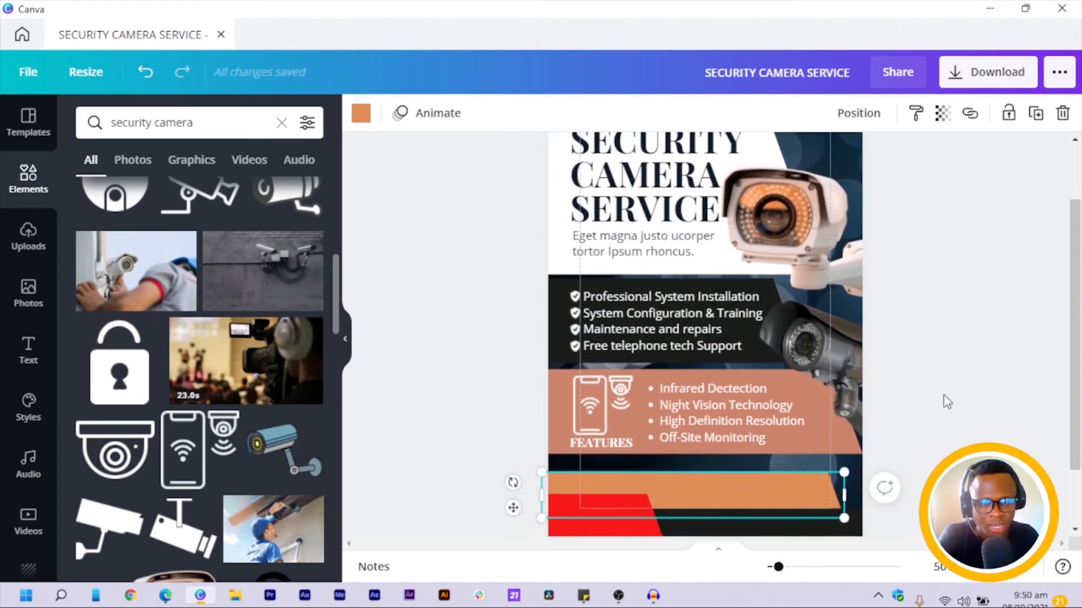
scroll(947, 402, "down", 3)
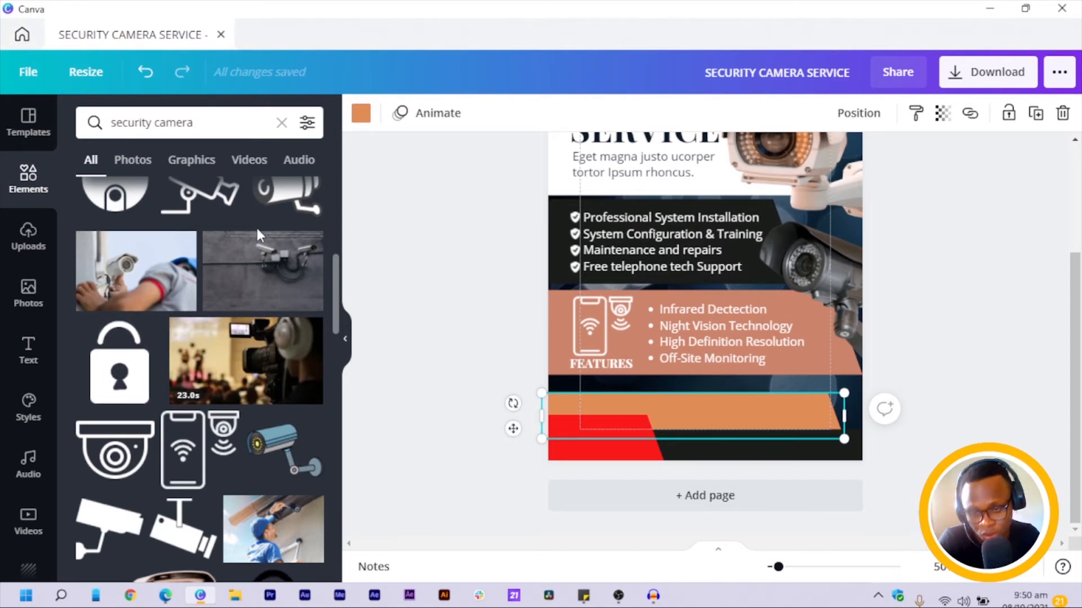
Create a blank Instagram Post design and list its Lines & Shapes elements.
left_click(23, 34)
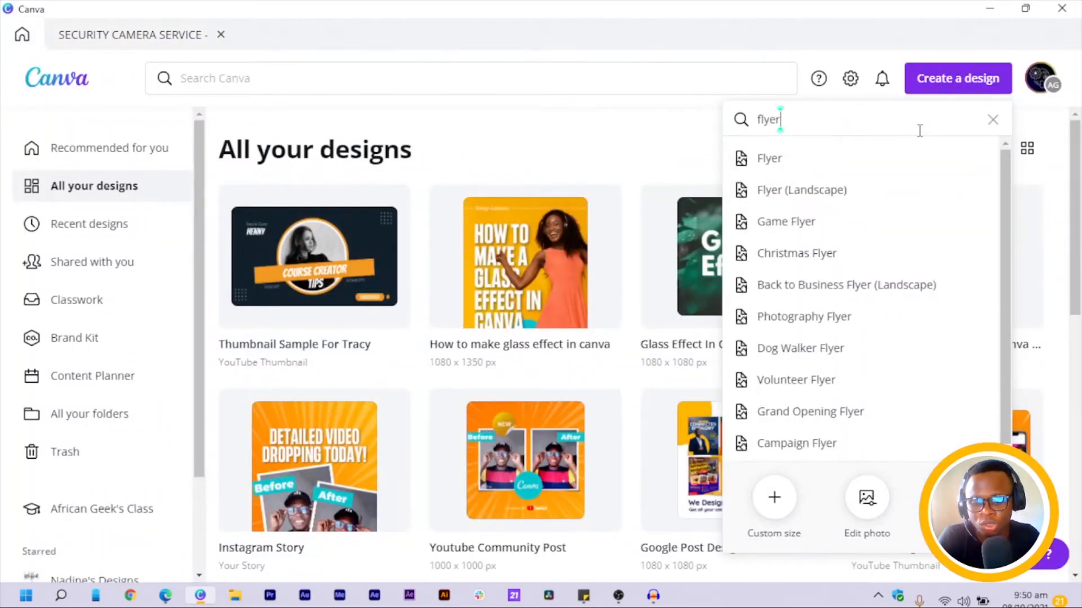
key("BackSpace")
key("BackSpace")
key("BackSpace")
key("BackSpace")
key("BackSpace")
type("INSTAGRA")
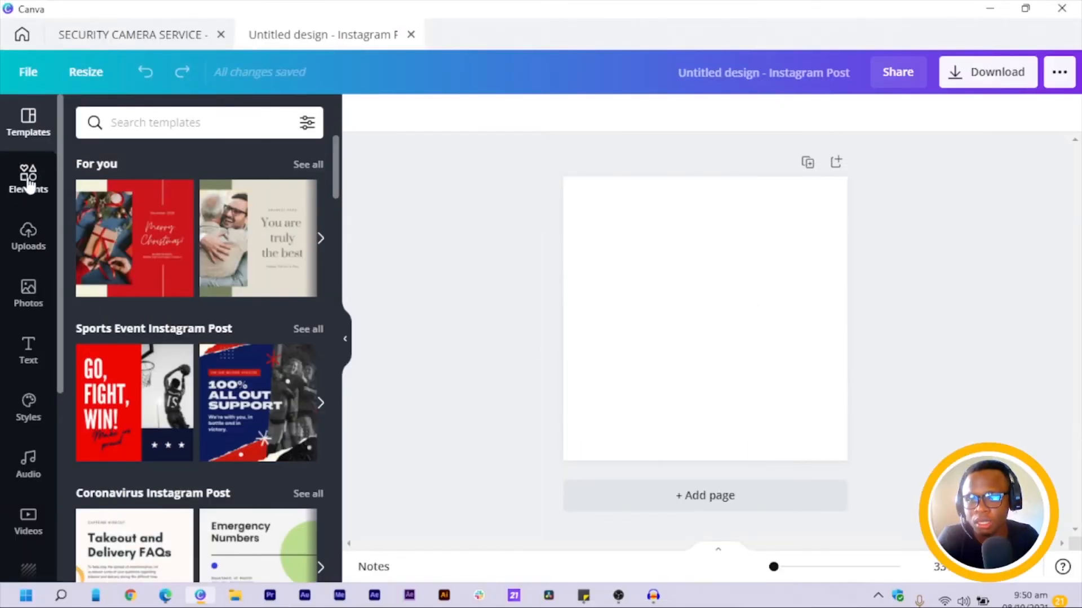
left_click(28, 180)
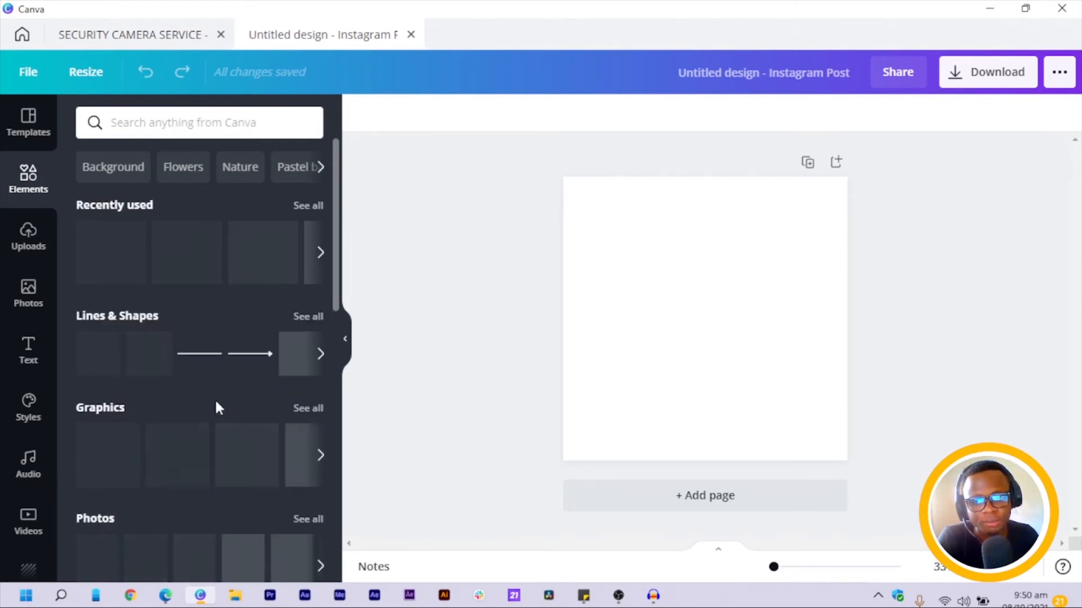
left_click(309, 317)
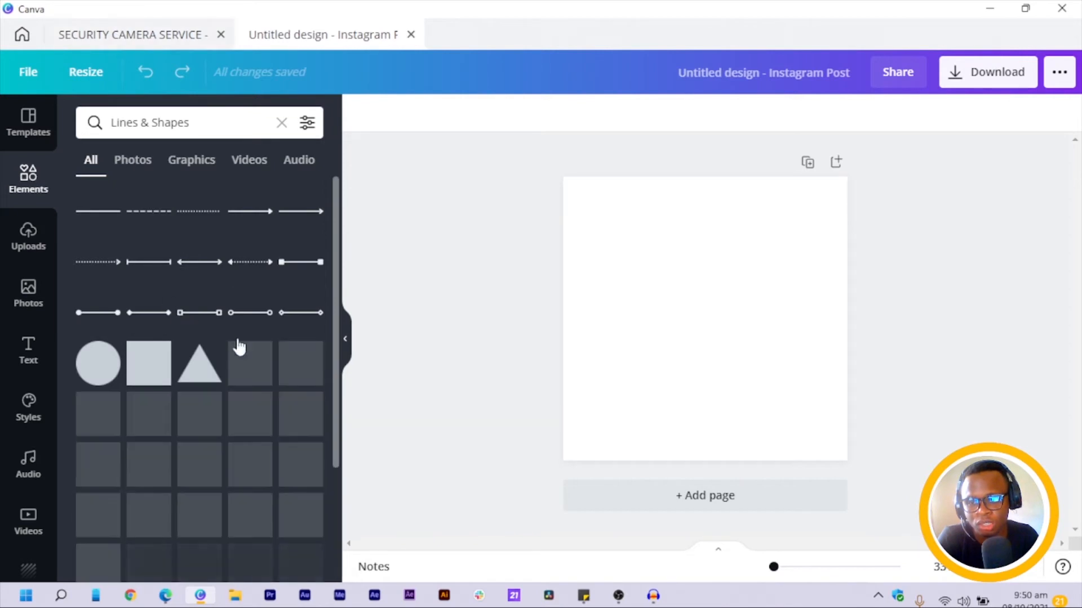
Copy the near-black band behind the flyer's services list and paste it into the blank Instagram Post design.
left_click(144, 23)
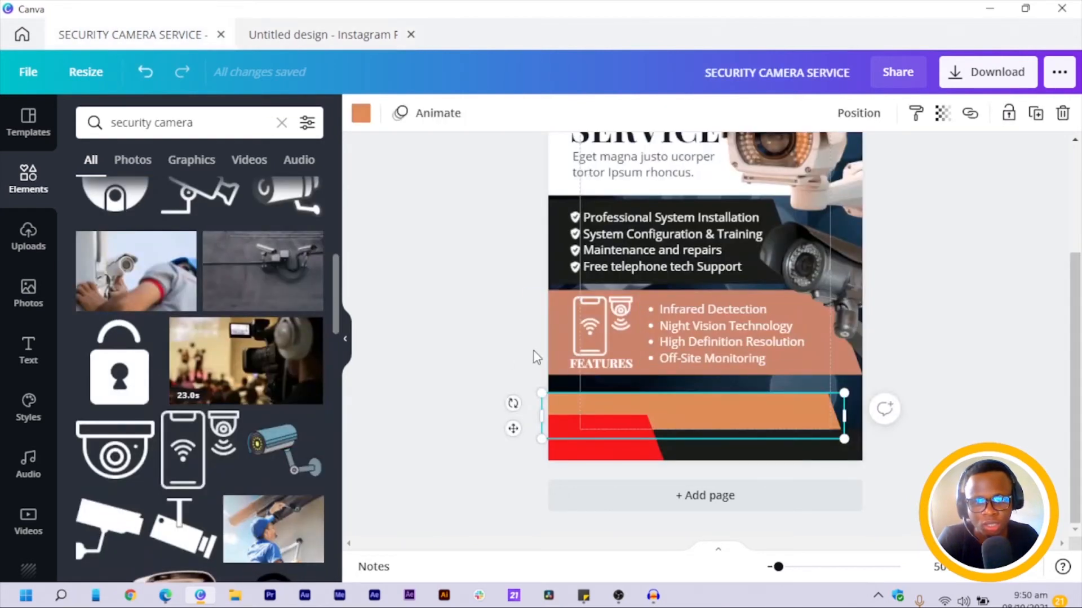
left_click(551, 372)
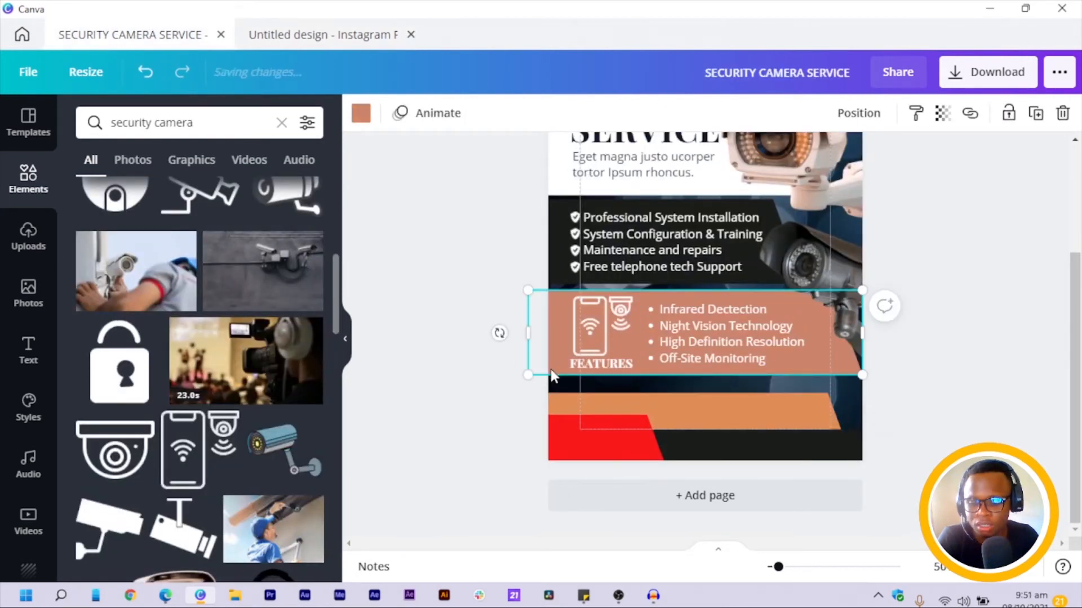
left_click(566, 270)
key("ctrl+c")
key("ctrl+Tab")
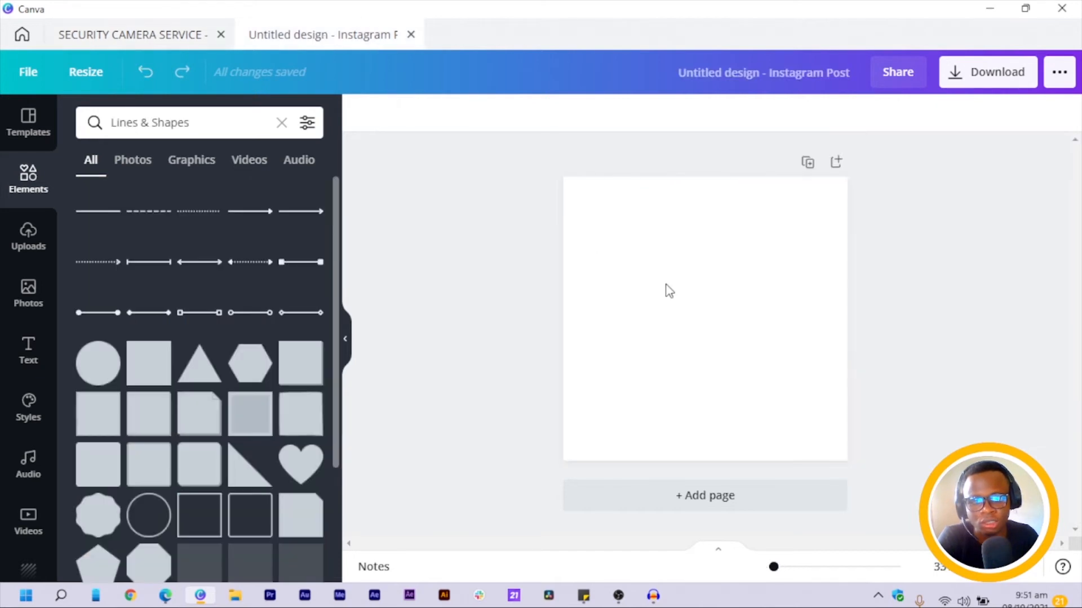
key("ctrl+v")
Enlarge the pasted near-black band to nearly the page width and centre it horizontally on the page.
left_click_drag(655, 345, 717, 315)
left_click_drag(588, 296, 612, 305)
key("Delete")
key("ctrl+z")
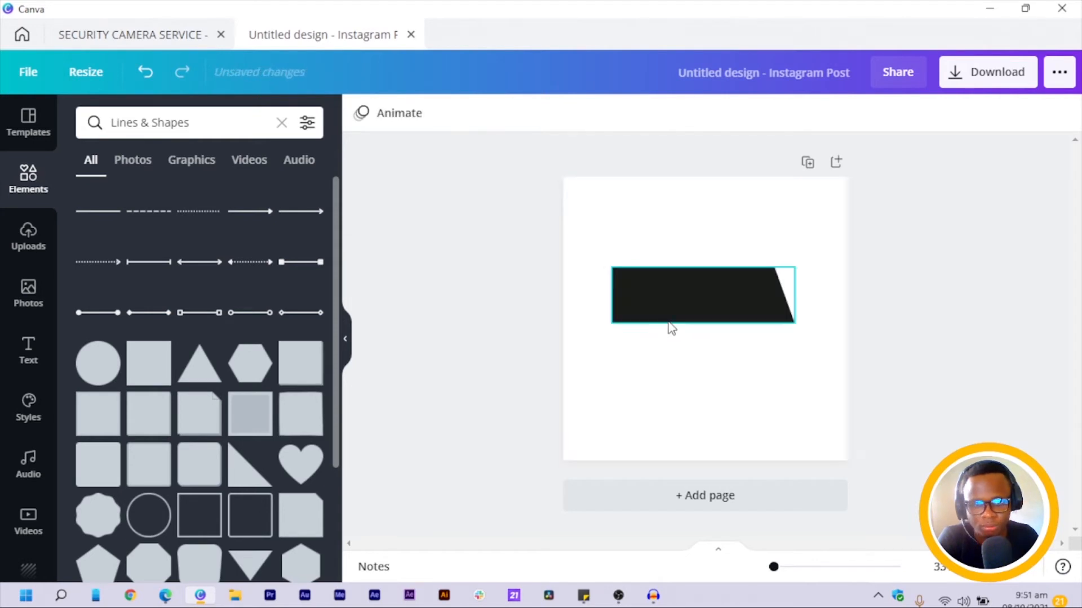
key("ctrl+z")
left_click(766, 309)
left_click_drag(795, 322, 830, 354)
mouse_move(678, 310)
left_mouse_down()
mouse_move(678, 328)
mouse_move(693, 324)
left_mouse_up()
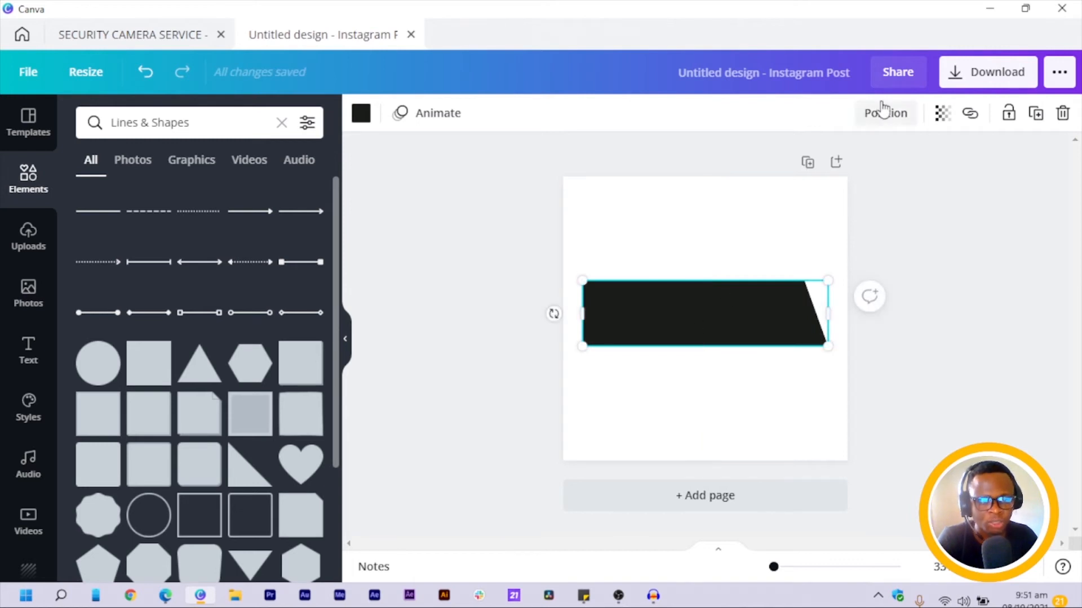
left_click(898, 117)
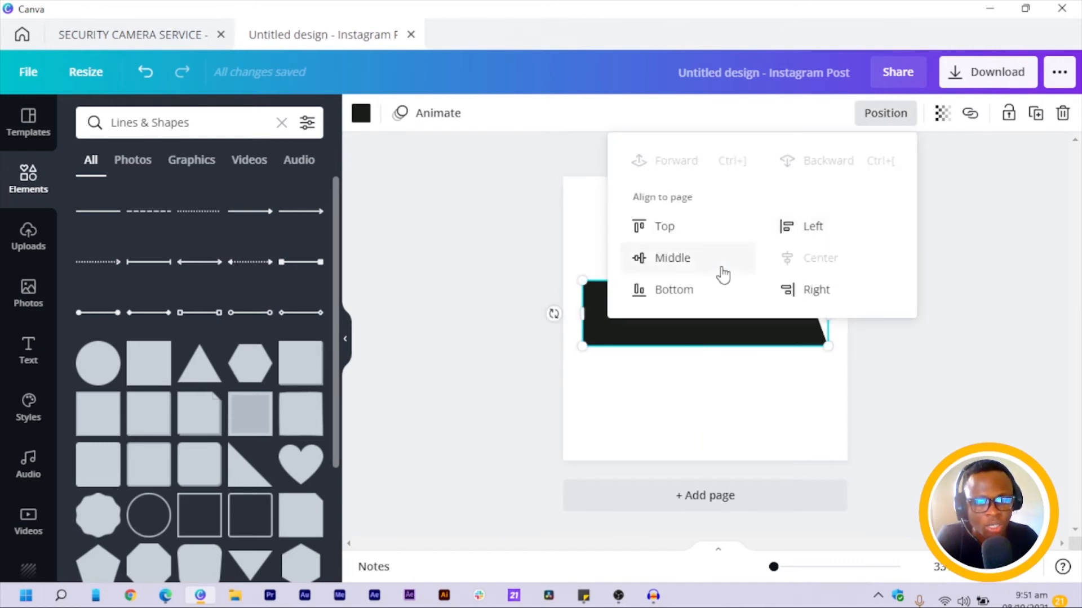
Start a PNG download of the band design with a transparent background at size 1.5.
left_click(1008, 71)
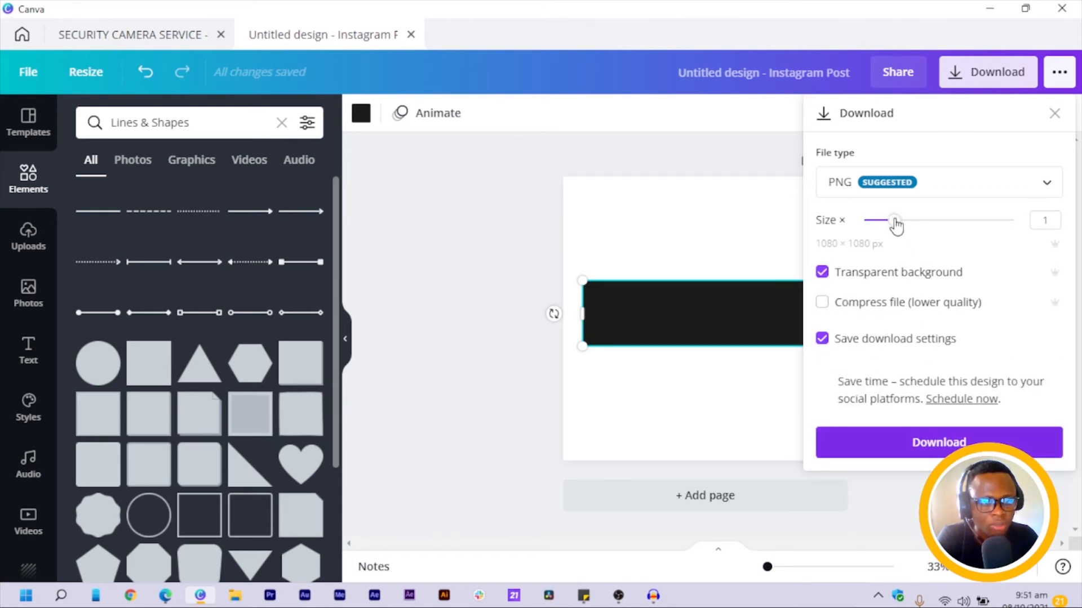
left_click_drag(896, 225, 921, 227)
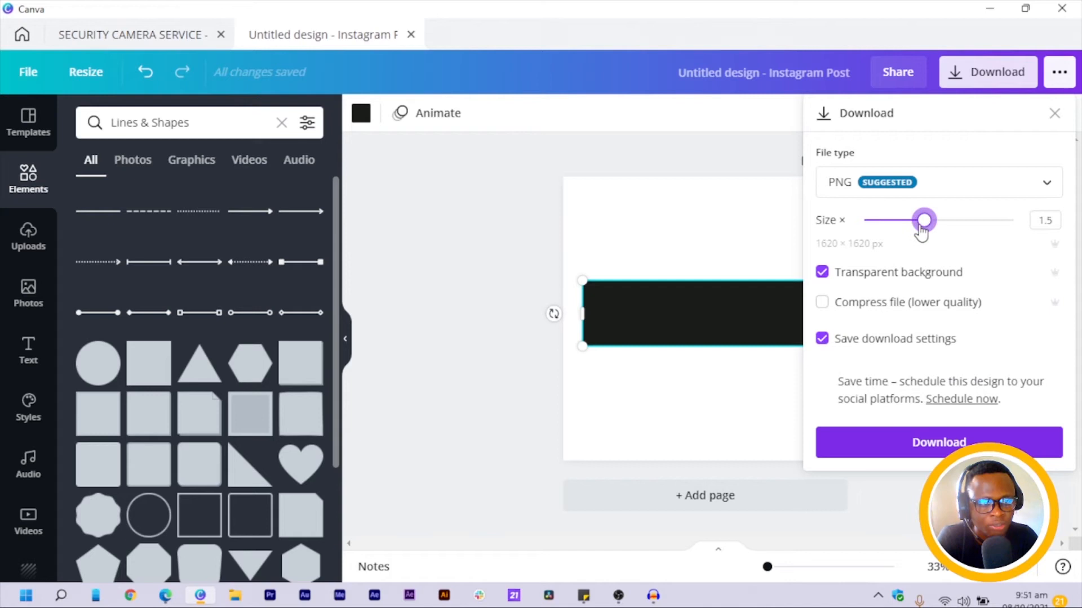
left_click(895, 442)
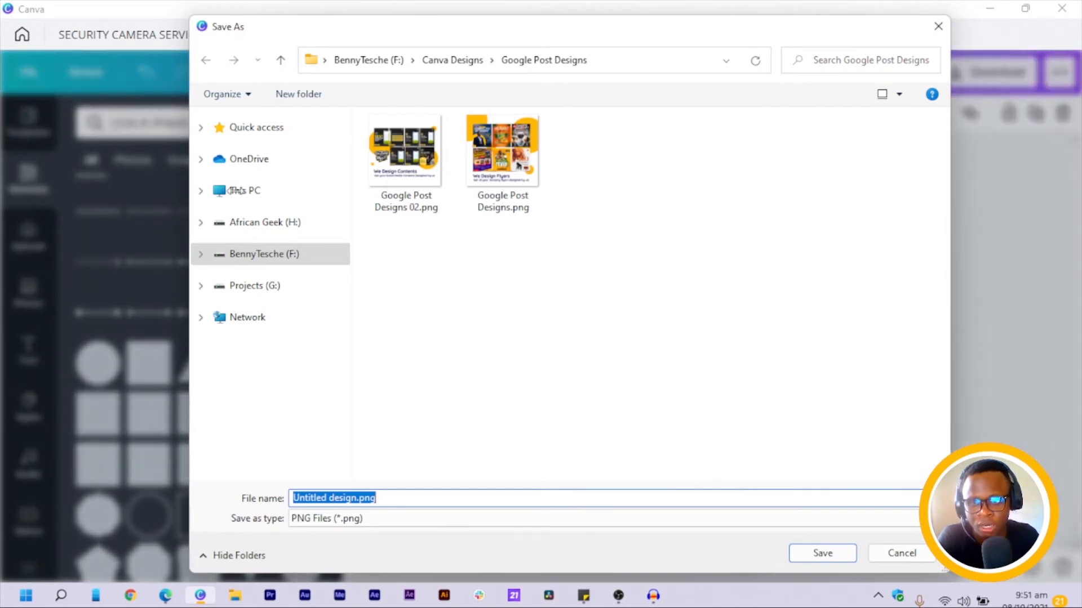
Save the exported PNG as sHADOW in the Downloads folder and return to the design.
left_click(254, 194)
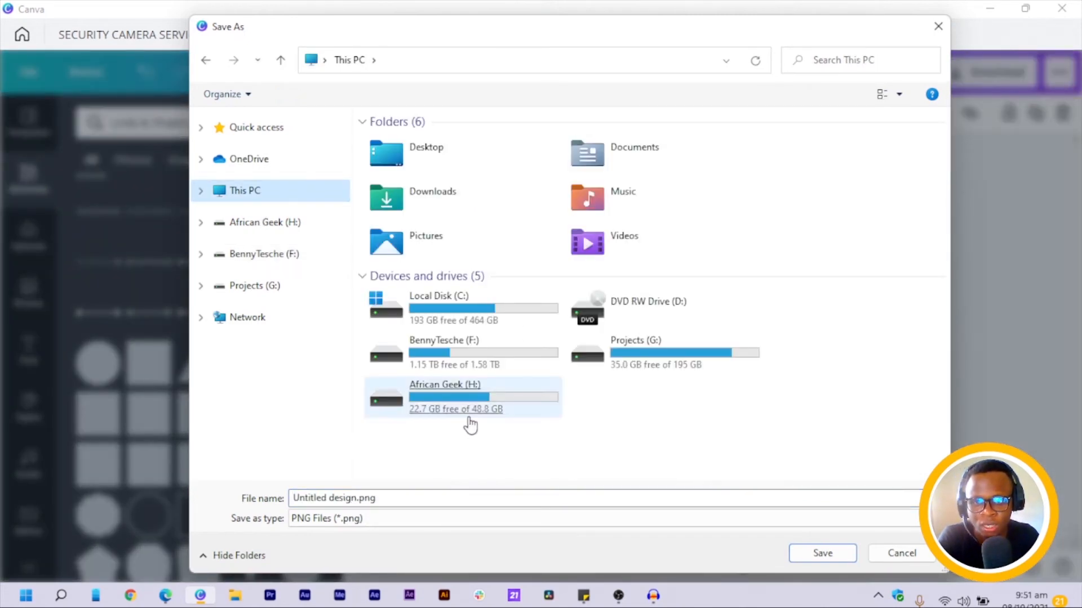
double_click(429, 217)
key("ctrl+a")
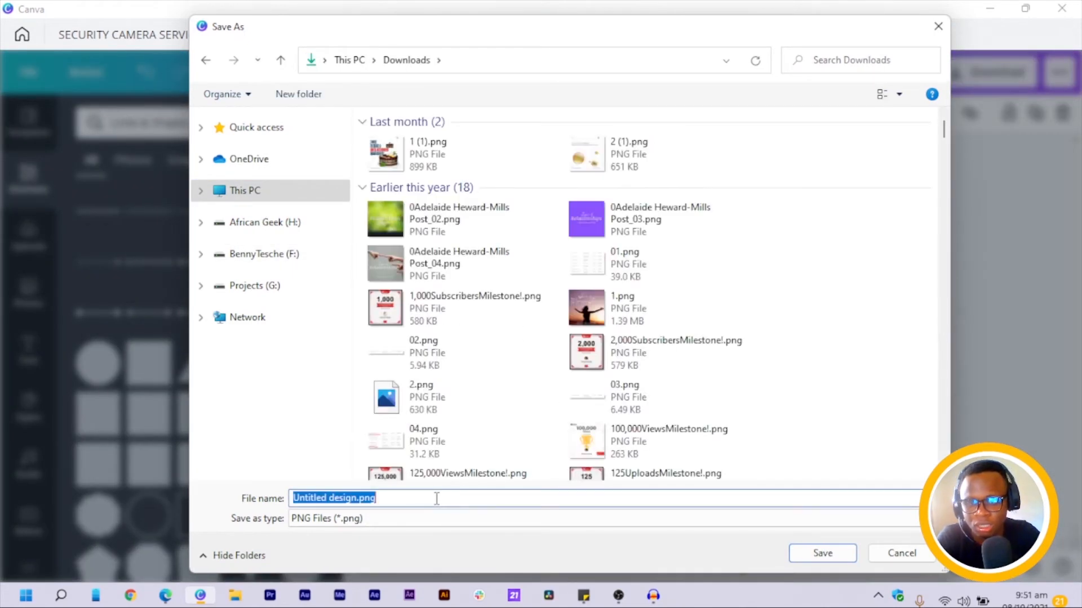
type("sHADOW")
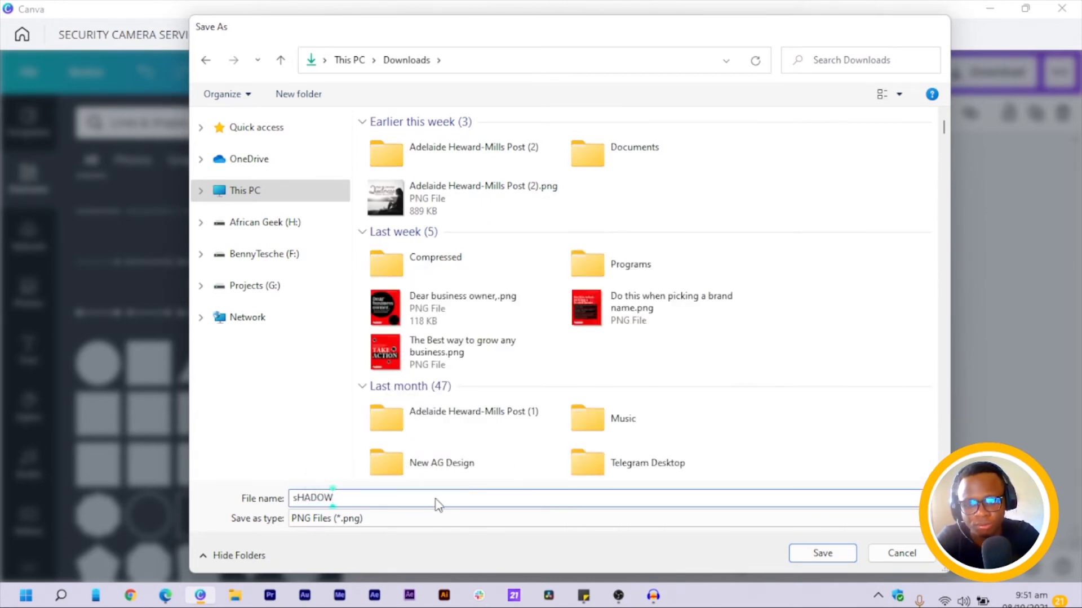
key("Return")
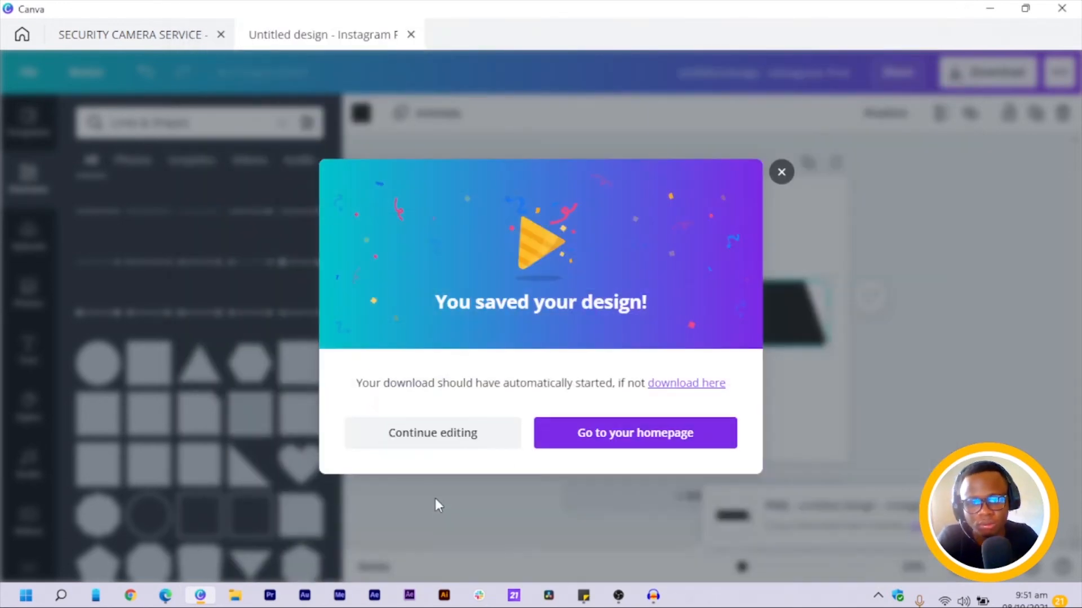
left_click(782, 172)
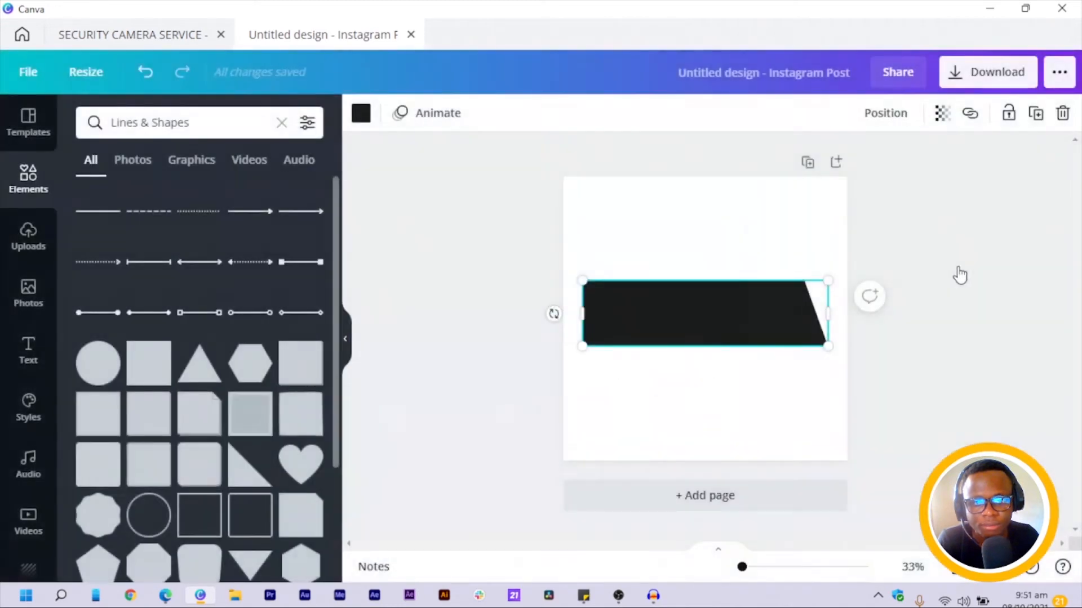
left_click(959, 250)
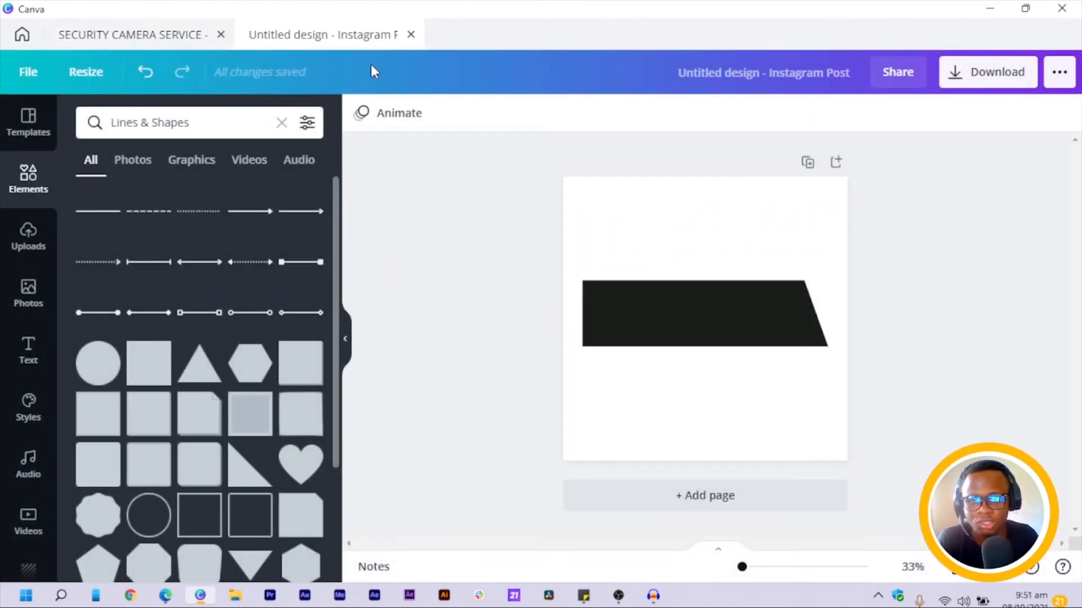
Upload the saved sHADOW image from the Downloads folder to the security camera flyer.
left_click(145, 36)
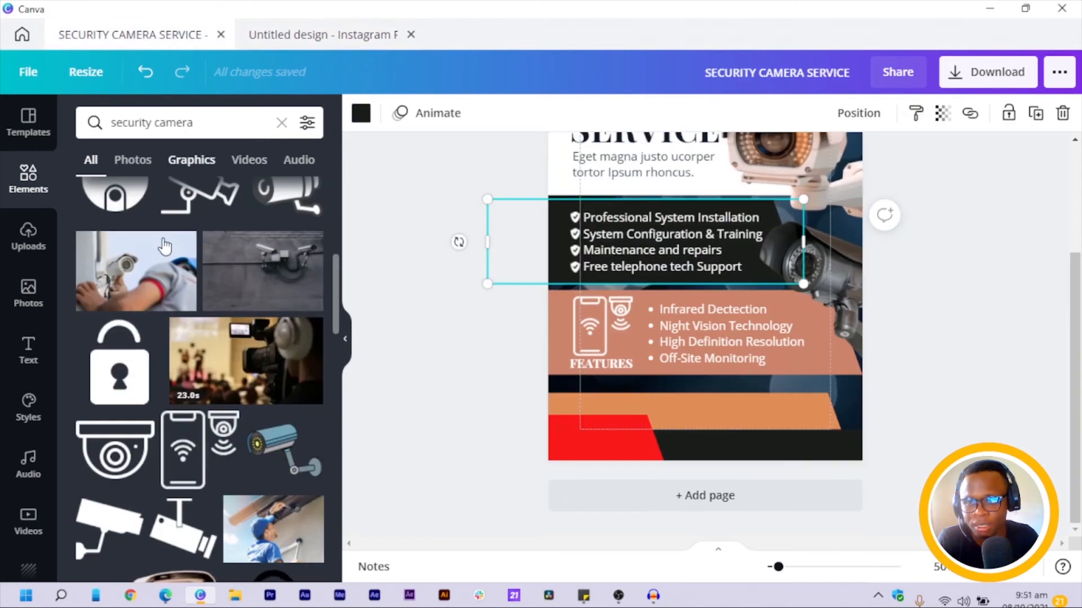
left_click(27, 237)
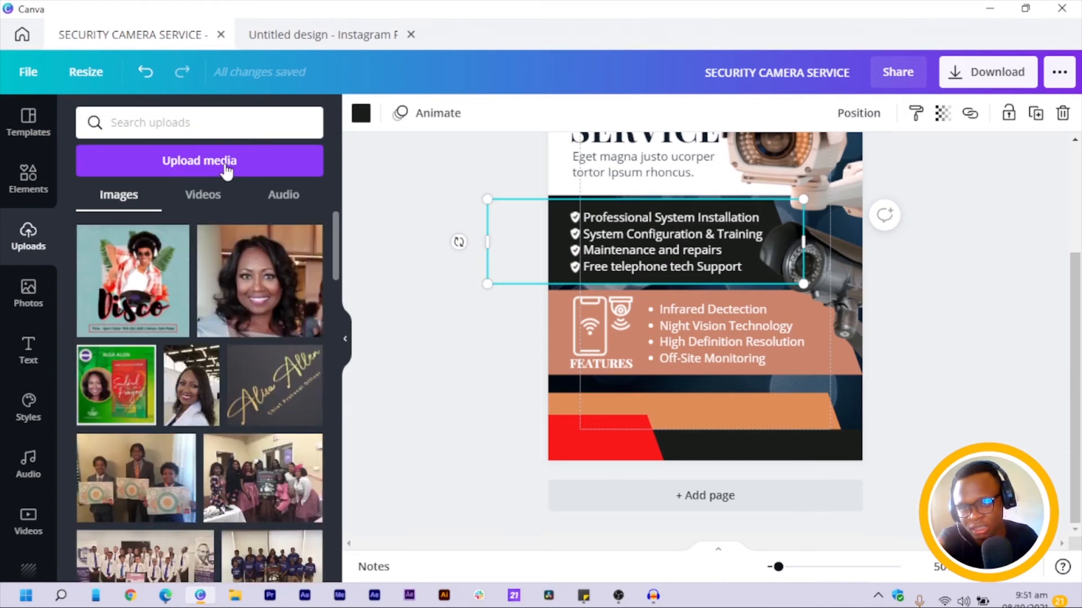
left_click(225, 164)
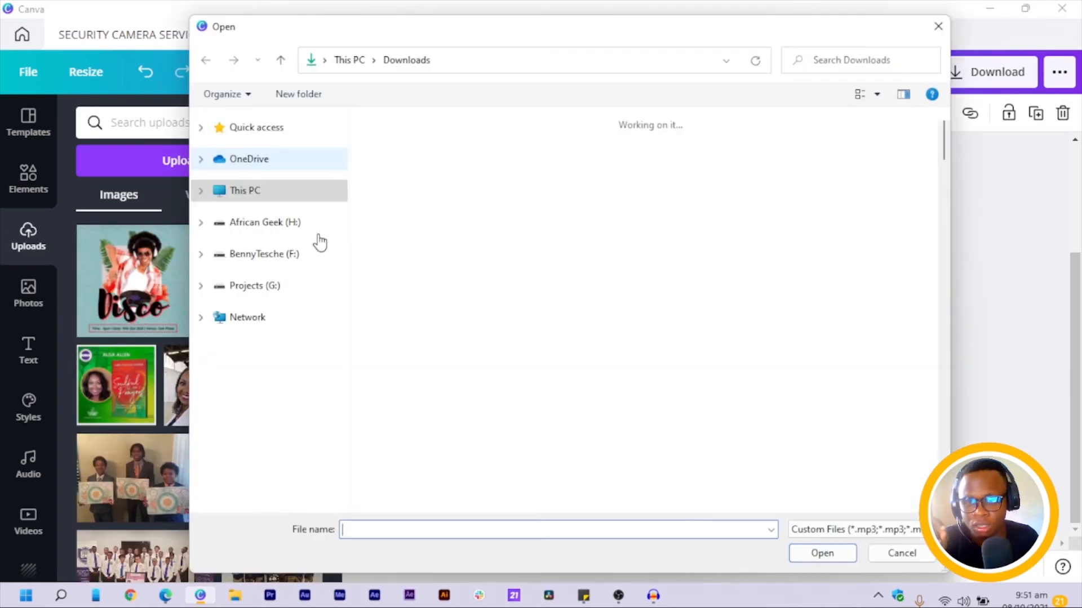
left_click(254, 197)
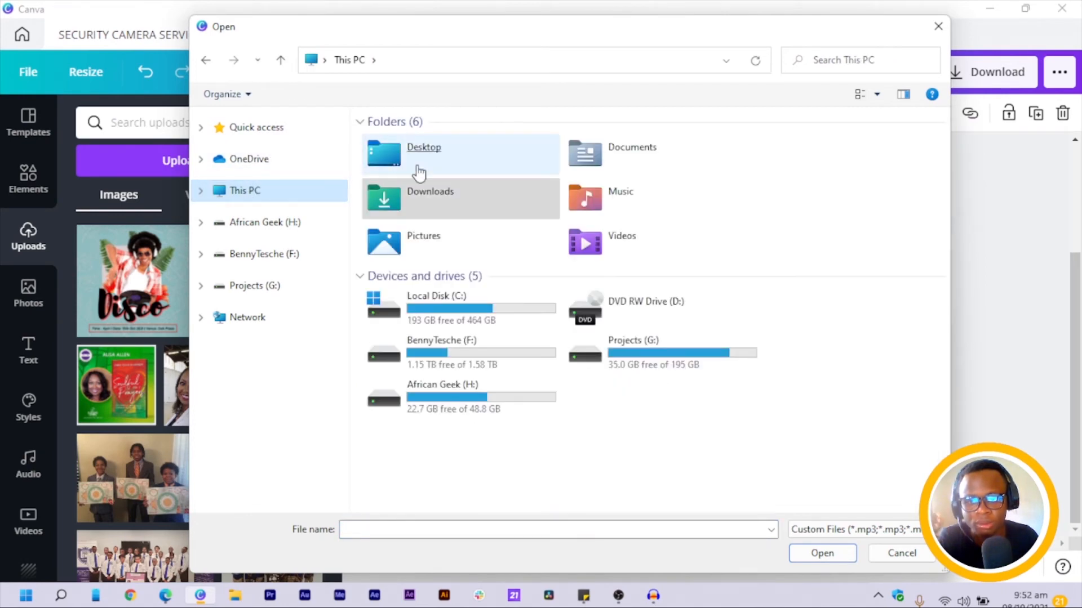
double_click(424, 190)
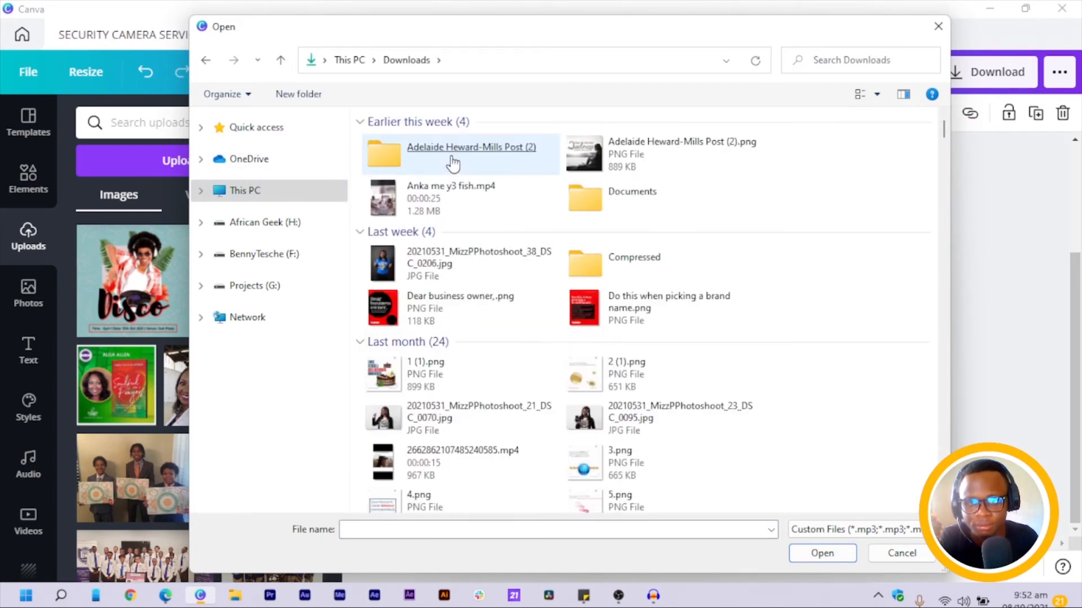
double_click(391, 176)
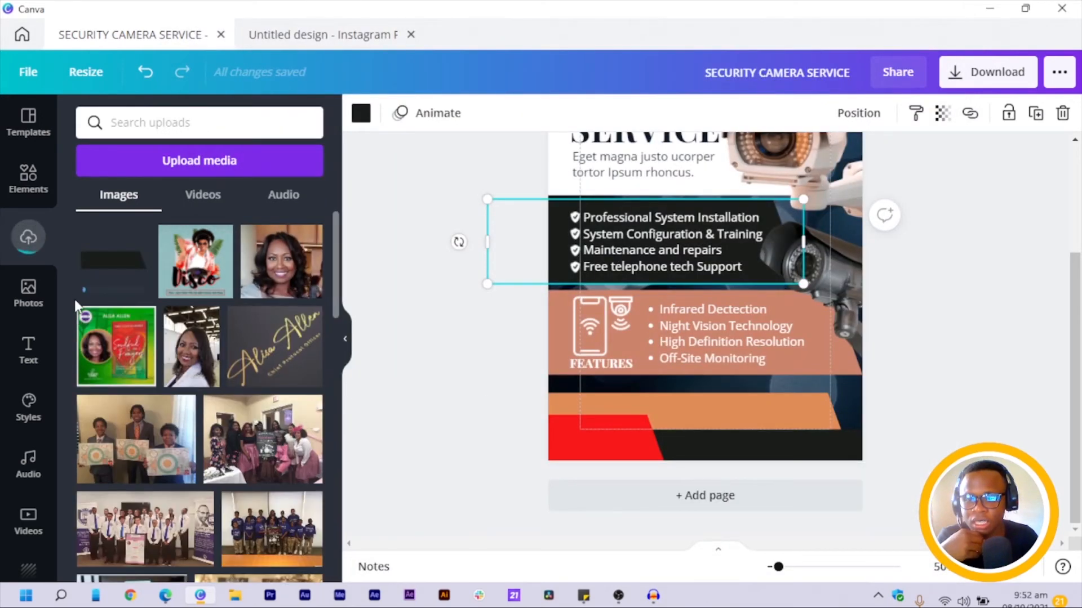
Place the uploaded shadow image over the features band, enlarge it slightly beyond the band, and layer it behind.
left_click(93, 262)
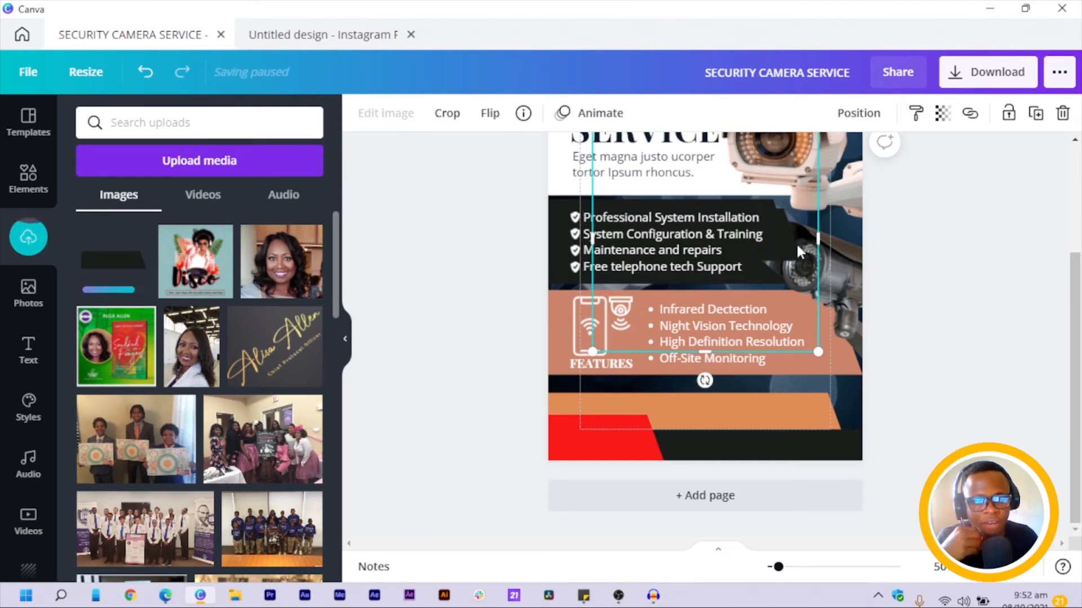
left_click_drag(796, 258, 631, 313)
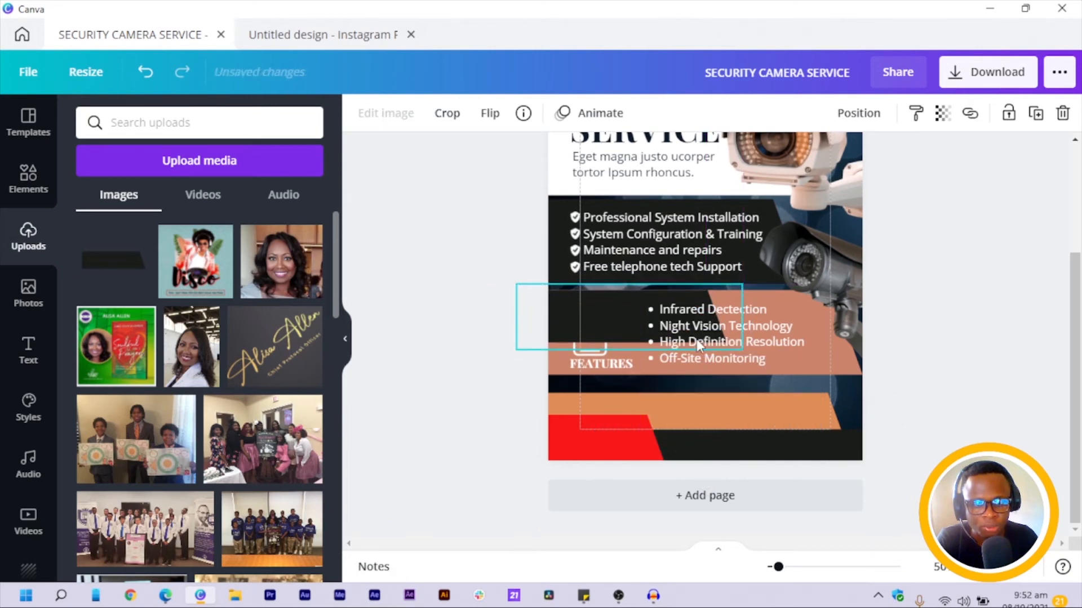
left_click_drag(743, 349, 898, 396)
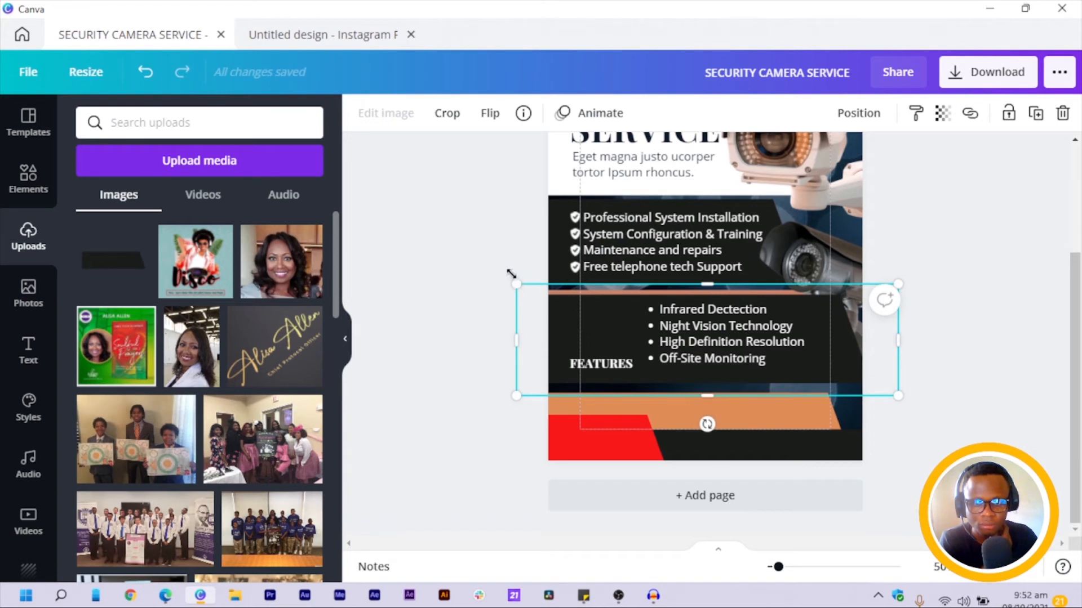
left_click_drag(511, 274, 507, 272)
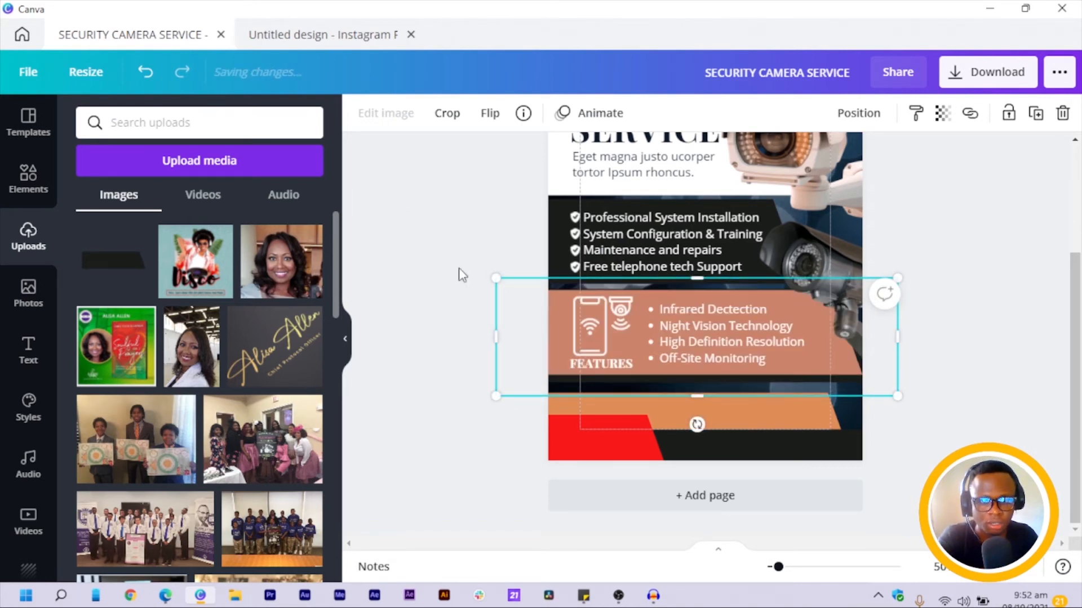
left_click(464, 403)
Set the blur of the shadow image behind the features band to 38.
left_click(577, 378)
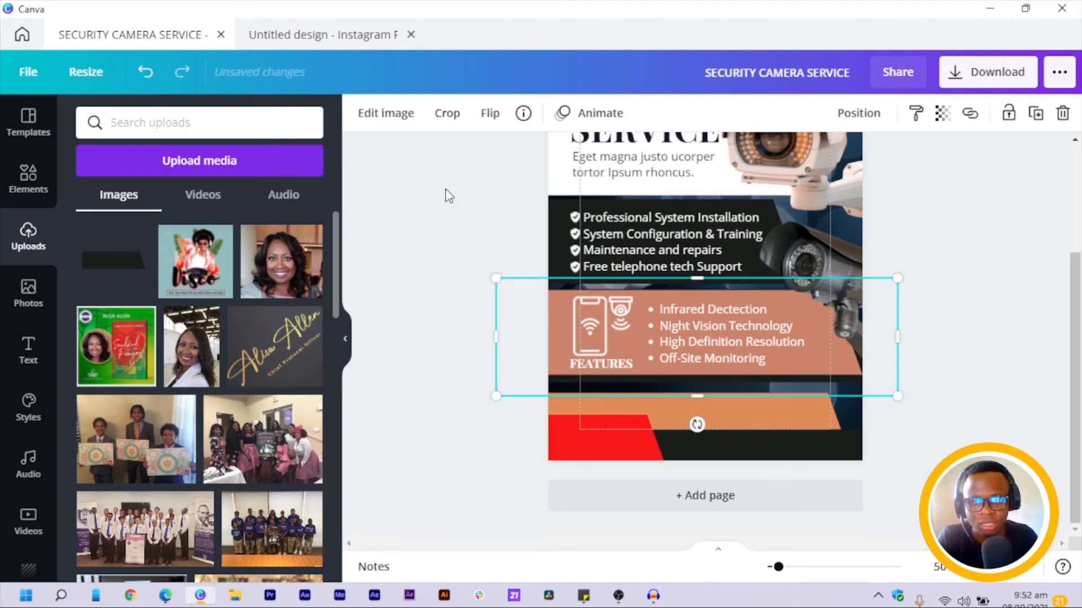
left_click(386, 113)
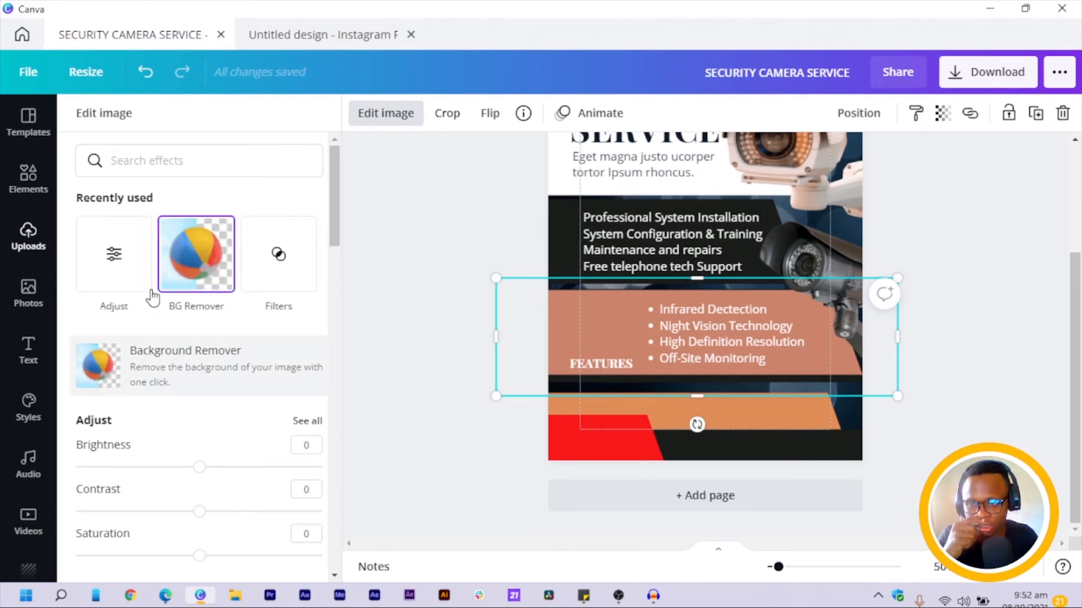
left_click(128, 260)
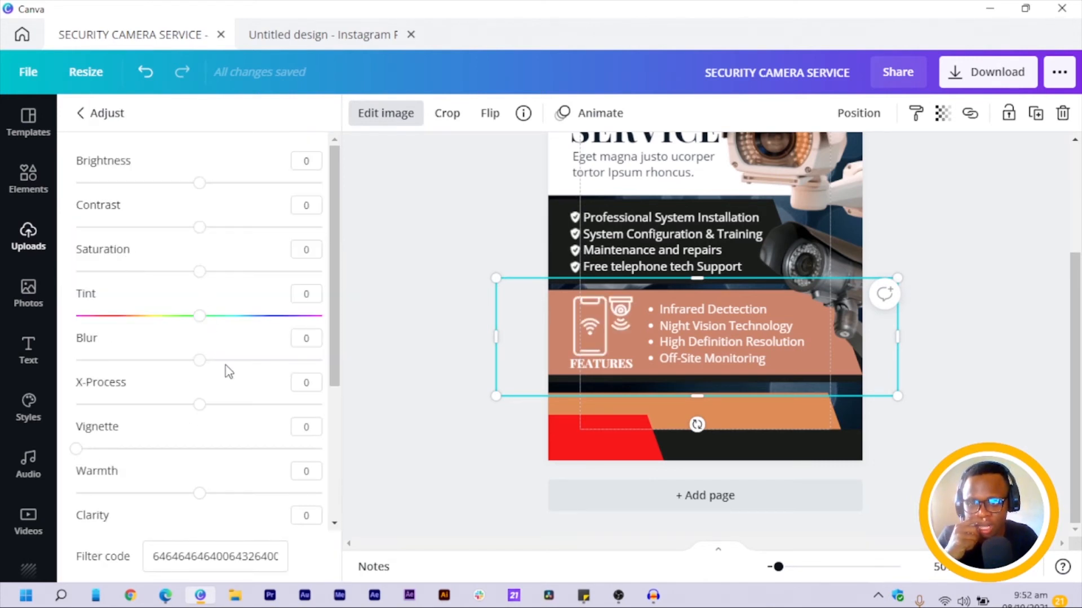
left_click_drag(198, 364, 248, 356)
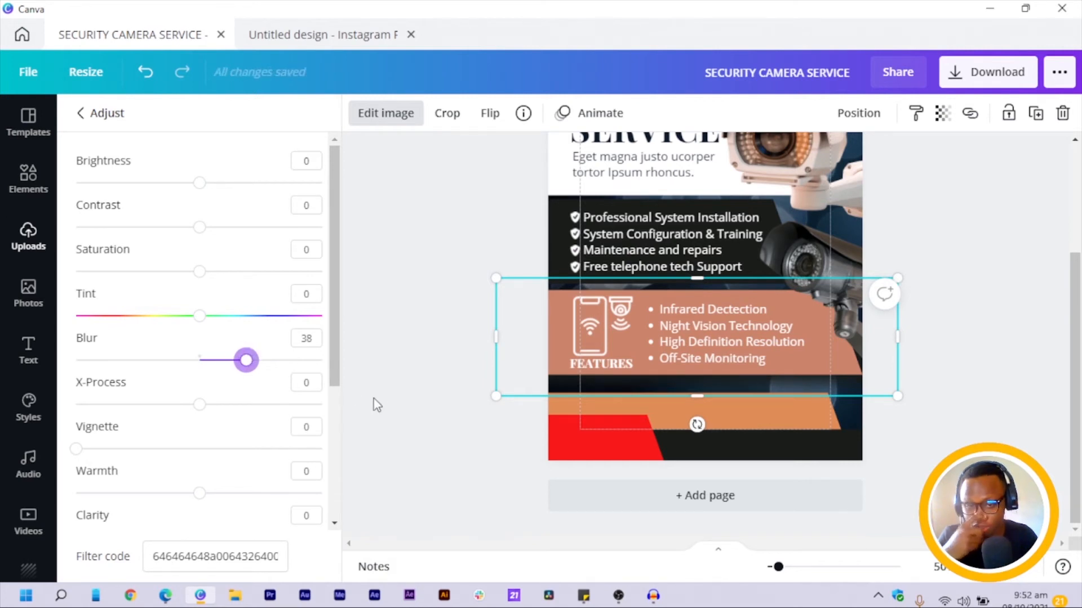
Send the three footer strips to the back and move them up together until the orange strip tucks under the features band.
left_click_drag(434, 431, 677, 425)
right_click(683, 427)
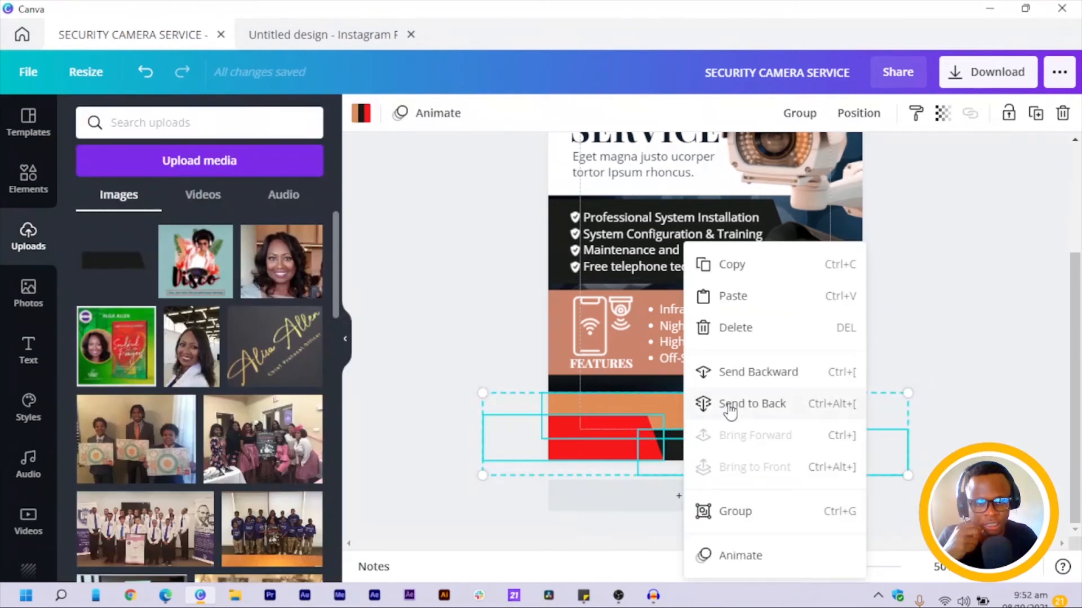
left_click(736, 416)
key("shift+Up")
key("shift+Up")
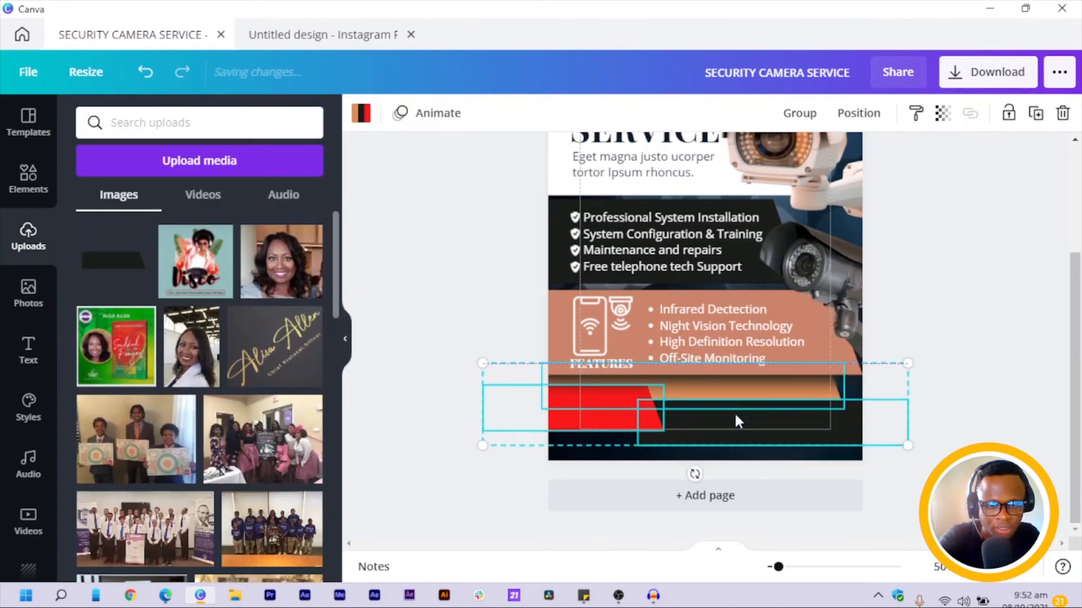
Move the three footer strips down together so the orange strip starts just below the features band.
key("shift+Down")
left_click(472, 362)
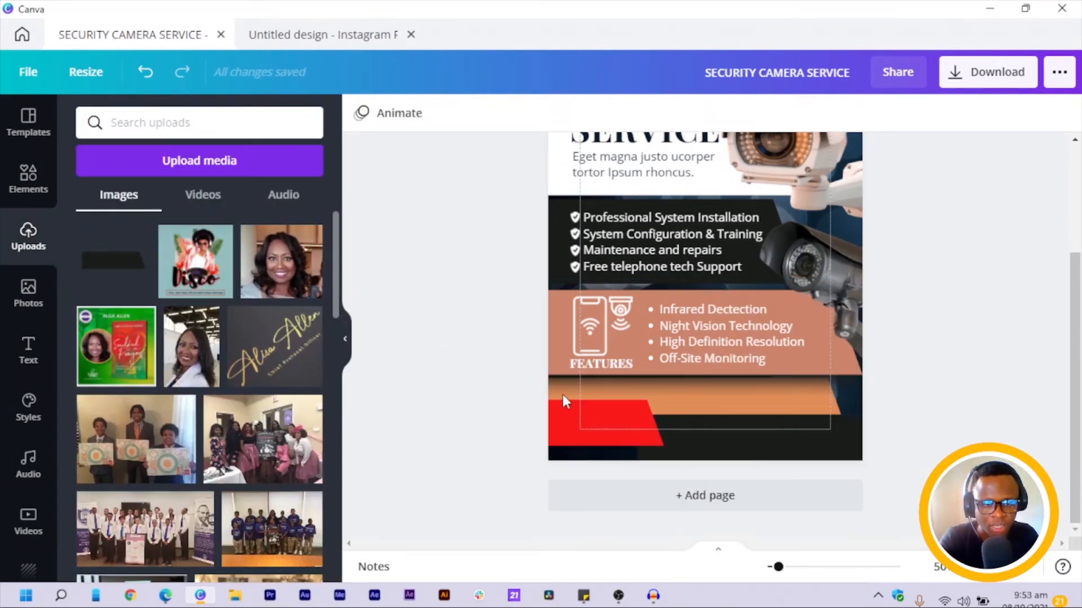
left_click(676, 408)
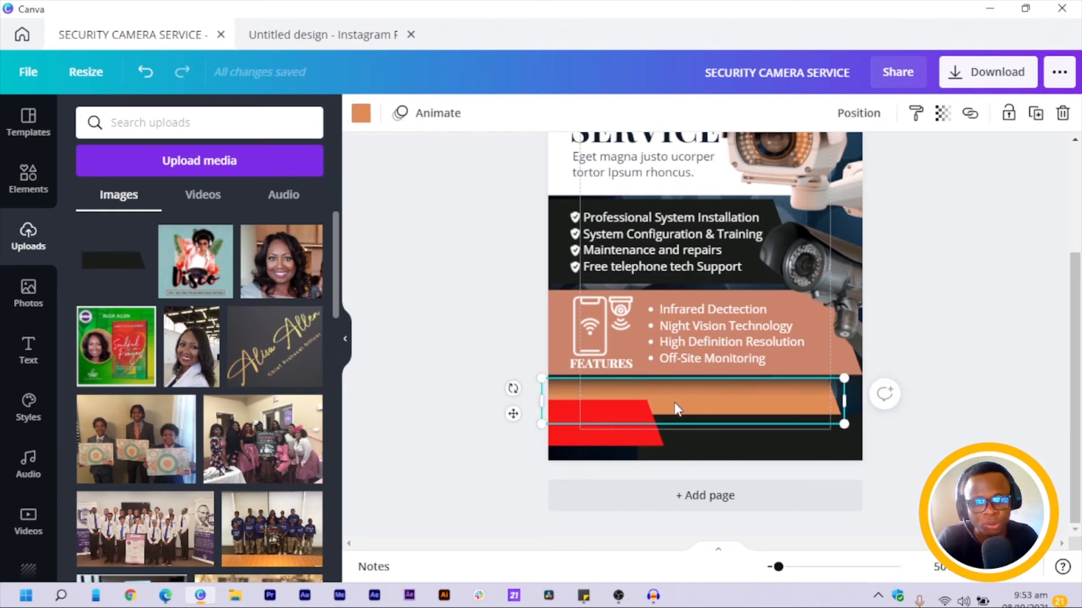
key("Escape")
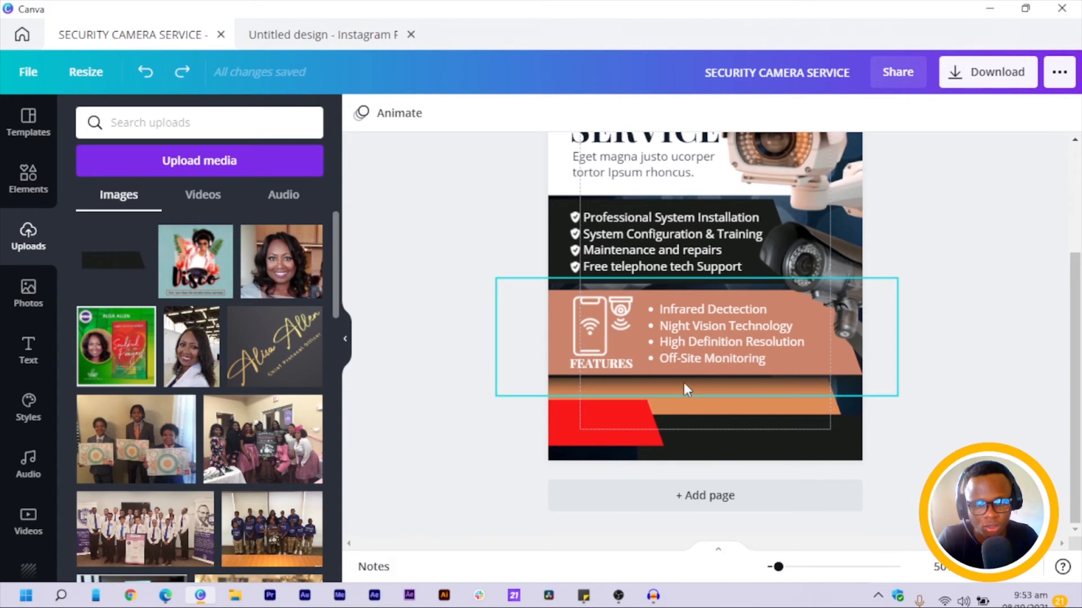
Duplicate the features band's blurred shadow image onto the services band and layer the copy behind the band and its text.
left_click_drag(684, 389, 674, 264)
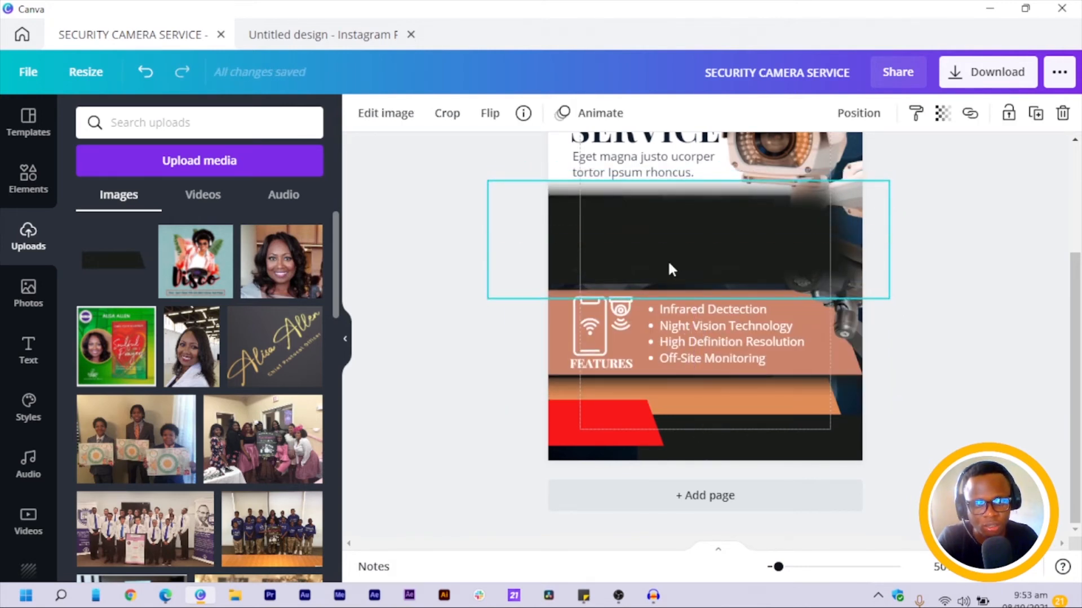
right_click(670, 267)
left_click(729, 326)
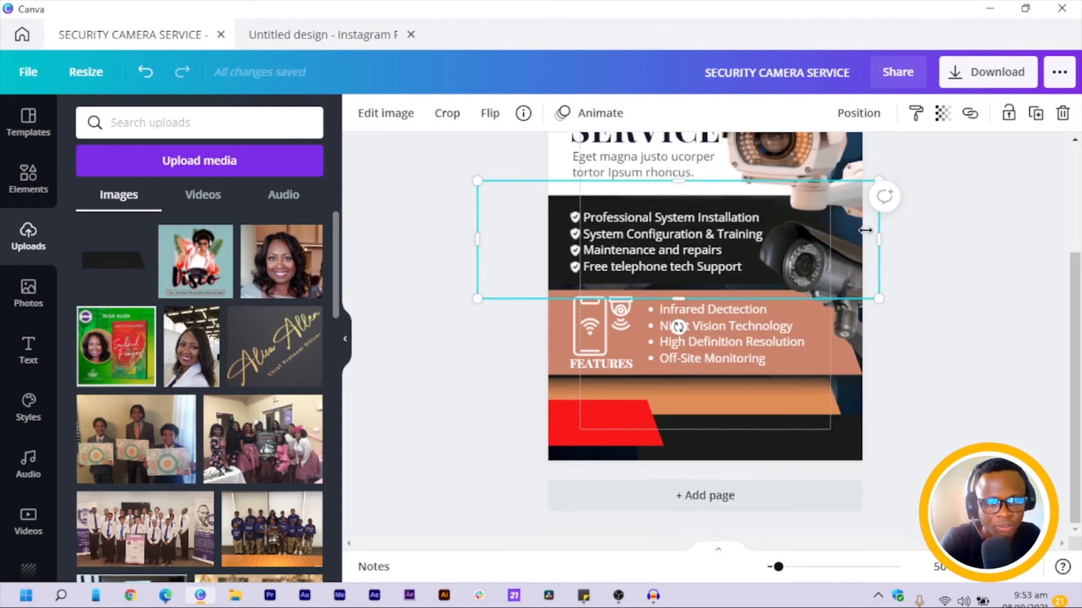
Narrow the services shadow so it ends before the black camera, shift it slightly right, and trim its upper edge below the band's top.
left_click_drag(865, 231, 759, 246)
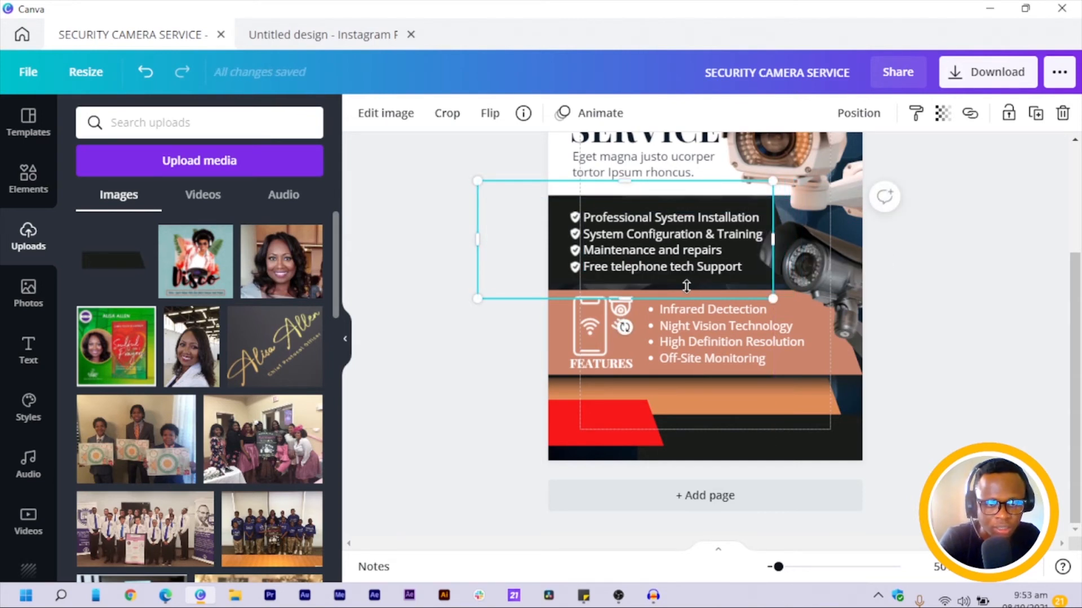
key("Right")
key("Right")
key("Right")
key("Right")
key("Right")
key("Right")
key("Right")
key("Right")
key("Right")
key("Right")
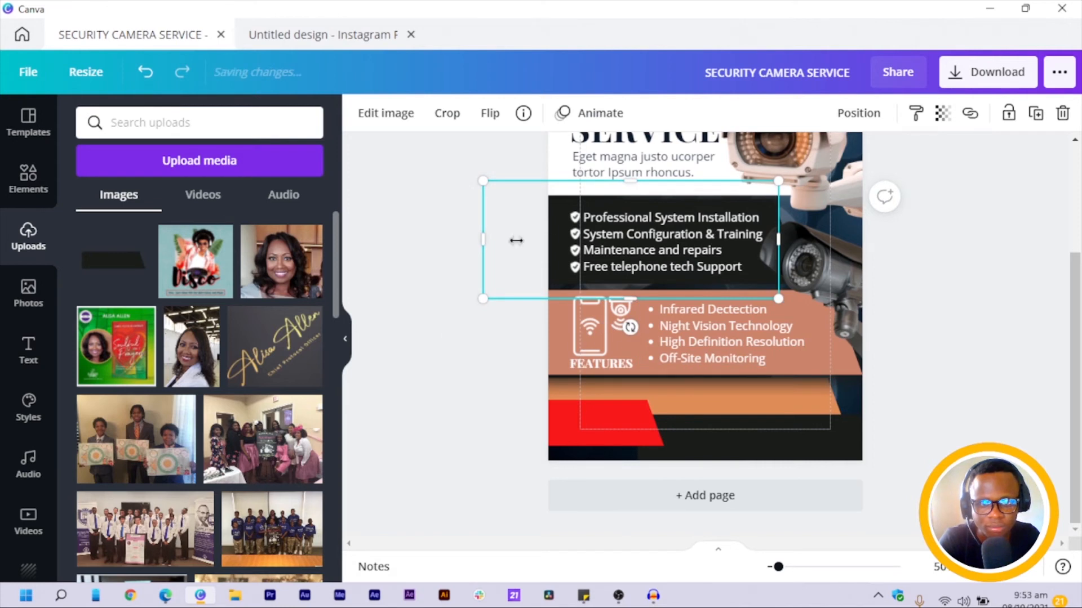
left_click_drag(645, 206, 645, 206)
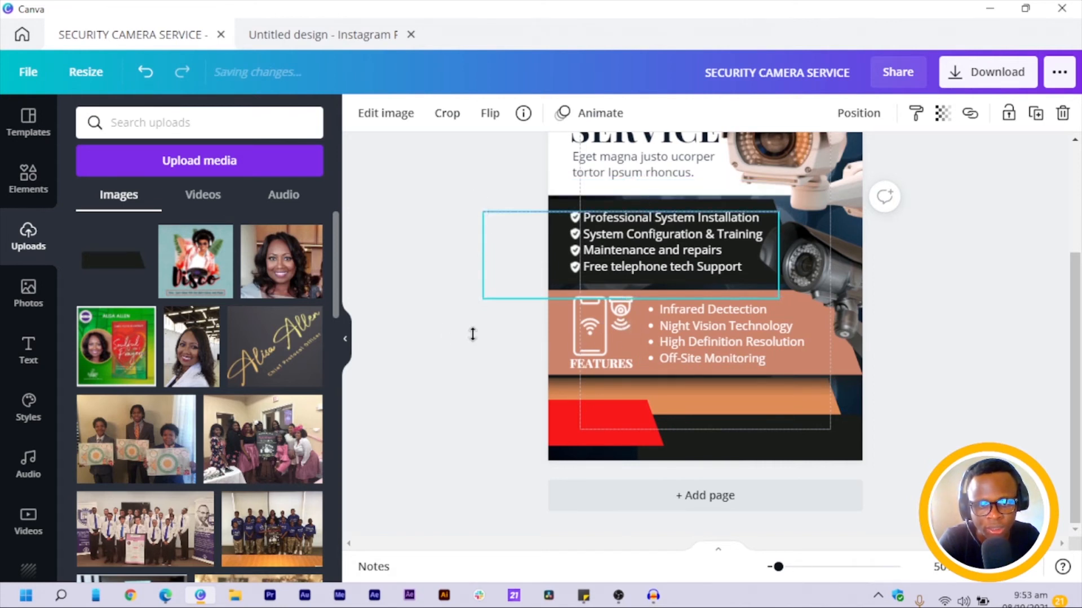
Move the features band, its contents, both shadows and the black camera up slightly together and send them to the back.
left_click(677, 361)
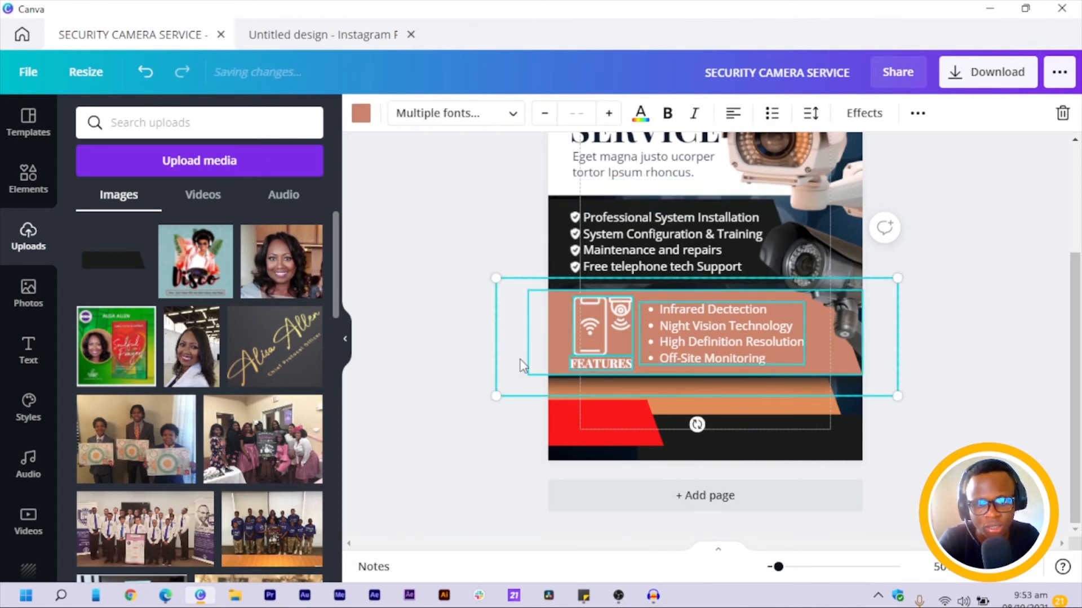
left_click(450, 338)
left_click_drag(514, 370, 762, 291)
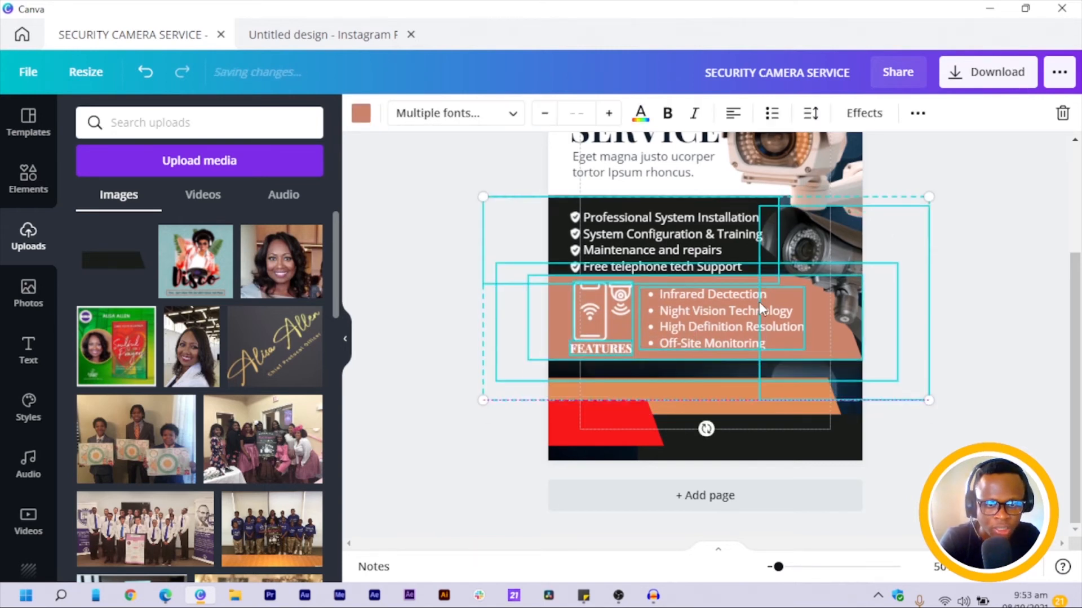
right_click(658, 329)
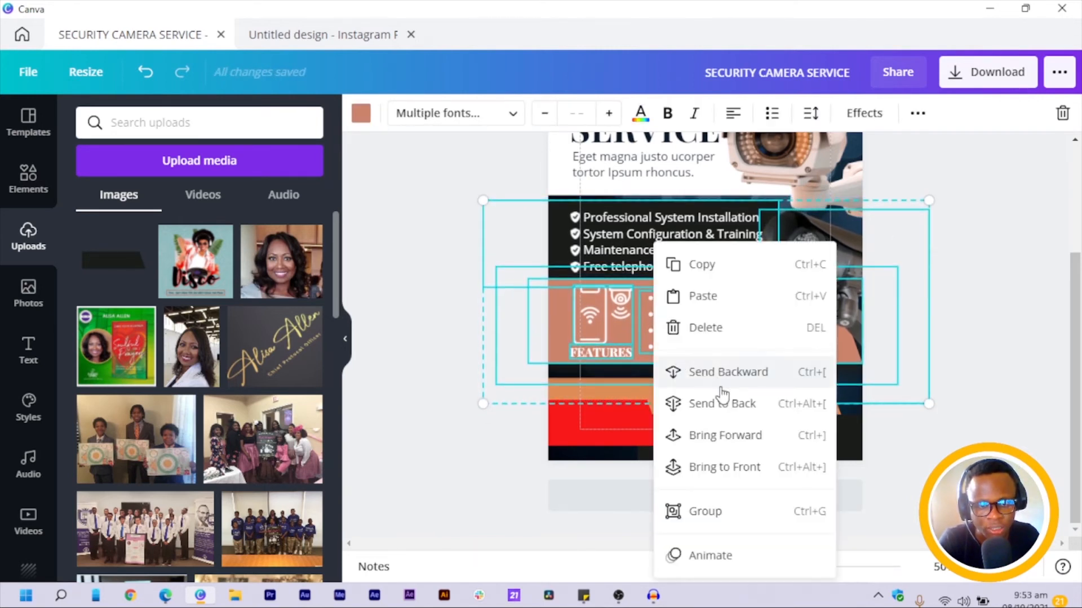
left_click(722, 405)
left_click(411, 339)
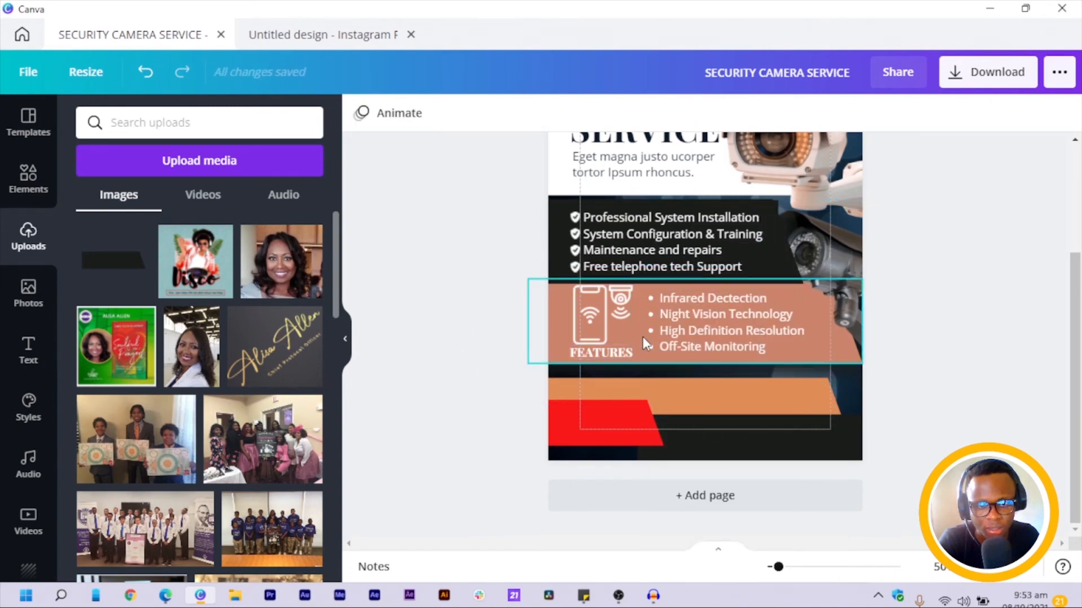
Send the features band to the back and remove the shadow image covering it.
left_click(546, 326)
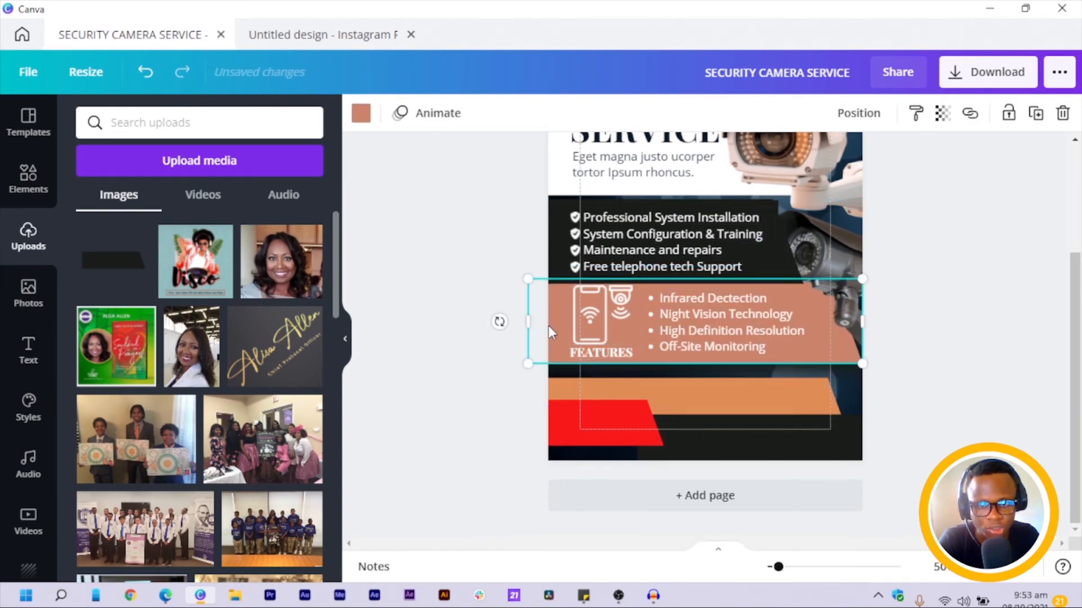
right_click(549, 326)
left_click(626, 417)
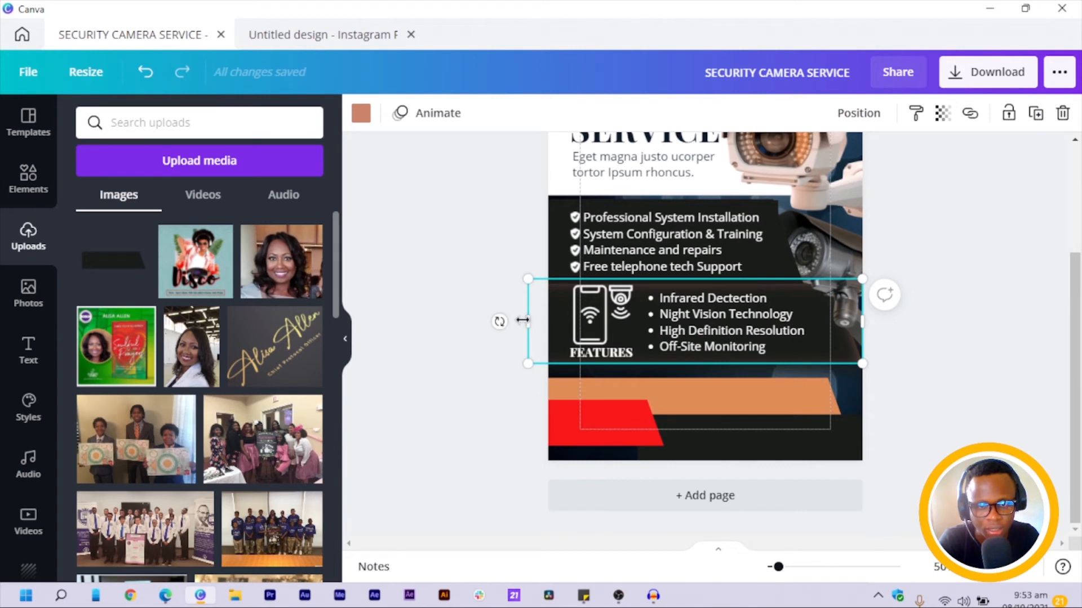
left_click(833, 340)
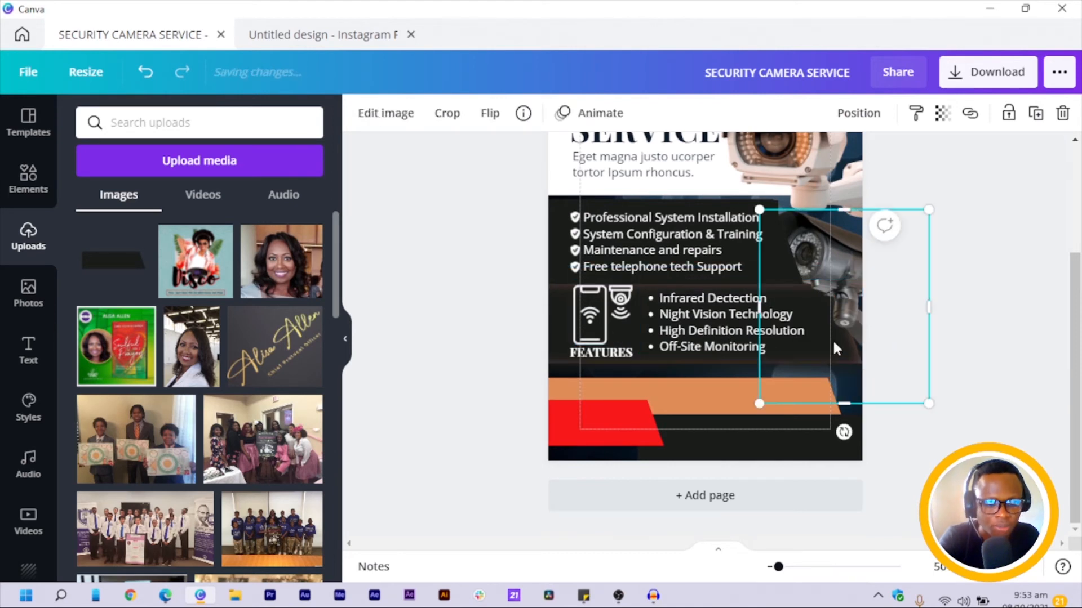
left_click(560, 369)
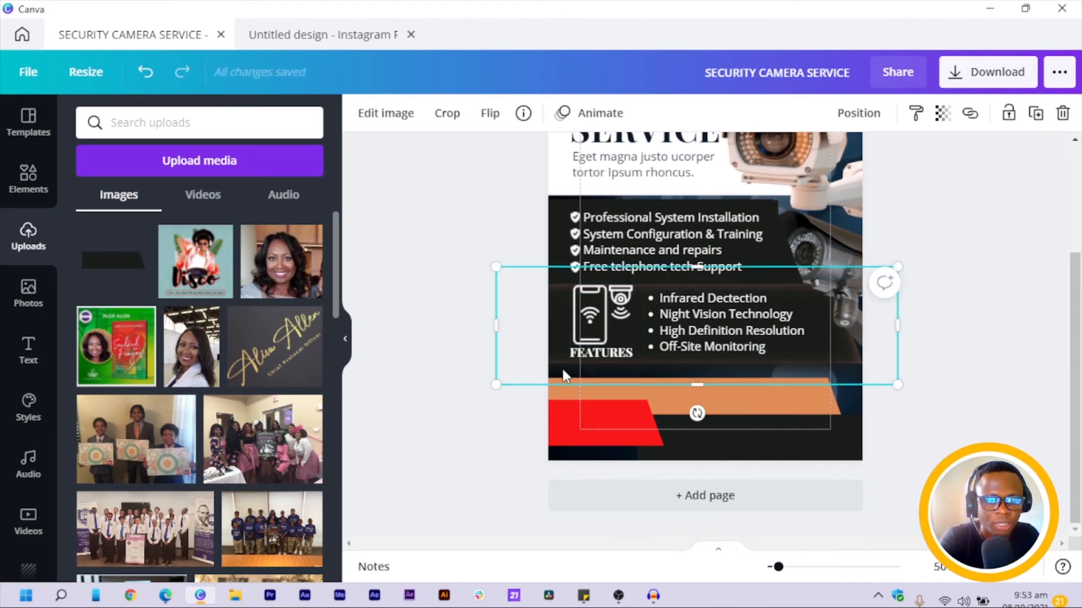
left_click_drag(560, 368, 524, 359)
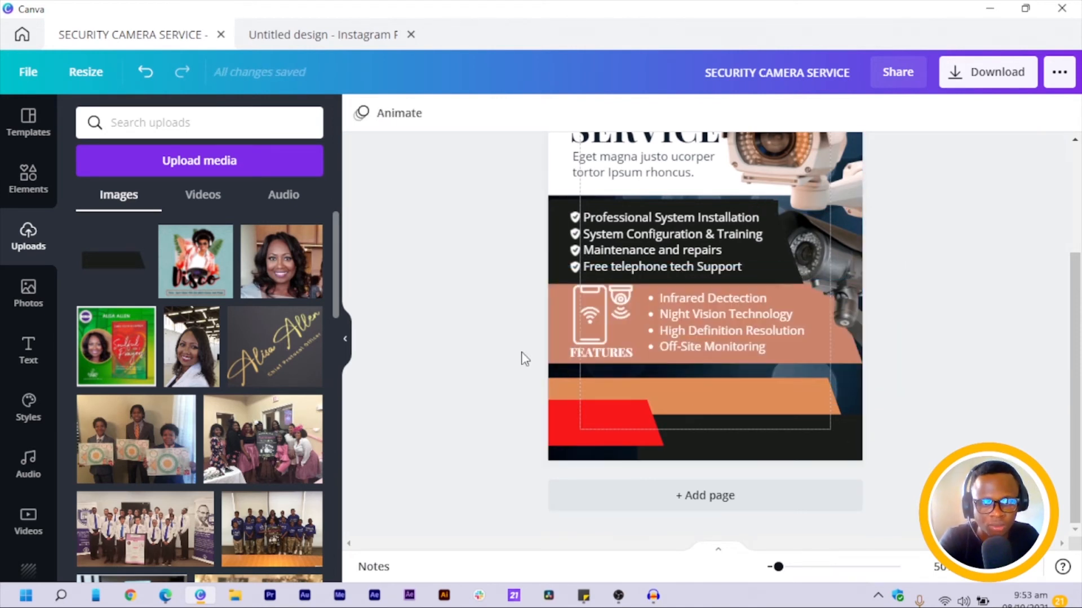
With the features section lowered, nudge the services shadow down and right so it peeks out beneath the services band.
right_click(564, 328)
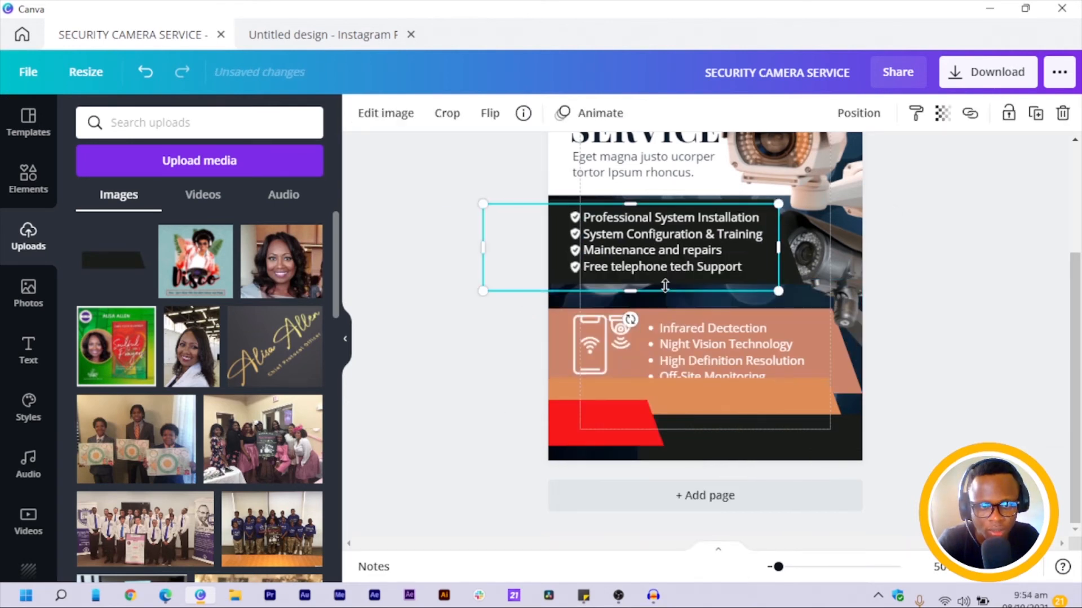
key("Down")
key("Down")
key("Down")
key("Down")
key("Down")
key("Down")
key("Down")
key("Down")
key("Down")
key("Down")
key("Down")
key("Down")
key("Down")
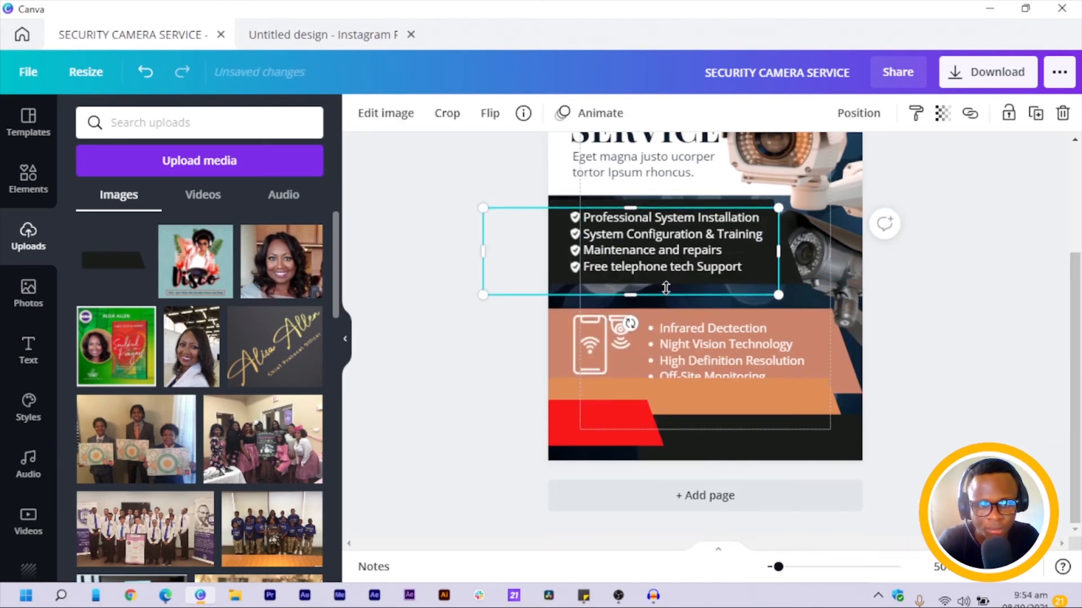
key("Right")
key("Right")
key("Right")
key("Right")
key("Right")
key("Right")
key("Right")
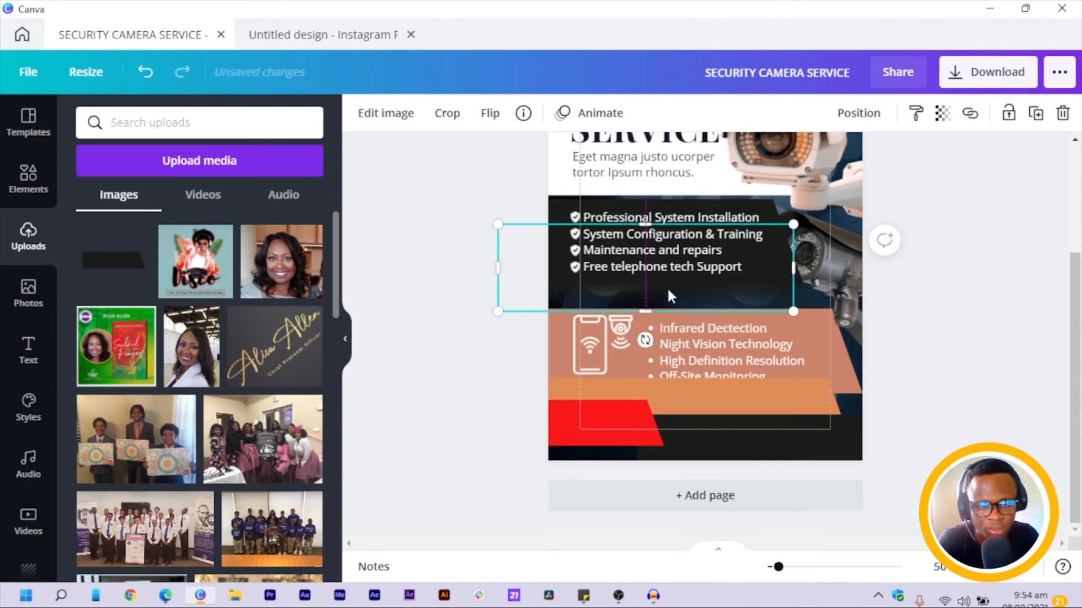
key("Up")
key("Up")
key("Up")
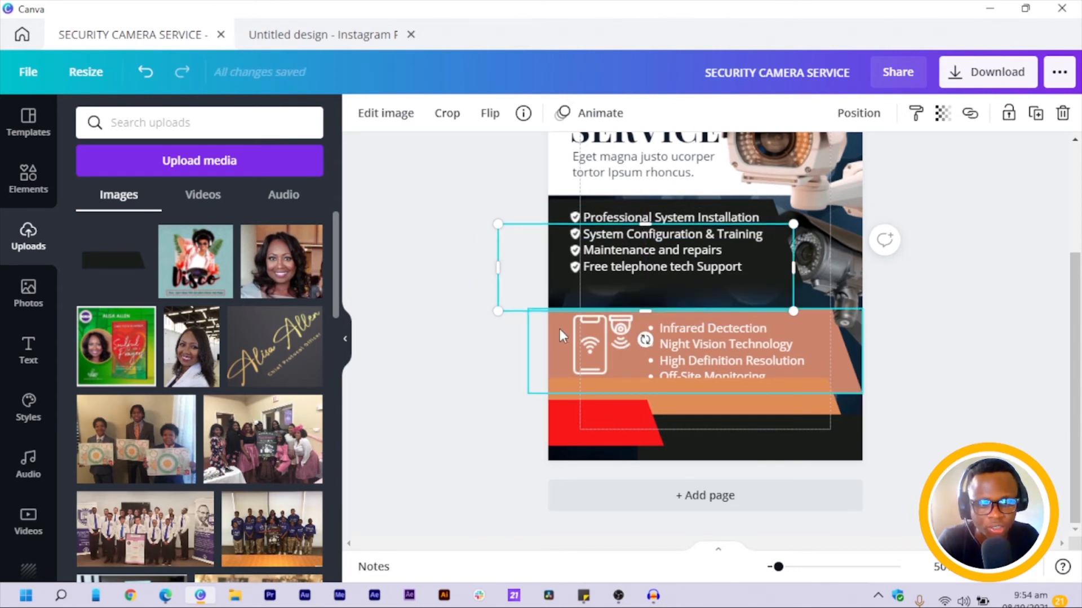
key("Up")
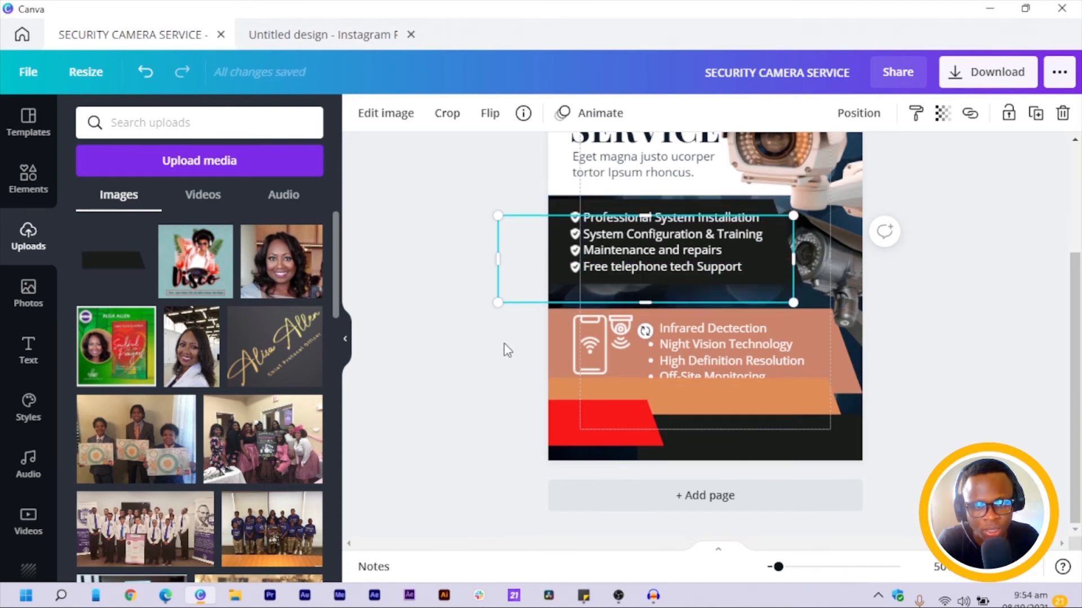
Move the features band, icon and bullet list up together until they tuck against the services band over its shadow area.
left_click_drag(474, 325, 747, 366)
key("shift+Up")
key("shift+Up")
key("shift+Up")
key("shift+Up")
key("shift+Up")
key("shift+Up")
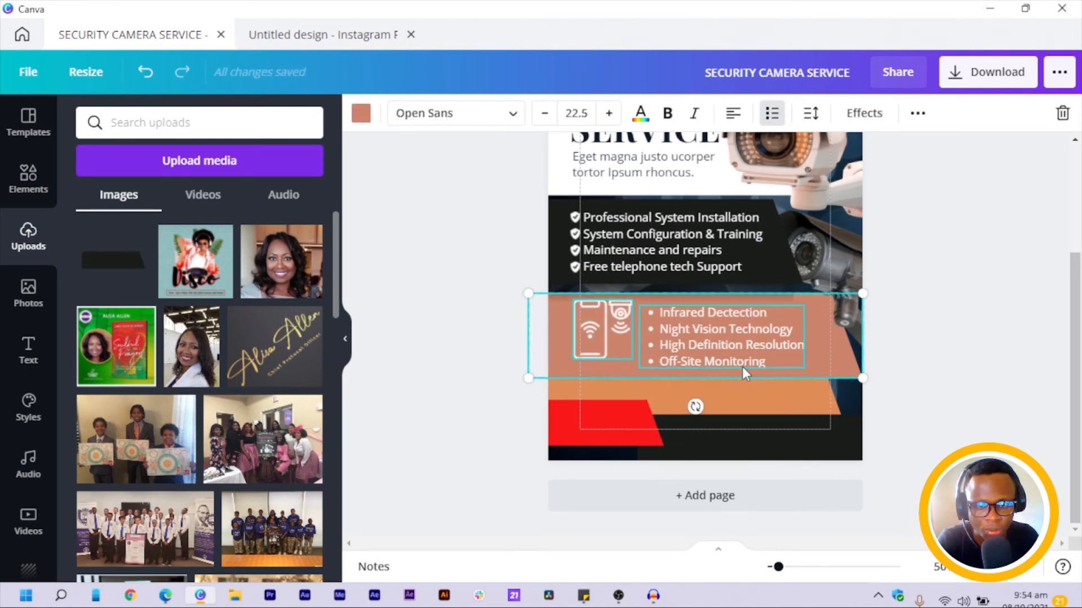
key("shift+Up")
key("shift+Up")
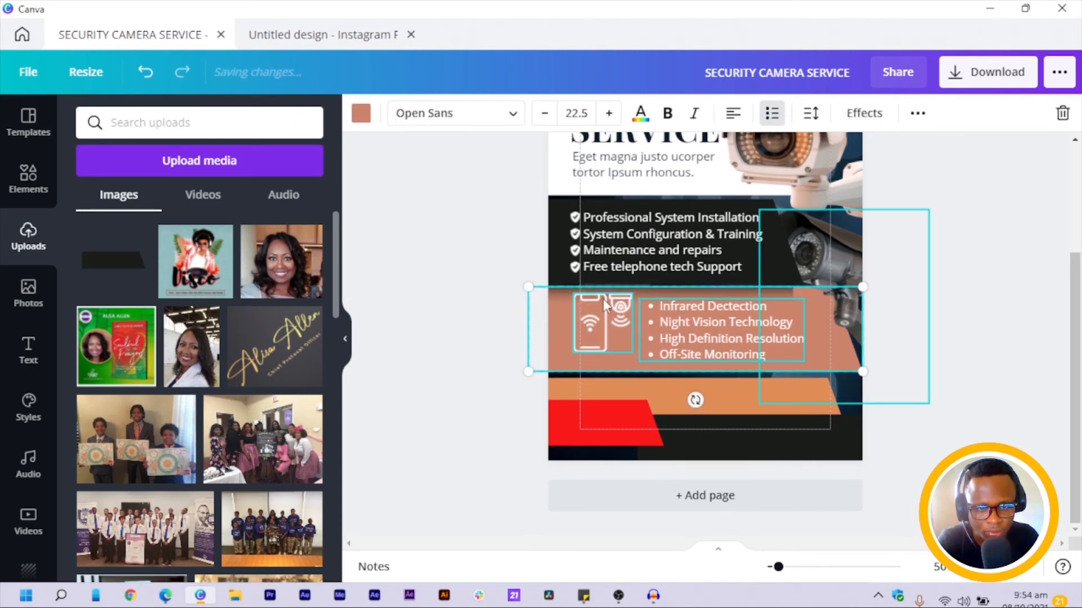
left_click(442, 316)
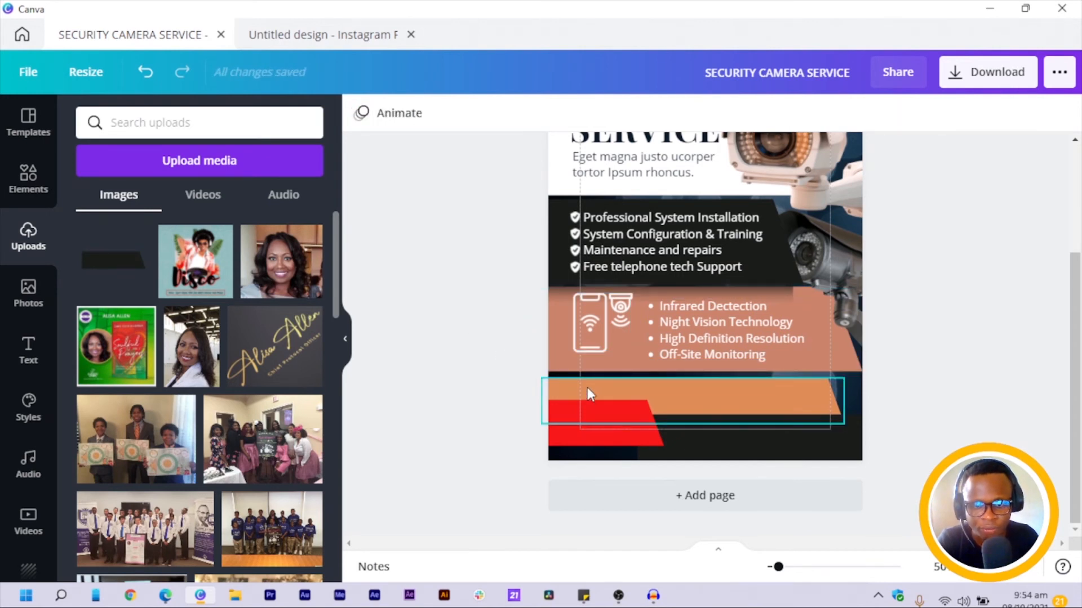
Select the FEATURES label hidden behind the orange strip and move it up to sit under the phone and camera icon.
left_click(587, 387)
left_click(587, 387)
left_click(587, 387)
left_click(587, 387)
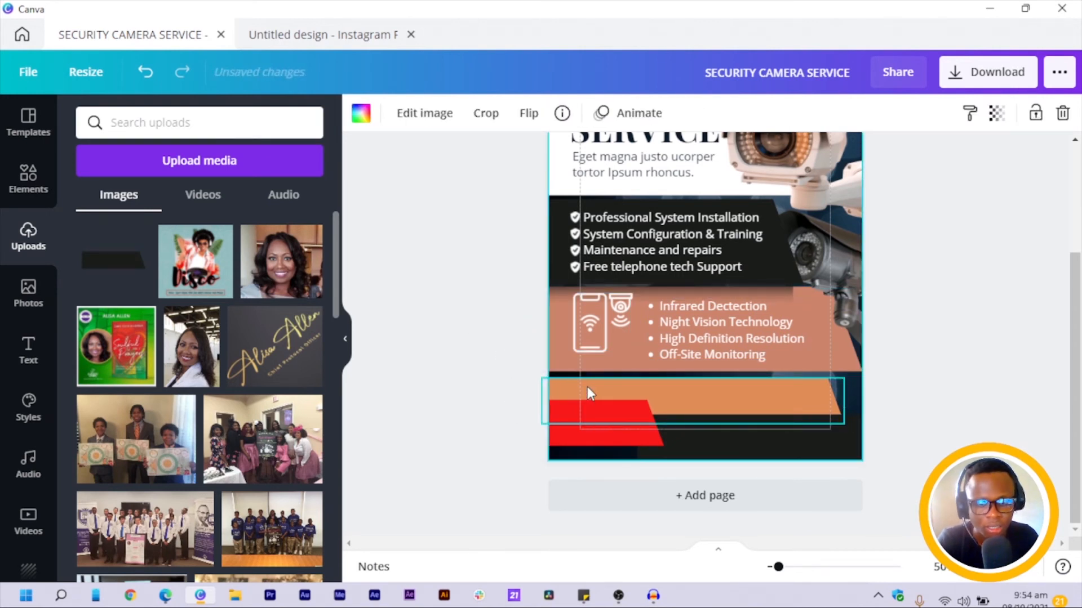
left_click(587, 387)
left_click(587, 387)
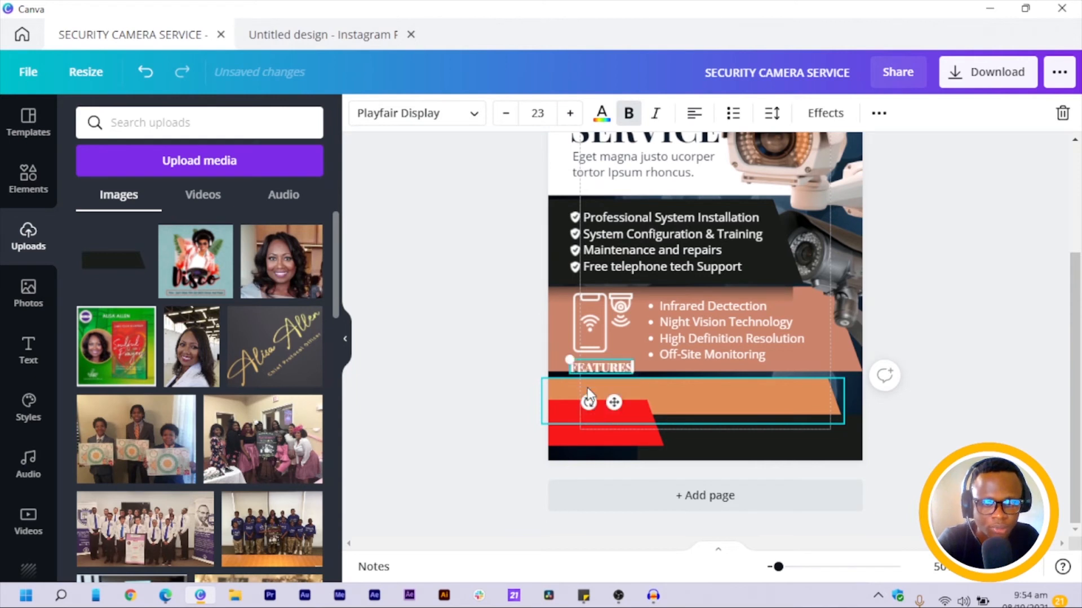
key("Down")
key("Down")
key("Down")
key("Down")
key("Down")
key("Down")
key("Down")
key("Down")
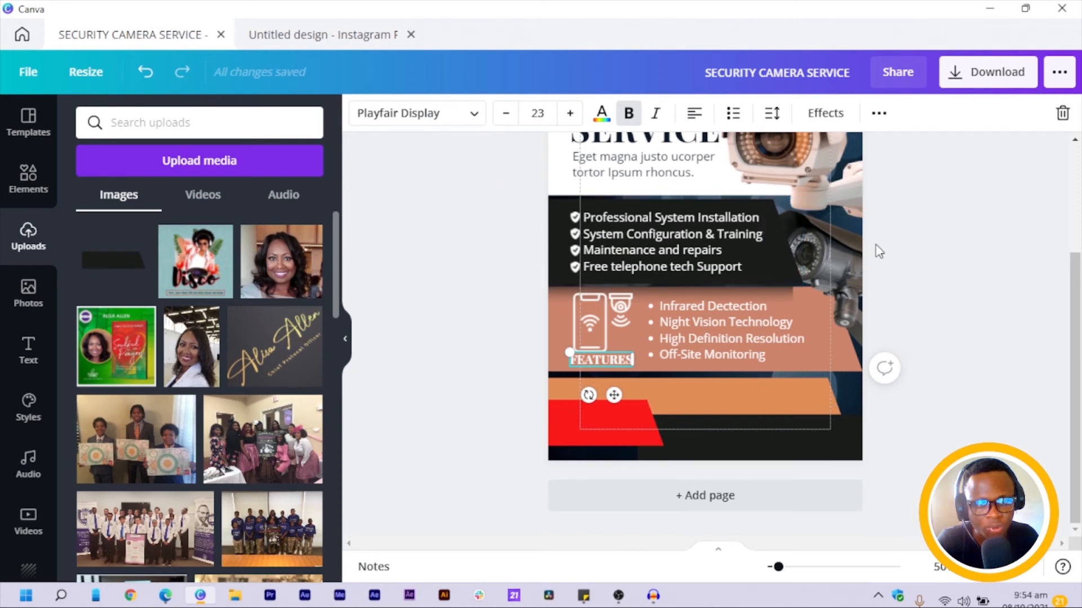
Bring the black security camera cutout in front of the services and features bands.
left_click(845, 262)
right_click(845, 261)
left_click(930, 401)
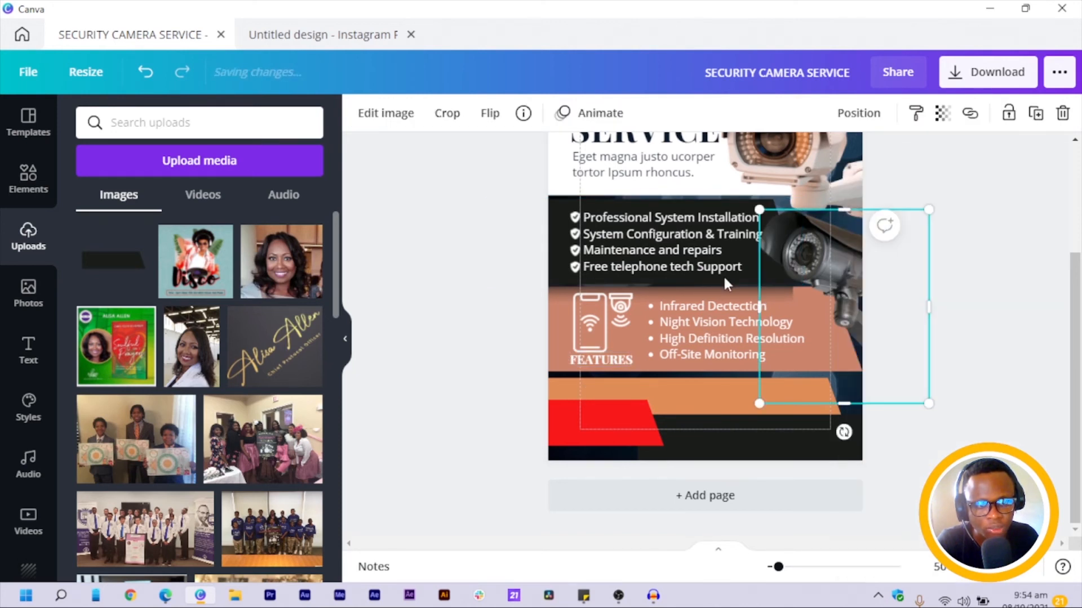
Widen the services shadow to about 222 so it reaches behind the camera, and extend its lower edge slightly over the features band.
left_click_drag(811, 256, 829, 262)
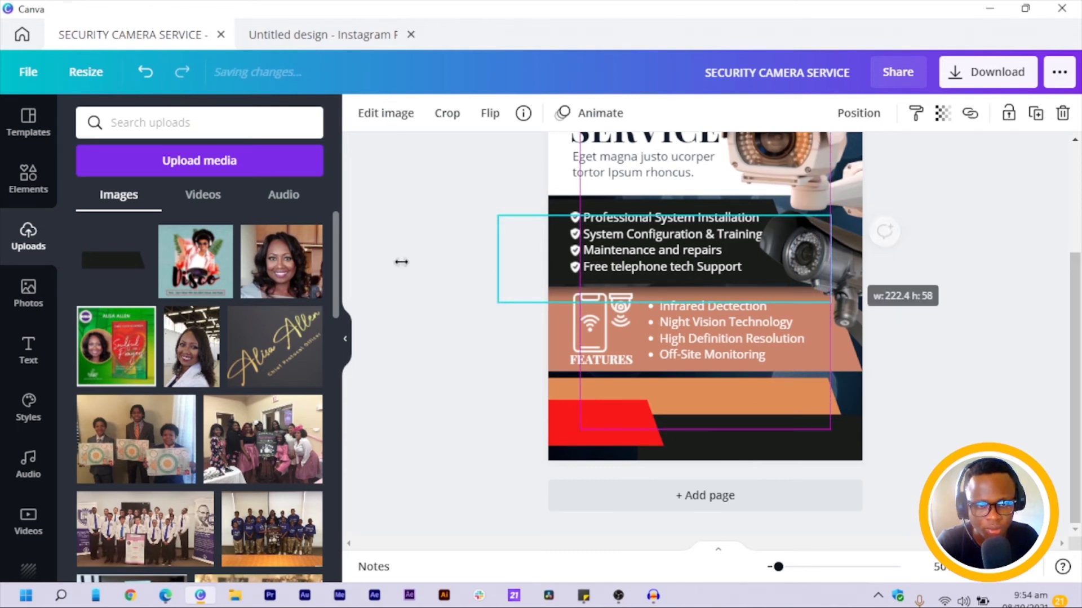
left_click(406, 201)
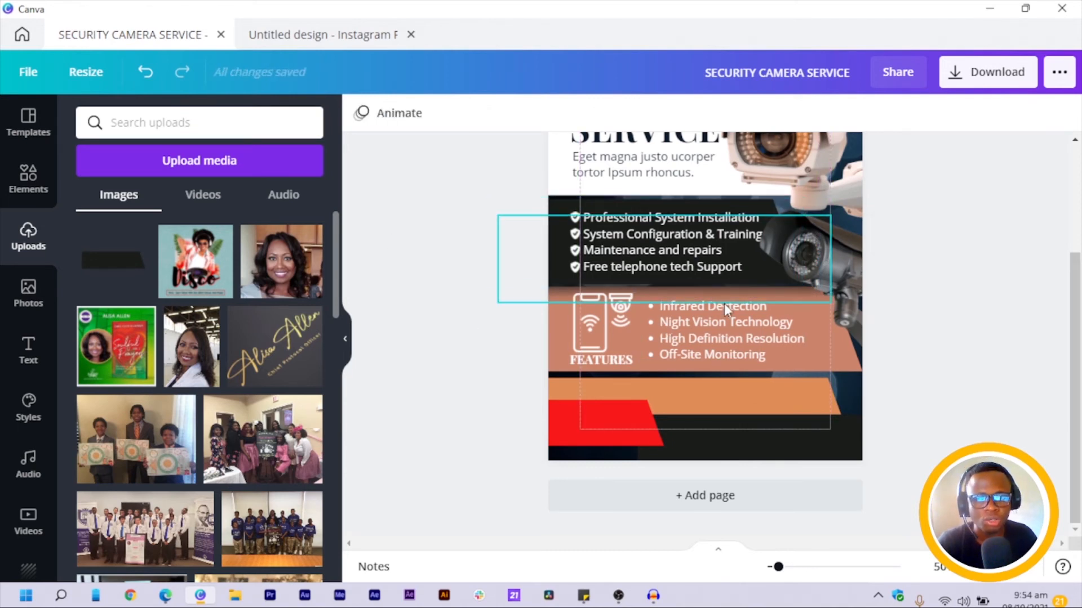
left_click(711, 297)
left_click_drag(709, 299, 665, 317)
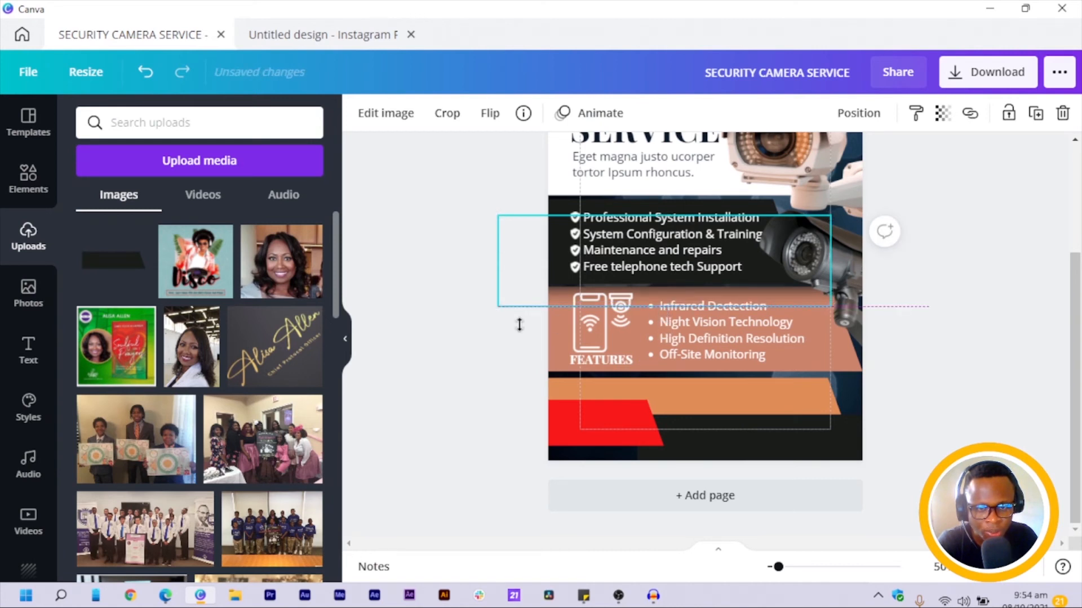
left_click_drag(519, 324, 454, 338)
left_click(454, 338)
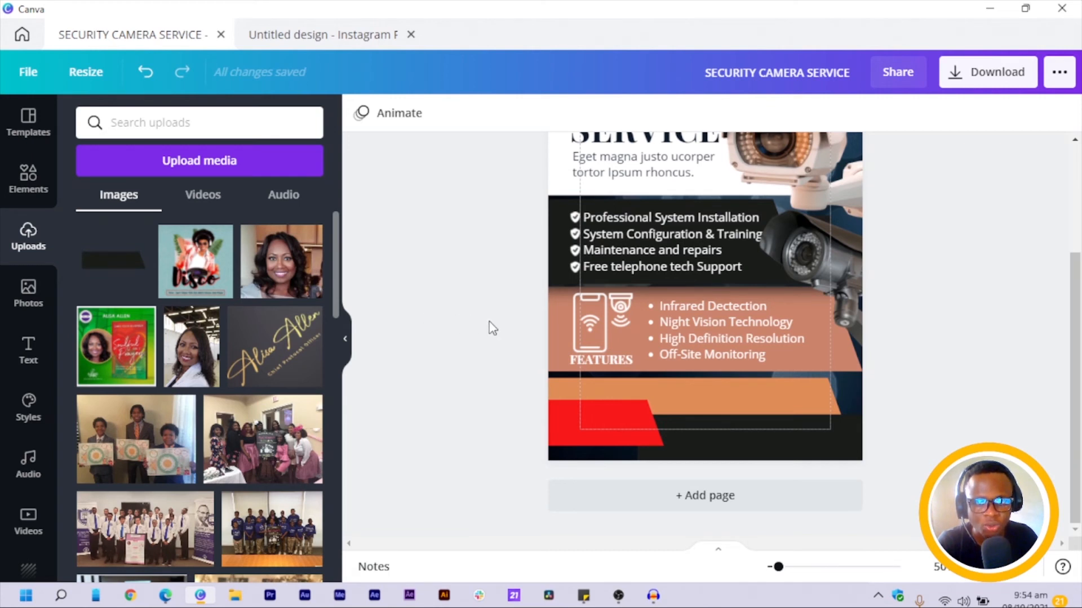
scroll(490, 351, "up", 2)
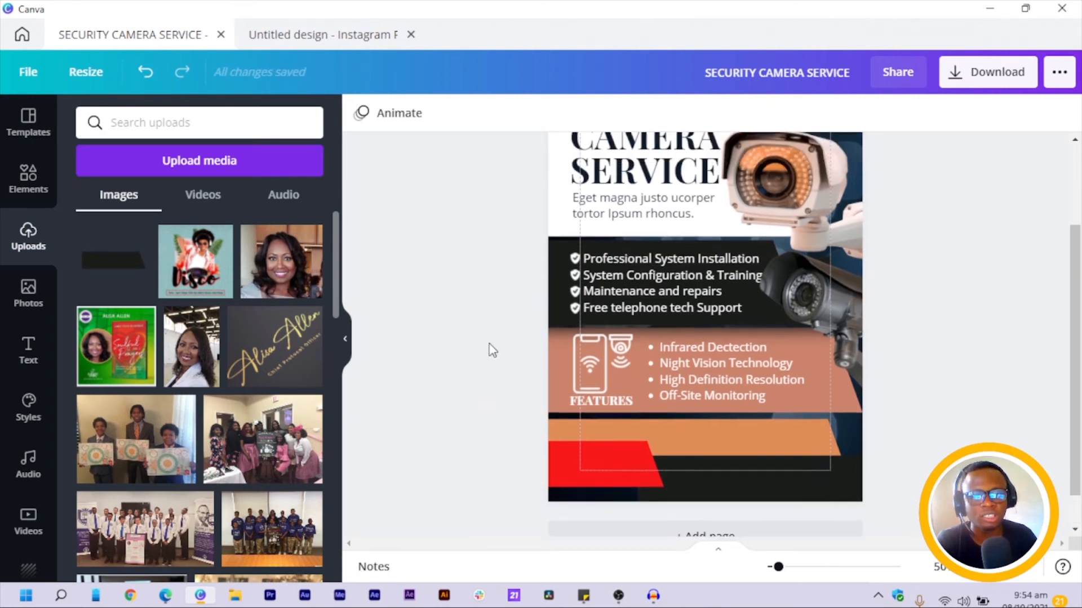
scroll(637, 475, "down", 2)
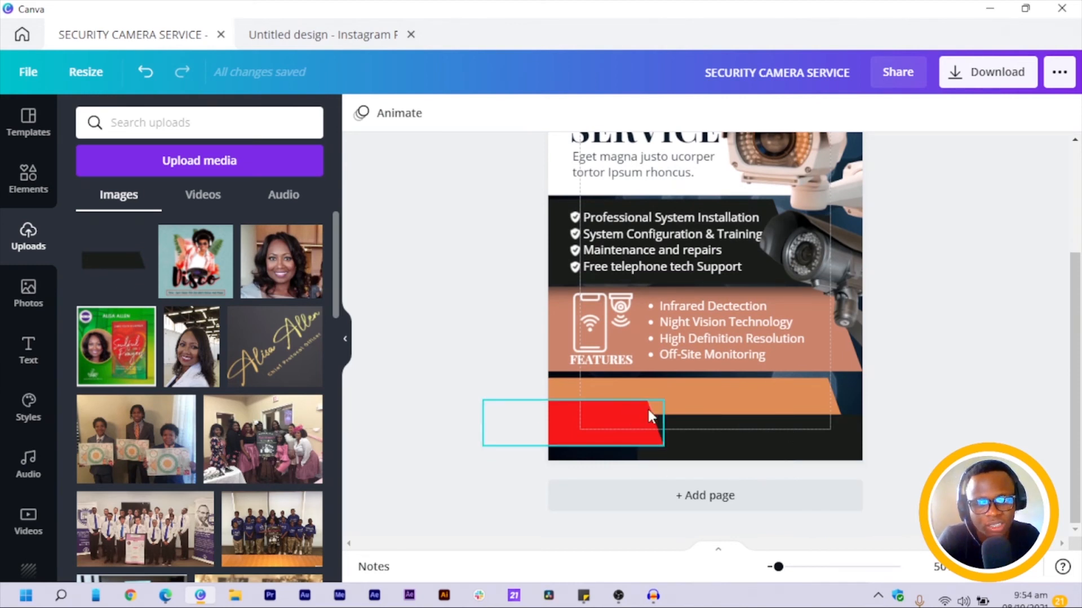
Place a copy of the SECURITY CAMERA SERVICE title over the red footer strip and colour it white.
left_click(588, 147)
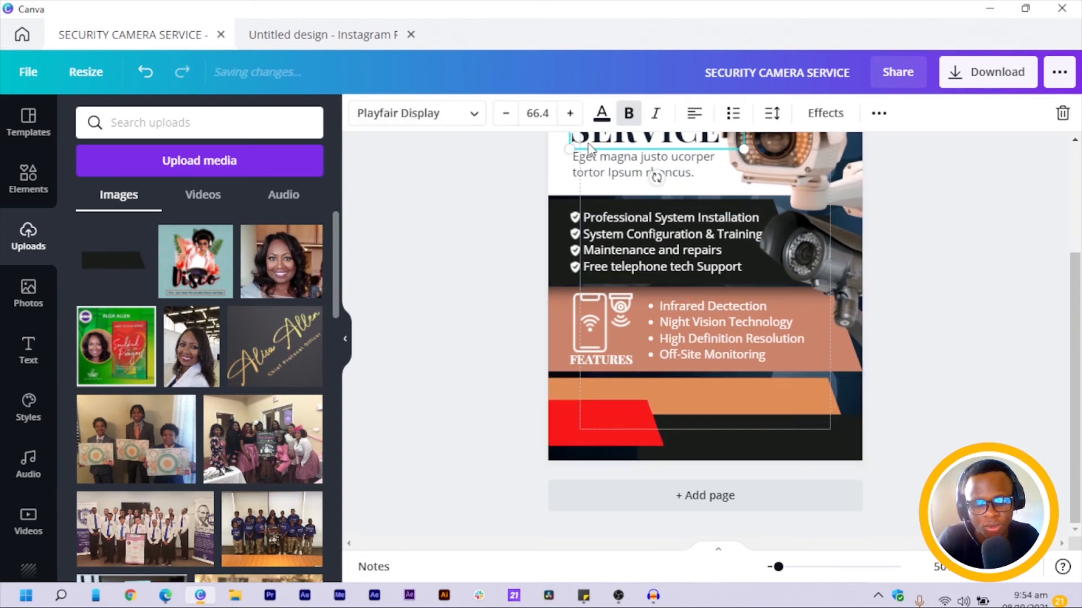
left_click_drag(589, 148, 571, 475)
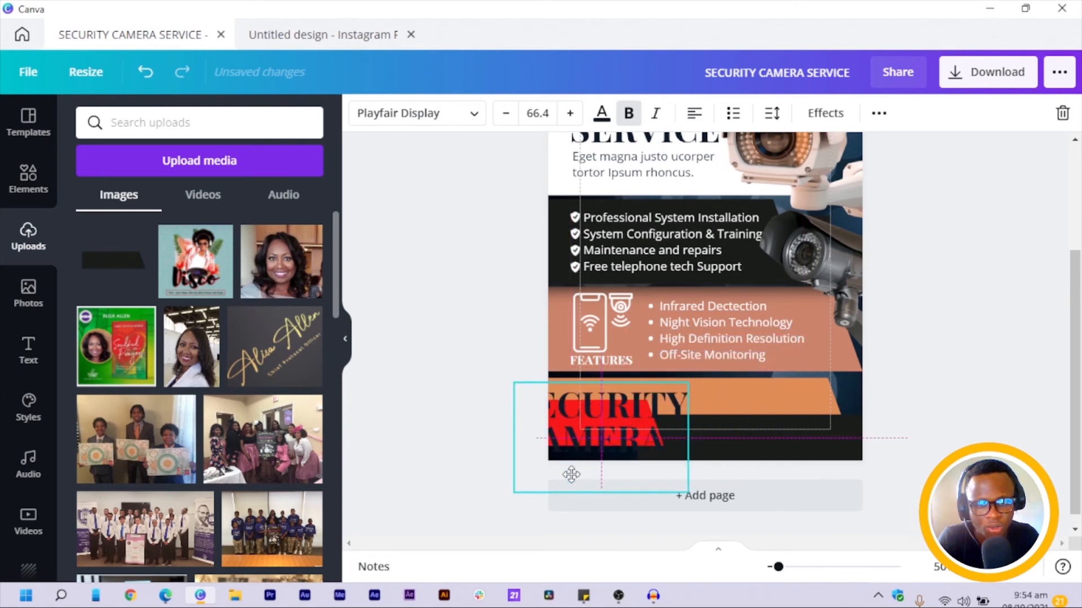
left_click(601, 114)
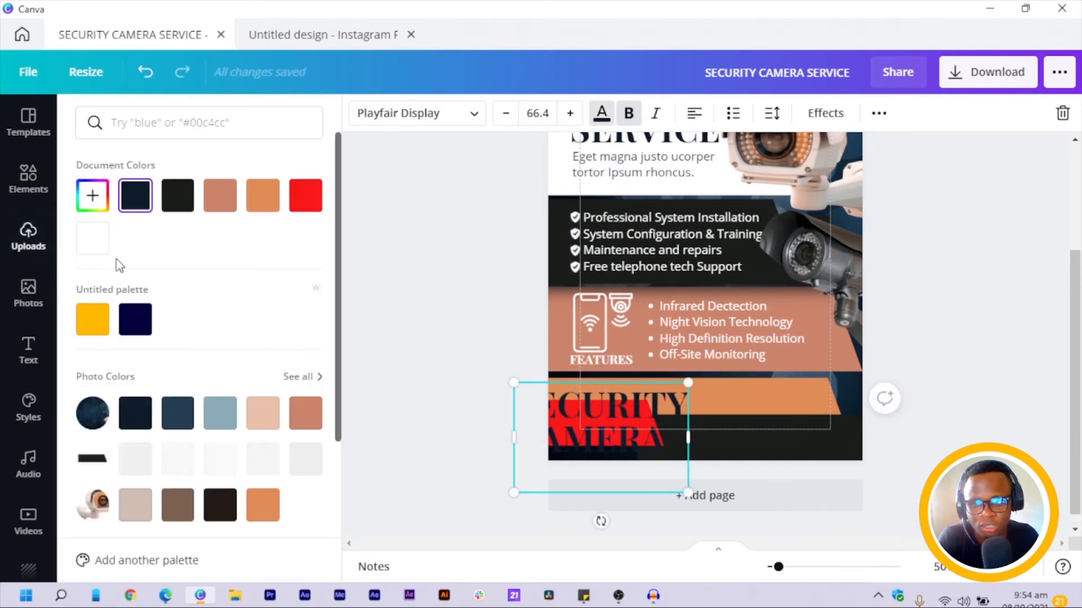
left_click(92, 238)
Replace the copied title's text with CALL US at about size 23.8, and widen the red strip beneath it.
double_click(638, 434)
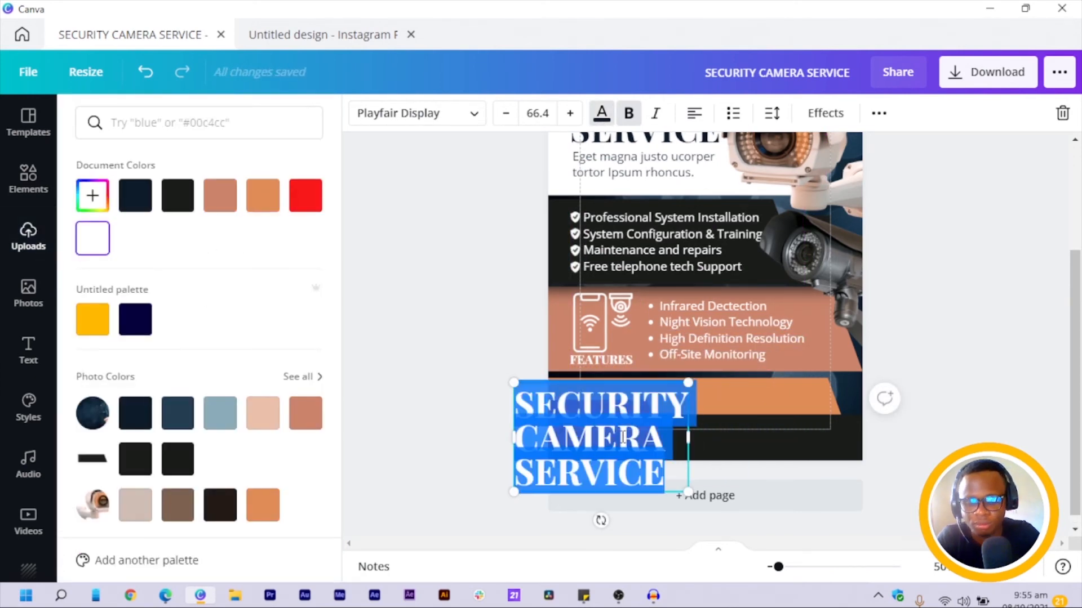
type("CALL US")
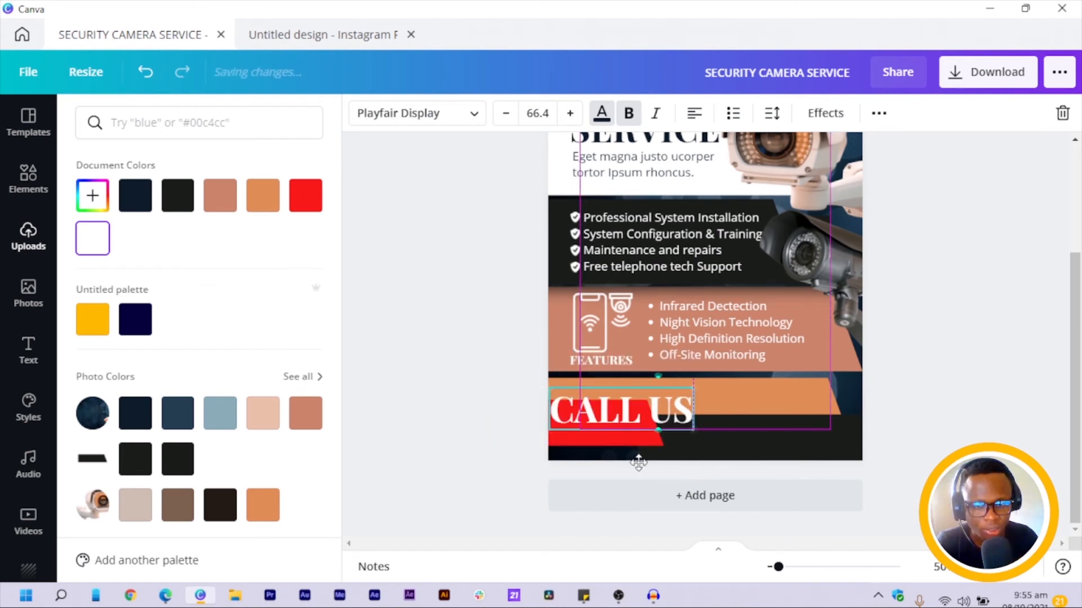
left_click_drag(696, 429, 620, 436)
left_click(656, 434)
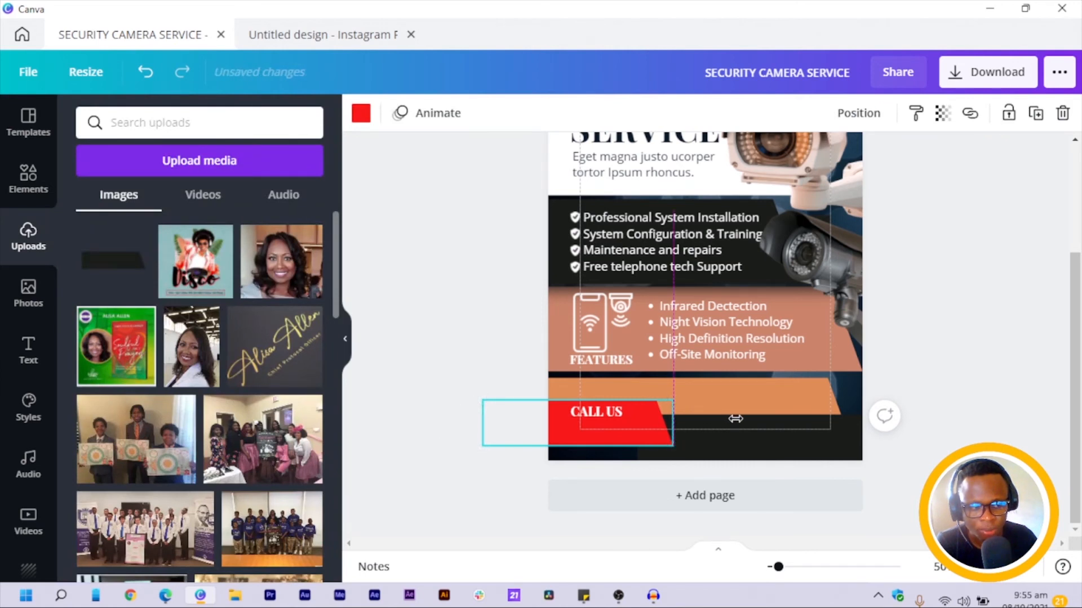
left_click_drag(735, 418, 732, 420)
Duplicate the SECURITY CAMERA SERVICE title again and move the copy down over the footer strips.
left_click(606, 147)
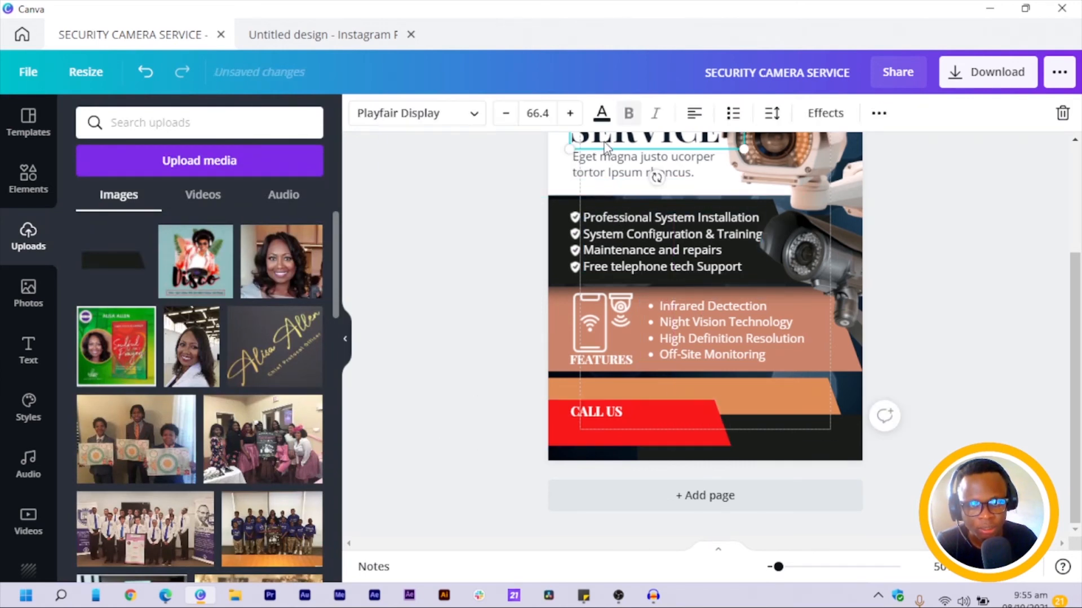
key("ctrl+d")
left_click_drag(646, 153, 621, 467)
Replace the second title copy's text with the company's contact phone number, spaced into groups.
double_click(633, 452)
key("ctrl+a")
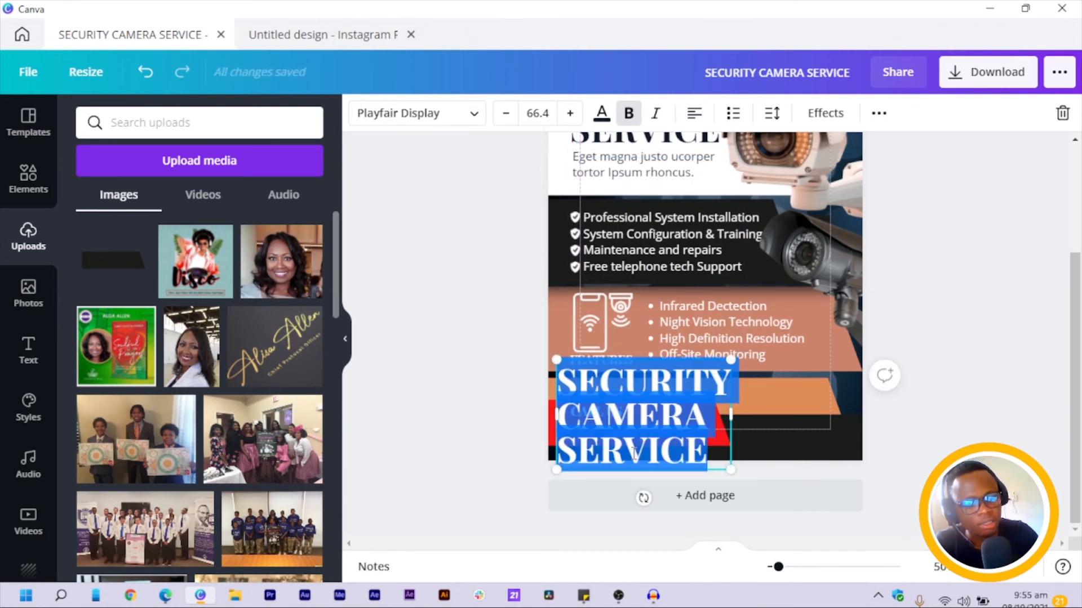
type("+233")
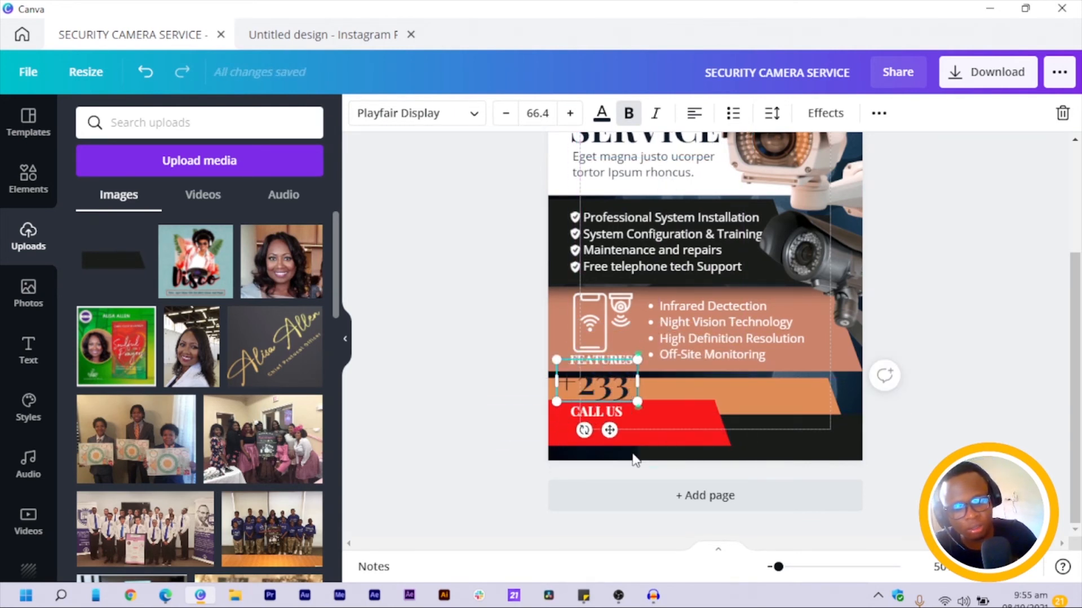
type(" 02")
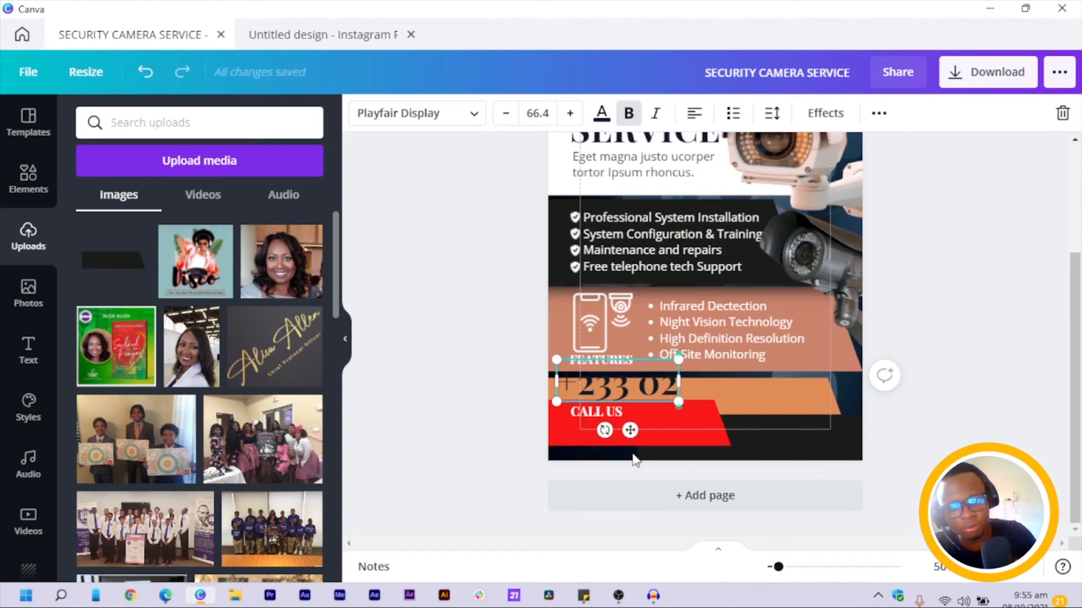
key("BackSpace")
key("BackSpace")
type("24")
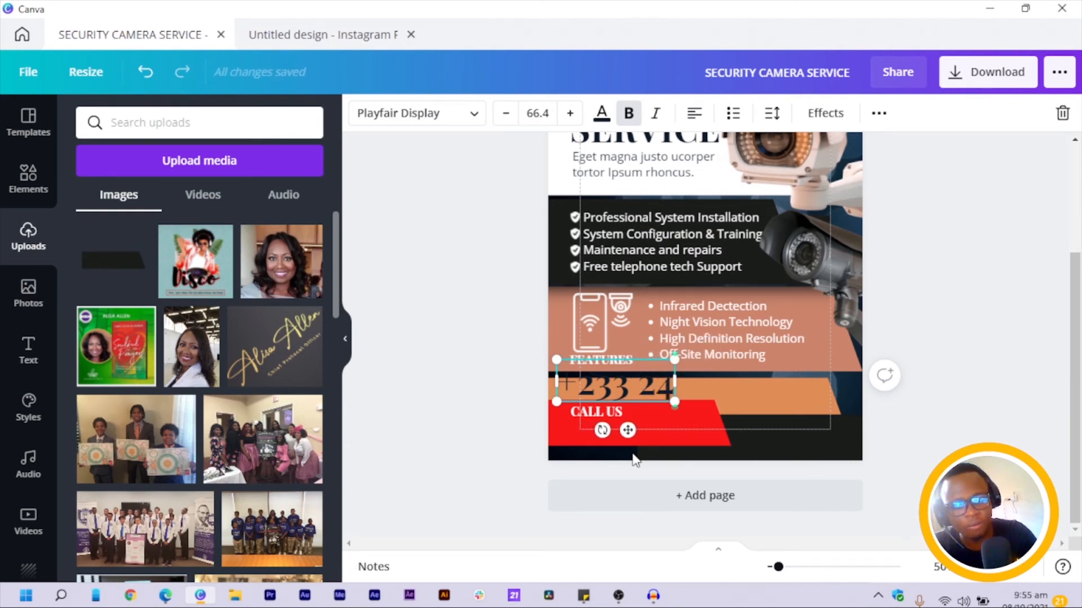
type("555 555")
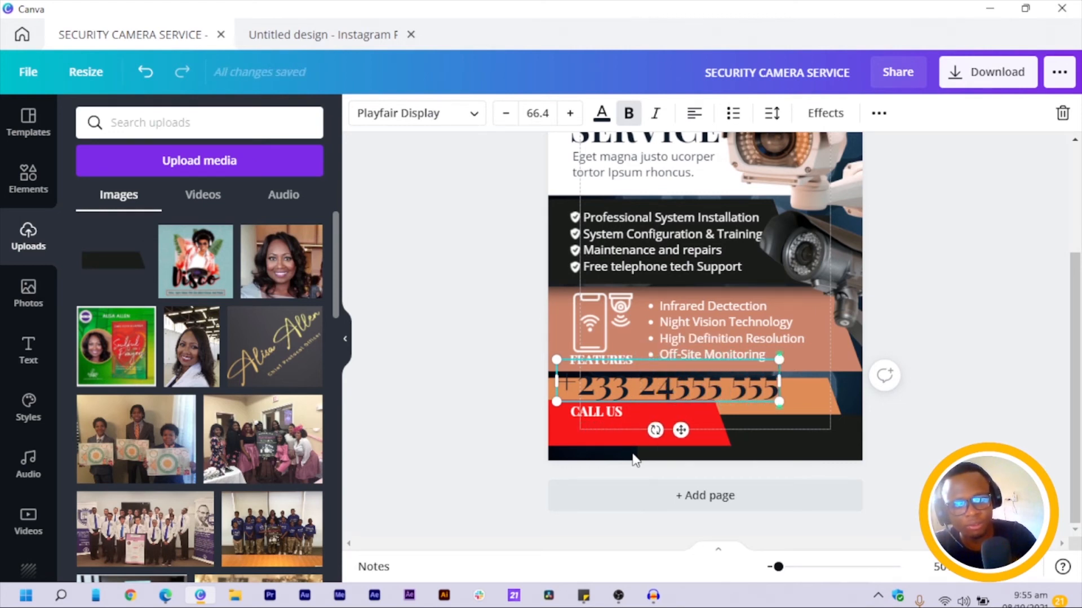
left_click(697, 381)
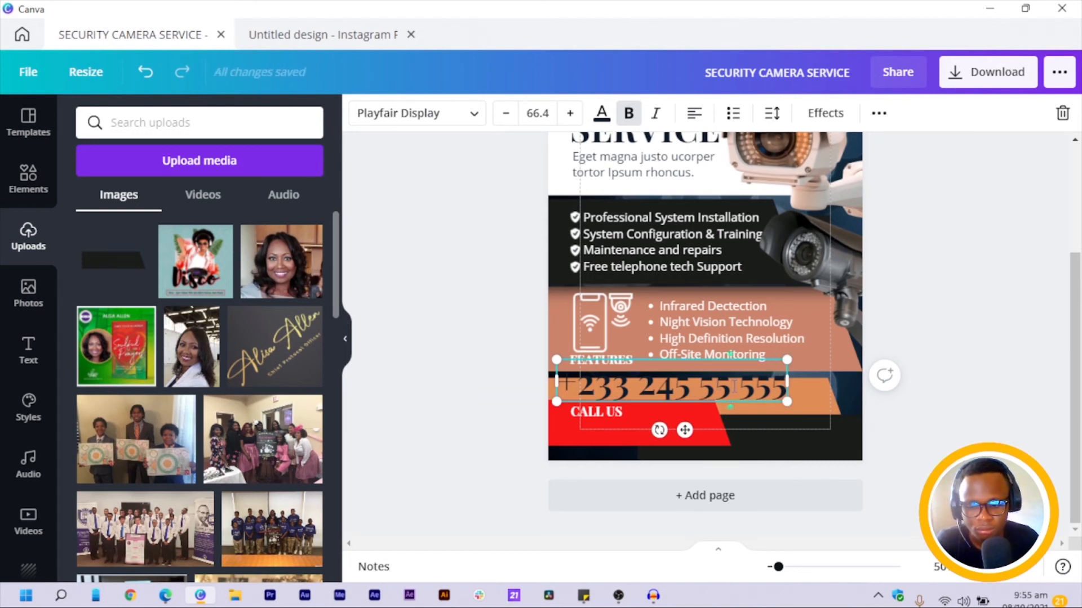
type("5")
Shrink the phone number to about size 46.9, place it under CALL US on the red strip and colour it white.
left_click_drag(806, 361, 733, 373)
left_click_drag(643, 440, 672, 472)
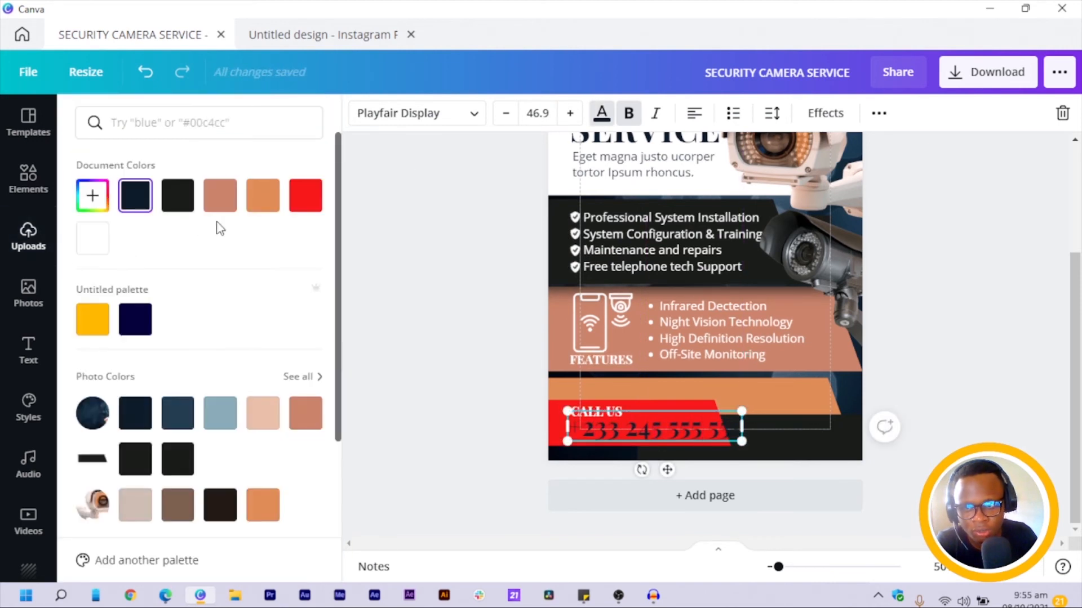
left_click(93, 246)
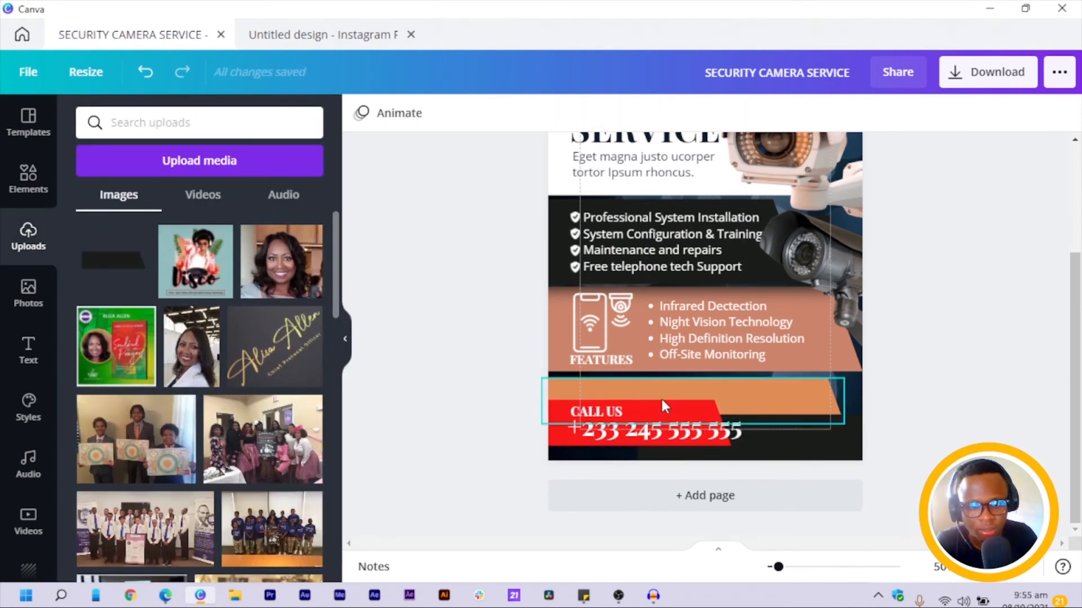
Extend the red strip's slanted end slightly so it fully backs the phone number.
left_click(664, 400)
left_click_drag(731, 423, 760, 424)
left_click(421, 328)
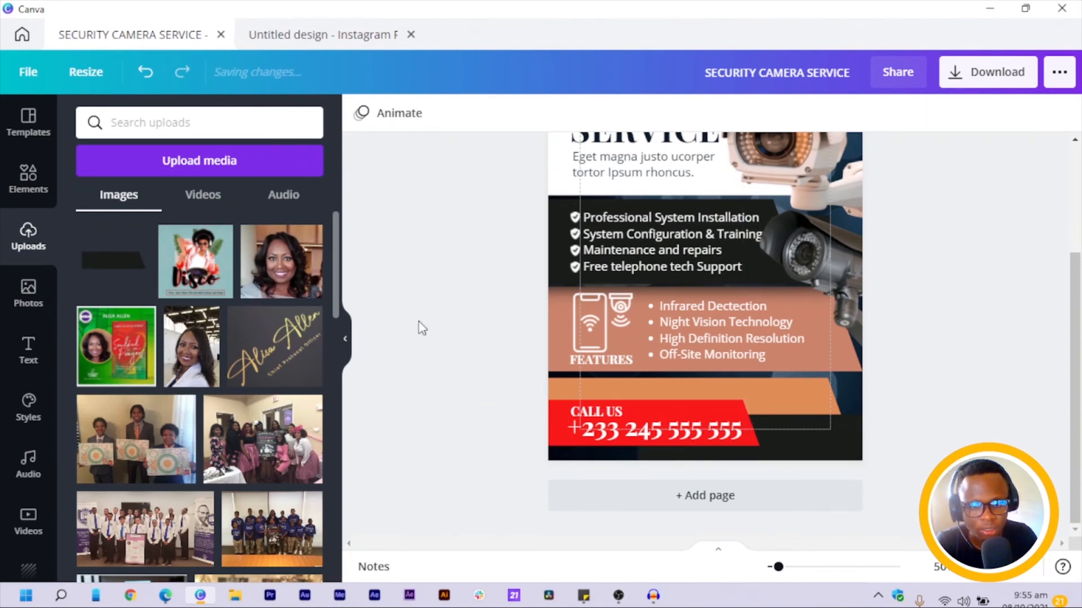
Set the phone number's font to Open Sans and reduce it to about size 38.7 to fit the red strip.
left_click(667, 427)
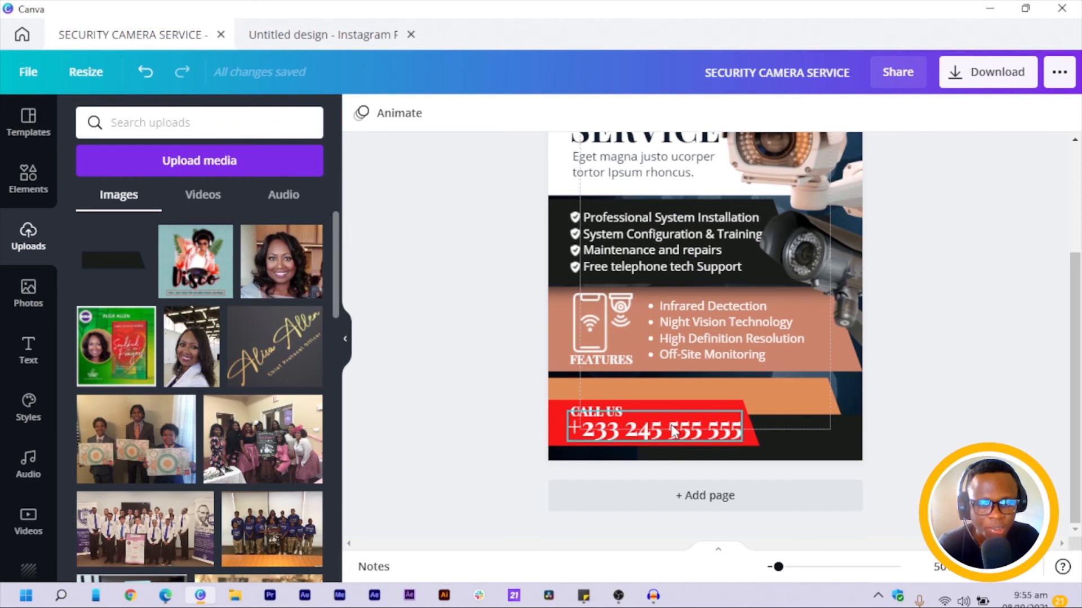
left_click(411, 115)
type("OPEN SANS")
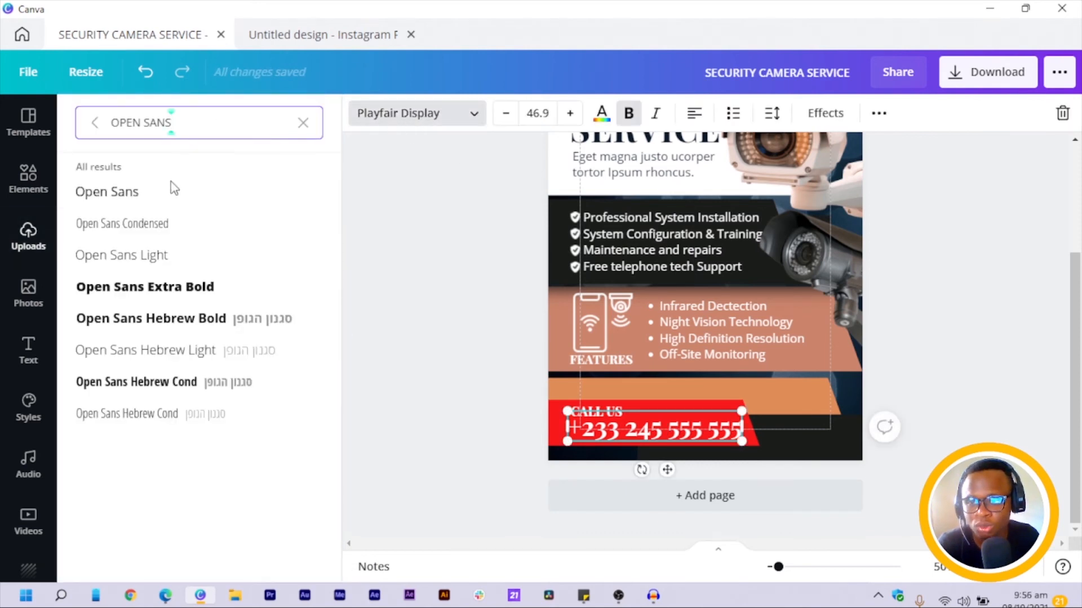
left_click(117, 204)
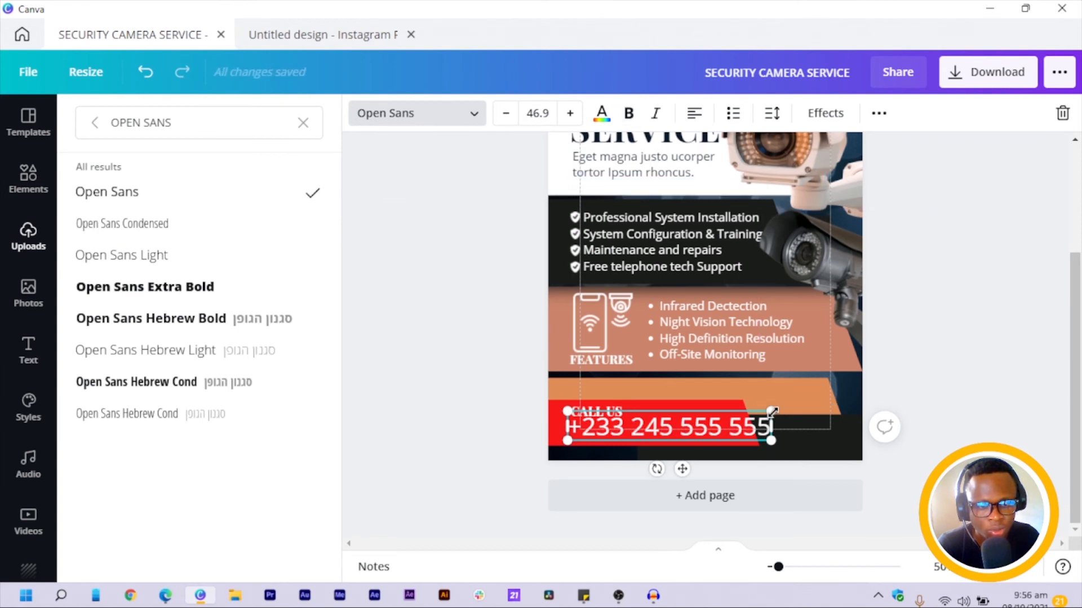
left_click_drag(752, 418, 734, 424)
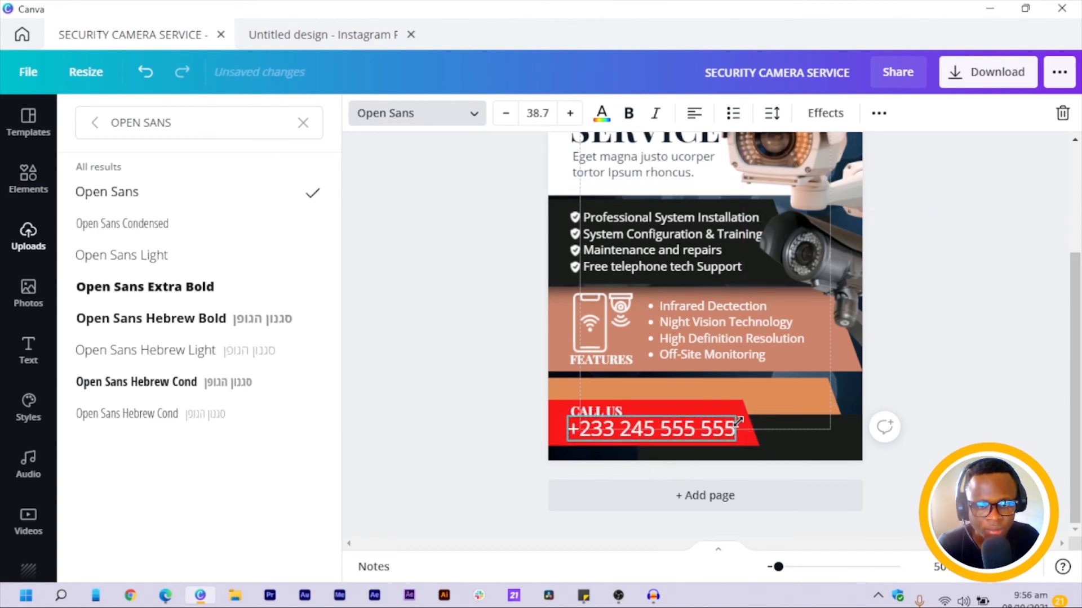
left_click(411, 431)
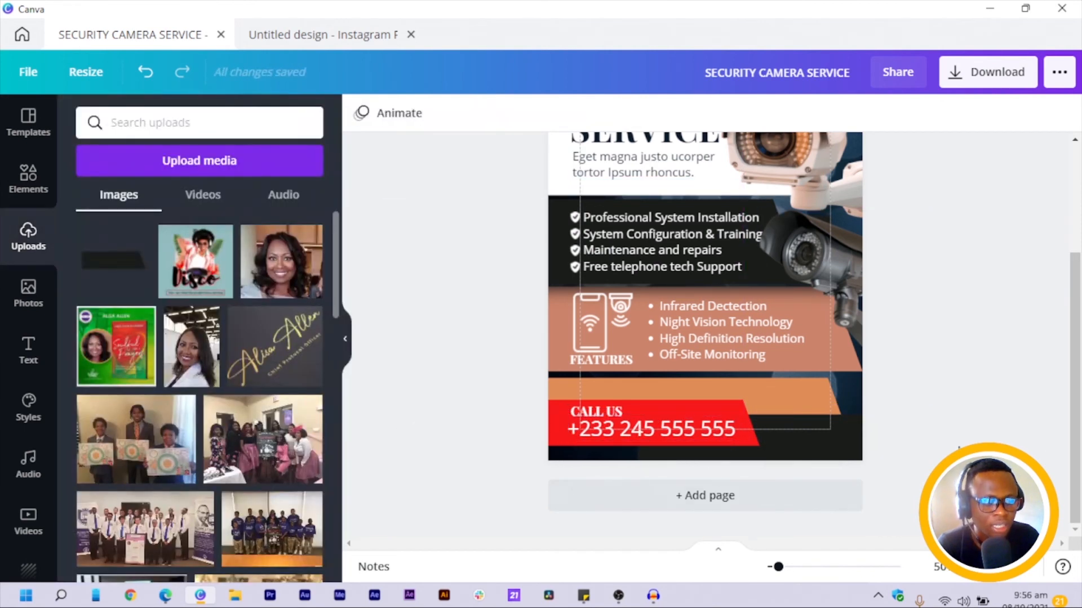
Duplicate the CALL US label and position the copy directly above it on the orange strip.
left_click(594, 413)
key("ctrl+d")
left_click_drag(612, 448, 614, 425)
key("Down")
key("Down")
key("Down")
key("Down")
key("Down")
key("Down")
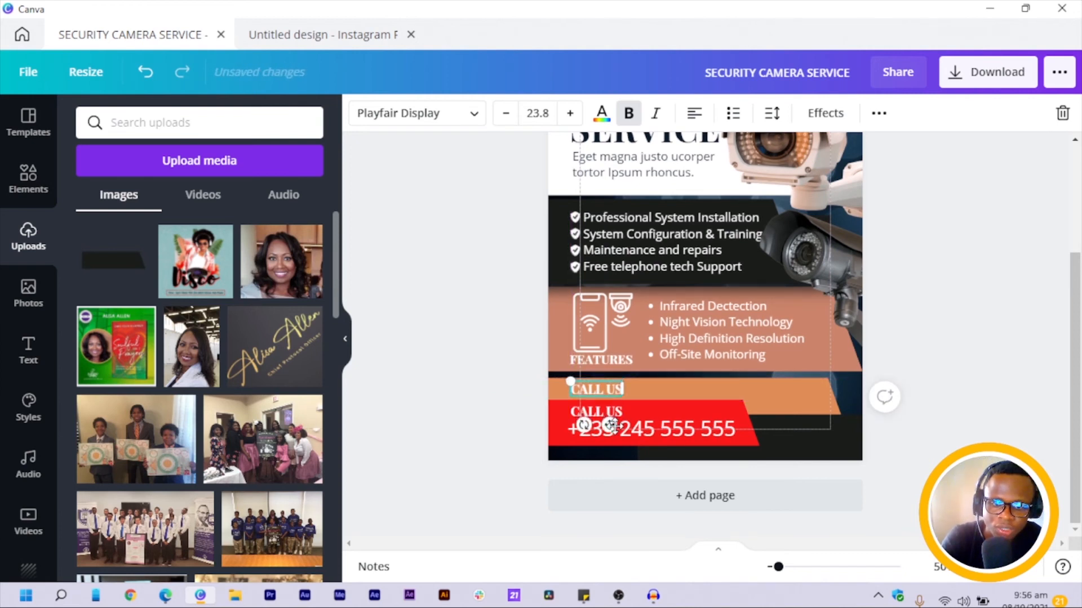
Change the label on the orange strip to FIND US ON:.
double_click(601, 390)
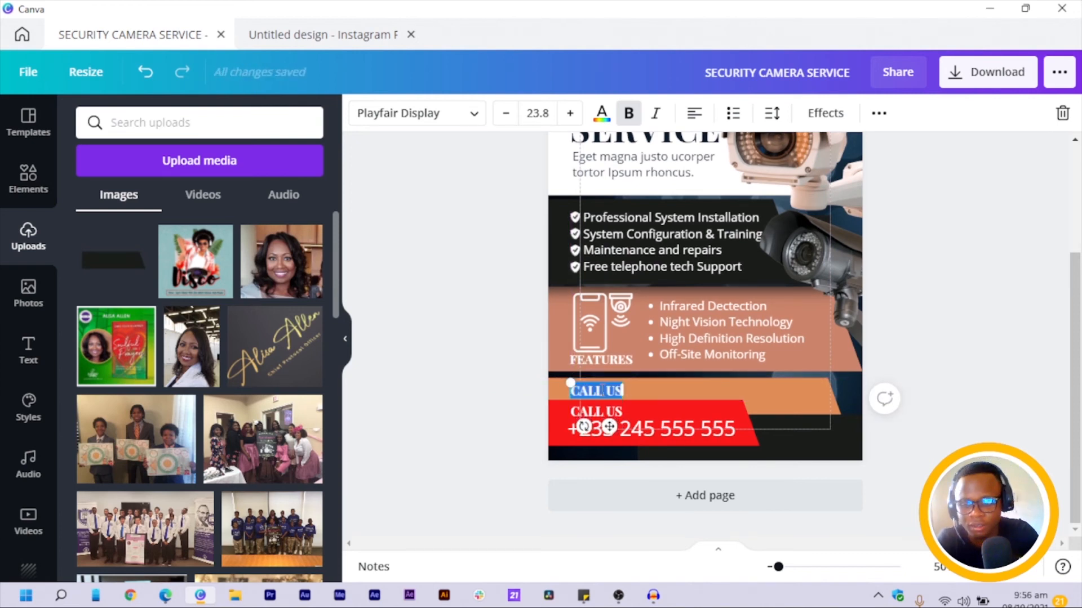
type("FIN")
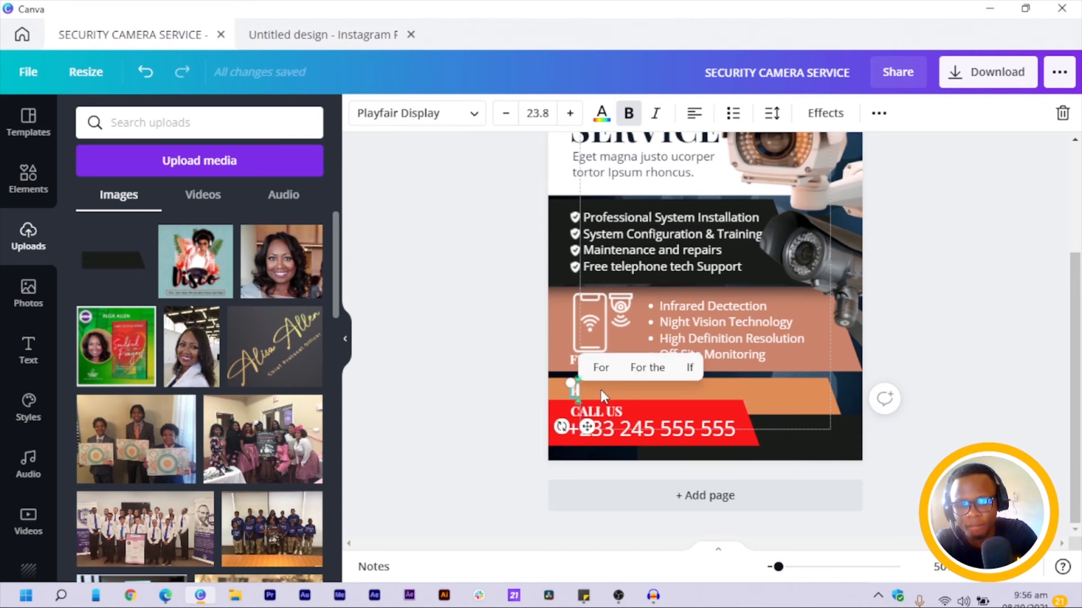
type("T")
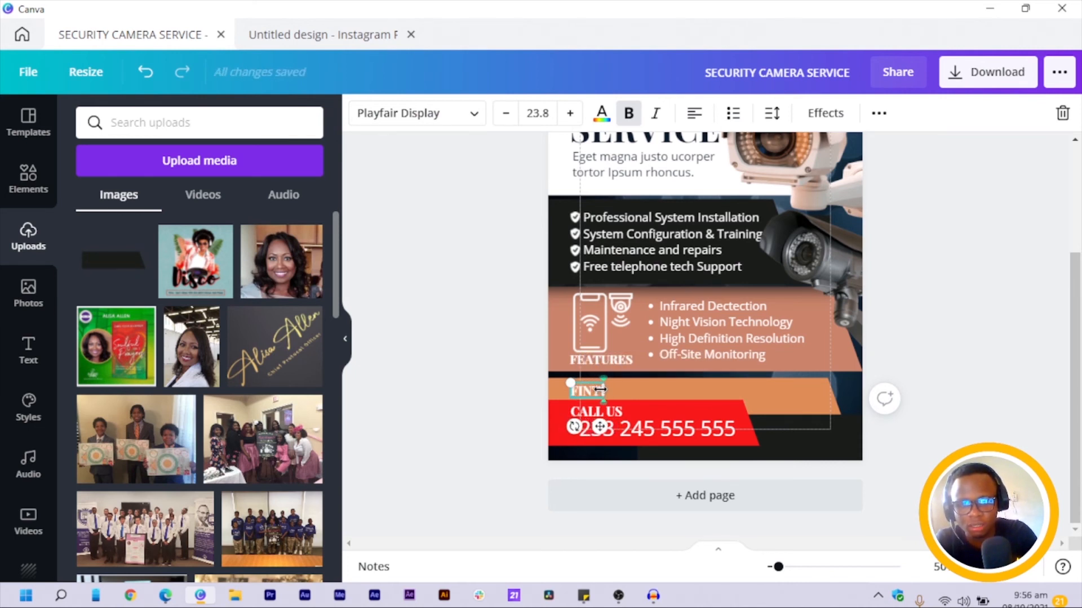
key("BackSpace")
key("BackSpace")
type("D U")
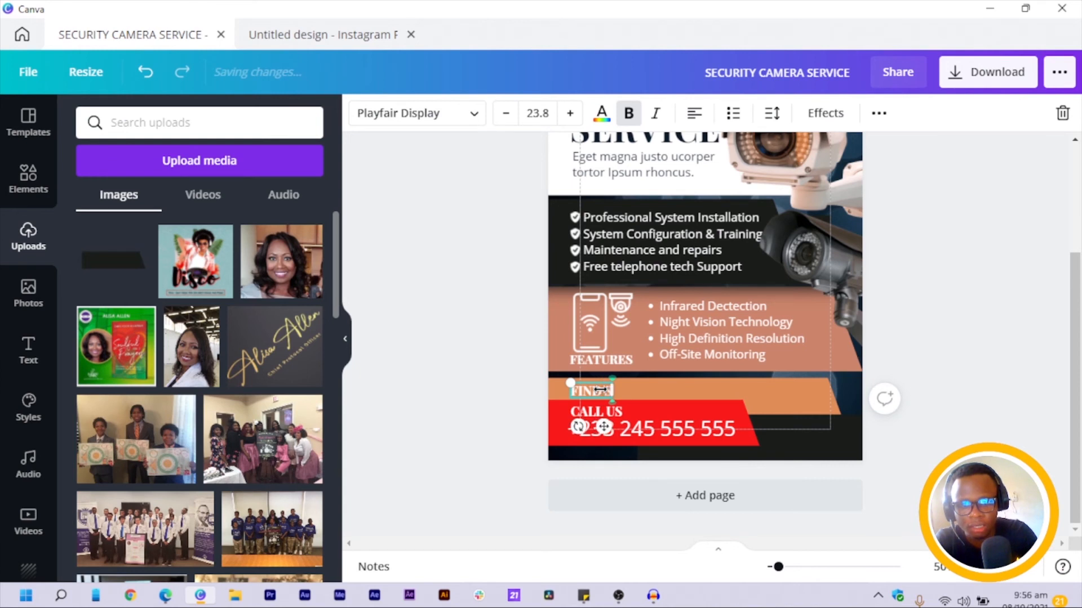
key("BackSpace")
key("BackSpace")
type("US ON")
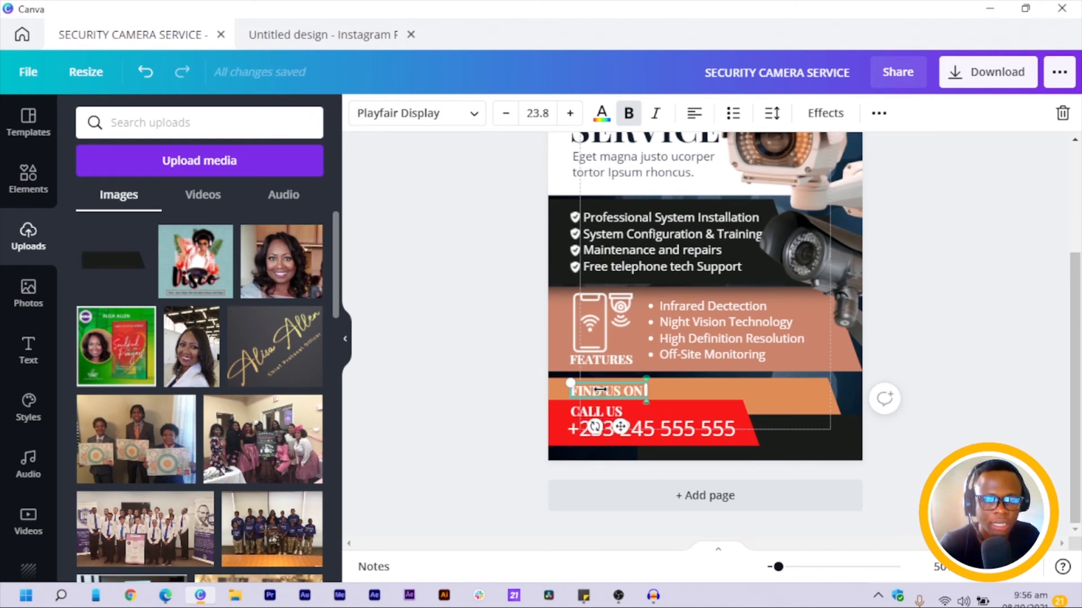
key("BackSpace")
type(":")
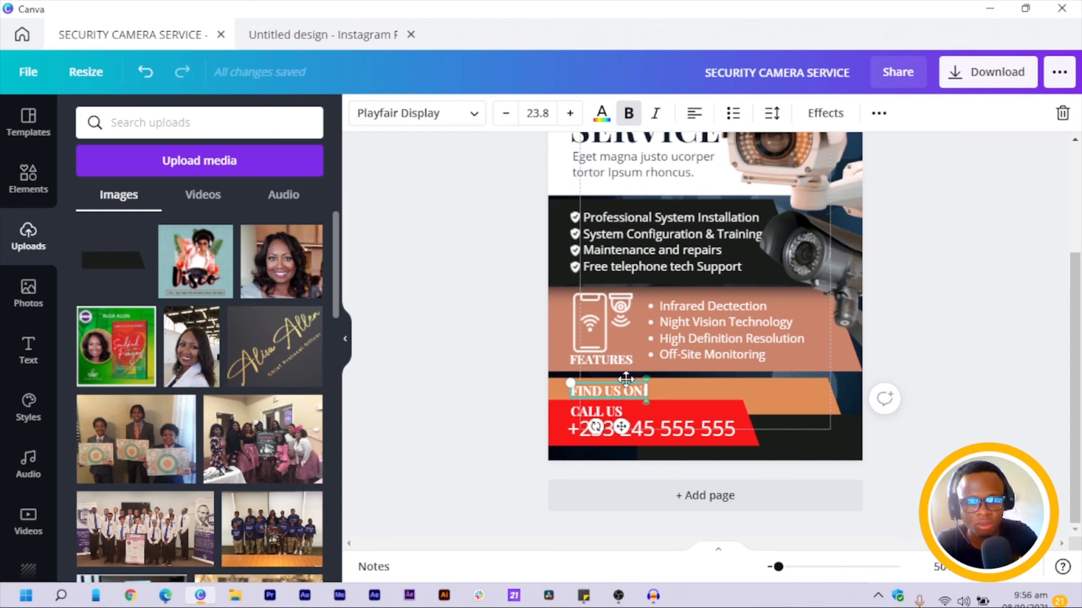
Place a copy of the phone number beside FIND US ON: at about size 22.9 and replace its text with the street address.
left_click(695, 425)
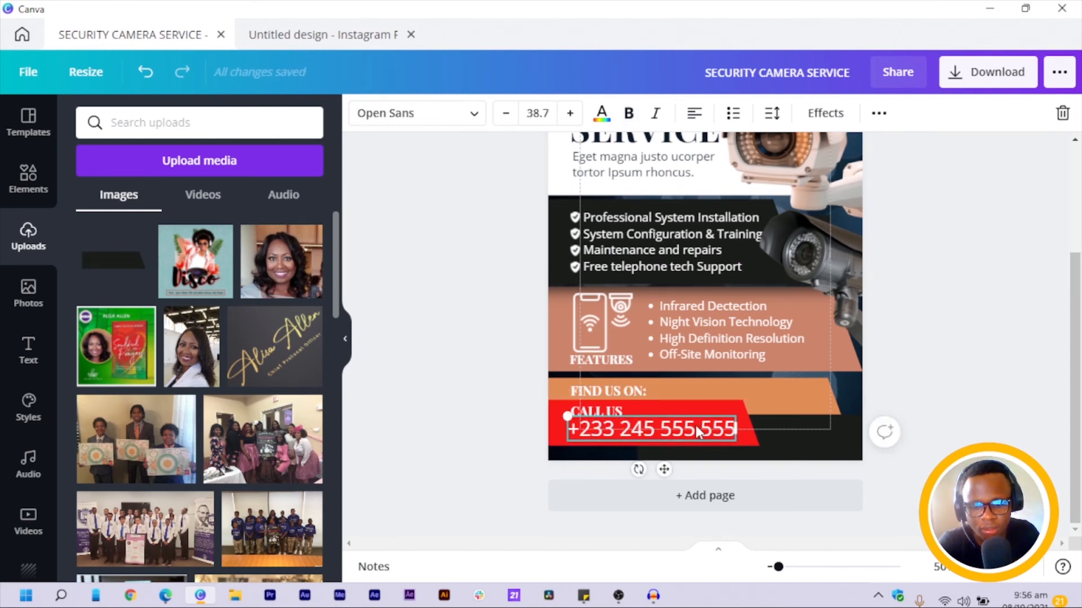
left_click_drag(695, 424, 723, 392)
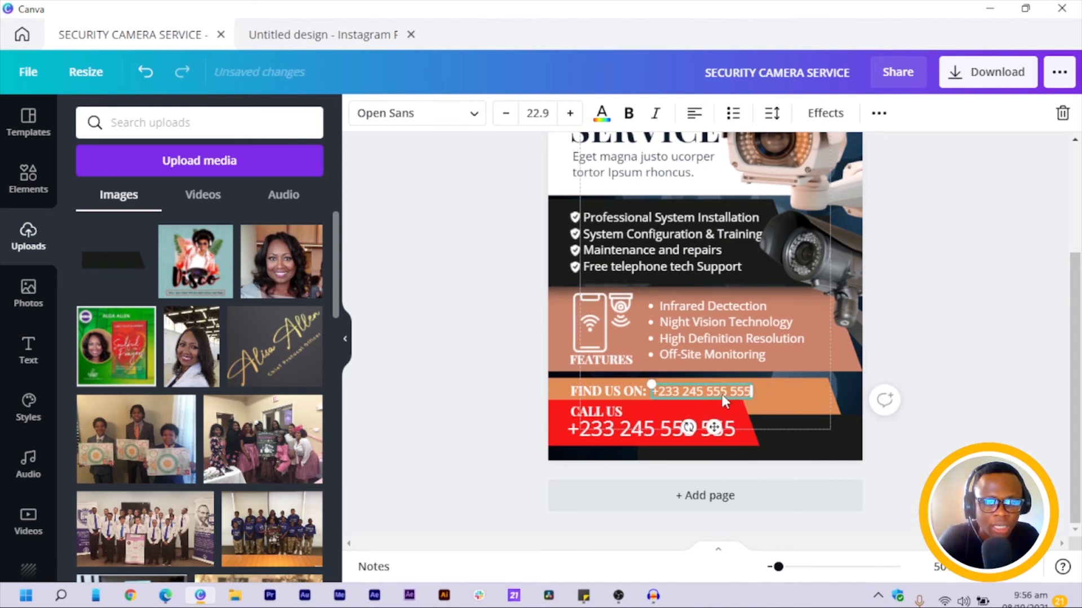
triple_click(723, 392)
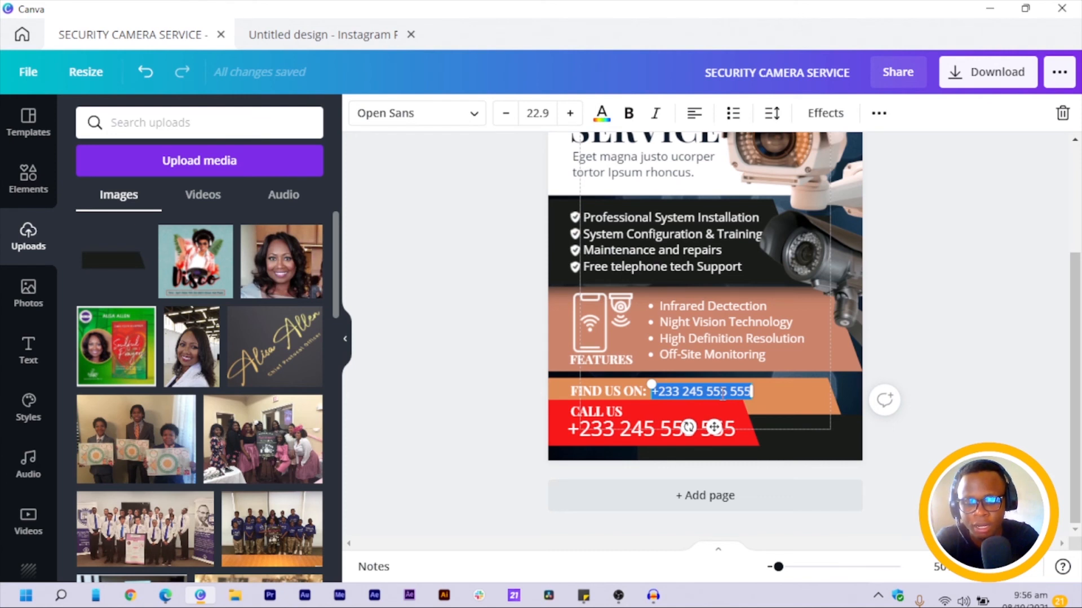
type("Str")
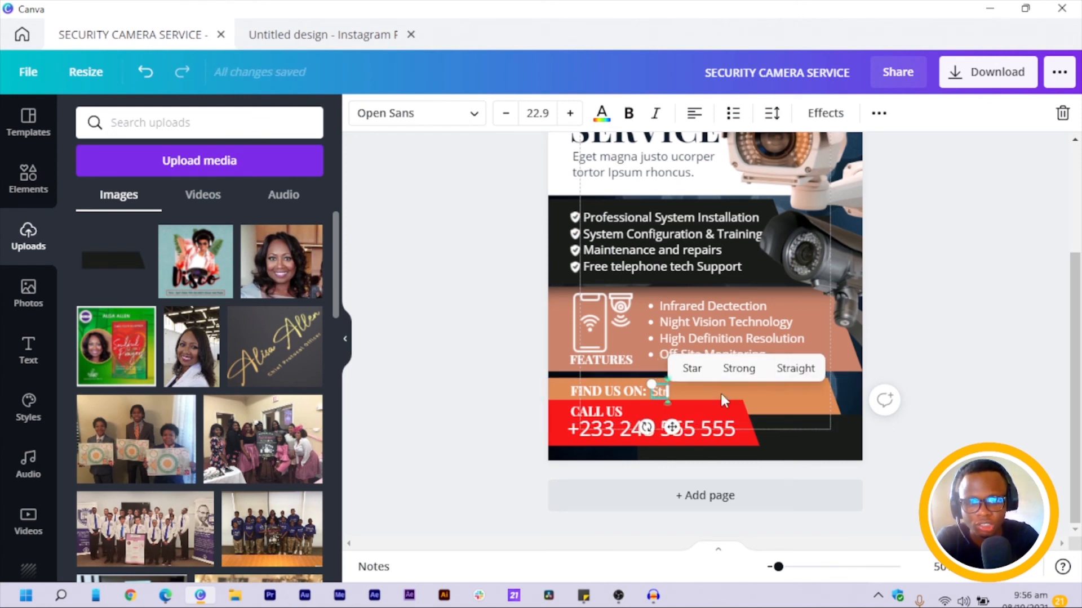
type("eet")
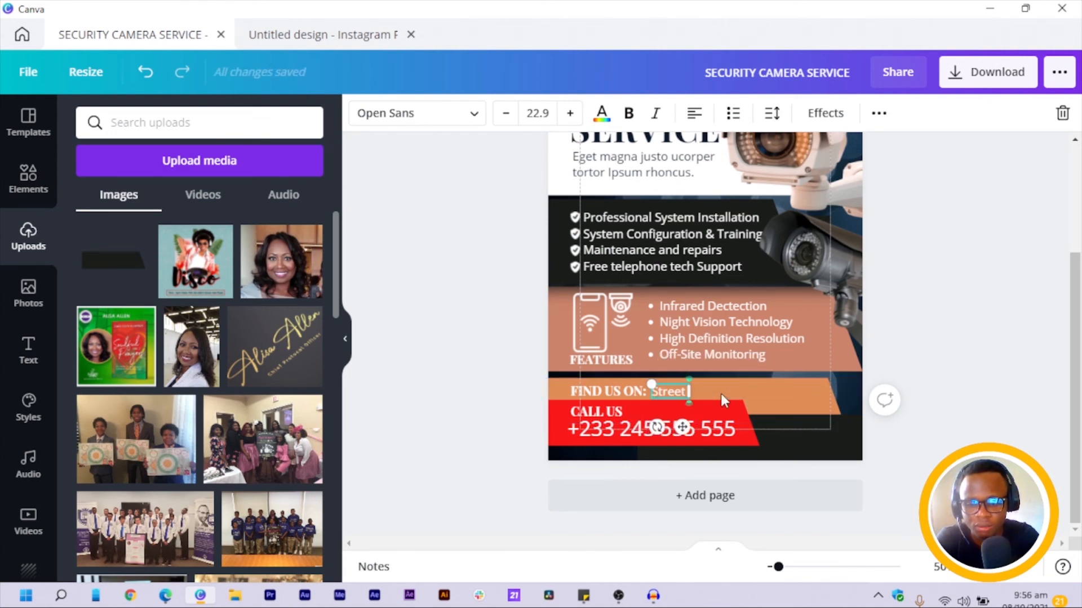
type(" 4040 A")
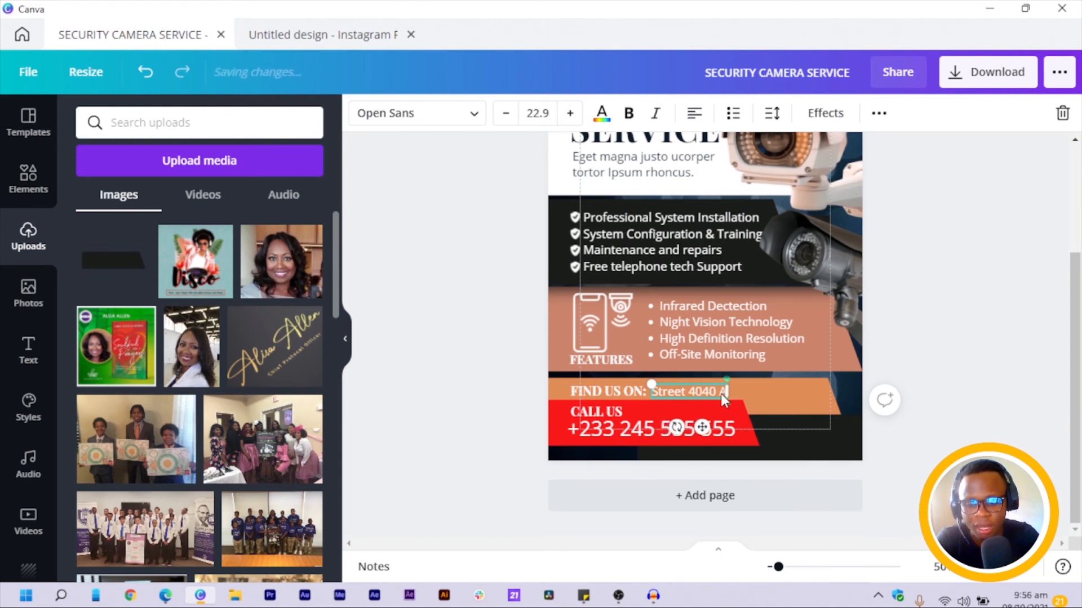
type("venue")
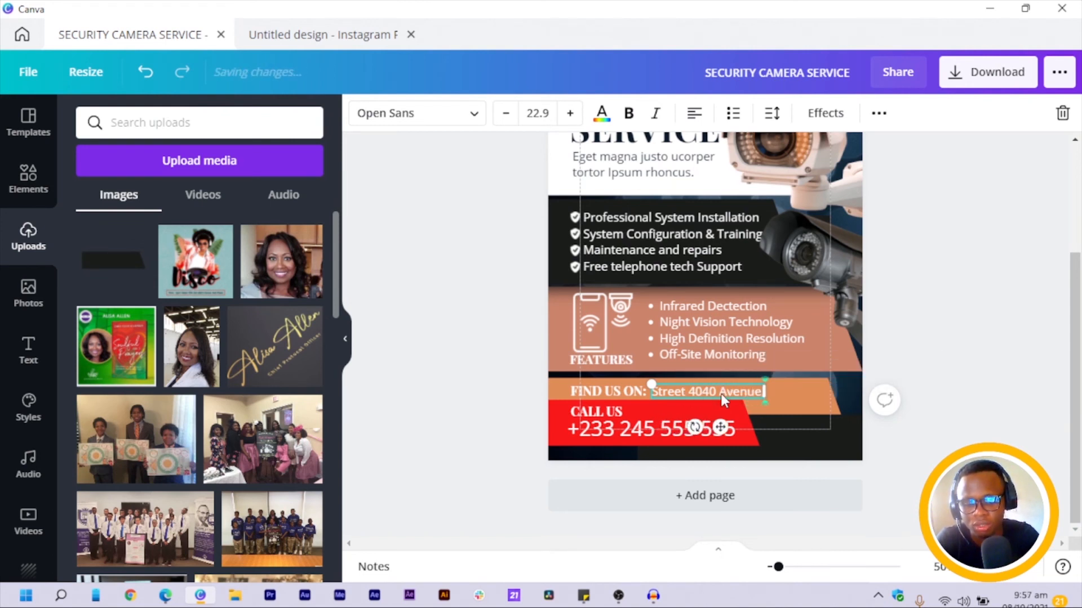
Complete the street address text beside FIND US ON: with the remaining part of the address.
type(", Old")
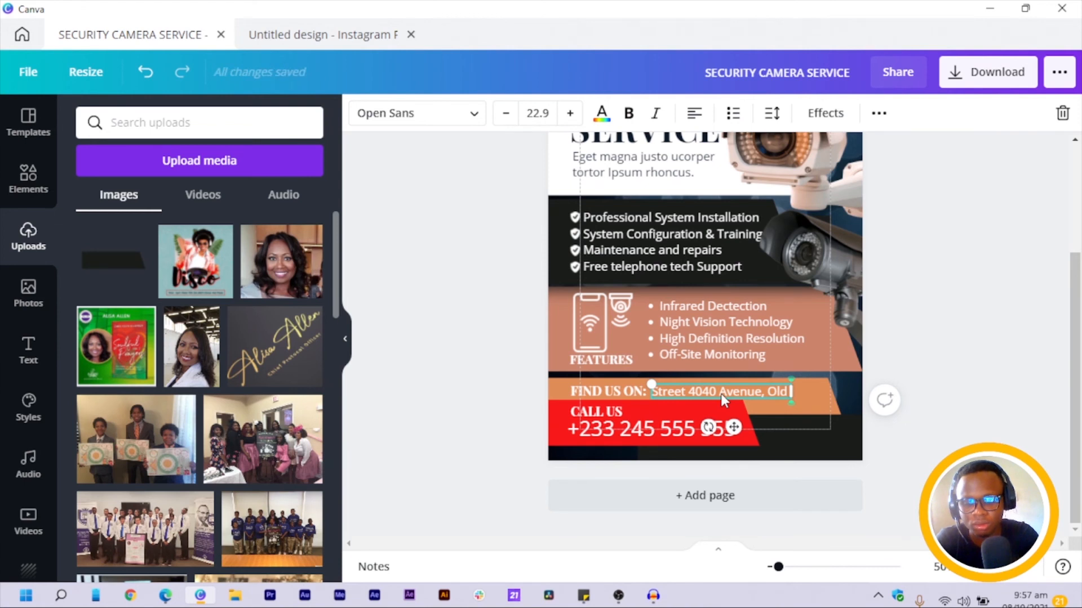
type("Sch")
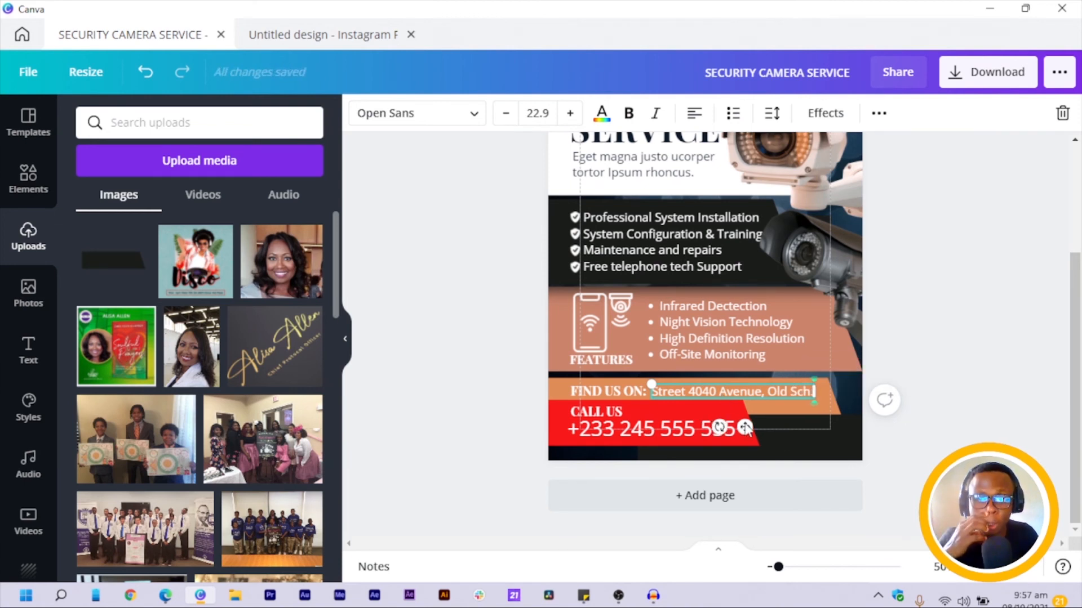
type(".")
left_click(941, 383)
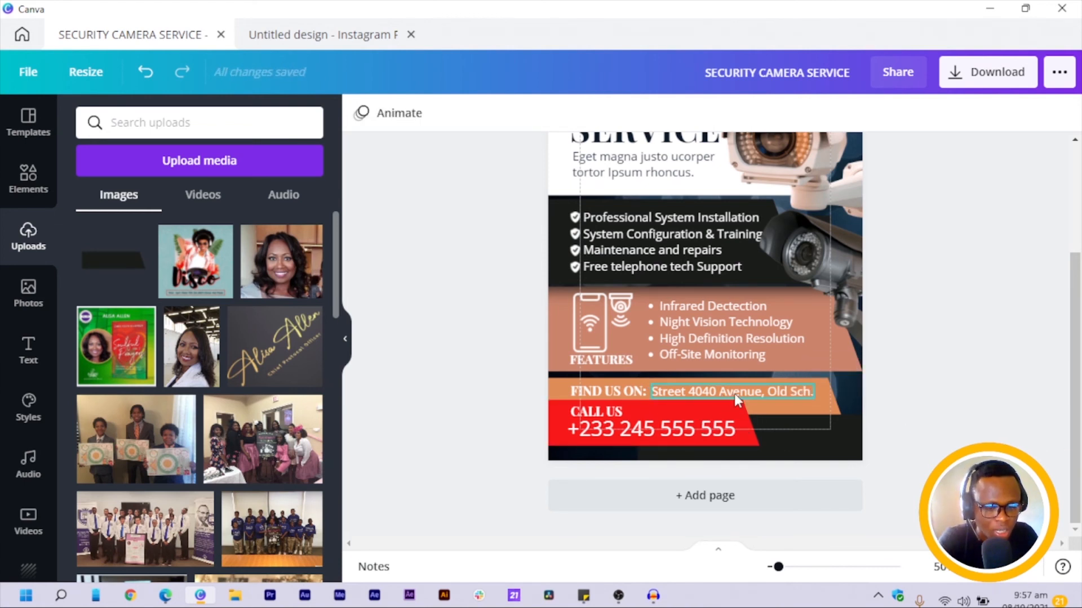
left_click(734, 393)
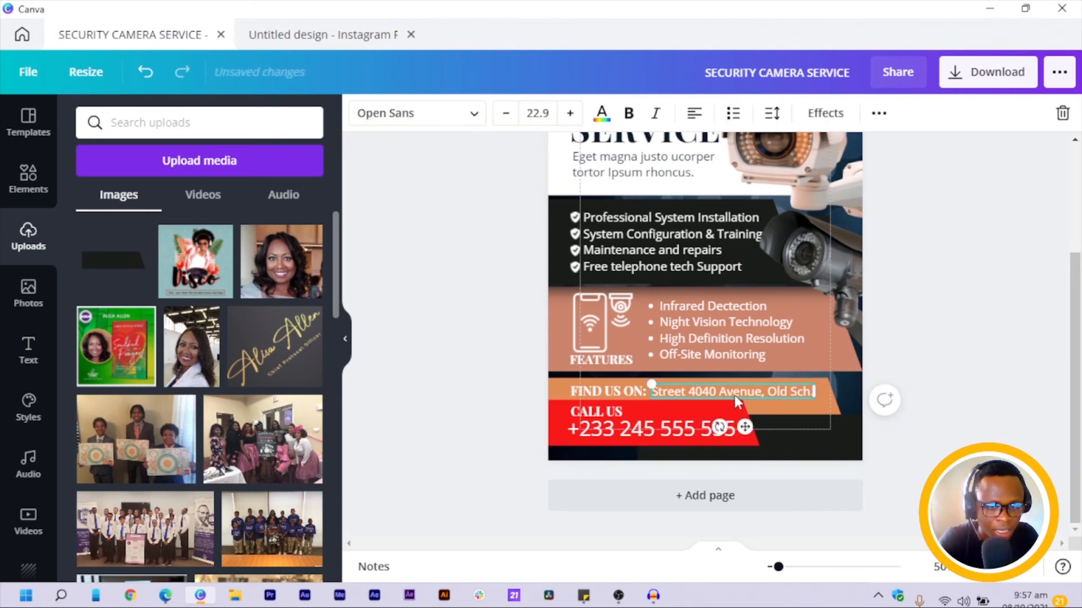
left_click(971, 401)
scroll(732, 385, "up", 2)
scroll(731, 384, "down", 2)
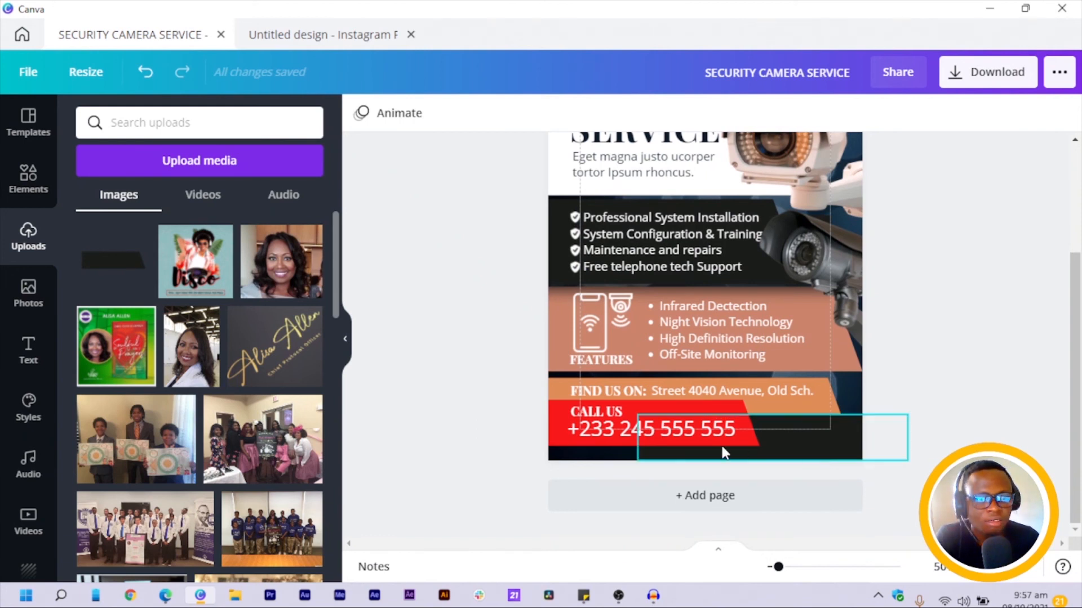
Duplicate the CALL US label and place the copy on the black strip to the right of the phone number.
left_click(596, 410)
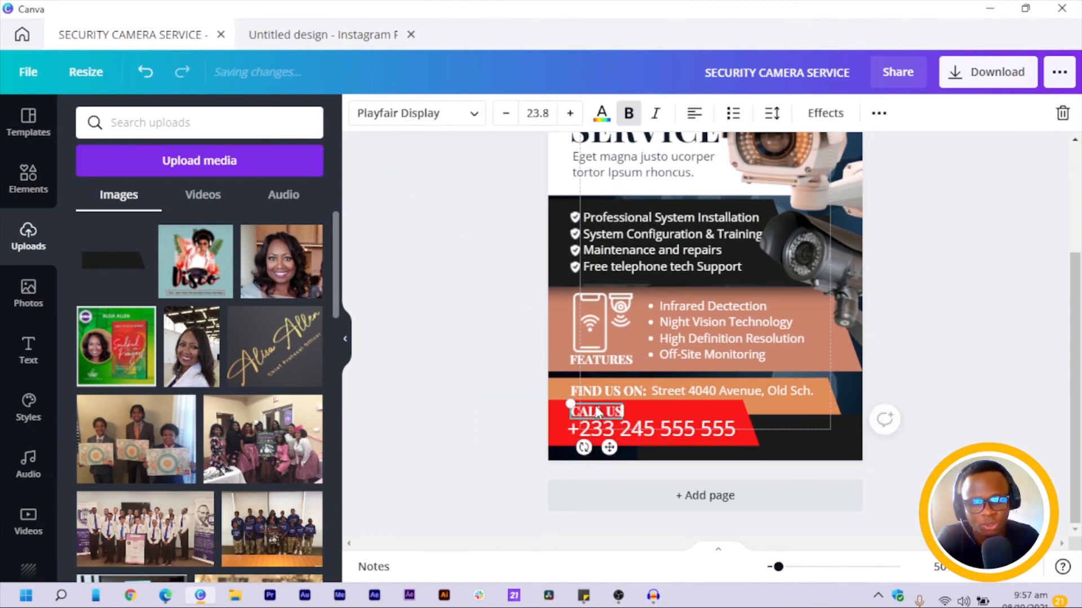
left_click_drag(612, 446, 612, 455)
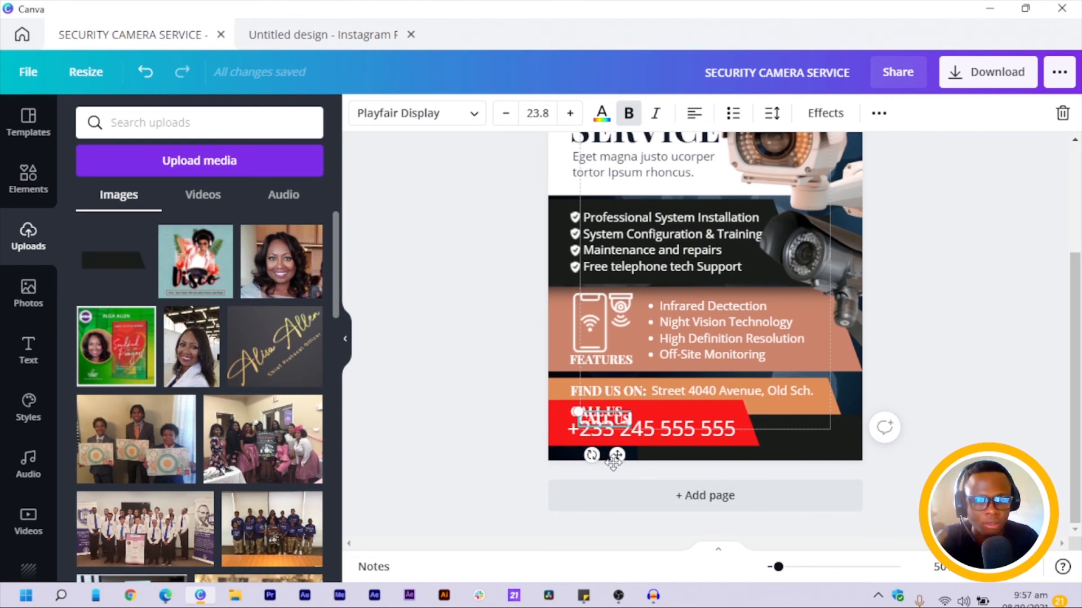
left_click_drag(729, 468, 811, 470)
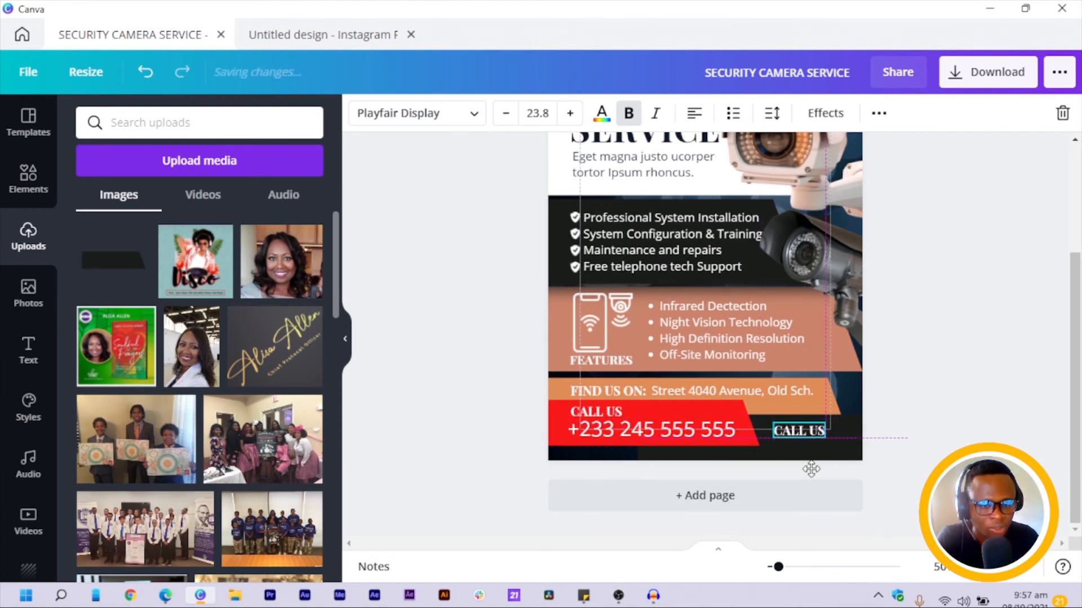
left_click_drag(795, 430, 796, 431)
Replace the copied label's text with QUALIFIED TECHNICIANS on two lines and make all of it bold.
double_click(796, 430)
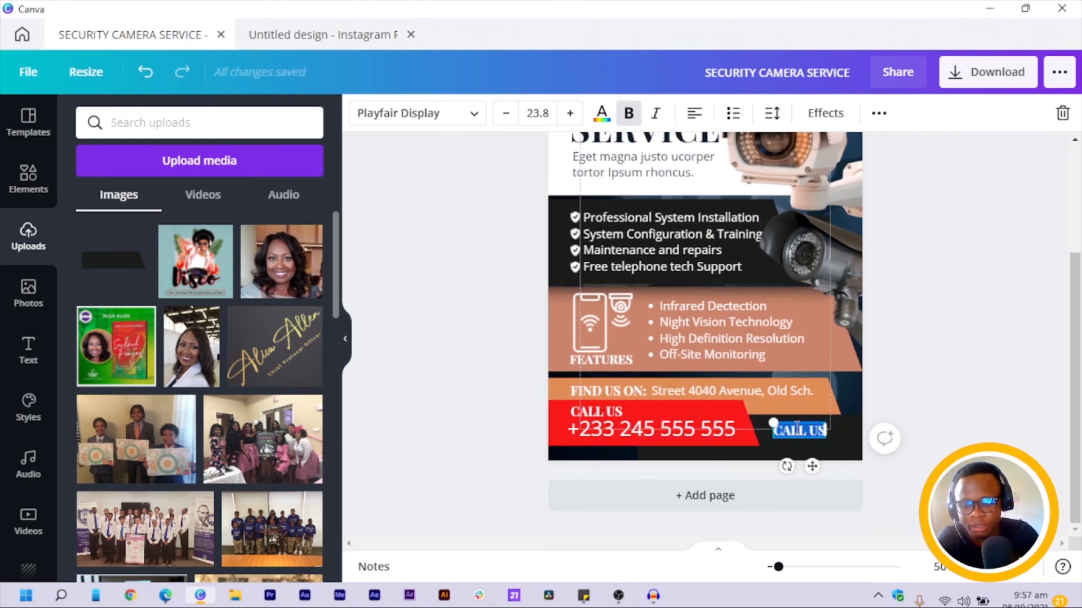
type("QUALIFIED")
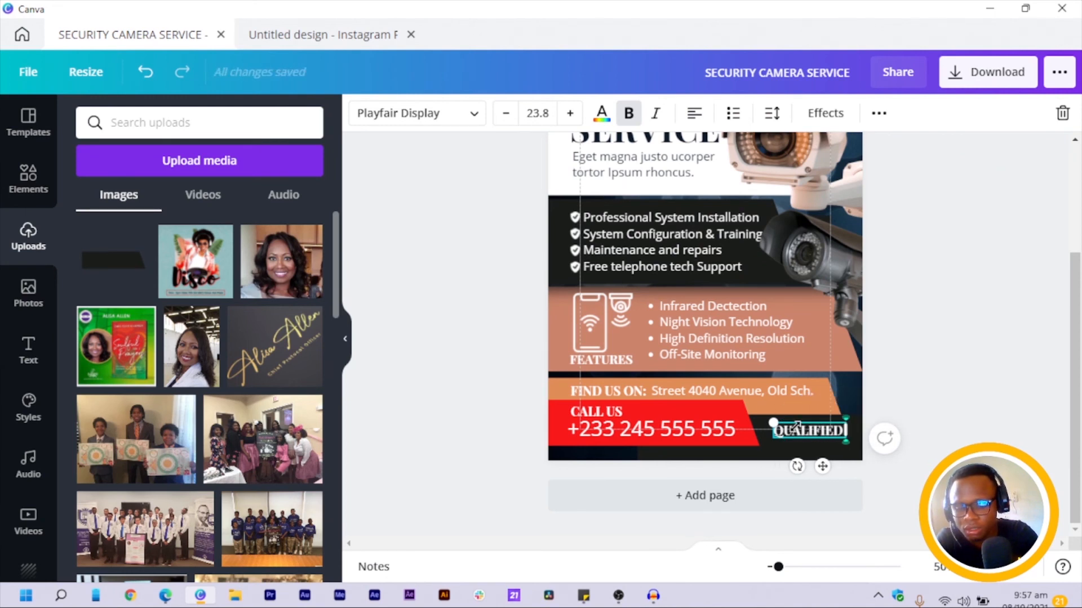
key("Return")
type("TECHNI")
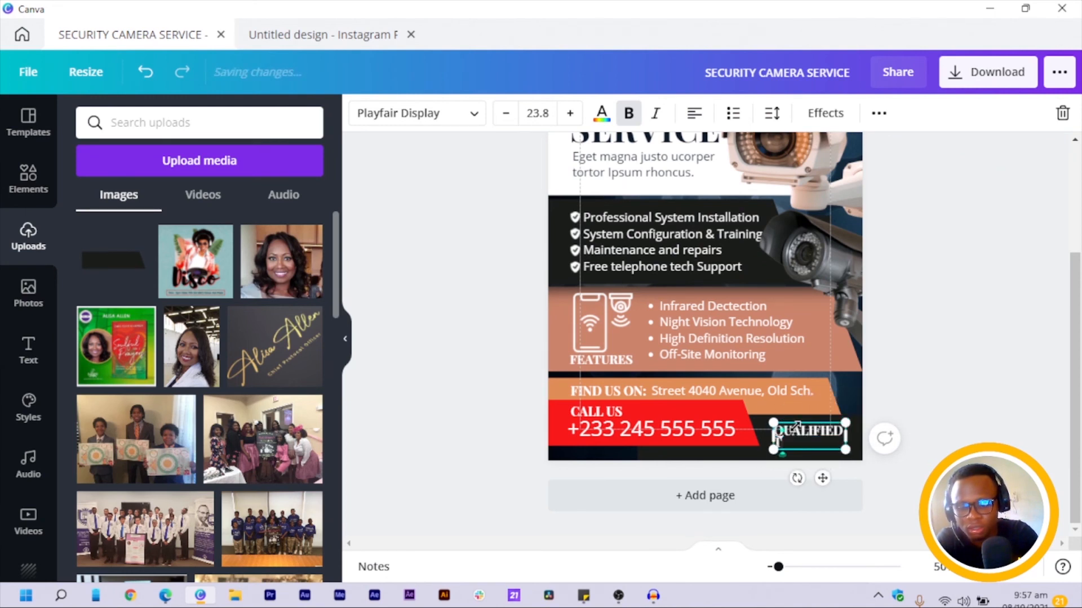
type("TIANS")
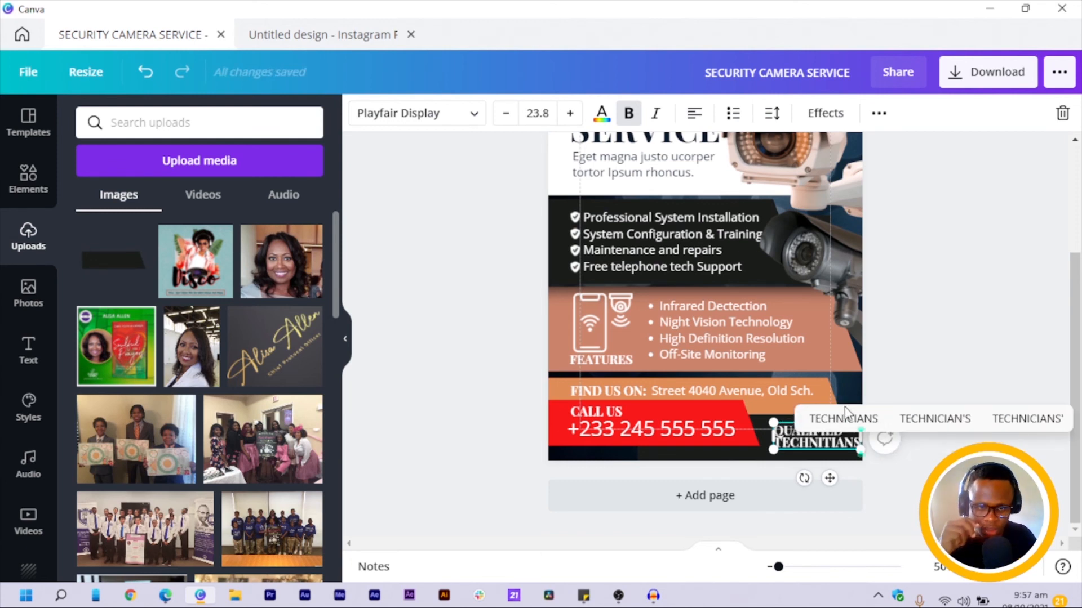
left_click(841, 419)
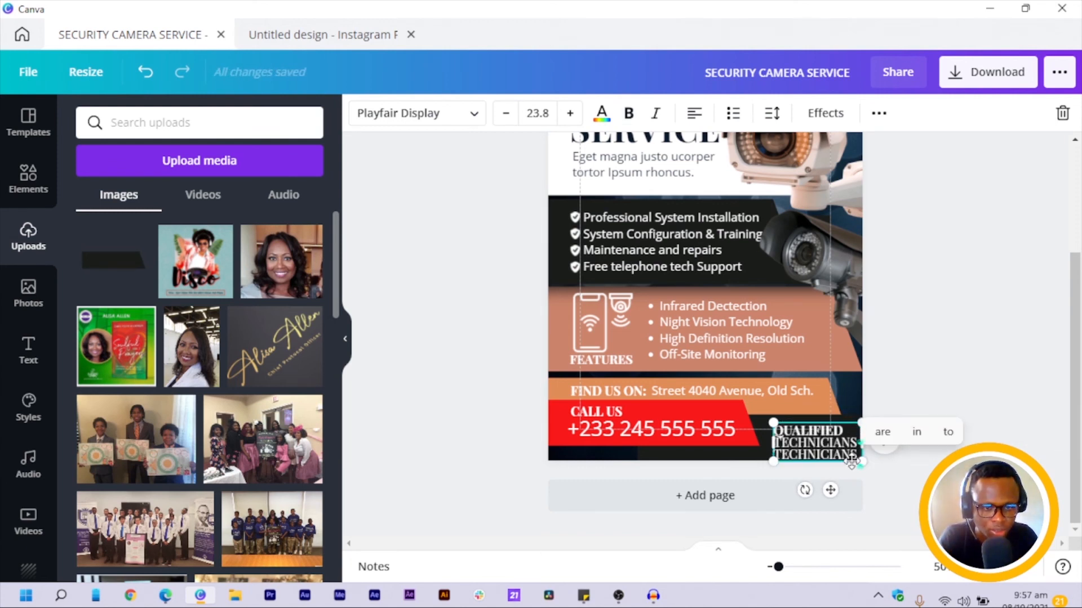
key("BackSpace")
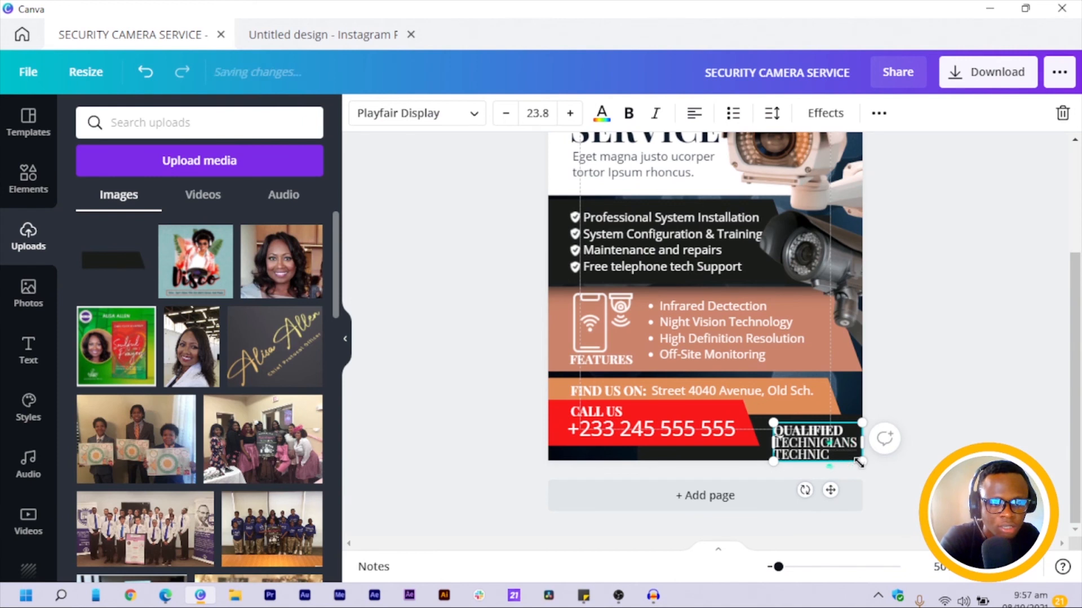
key("BackSpace")
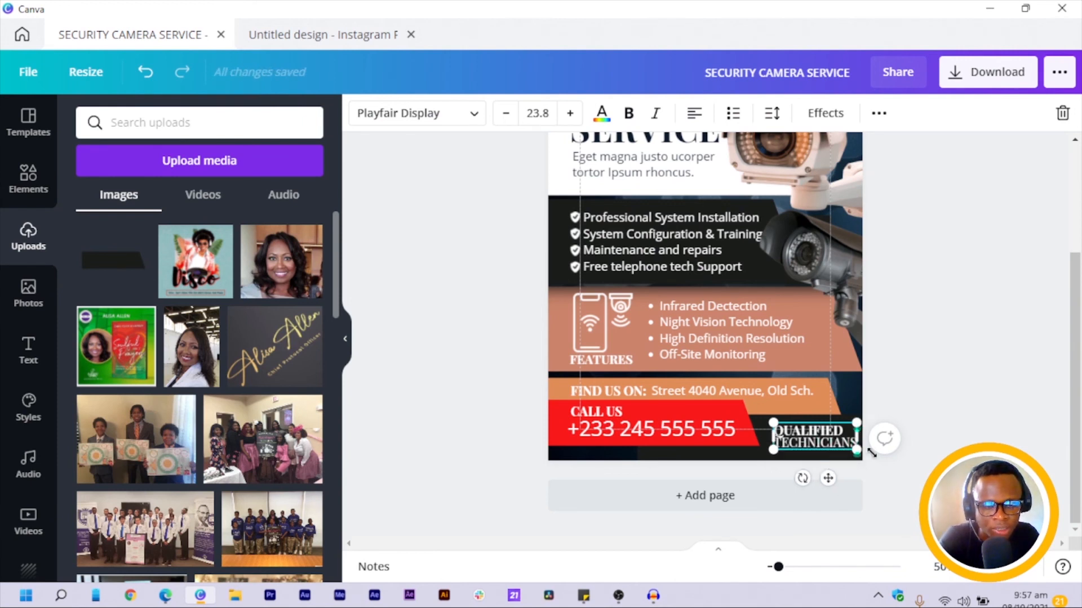
left_click(959, 407)
left_click(821, 442)
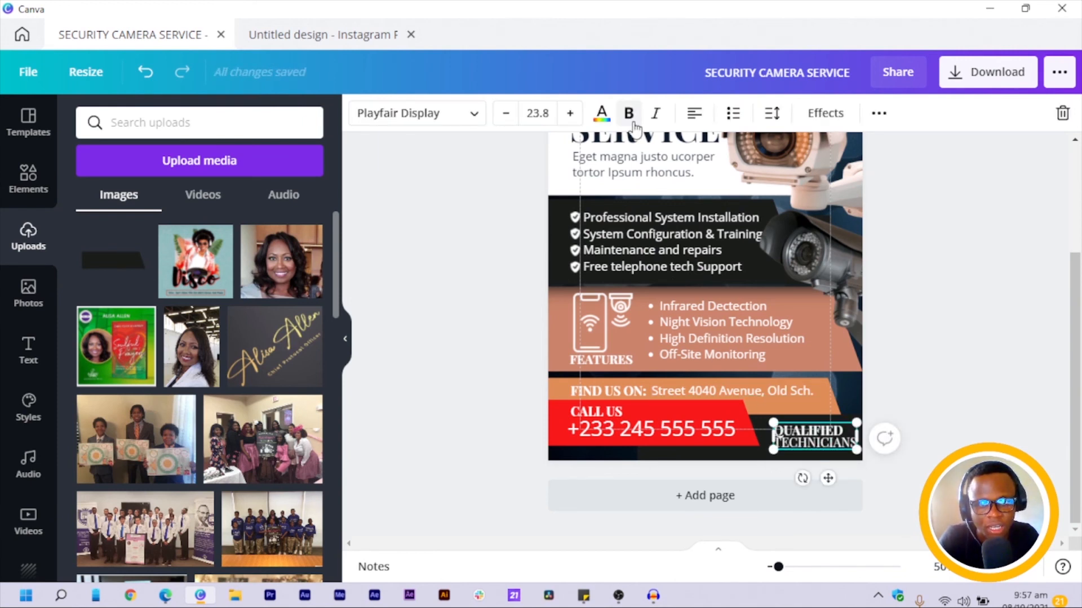
left_click(958, 379)
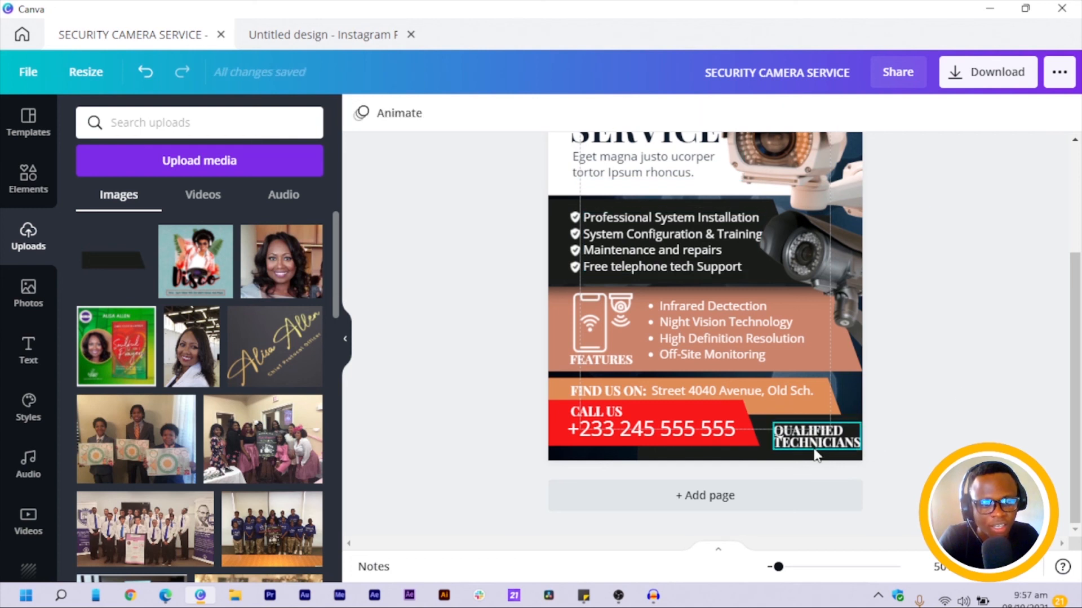
Nudge the QUALIFIED TECHNICIANS label left and slightly up so it sits within the black strip.
left_click(809, 447)
key("Left")
key("Left")
key("Left")
key("Left")
key("Left")
key("Left")
key("Left")
key("Left")
key("Left")
key("Left")
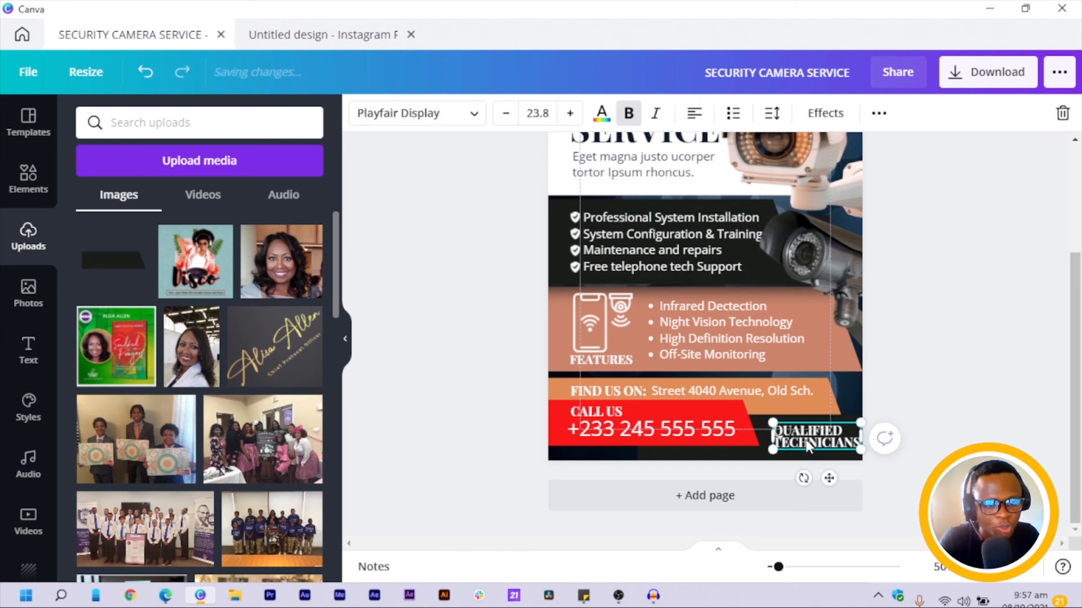
key("Left")
key("Left")
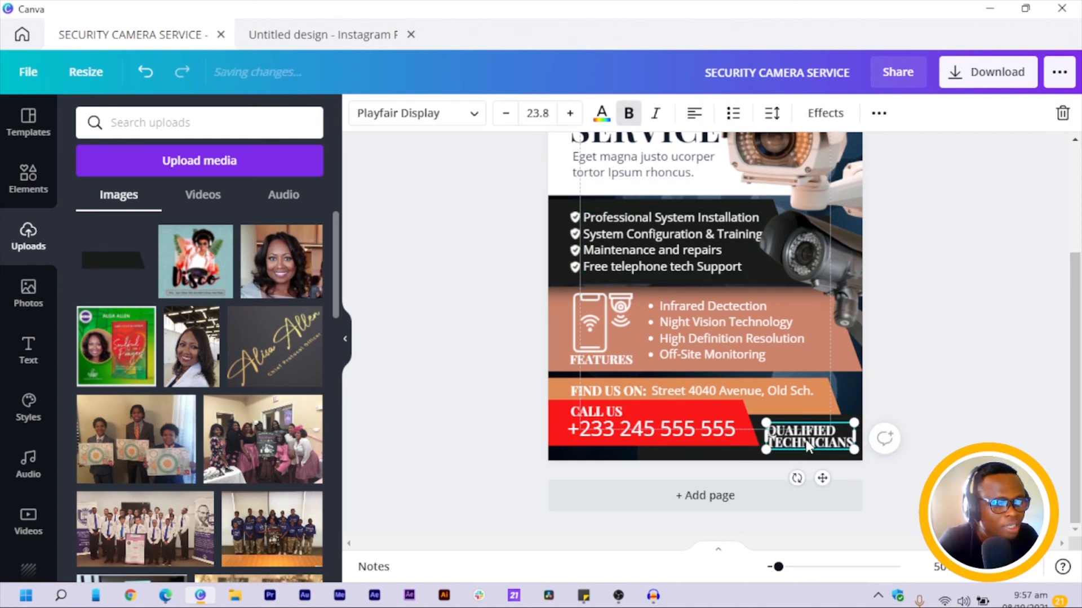
left_click(909, 423)
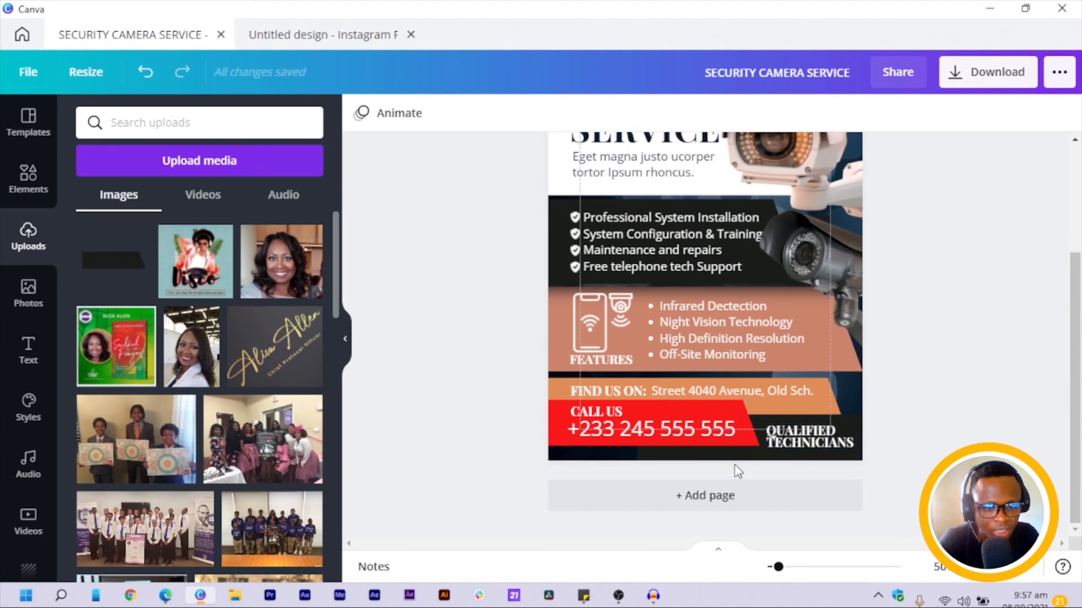
left_click(802, 439)
left_click_drag(791, 440, 789, 434)
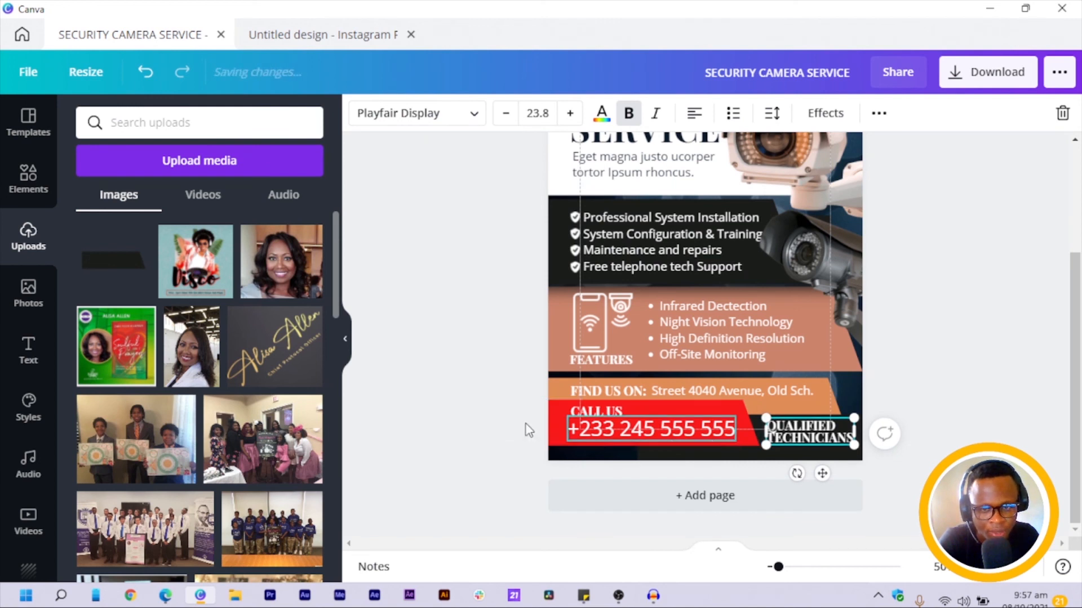
Select all footer strips with their texts and shift them down slightly, away from the features band.
left_click_drag(463, 381, 844, 468)
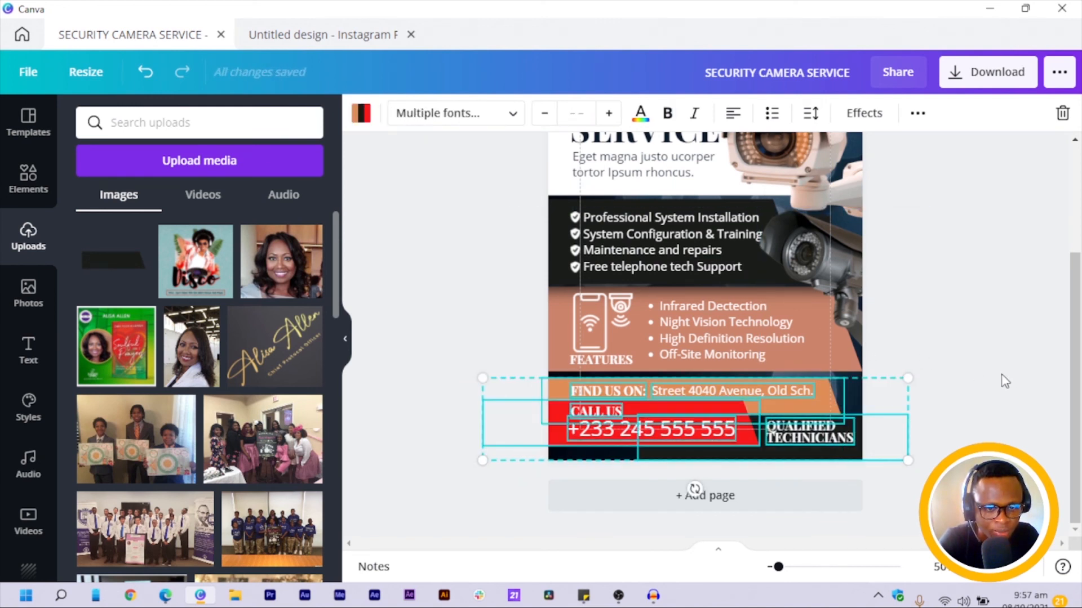
key("shift+Down")
key("shift+Down")
key("shift+Down")
key("shift+Down")
key("Up")
key("Up")
key("Up")
key("Up")
key("Up")
key("Up")
key("Up")
key("Up")
key("Up")
key("Up")
key("Up")
key("Up")
key("Up")
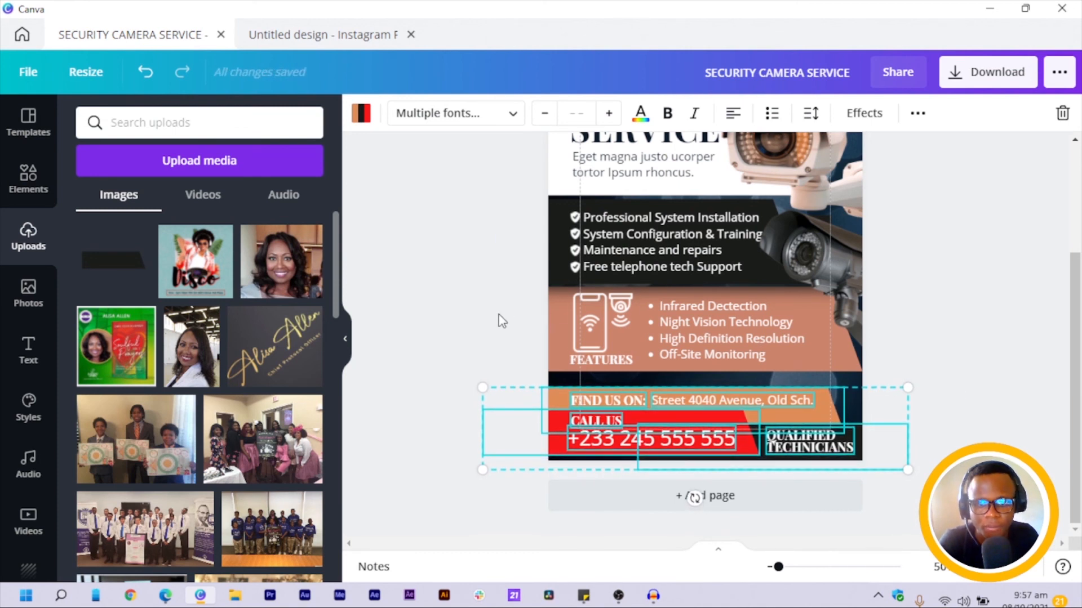
Crop the bottom of the black camera cutout to the features band's lower edge and enlarge the cutout slightly.
scroll(610, 337, "up", 2)
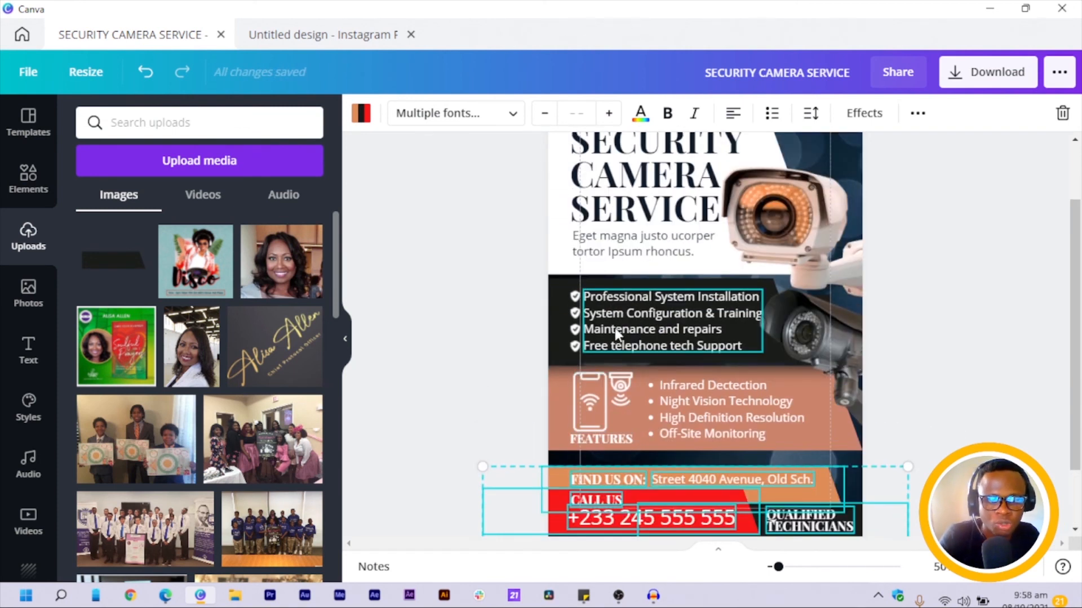
left_click(562, 367)
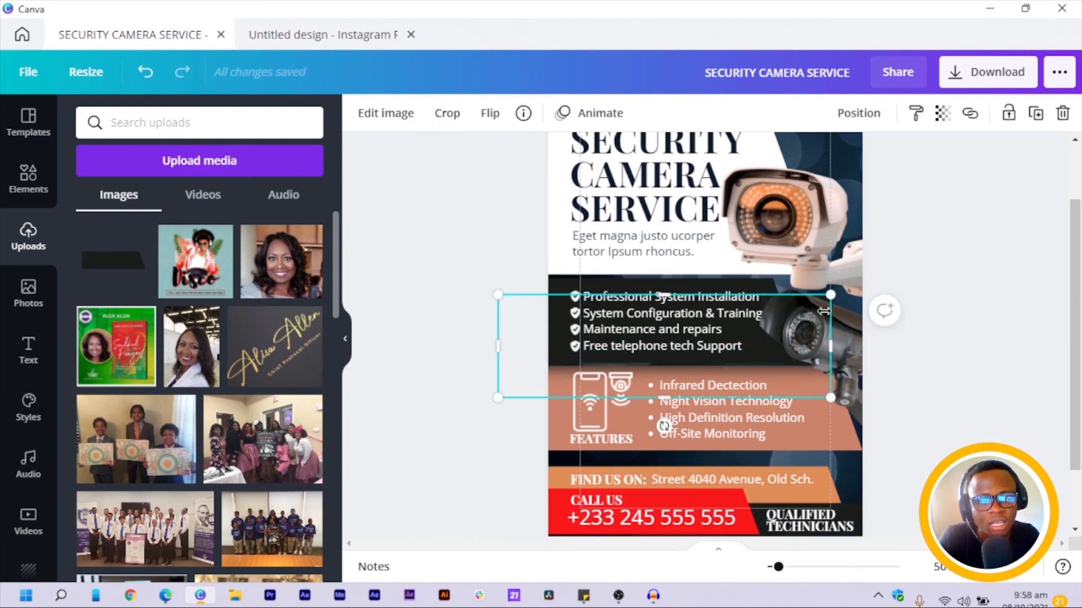
left_click(847, 350)
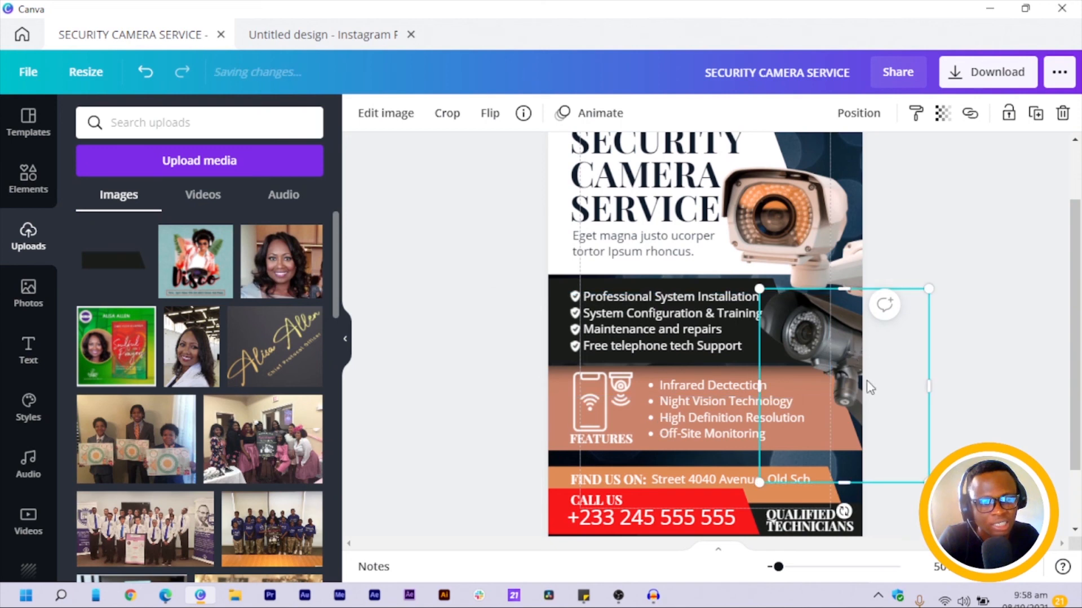
left_click_drag(845, 479, 856, 453)
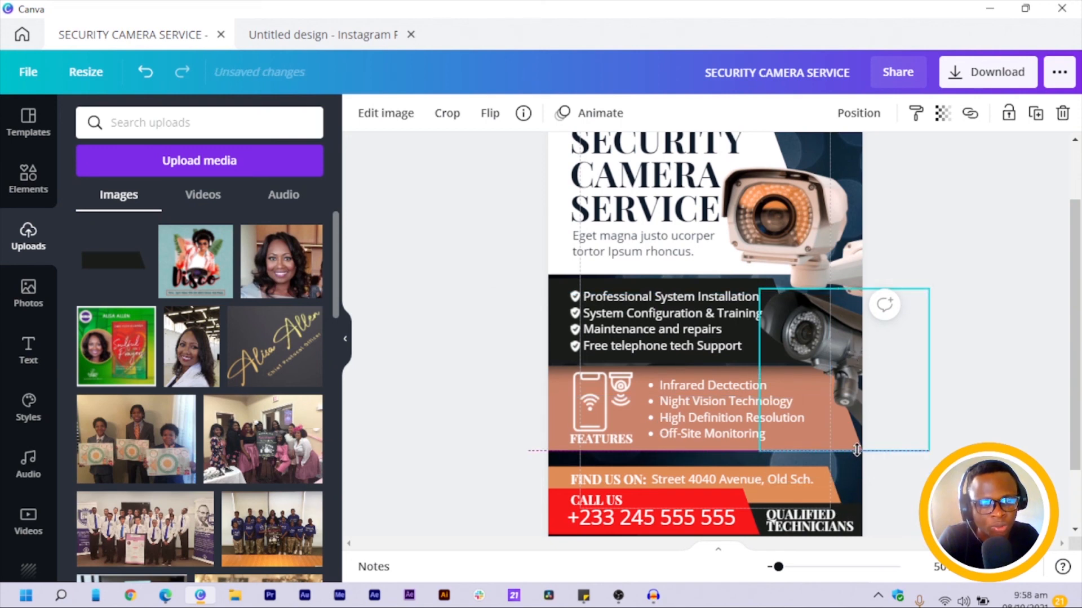
left_click_drag(924, 445, 915, 493)
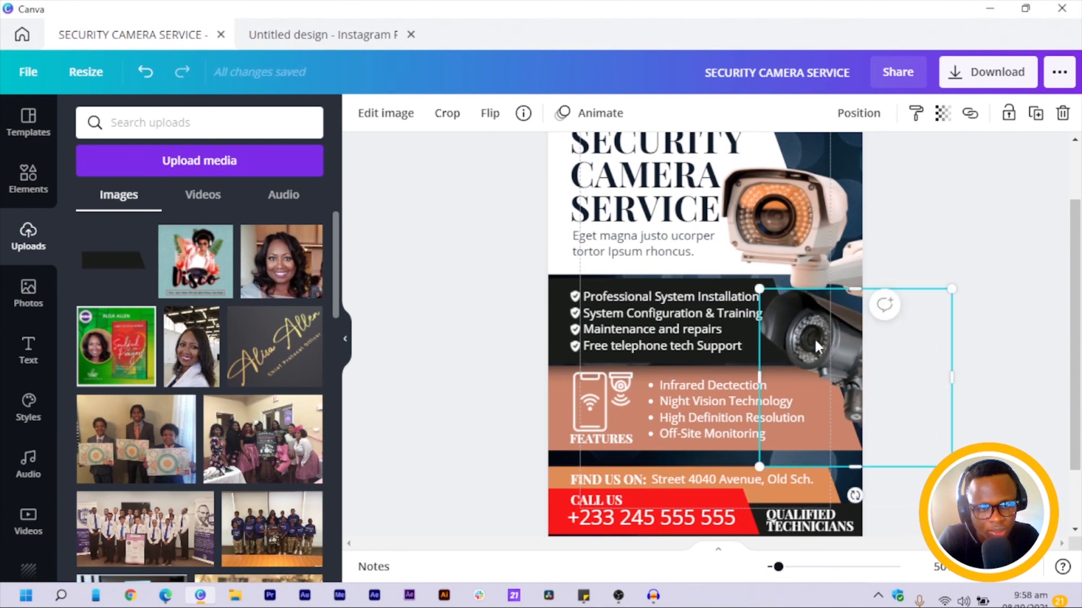
Move the black camera cutout slightly down and left over the bands and rotate it slightly clockwise.
left_click_drag(818, 350, 800, 353)
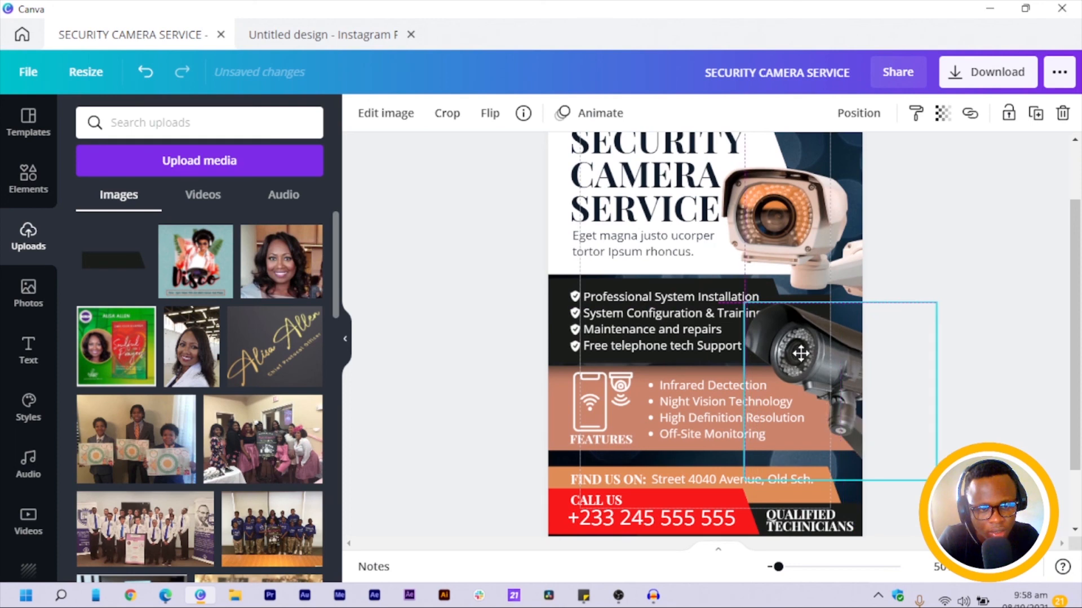
left_click(460, 313)
left_click(796, 355)
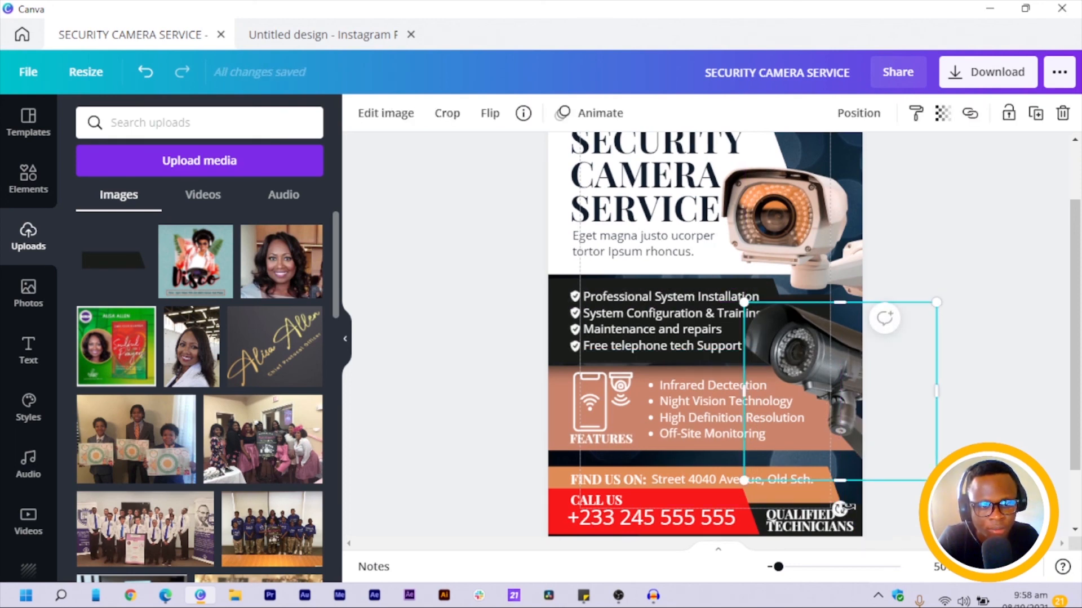
left_click_drag(838, 509, 831, 506)
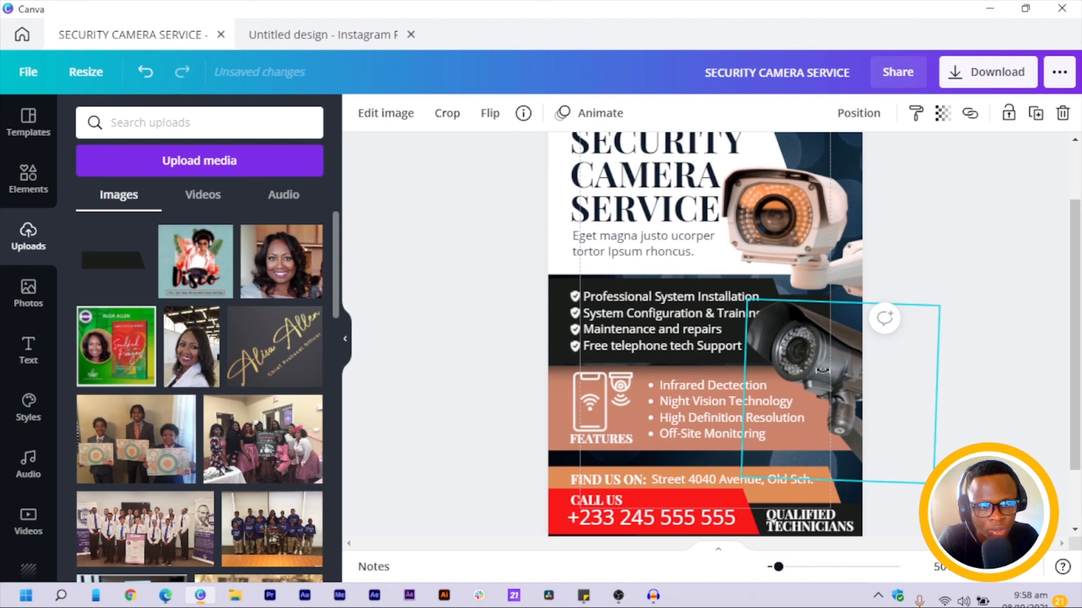
Nudge the rotated black camera cutout to the right until it clears the services list text.
key("shift+Right")
key("shift+Right")
key("shift+Right")
key("shift+Right")
key("shift+Right")
key("shift+Right")
key("shift+Right")
key("shift+Right")
key("shift+Right")
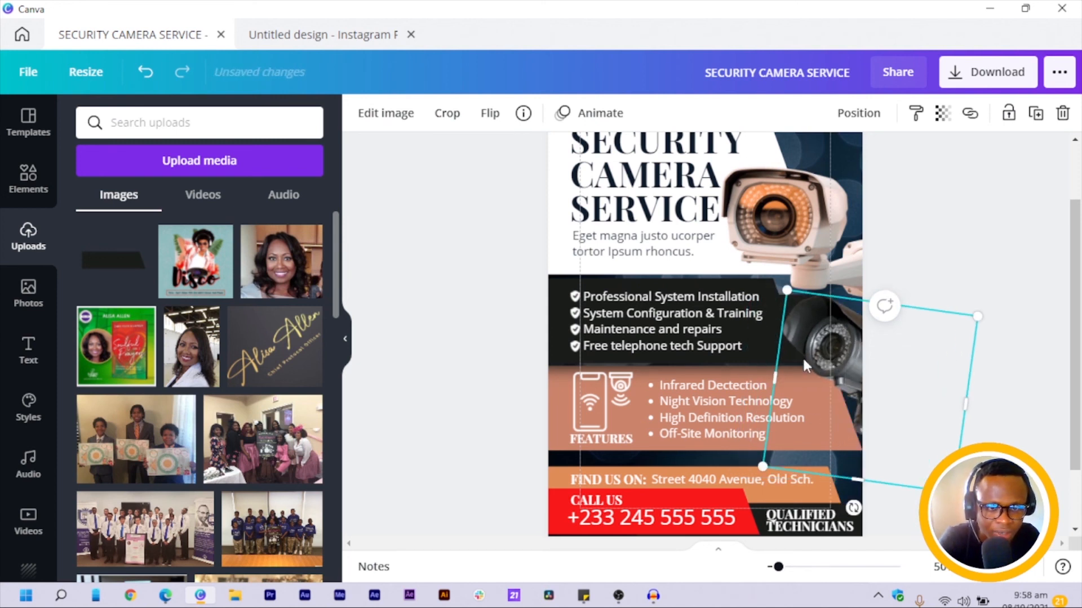
key("shift+Left")
key("shift+Left")
key("shift+Left")
key("shift+Left")
key("Left")
key("Left")
key("Left")
key("Left")
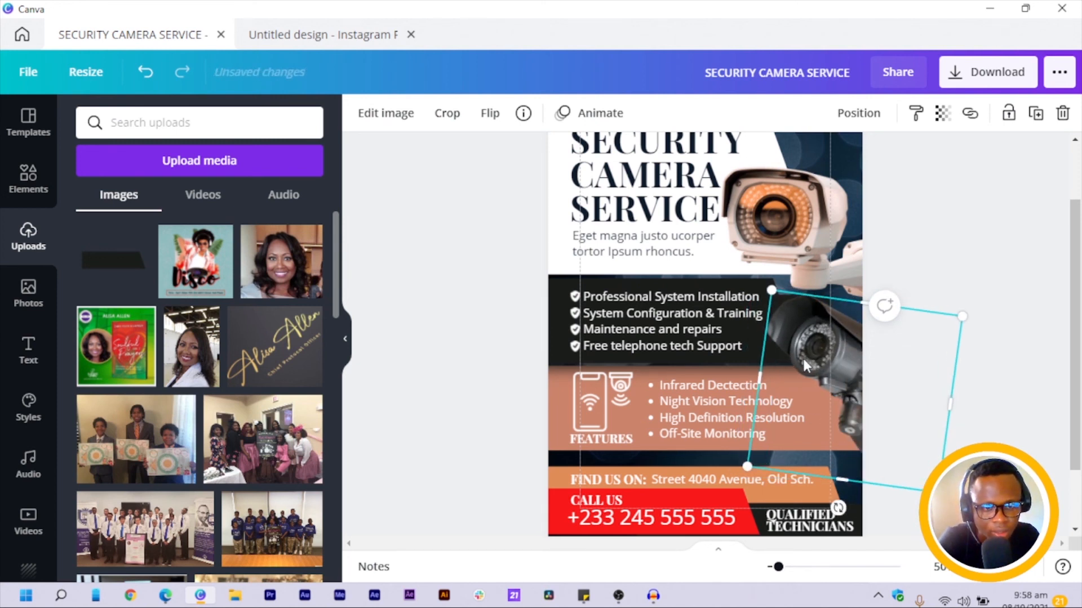
left_click(391, 292)
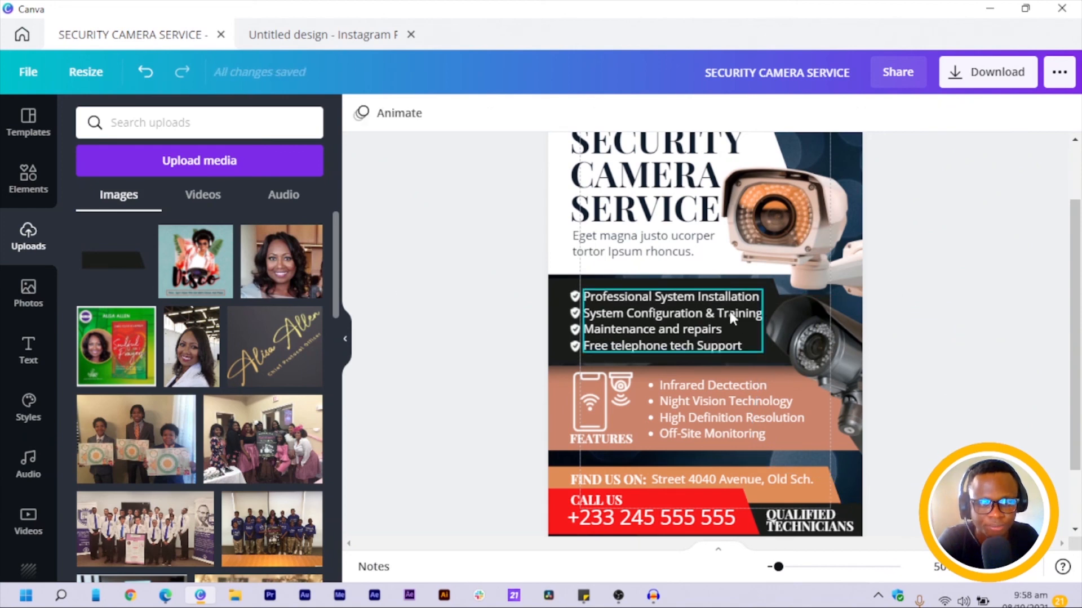
Nudge the white camera cutout upward until it sits above the black services band.
left_click(804, 222)
scroll(813, 317, "up", 1)
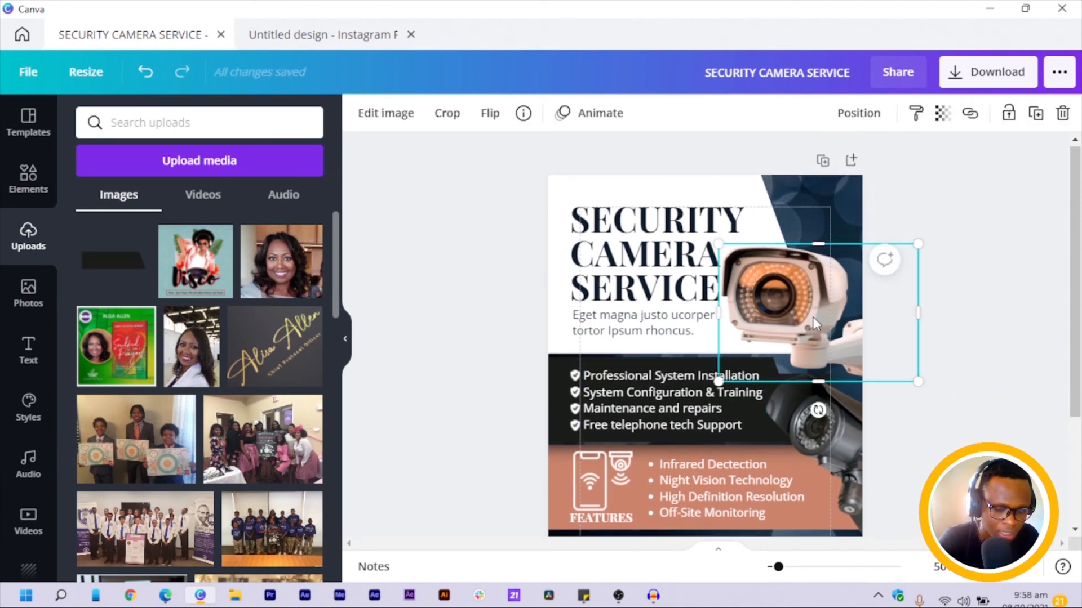
key("shift+Up")
key("shift+Up")
key("shift+Up")
key("shift+Up")
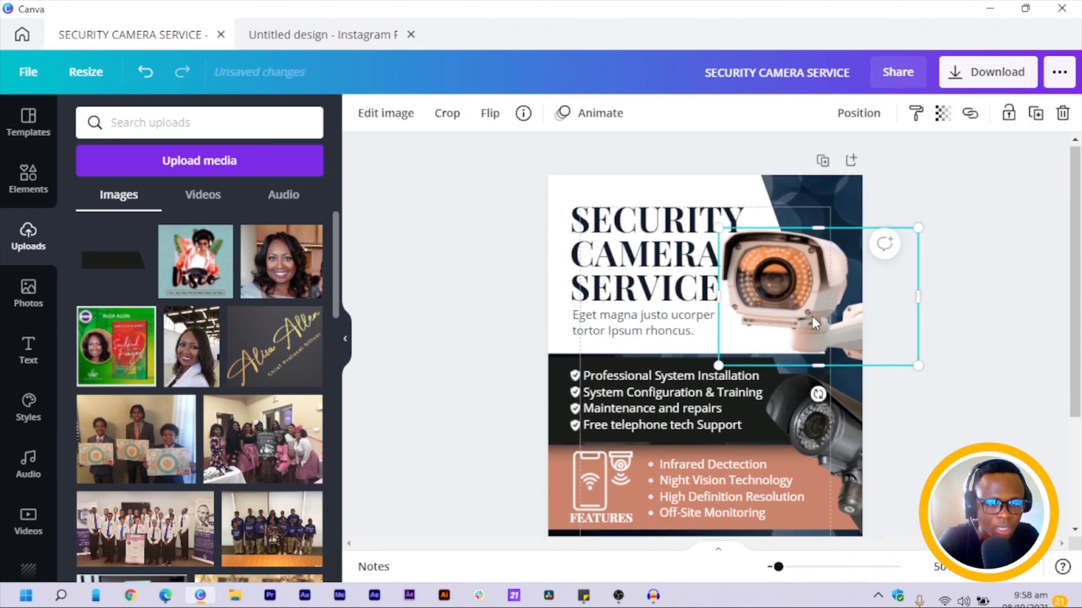
key("shift+Up")
key("shift+Up")
key("shift+Up")
key("shift+Up")
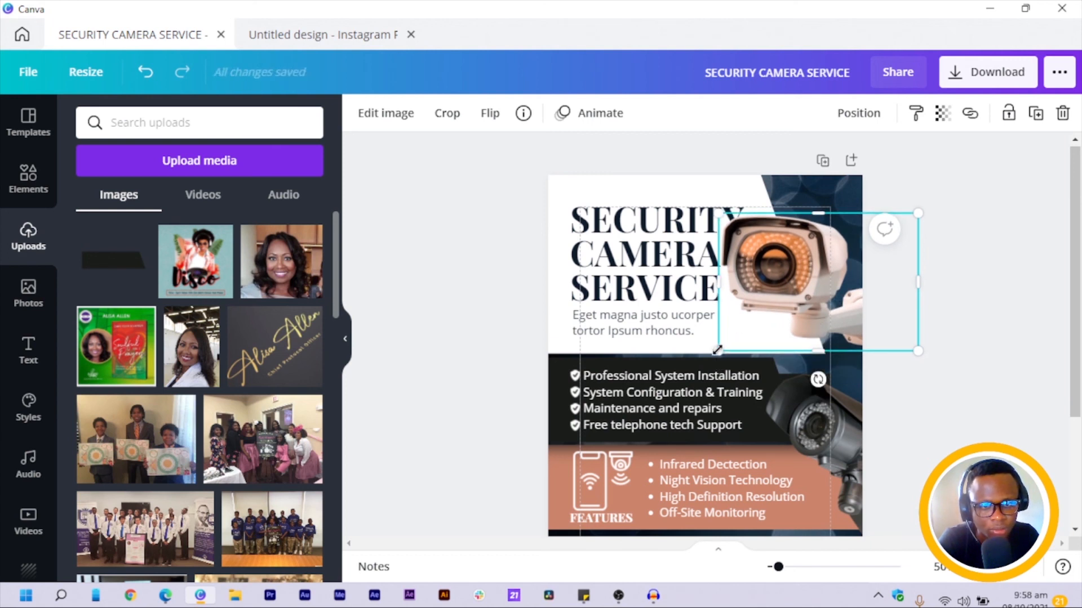
Enlarge the white camera cutout slightly and nudge it down until its mount meets the services band's upper edge.
left_click_drag(717, 350, 718, 351)
key("Down")
key("Down")
key("Down")
key("Down")
key("Down")
key("Down")
key("Down")
key("Down")
key("Down")
key("Down")
key("Down")
key("Down")
key("Down")
key("Down")
key("Down")
key("Down")
key("Down")
key("Down")
key("Down")
key("Down")
key("Down")
key("Down")
key("Down")
key("Down")
key("Down")
key("Down")
key("Down")
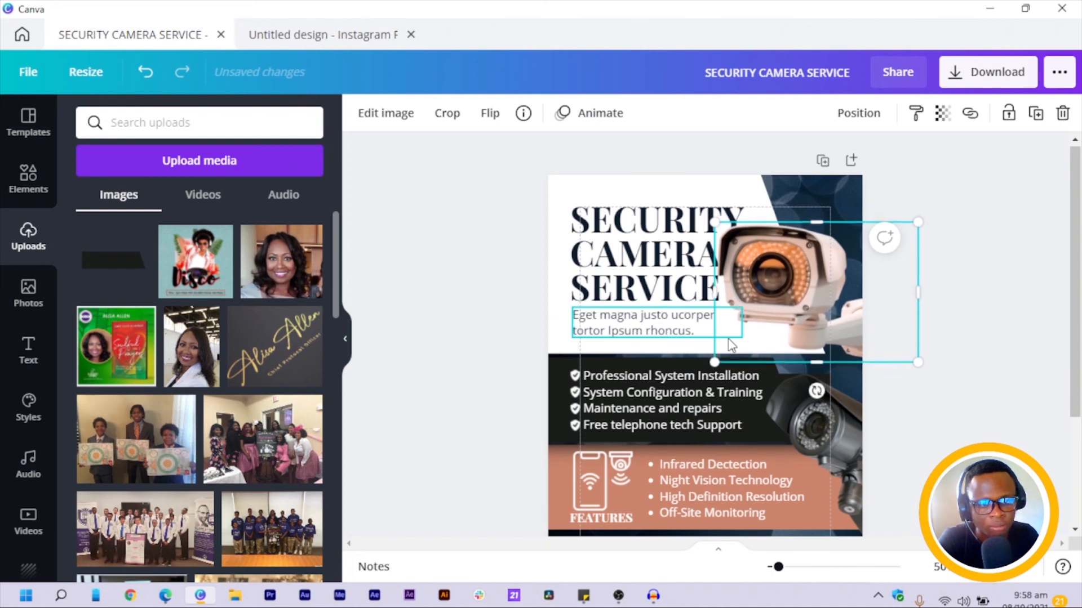
key("Down")
key("Down")
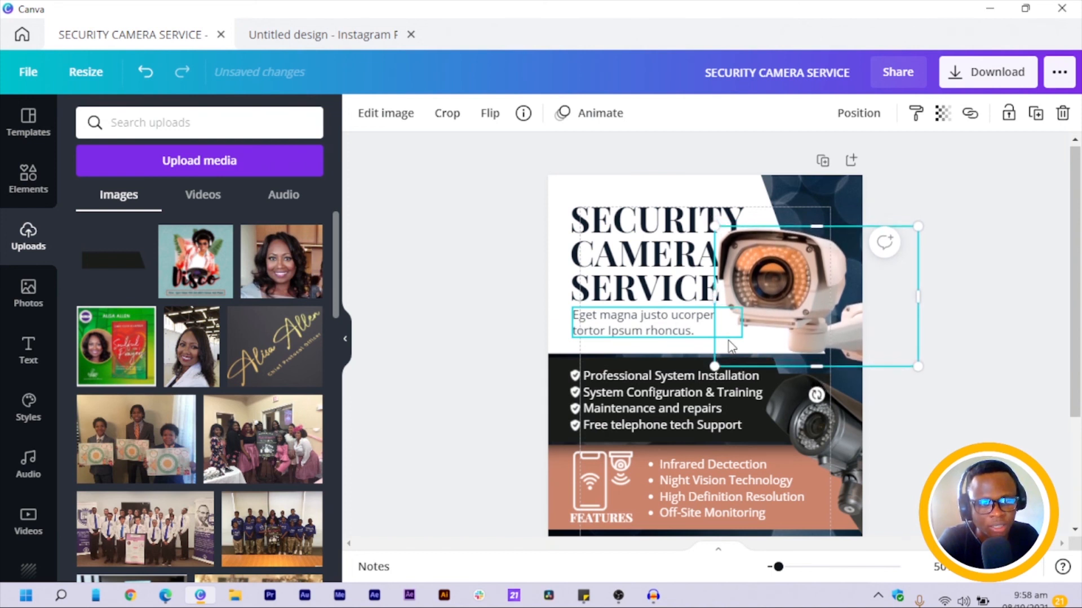
left_click(436, 330)
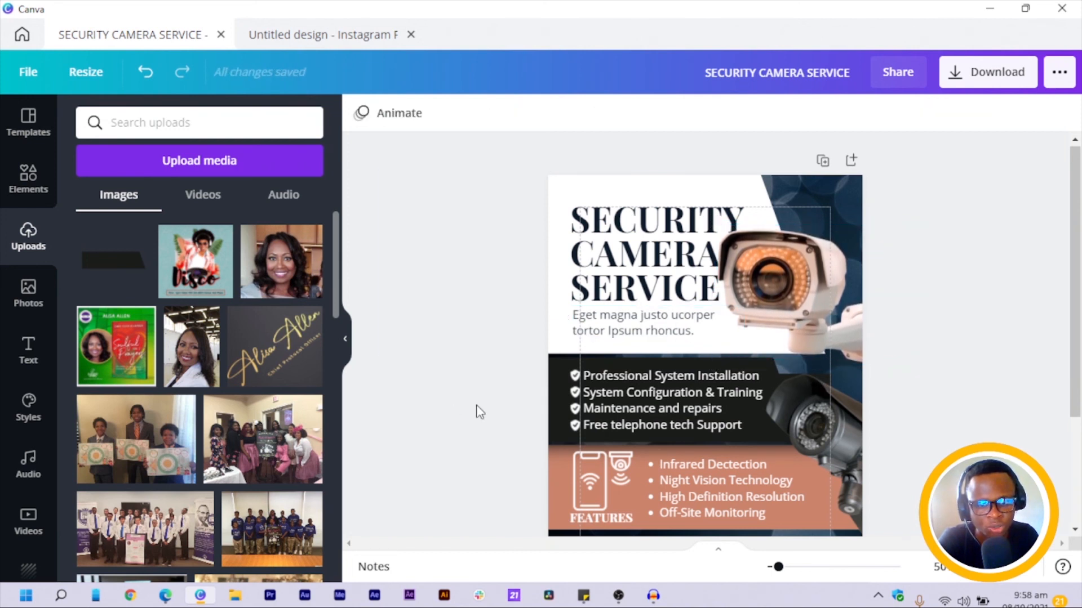
Recolour the red strip behind the phone number to a very dark navy, custom colour #031522.
scroll(459, 330, "down", 3)
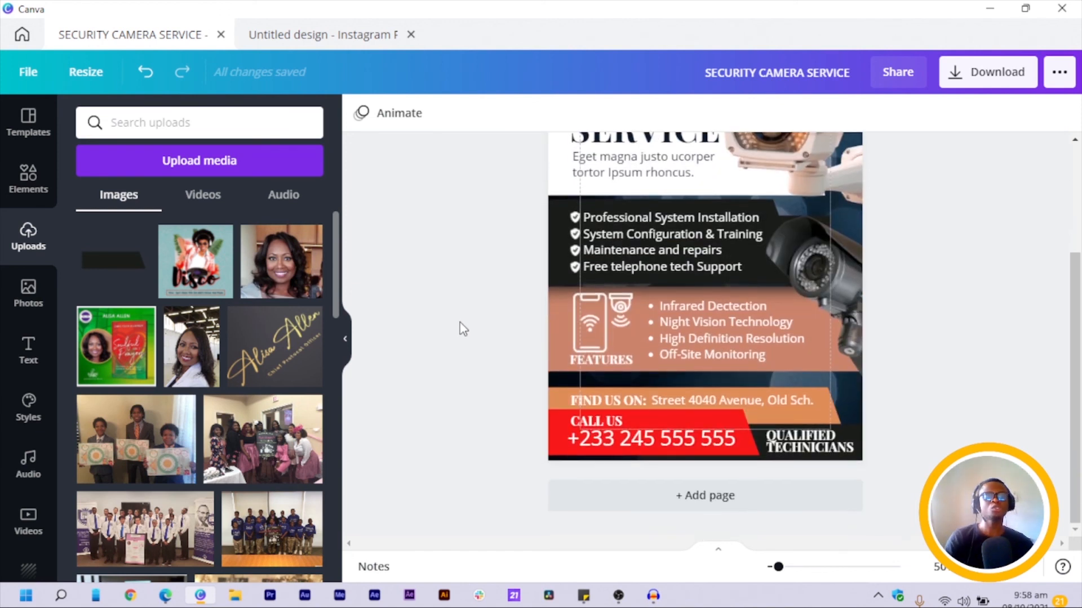
left_click(551, 429)
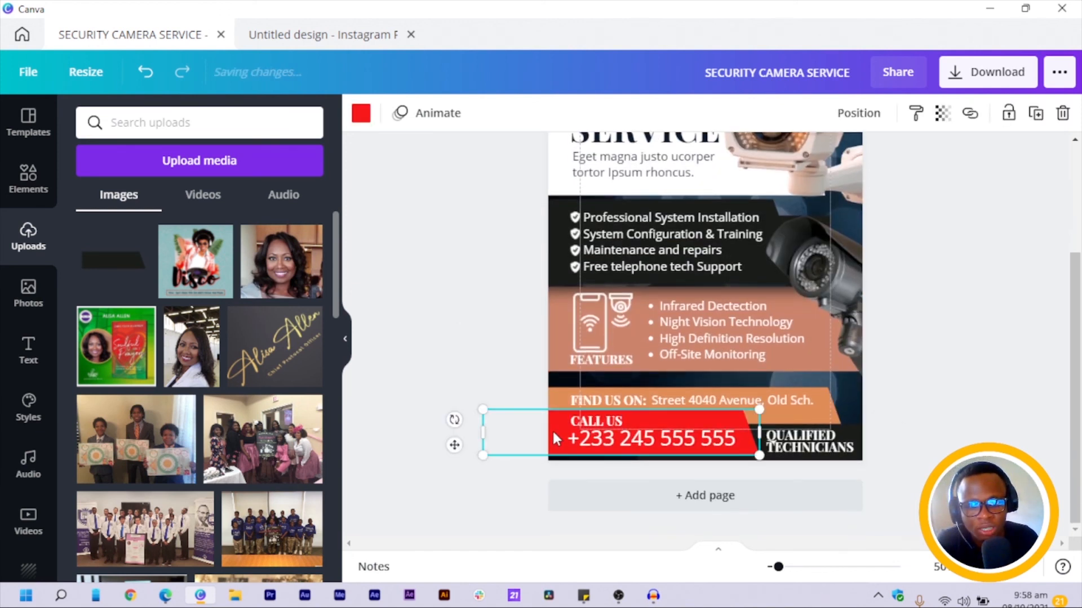
left_click(361, 113)
left_click(178, 420)
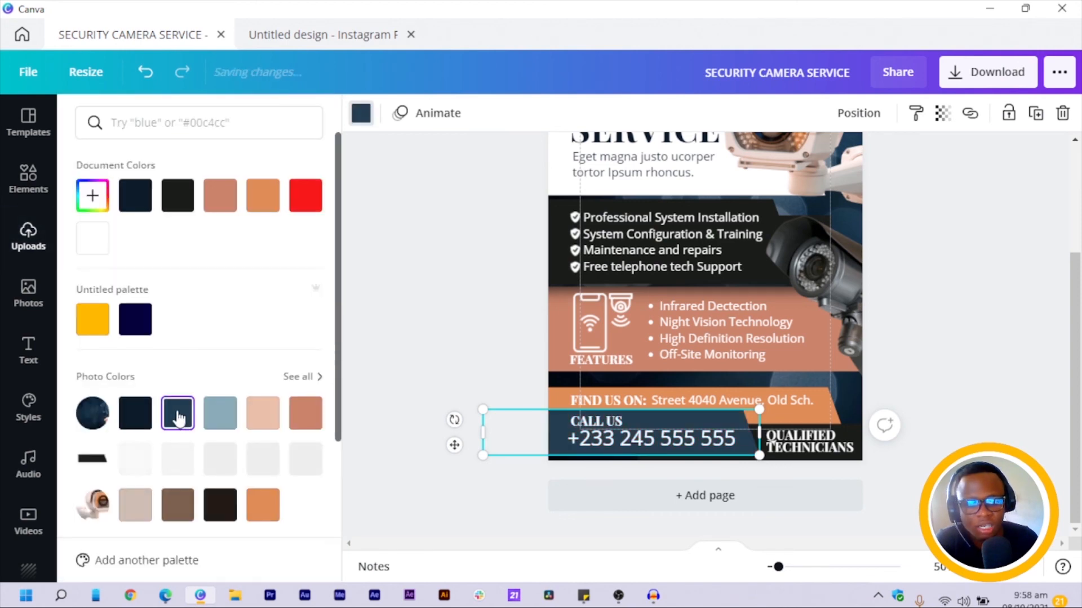
scroll(528, 399, "up", 3)
scroll(527, 400, "down", 3)
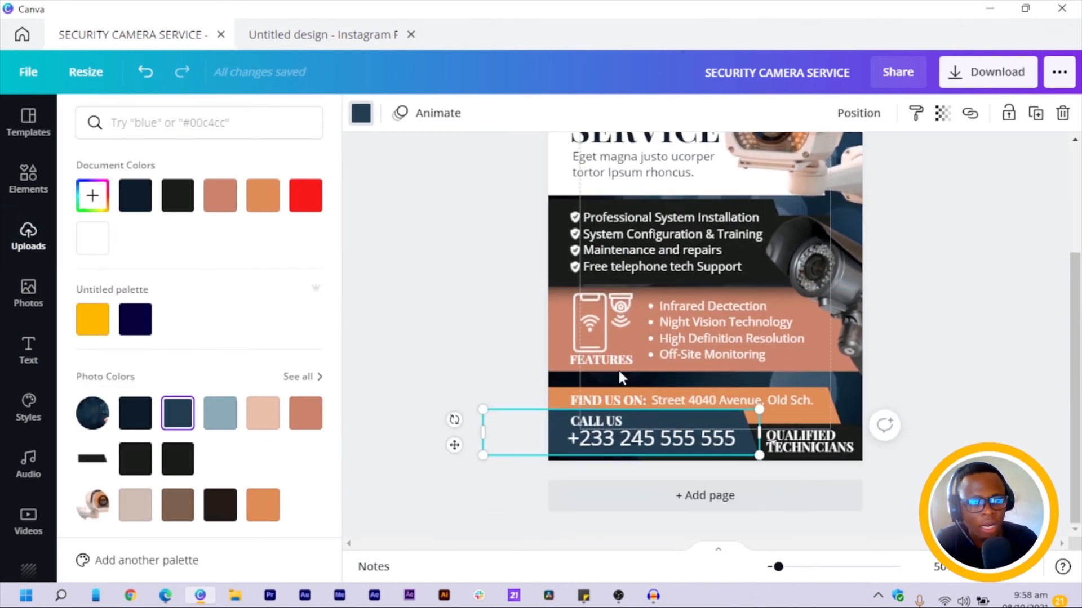
left_click(91, 195)
left_click_drag(197, 299, 247, 302)
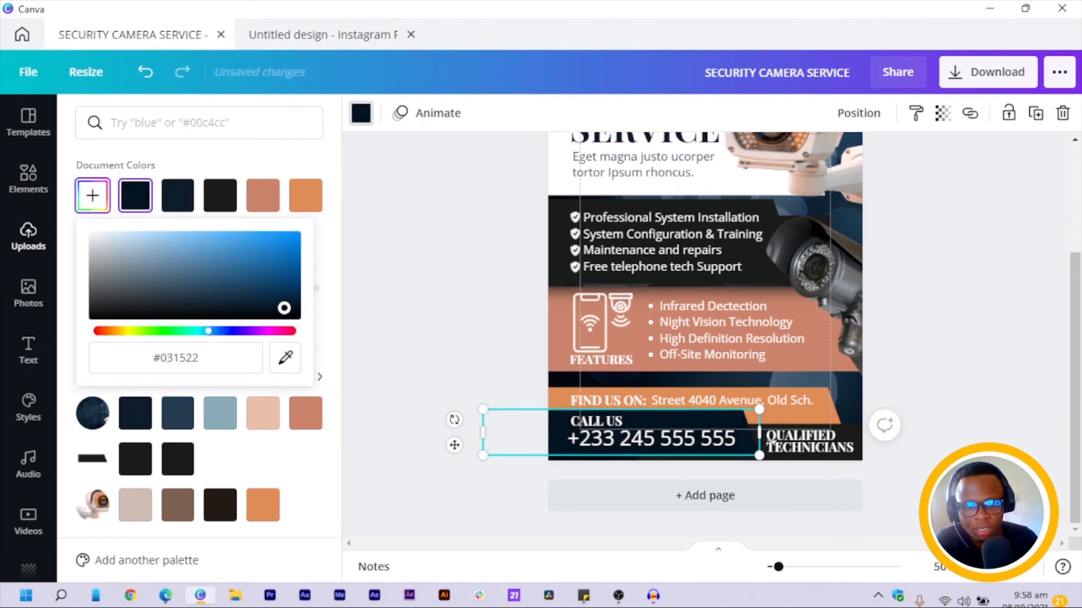
Examine the orange address strip and the overall layout with the whole flyer in view.
left_click(772, 399)
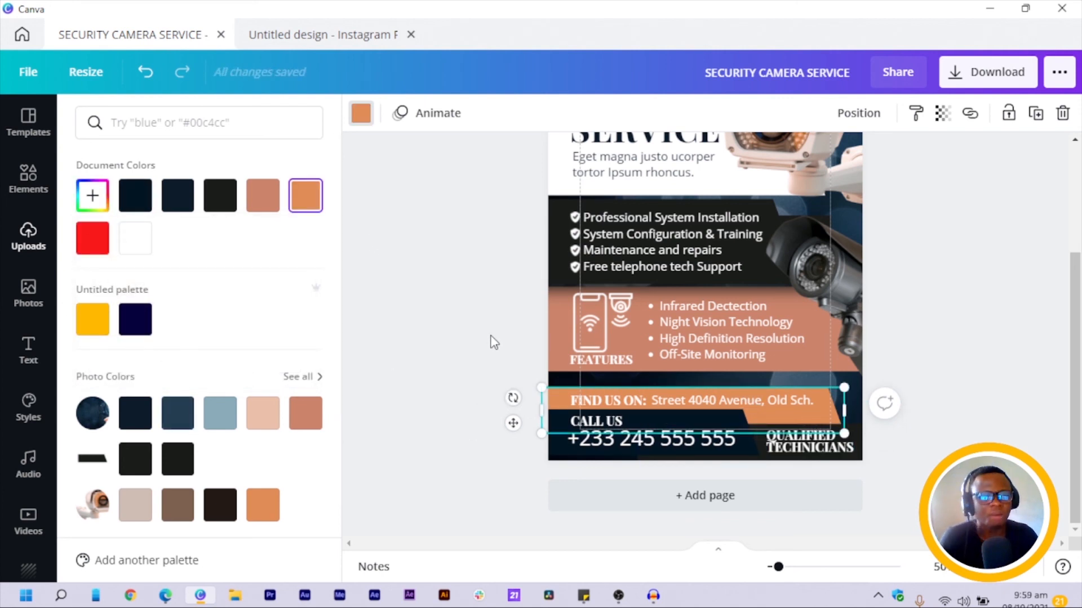
scroll(493, 340, "up", 3)
scroll(705, 340, "down", 2)
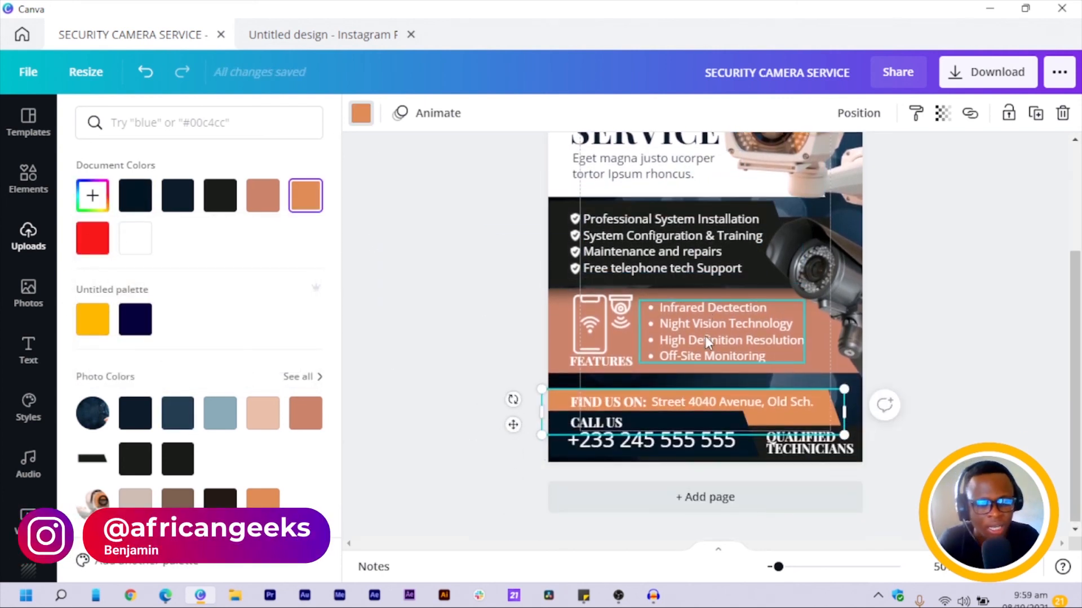
scroll(705, 338, "down", 2)
left_click(862, 297)
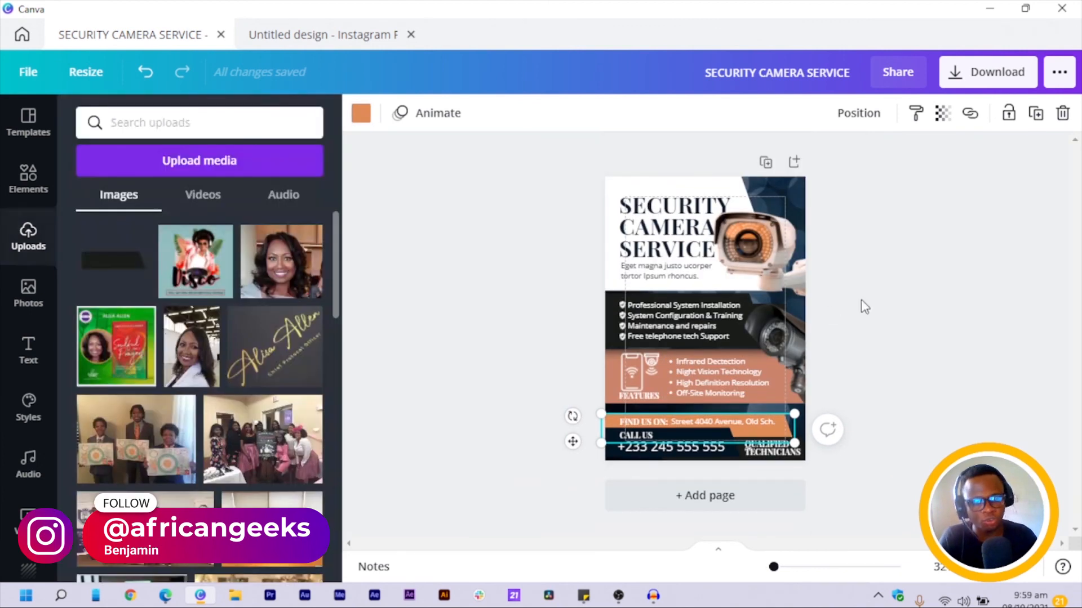